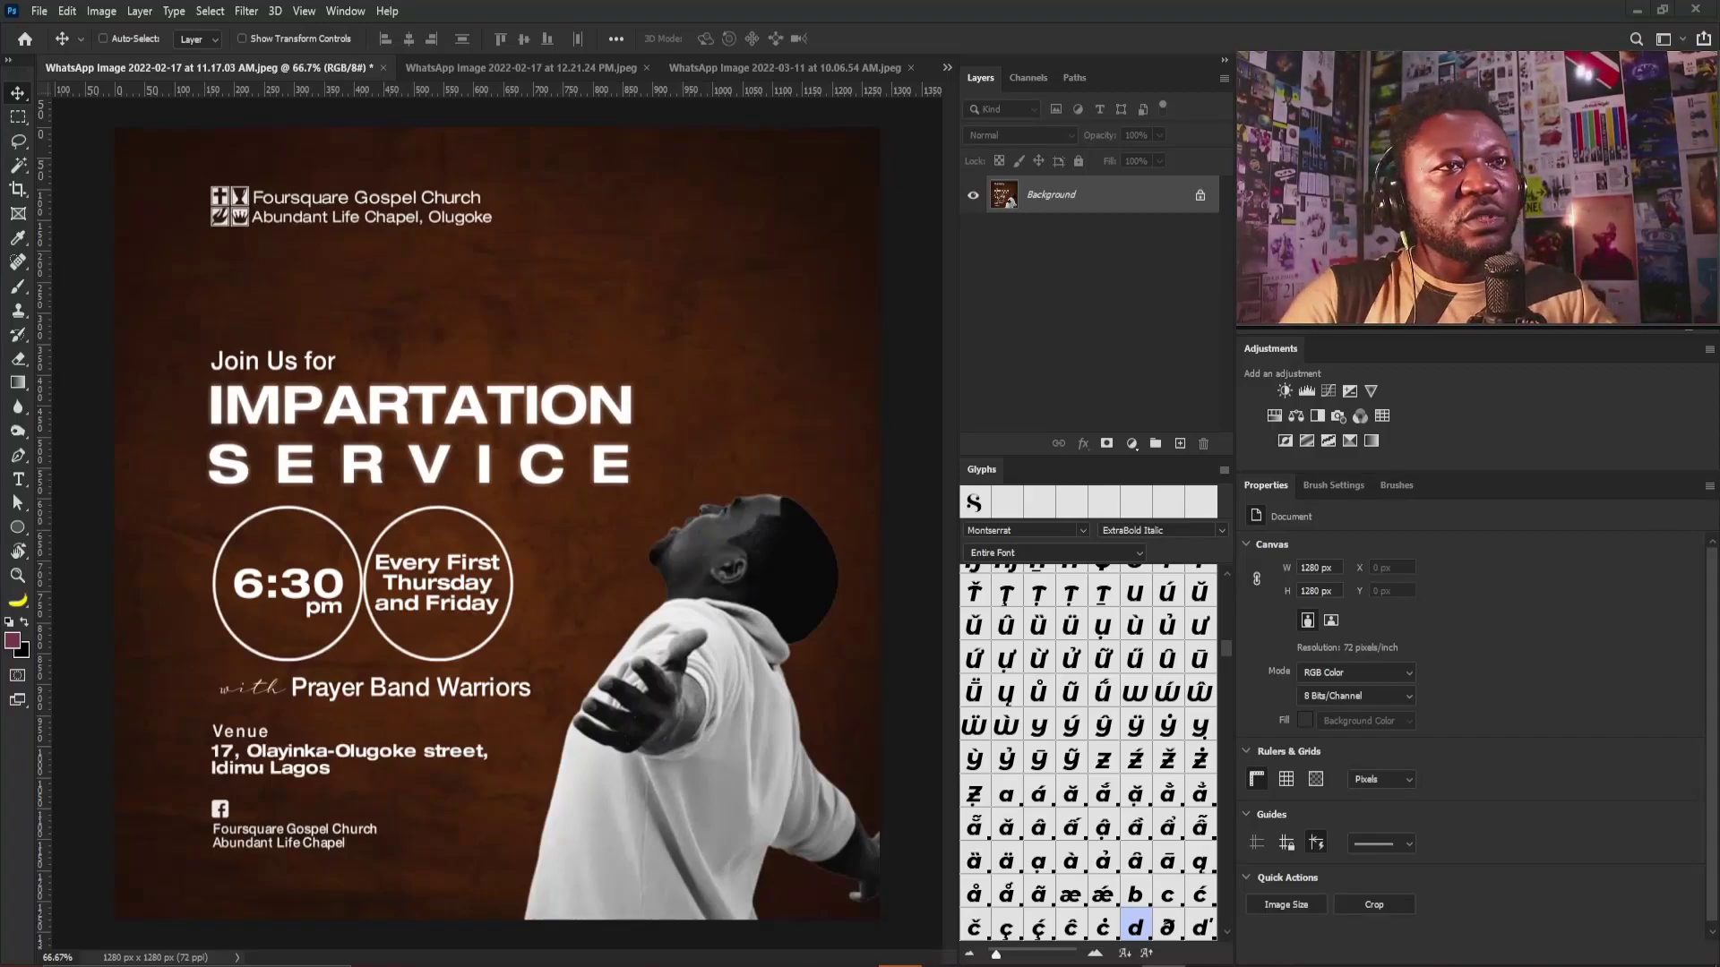
# Add an empty layer, and cut the two time and date circles out of the Background onto their own layer
pyautogui.click(1180, 445)
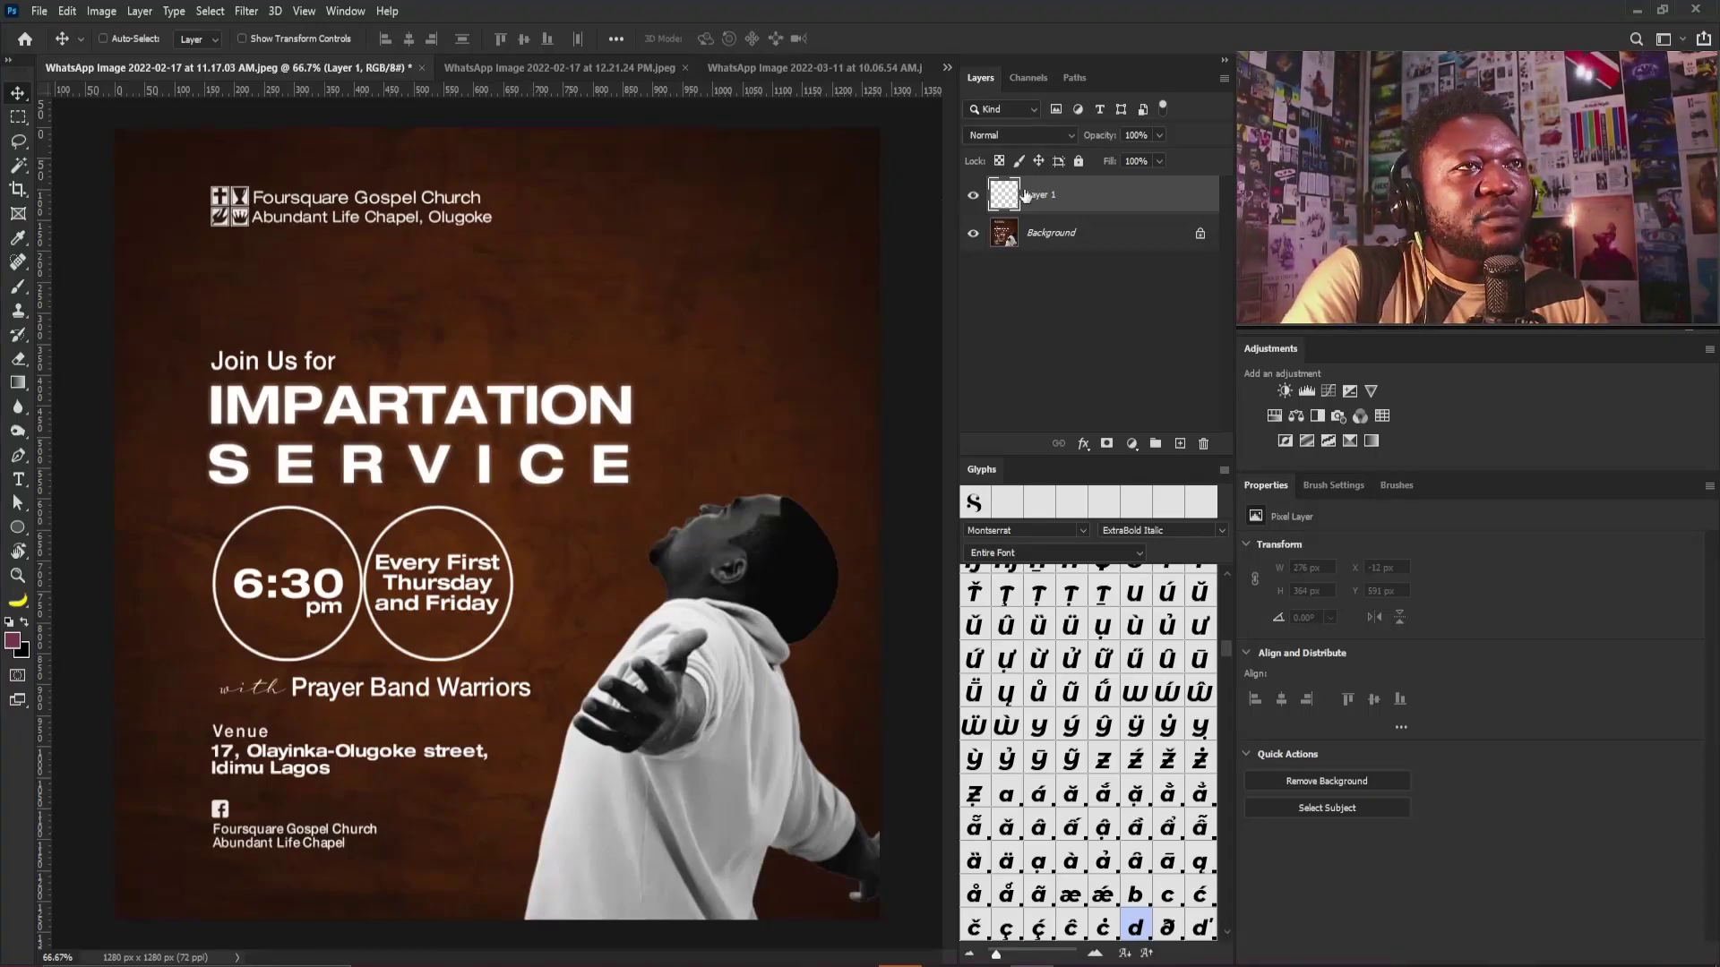
pyautogui.click(1039, 235)
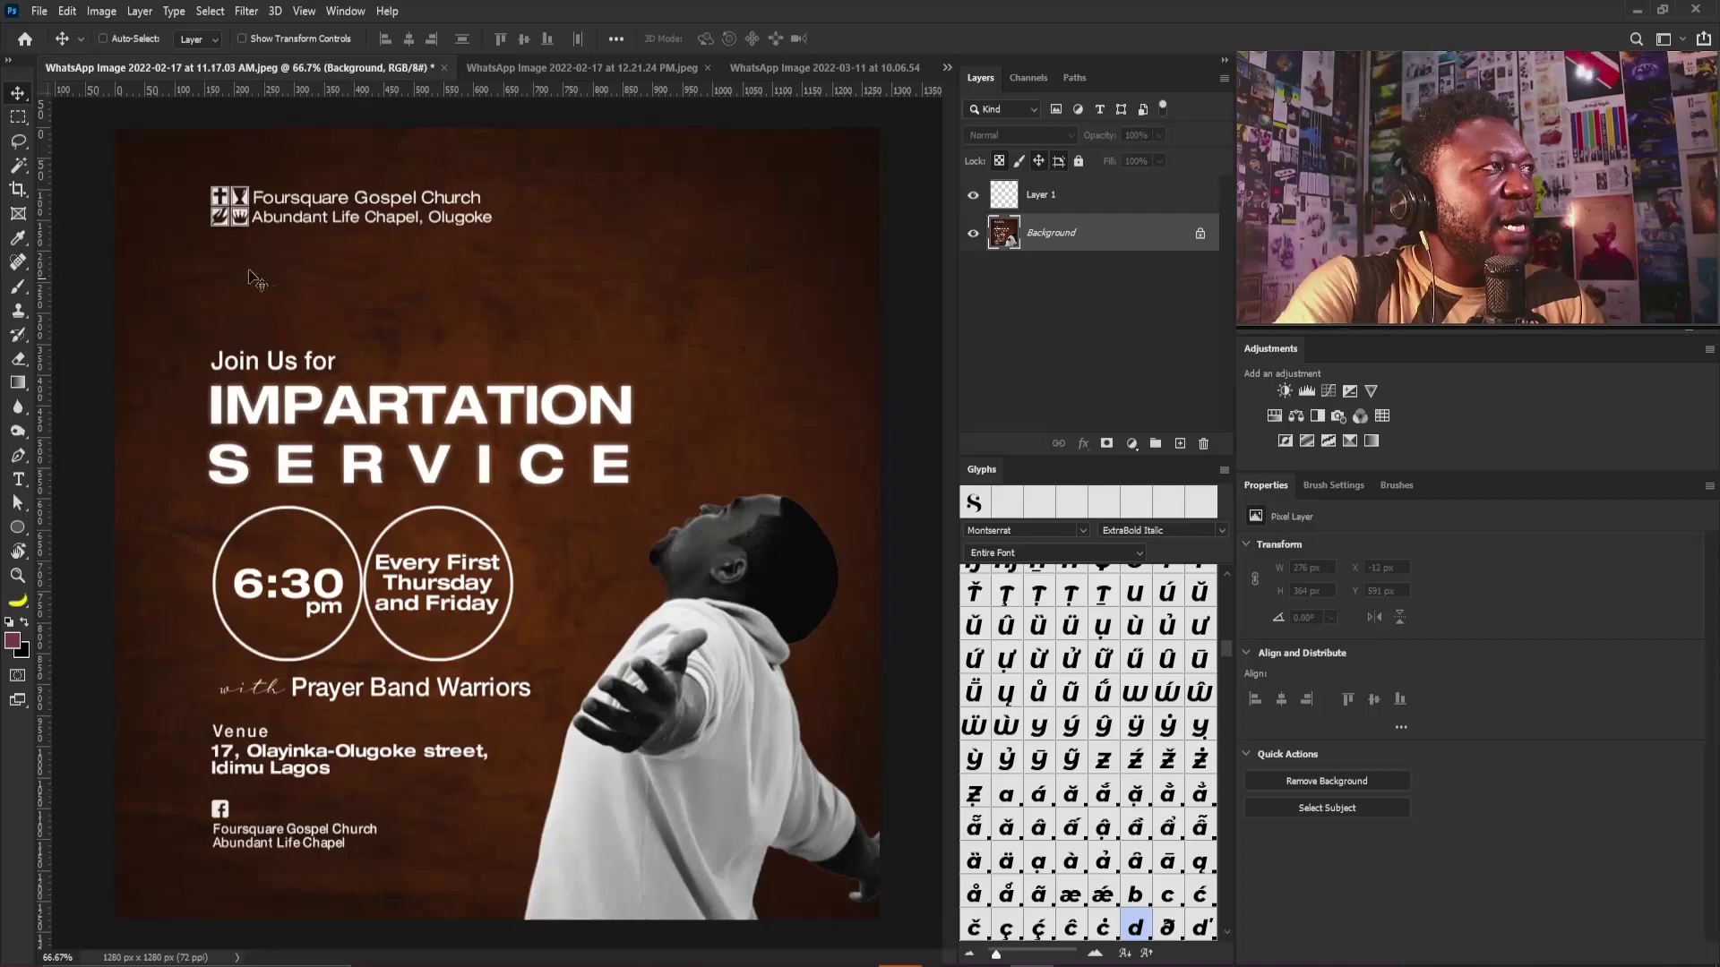
pyautogui.click(18, 118)
pyautogui.moveTo(416, 573); pyautogui.dragTo(534, 663)
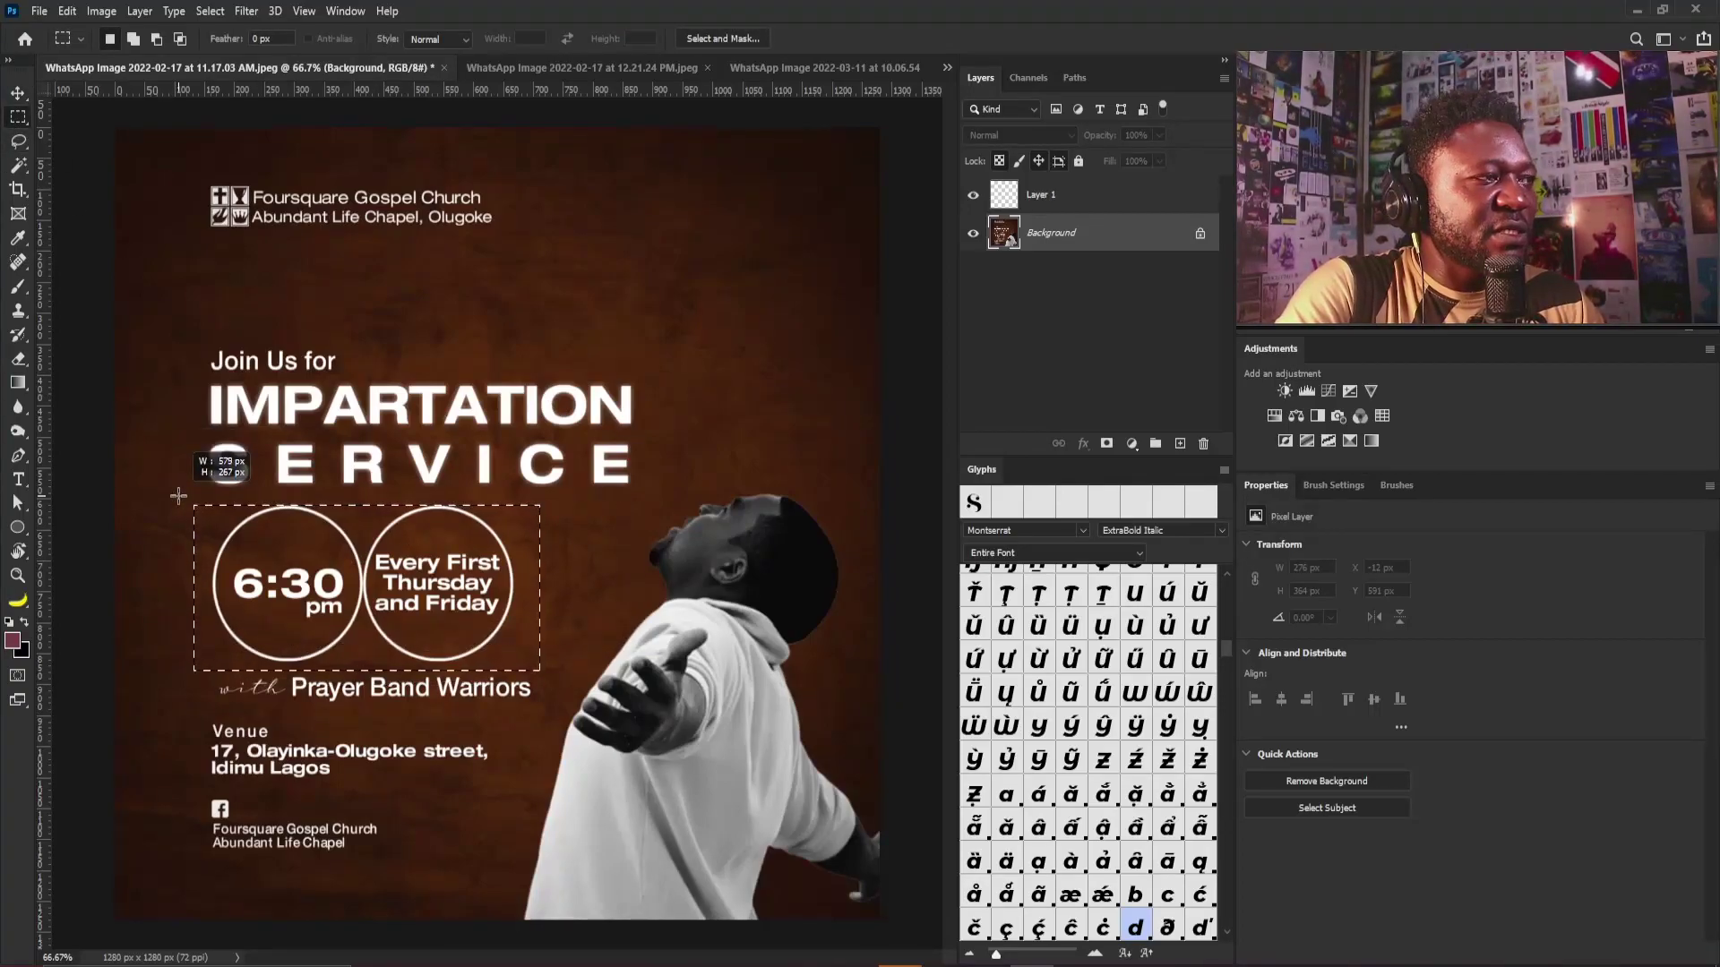
pyautogui.hotkey('ctrl', 'shift', 'j')
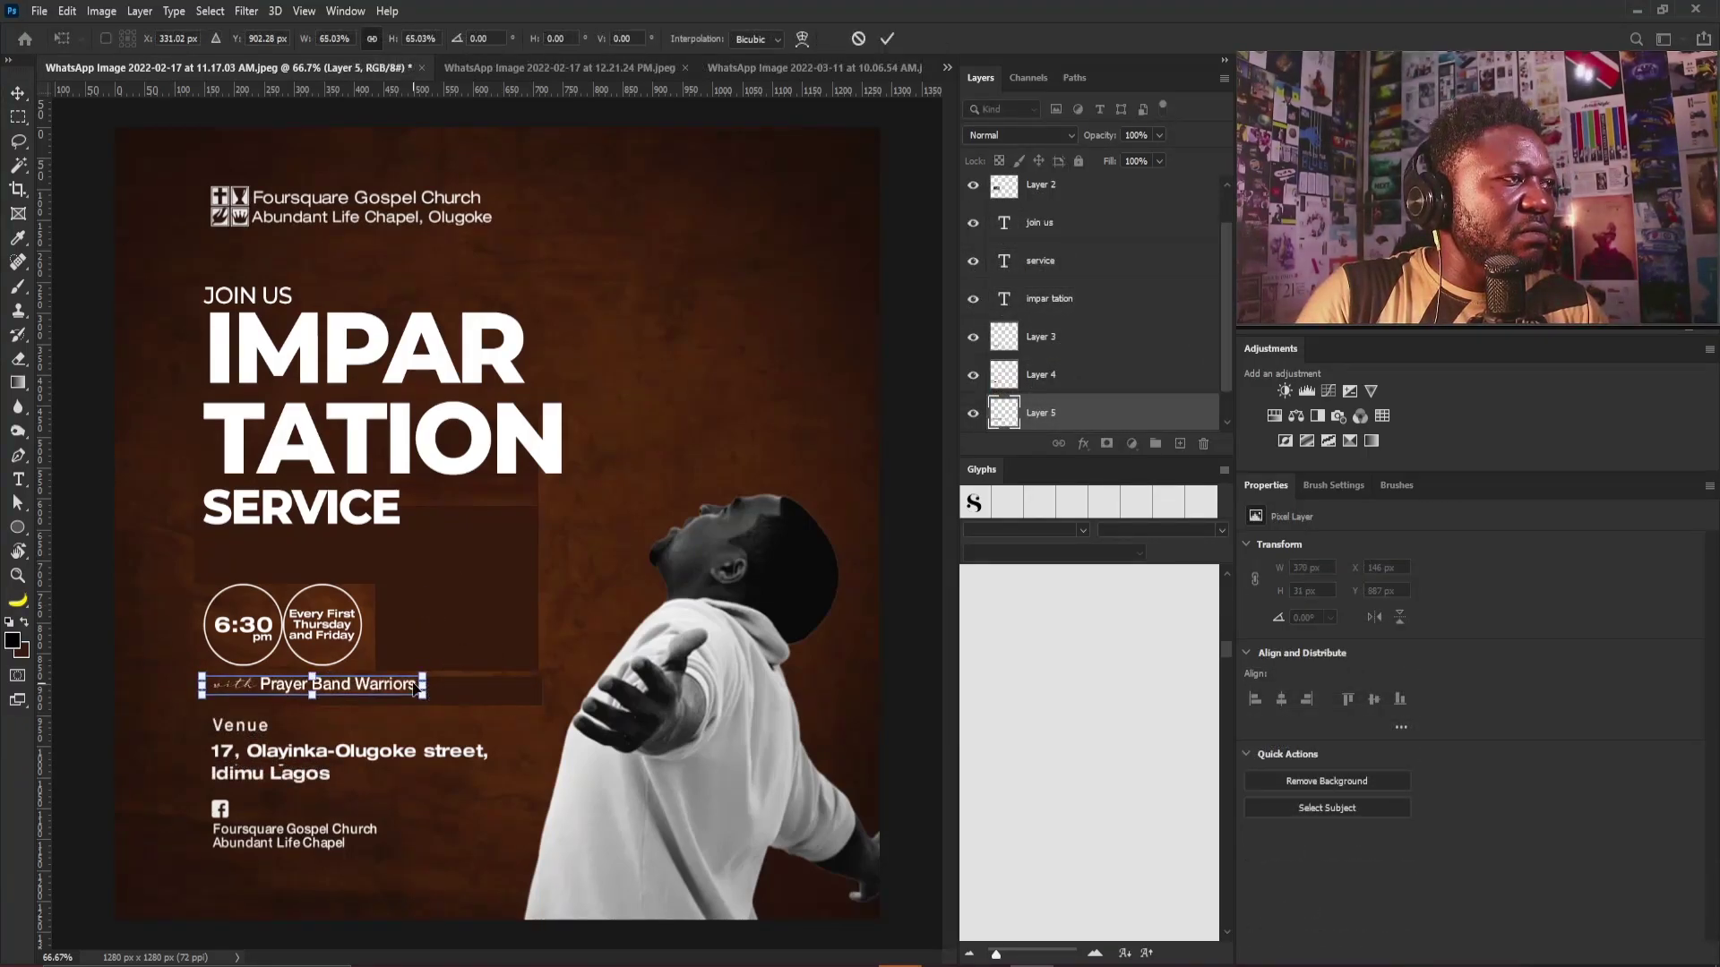
# Cut the Facebook icon onto its own layer and place it directly beside the two-line church page name
pyautogui.press('Escape')
pyautogui.press('m')
pyautogui.scroll(-2, 430, 551)
pyautogui.scroll(1, 417, 544)
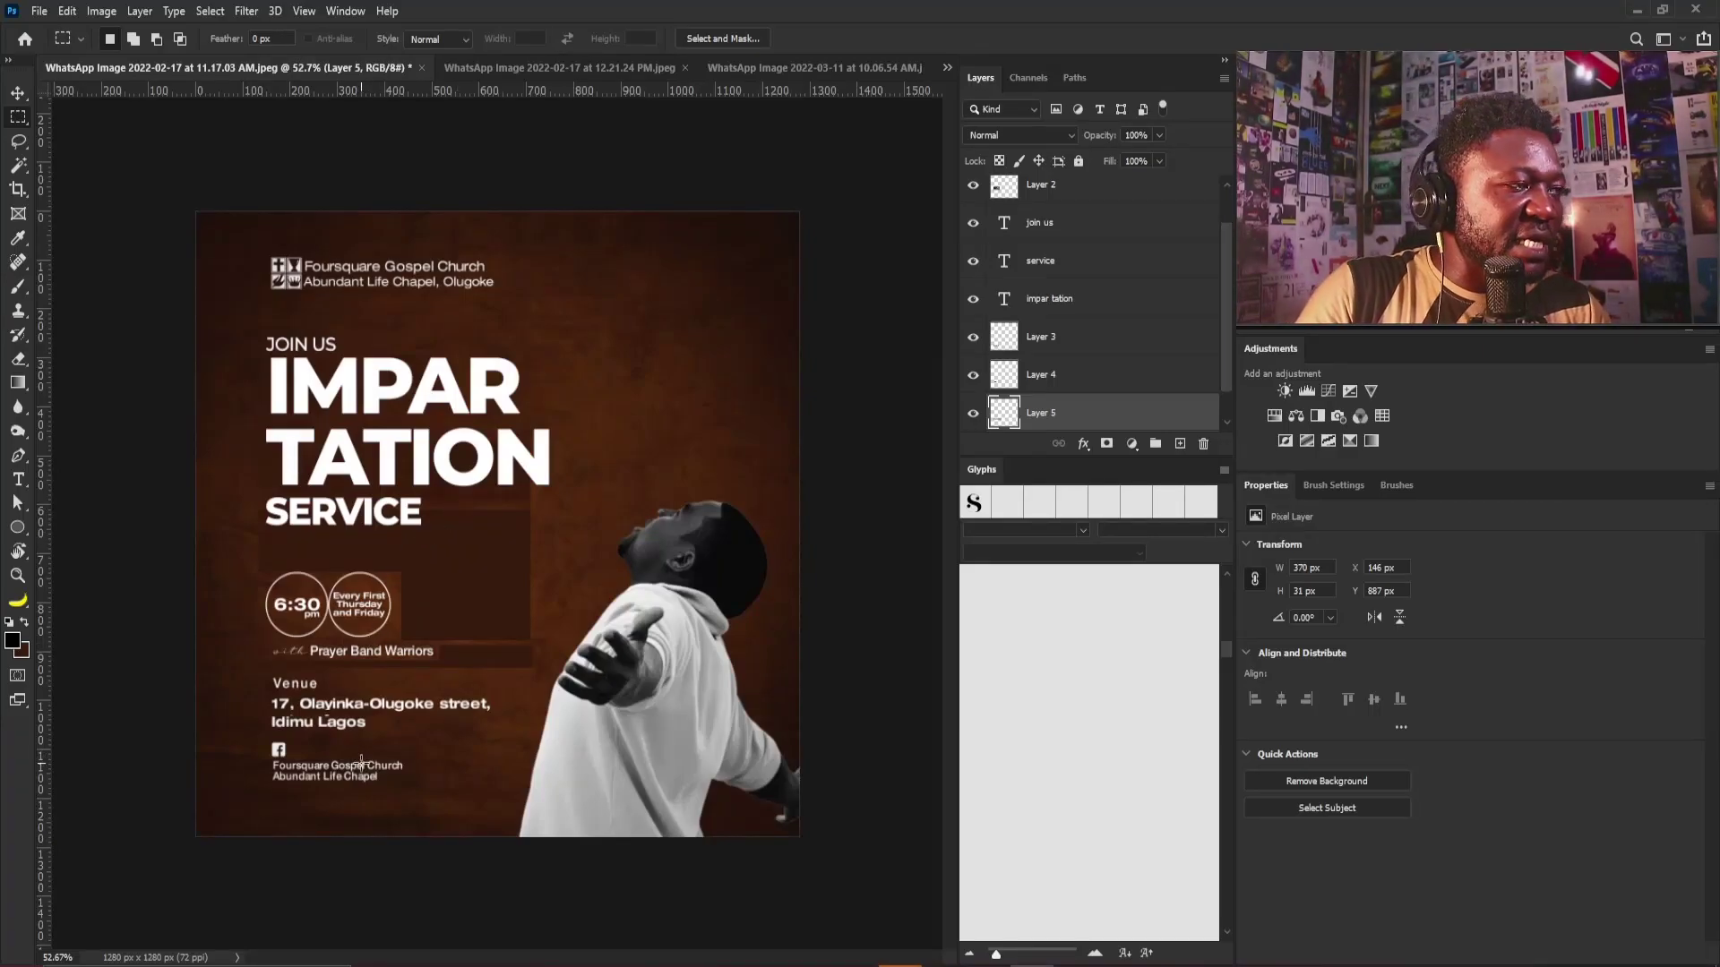
pyautogui.scroll(3, 282, 757)
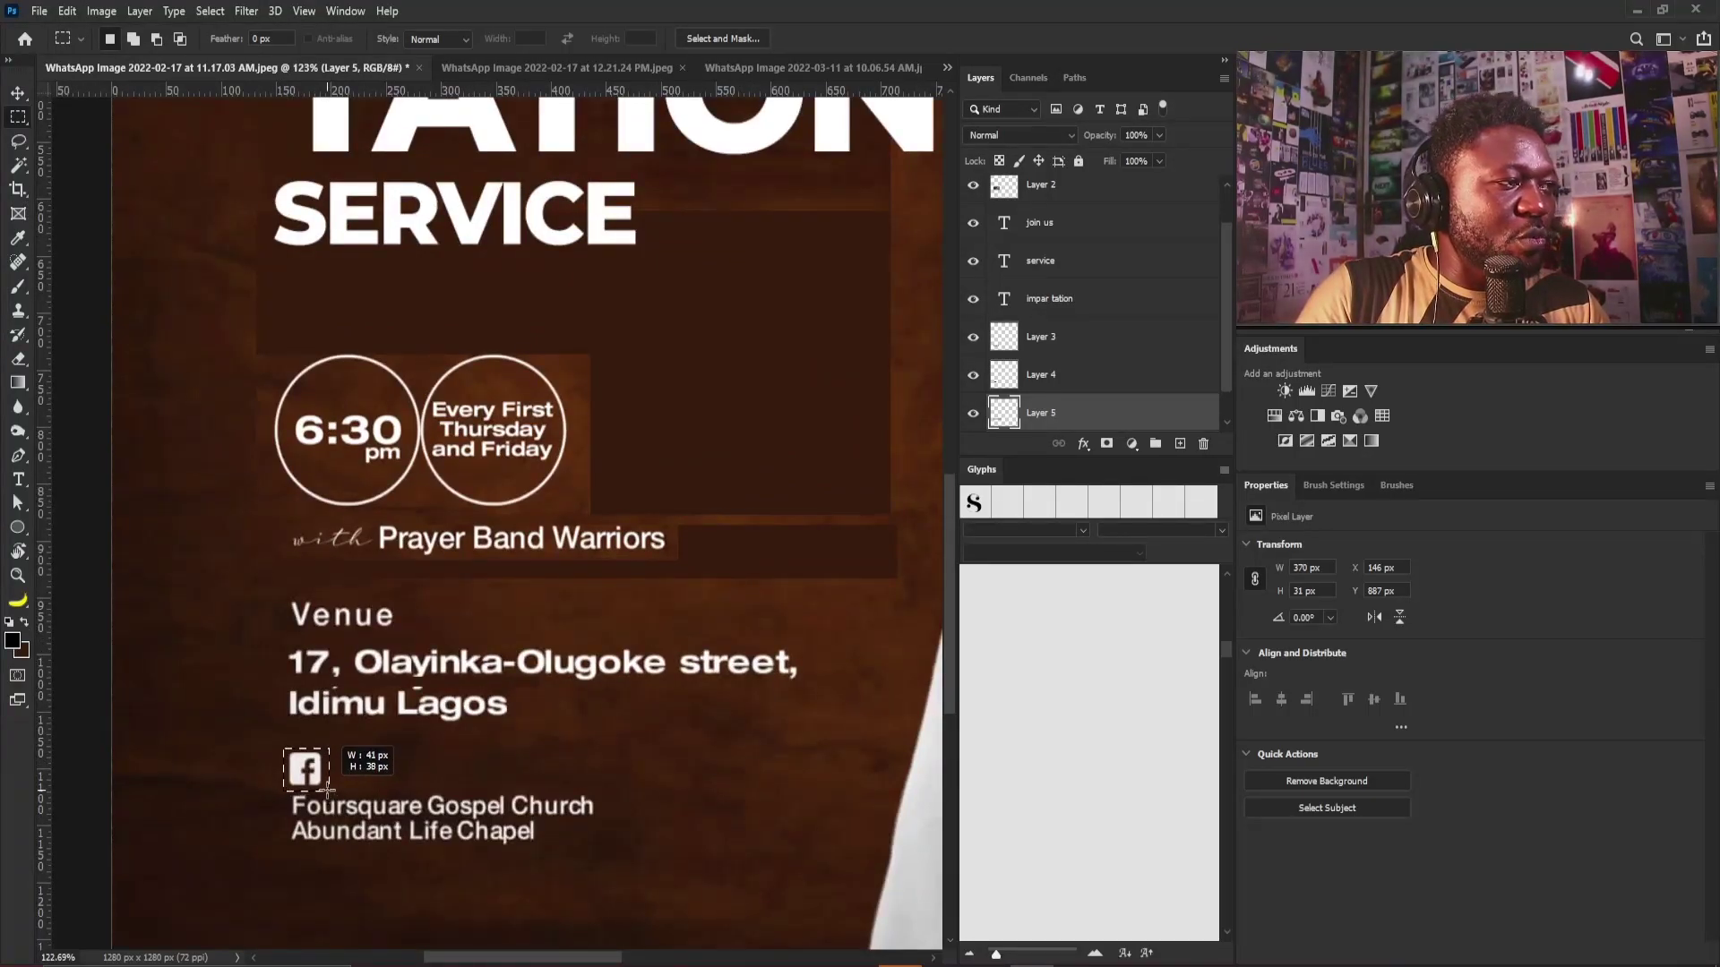
pyautogui.scroll(-1, 1027, 391)
pyautogui.press('v')
pyautogui.moveTo(368, 814); pyautogui.dragTo(329, 855)
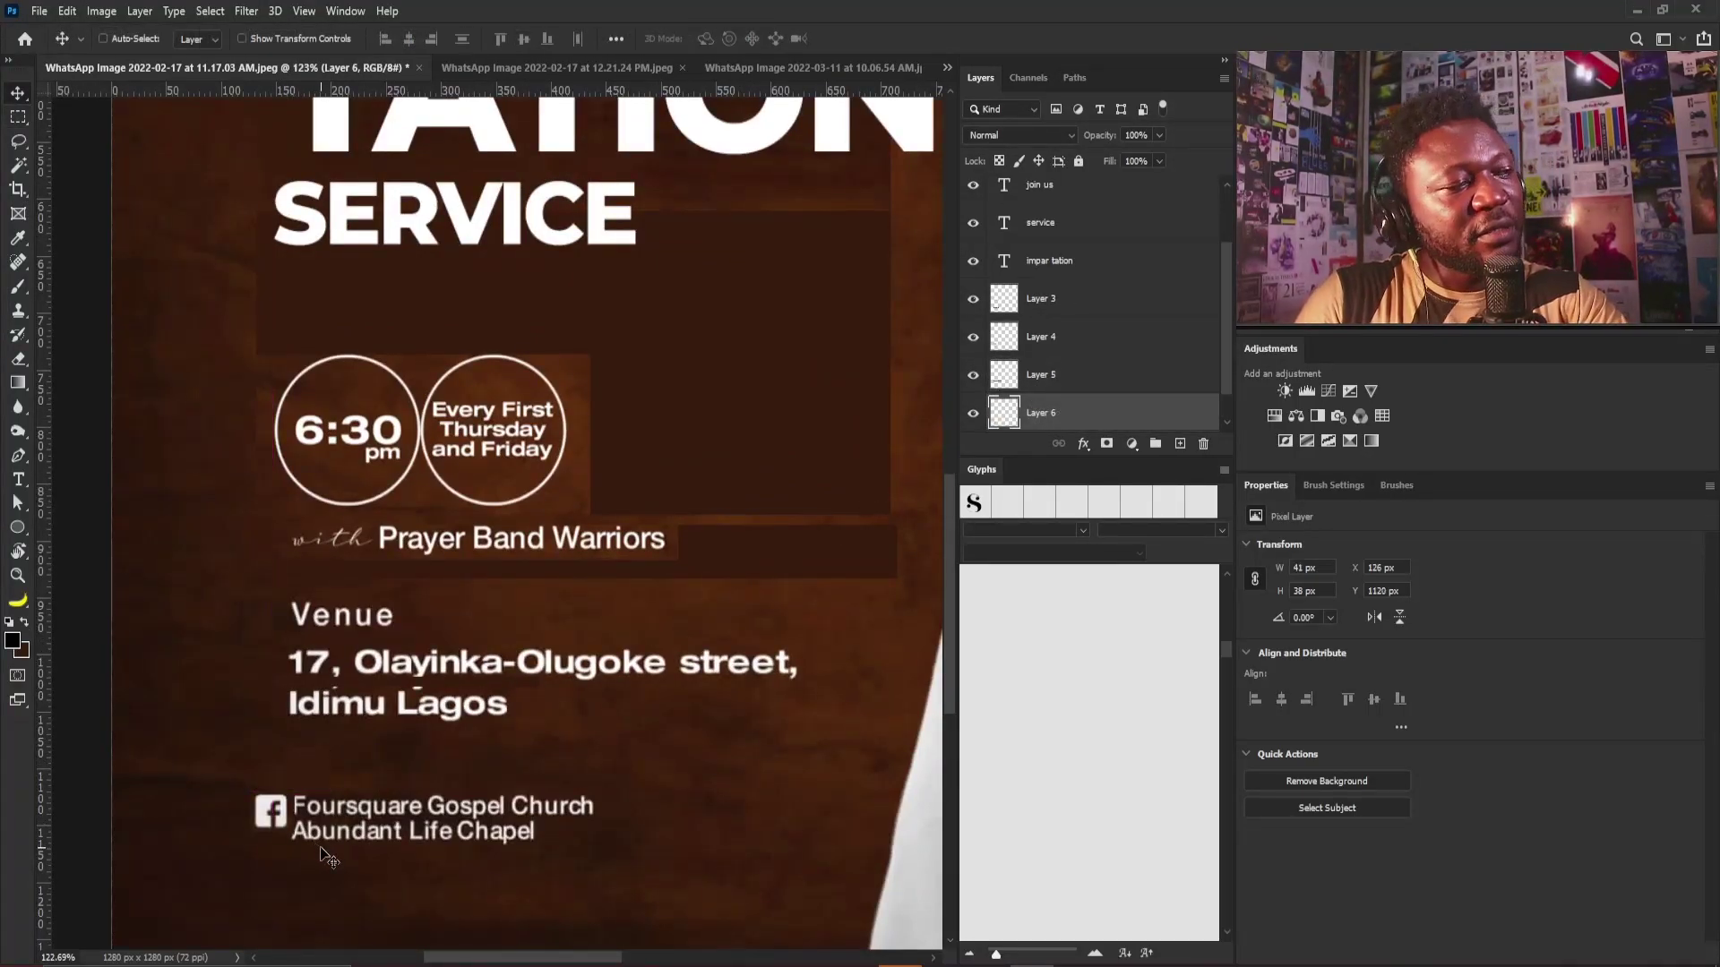
# Put the two-line church page name on its own layer and move it with the Facebook icon up close under the address
pyautogui.click(18, 117)
pyautogui.moveTo(627, 766); pyautogui.dragTo(288, 856)
pyautogui.hotkey('ctrl', 'j')
pyautogui.press('v')
pyautogui.scroll(-5, 539, 614)
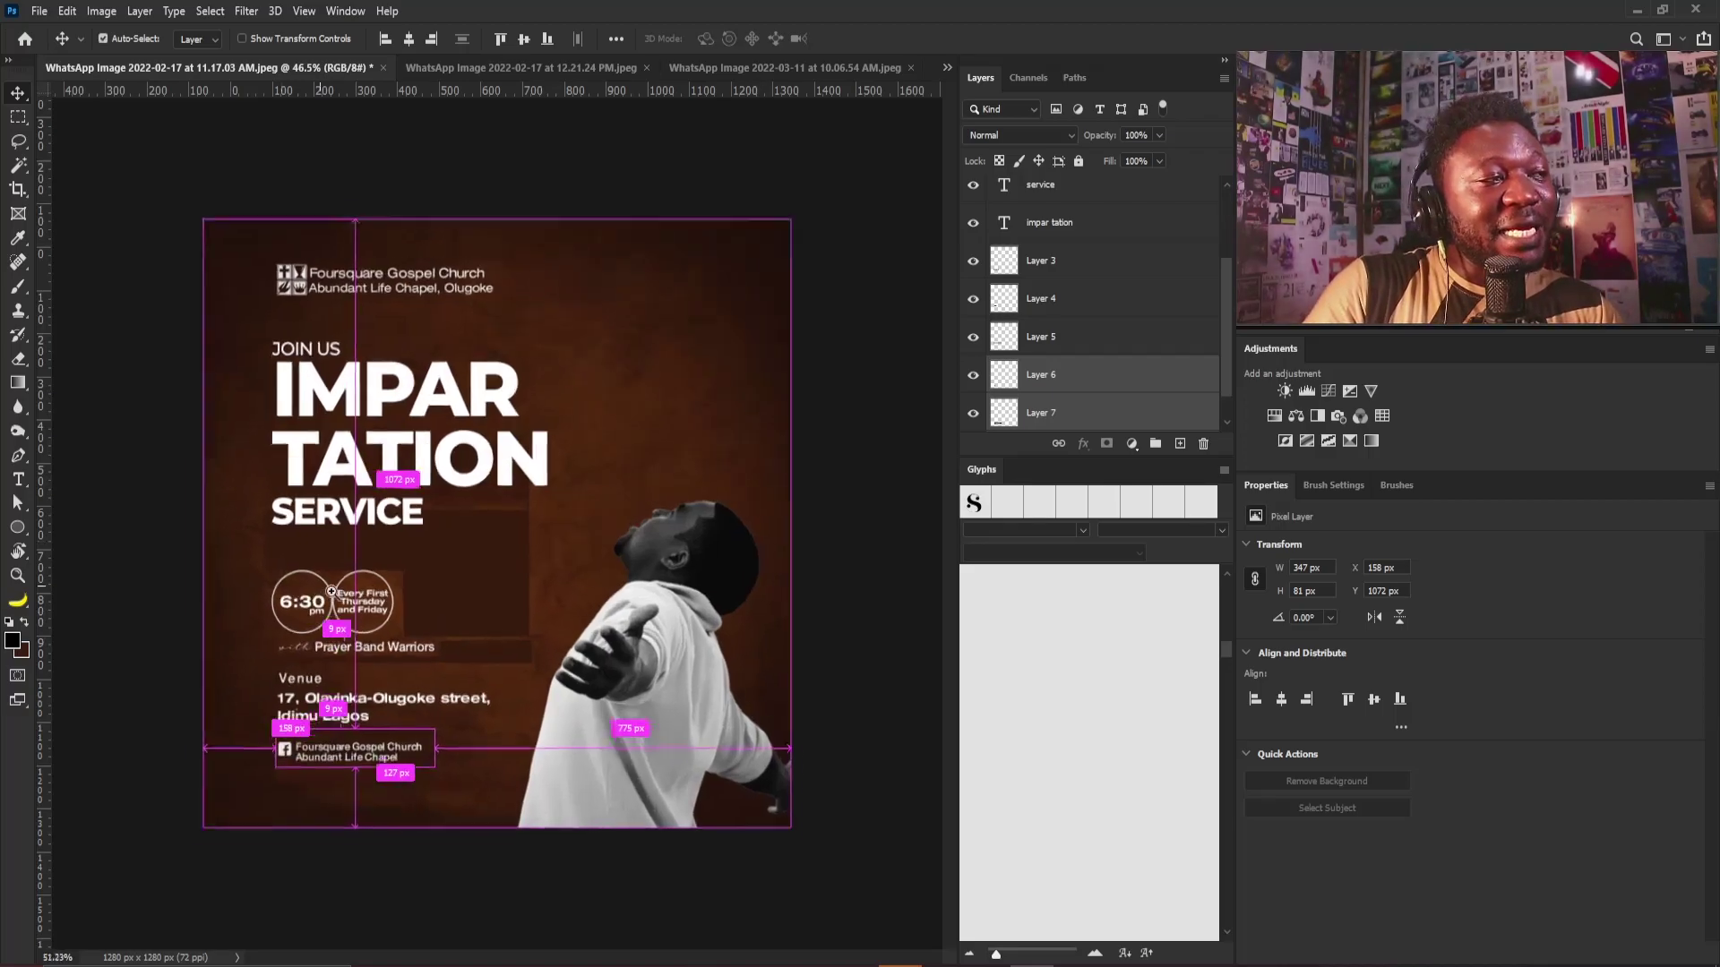
# Lasso the "Every First Thursday and Friday" circle on its layer, delete it and deselect
pyautogui.scroll(5, 281, 588)
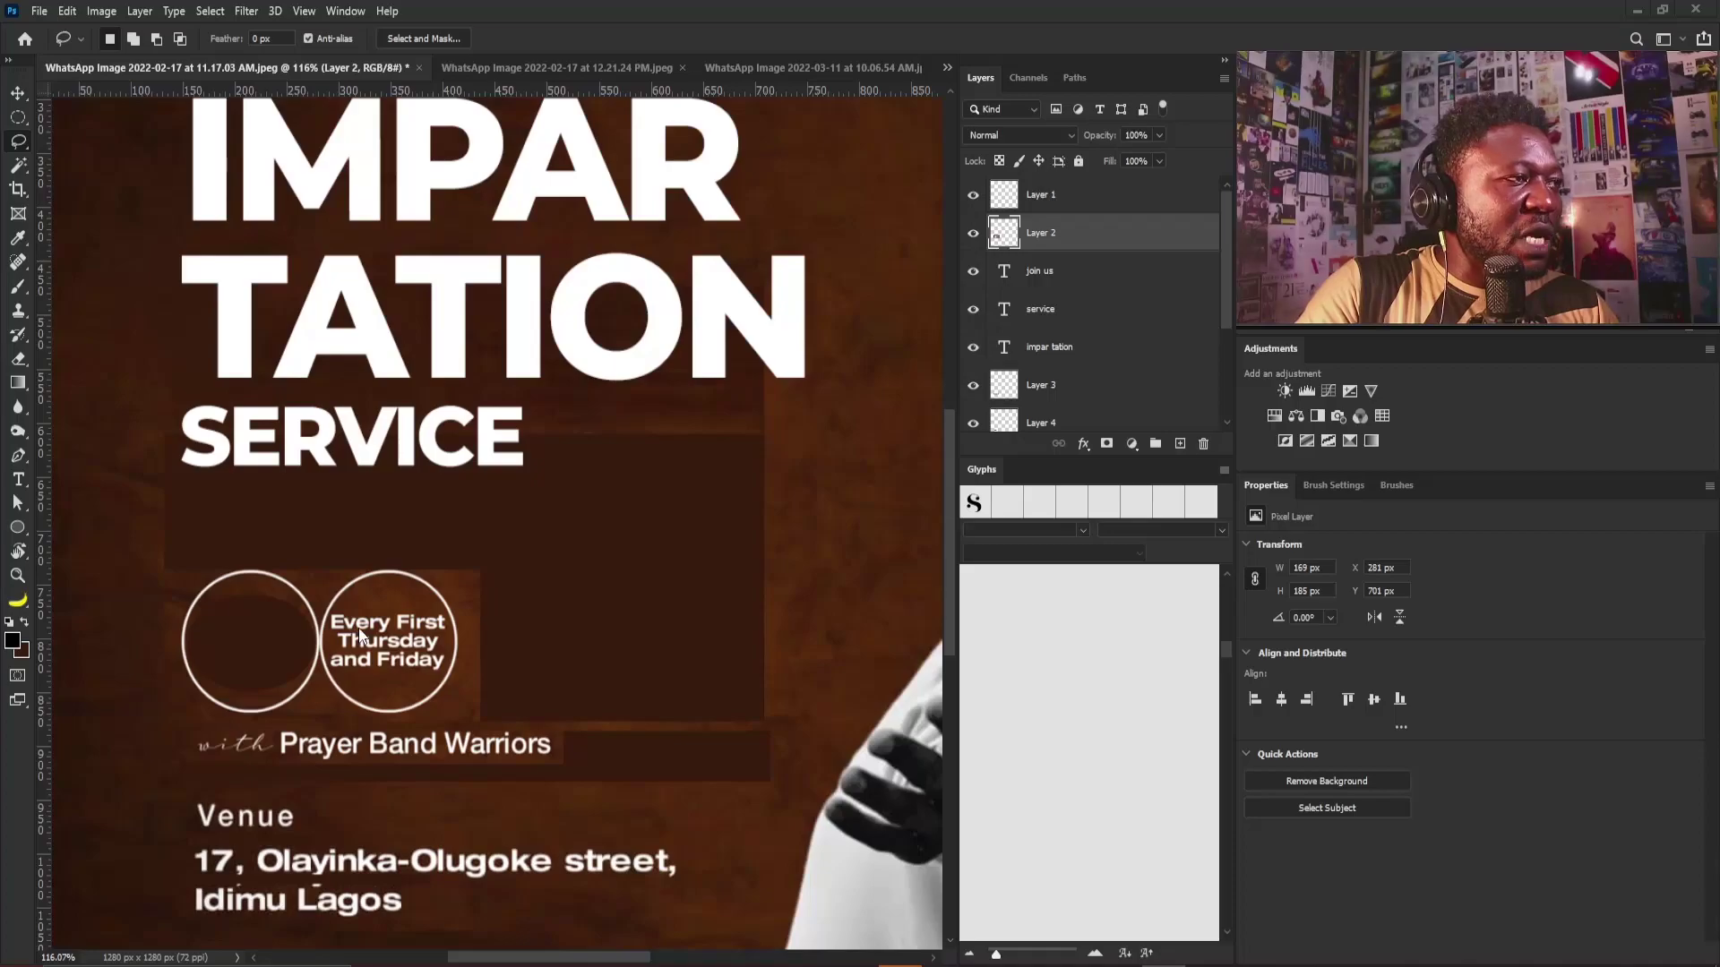
pyautogui.moveTo(483, 574)
pyautogui.mouseDown()
pyautogui.moveTo(376, 725)
pyautogui.moveTo(323, 609)
pyautogui.moveTo(448, 538)
pyautogui.moveTo(495, 551)
pyautogui.mouseUp()
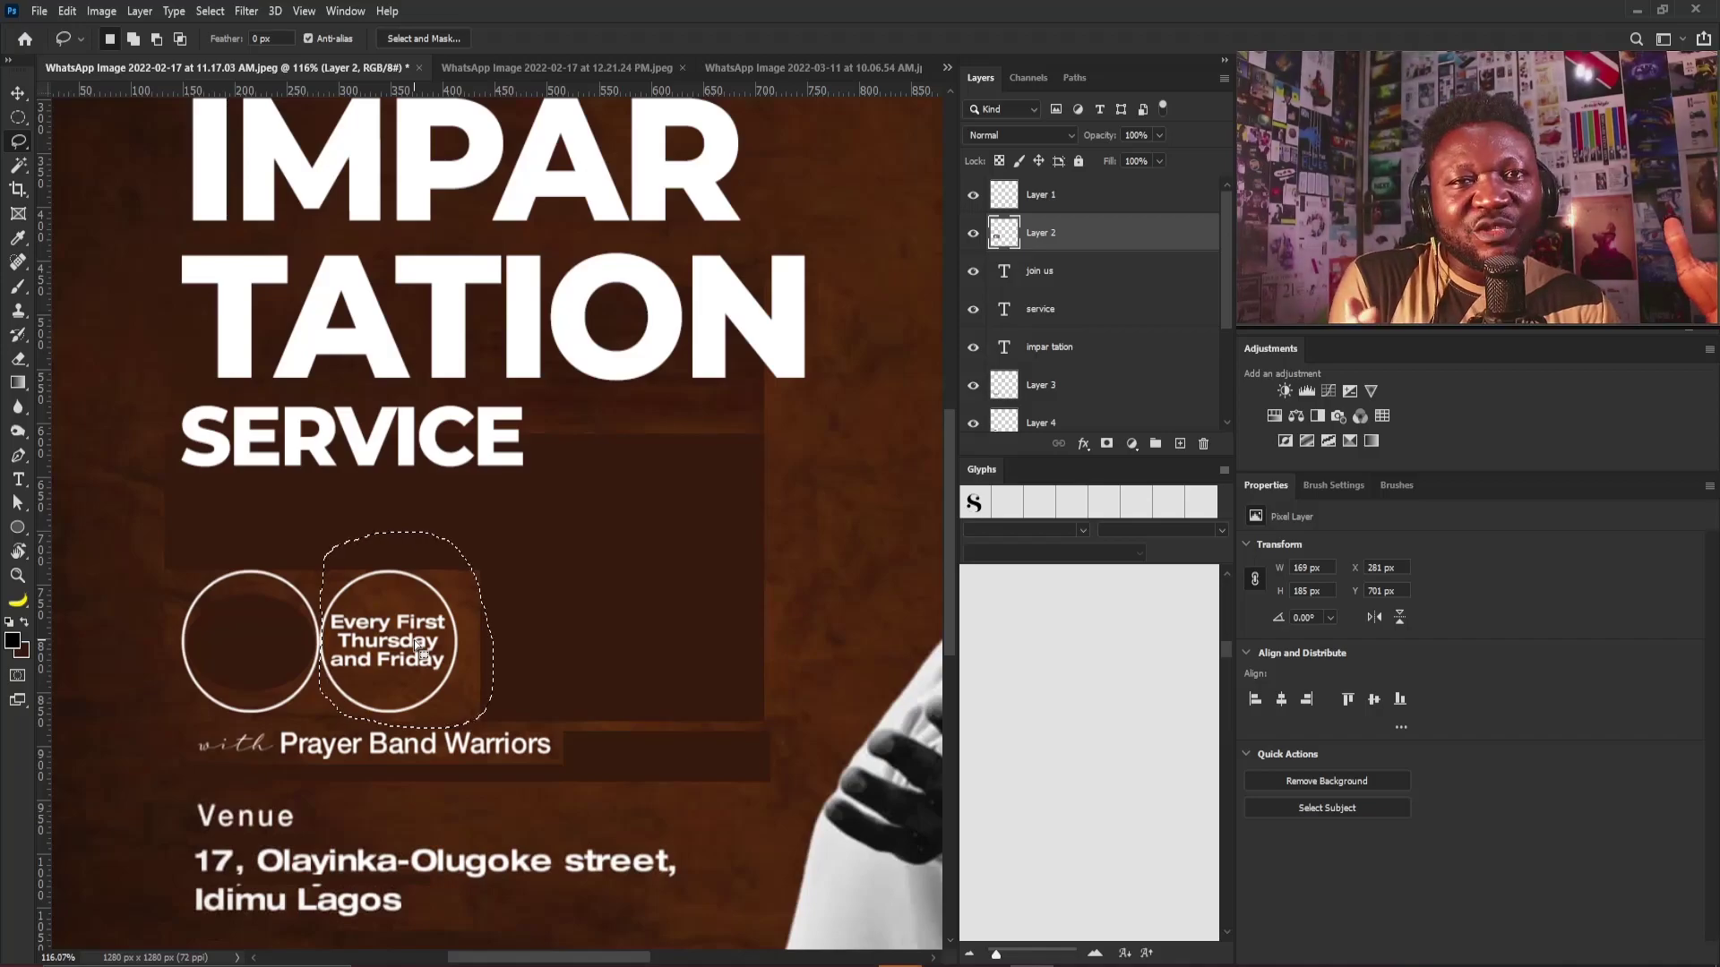
pyautogui.press('Delete')
pyautogui.hotkey('ctrl', 'd')
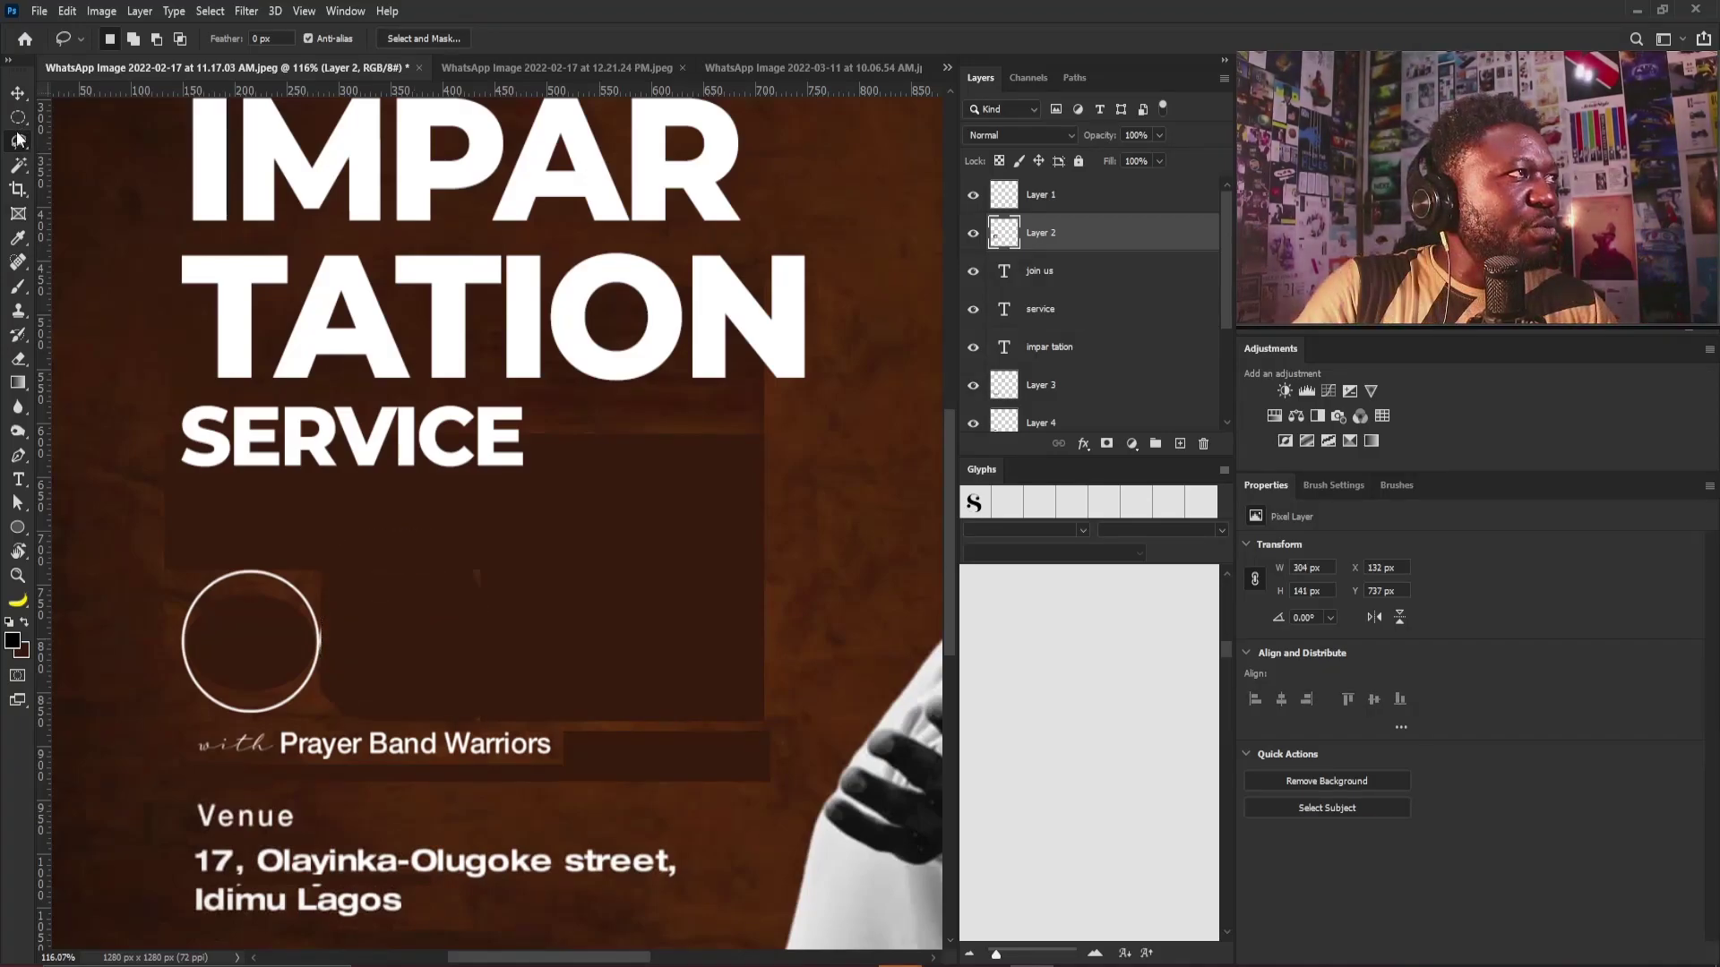
# Add centred white text "06:30 PM" on two lines inside the remaining circle, in Montserrat ExtraBold at 29.61 pt
pyautogui.click(18, 479)
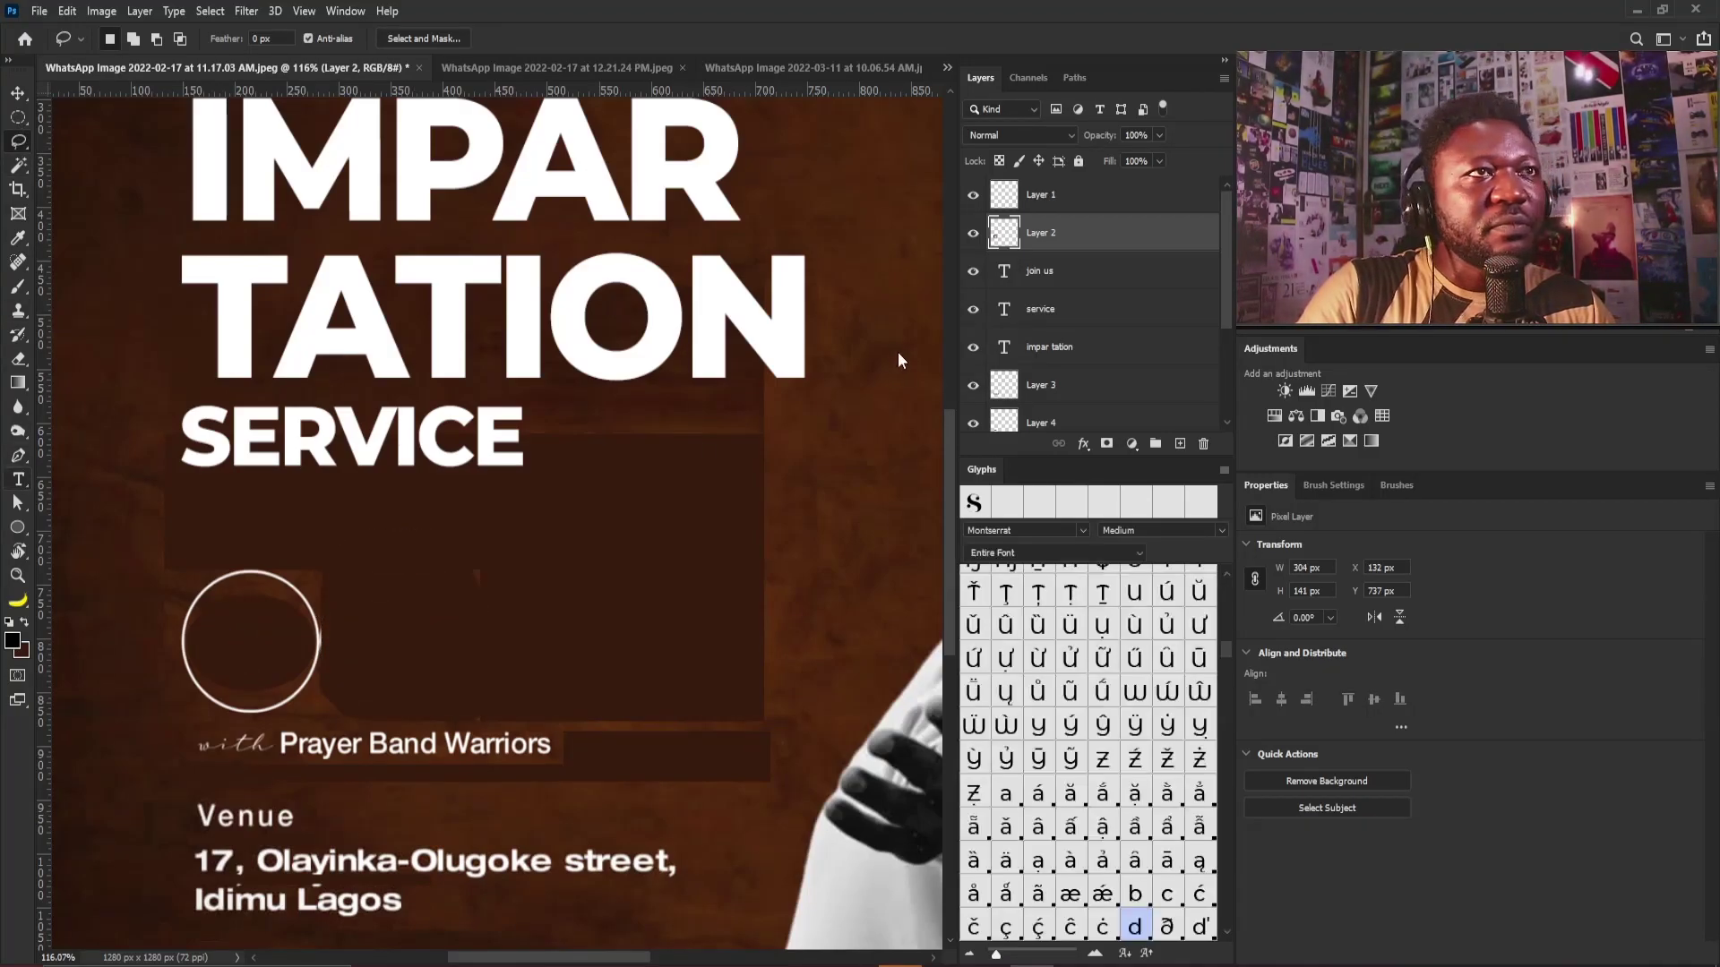
pyautogui.click(224, 637)
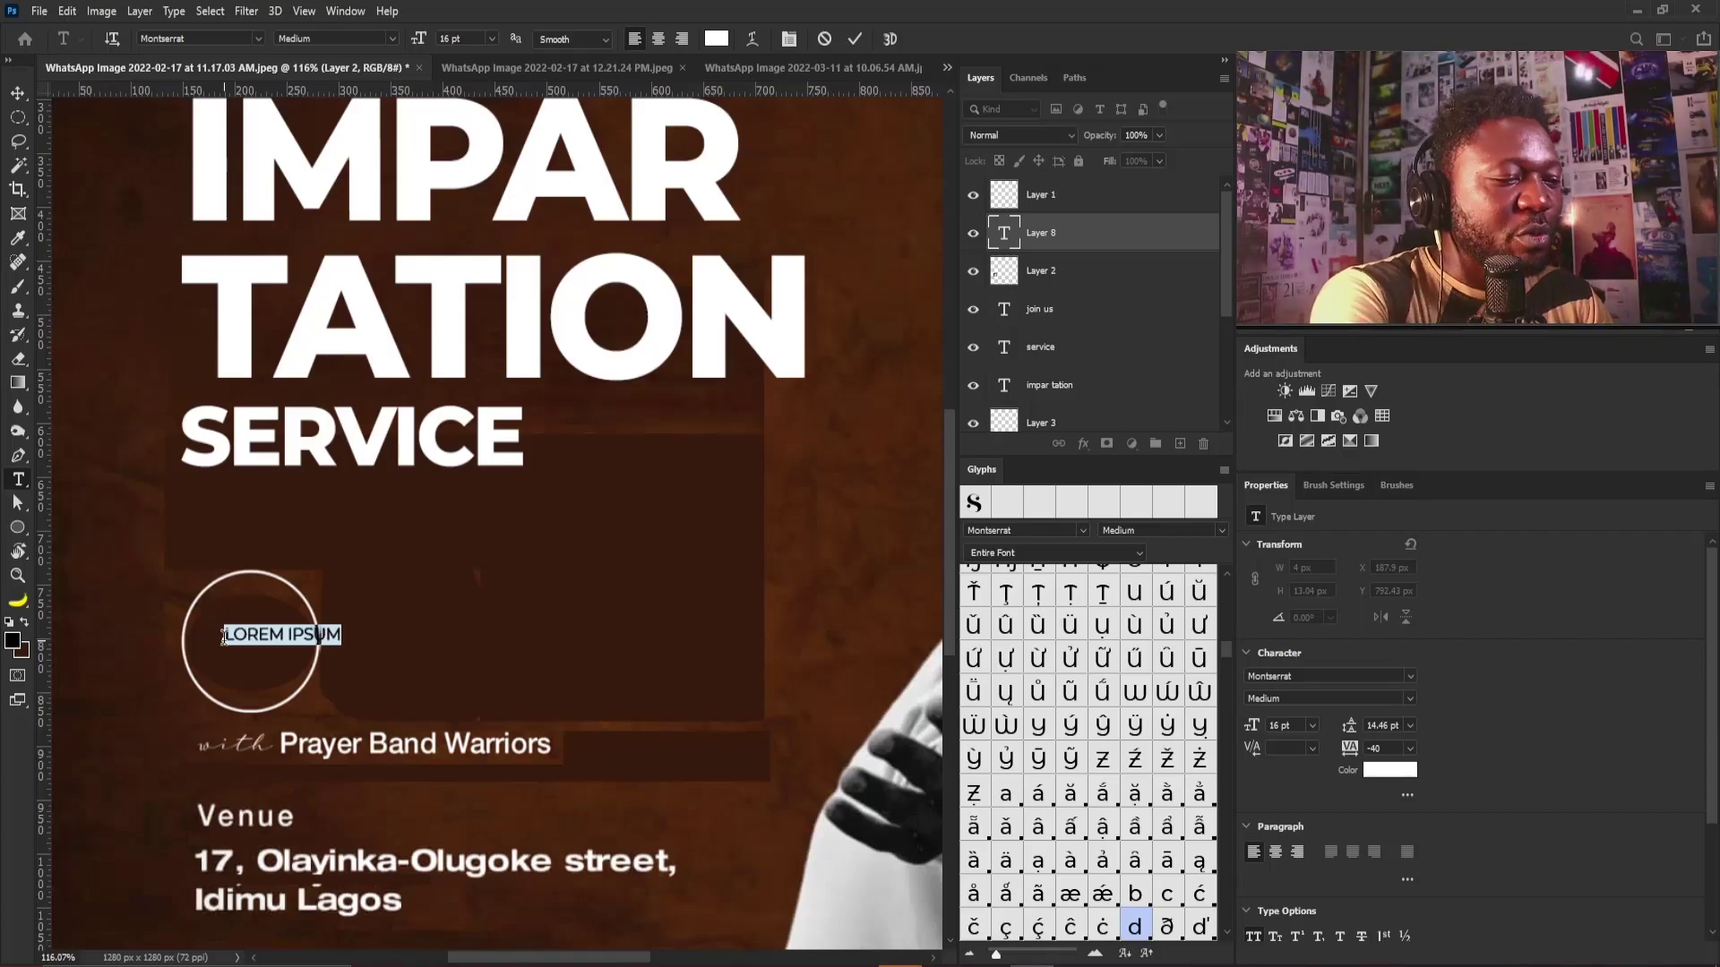
pyautogui.write('06:30 PM')
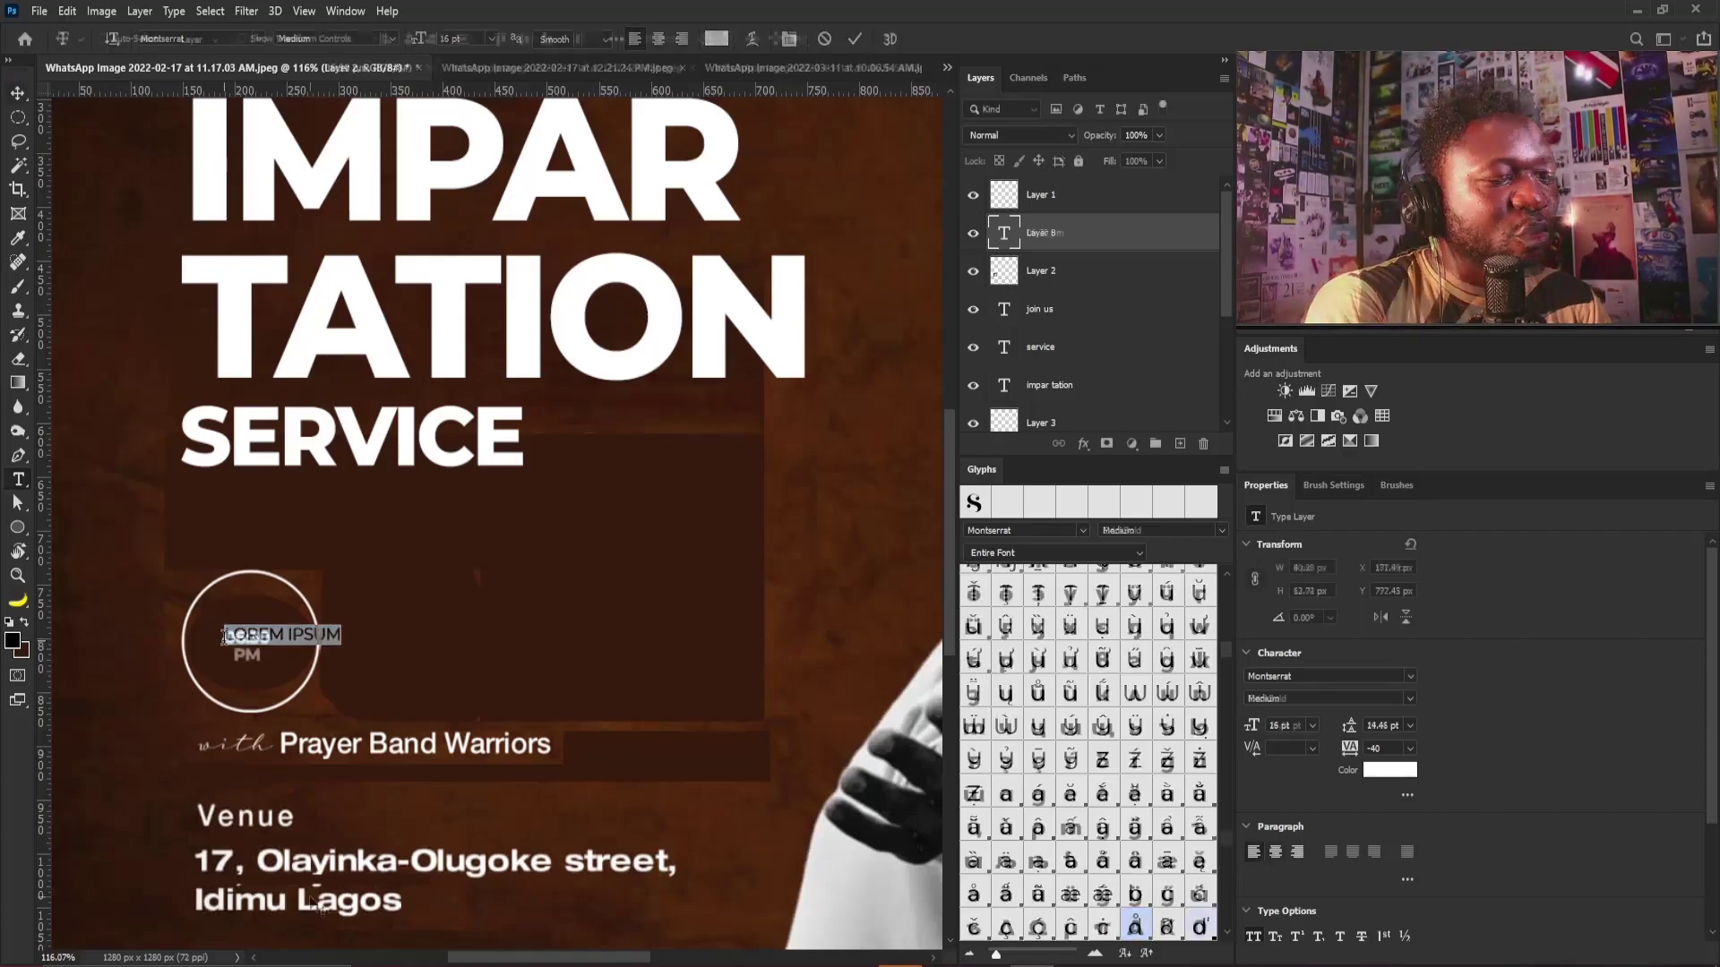
pyautogui.hotkey('ctrl', 'Return')
pyautogui.press('v')
pyautogui.scroll(-3, 351, 561)
pyautogui.press('ctrl')
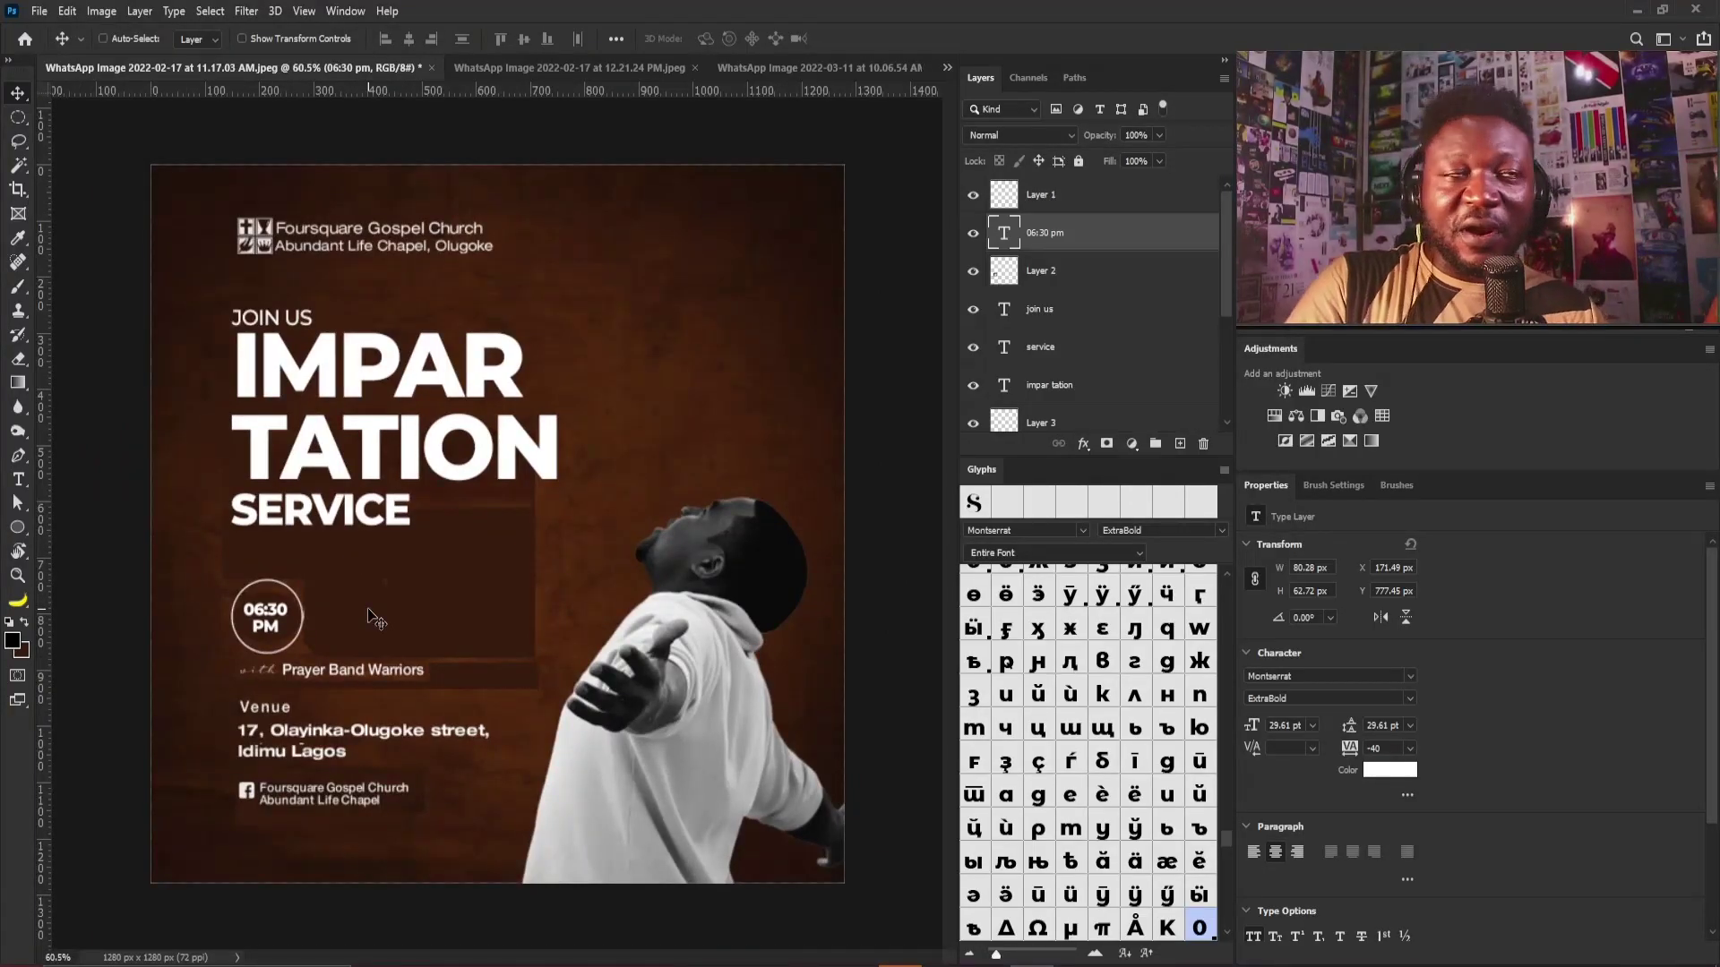
# Examine the Super Deal, Viva Band and Mabella's Cakes flyers in turn
pyautogui.click(510, 68)
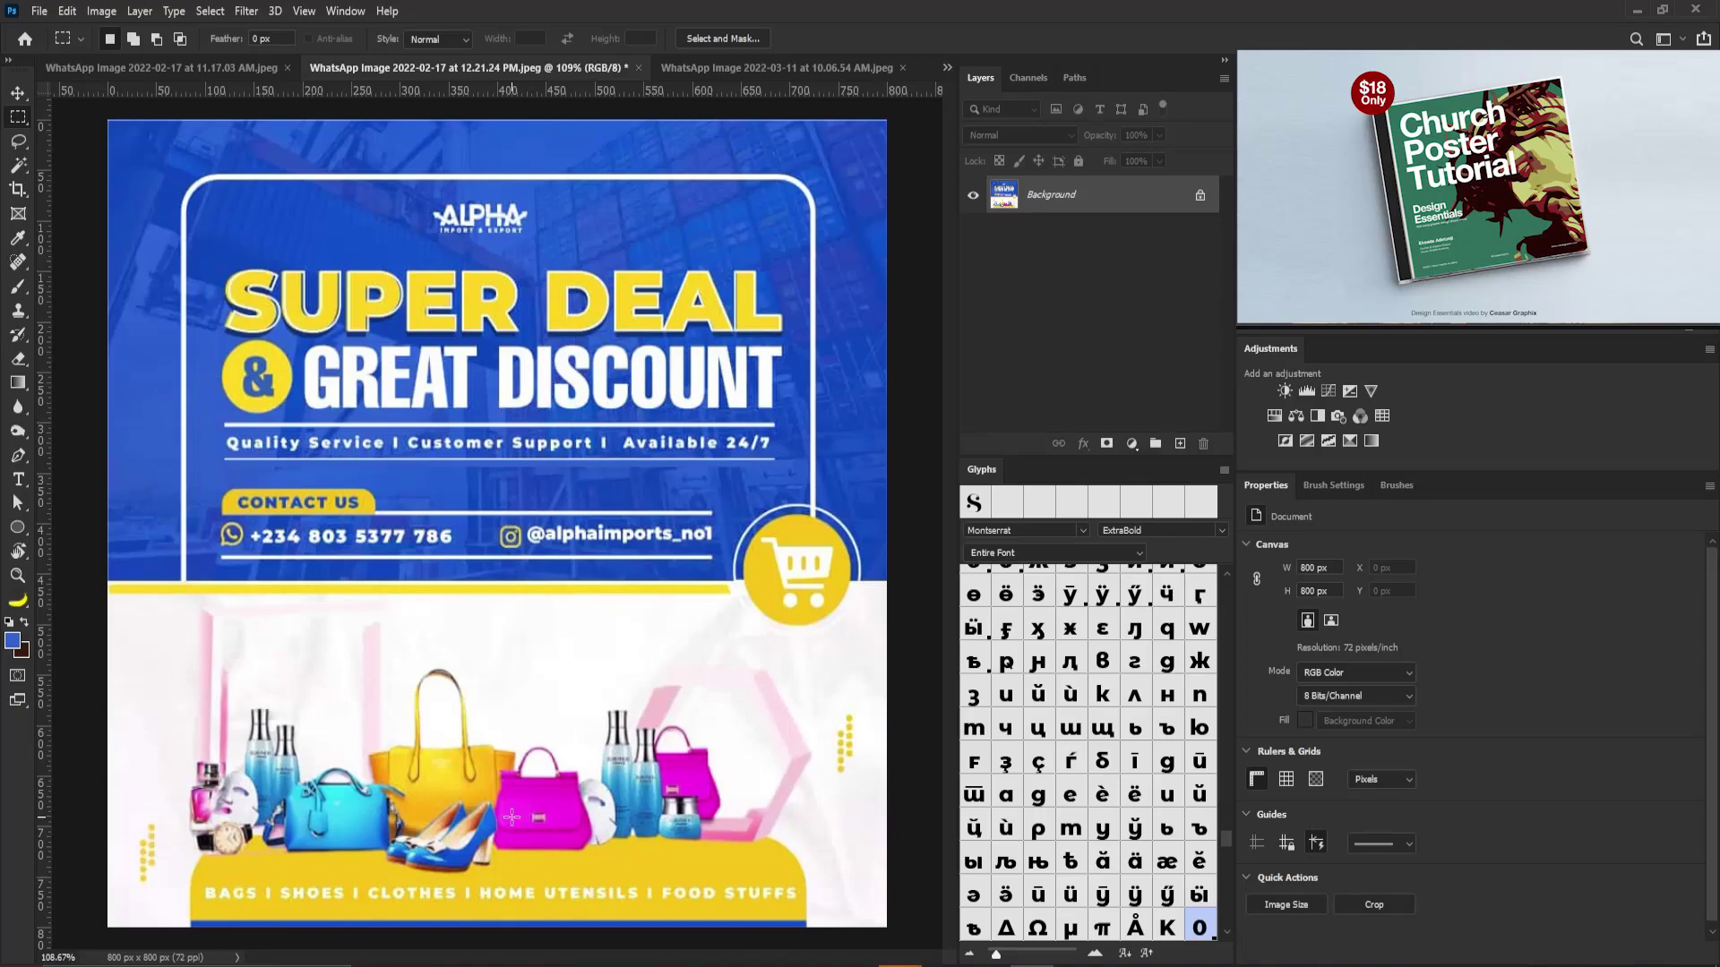
pyautogui.click(747, 70)
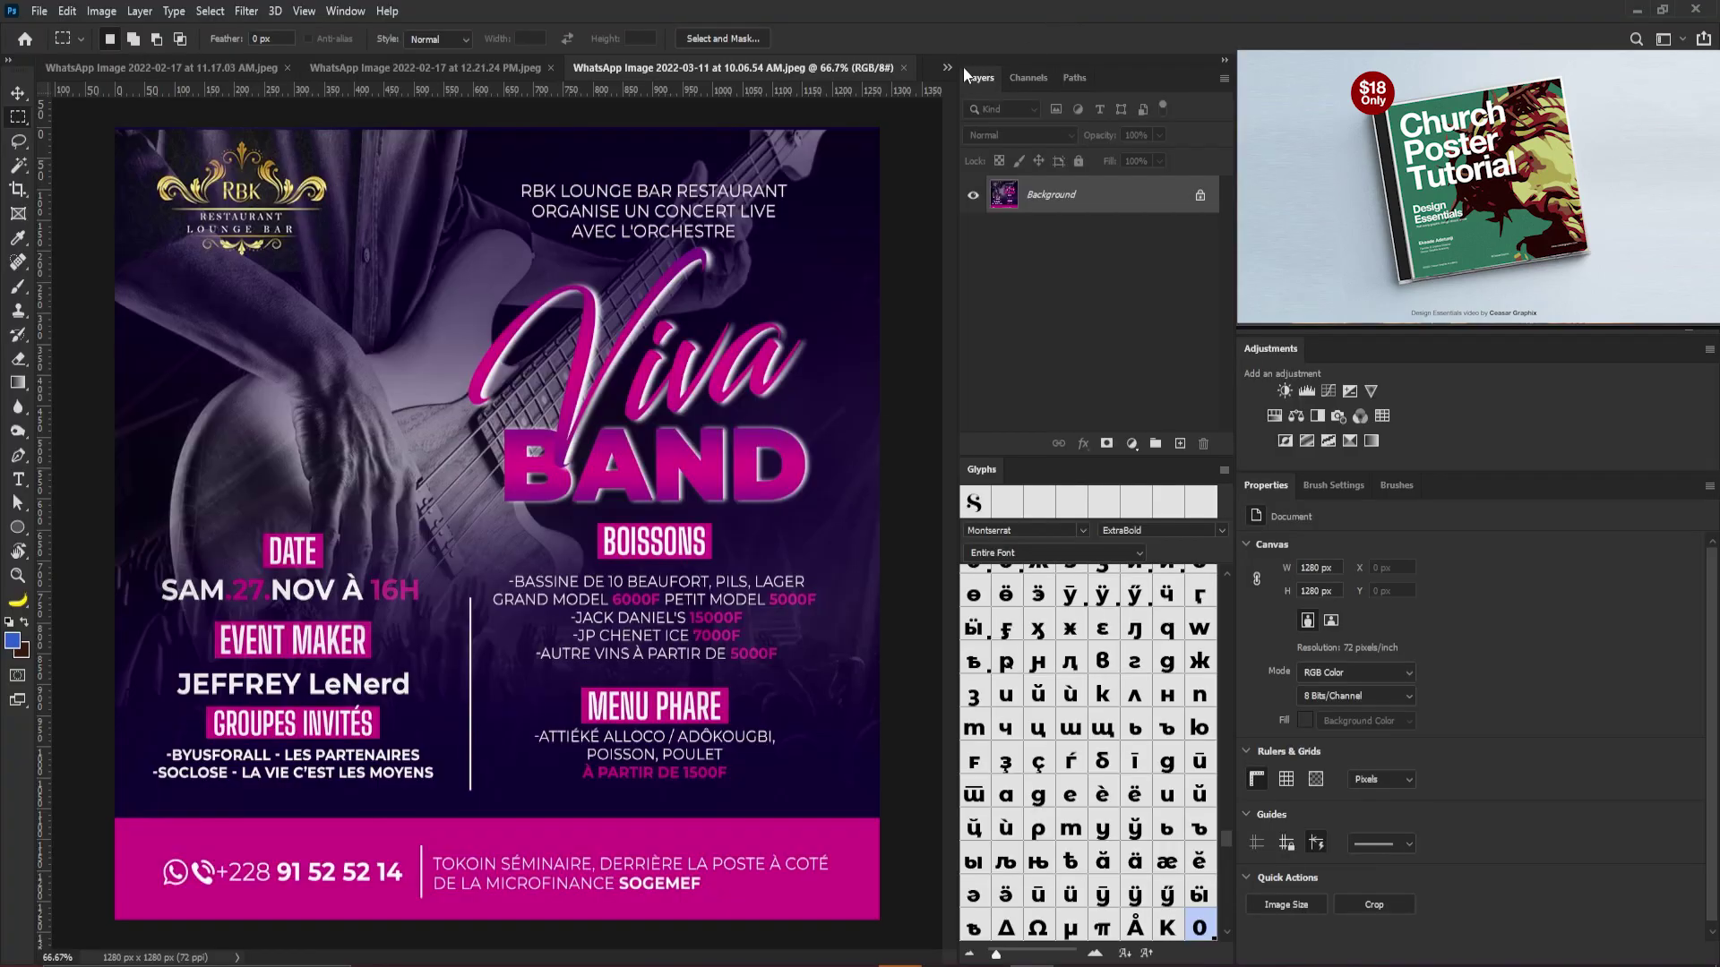
pyautogui.click(947, 68)
pyautogui.click(1061, 135)
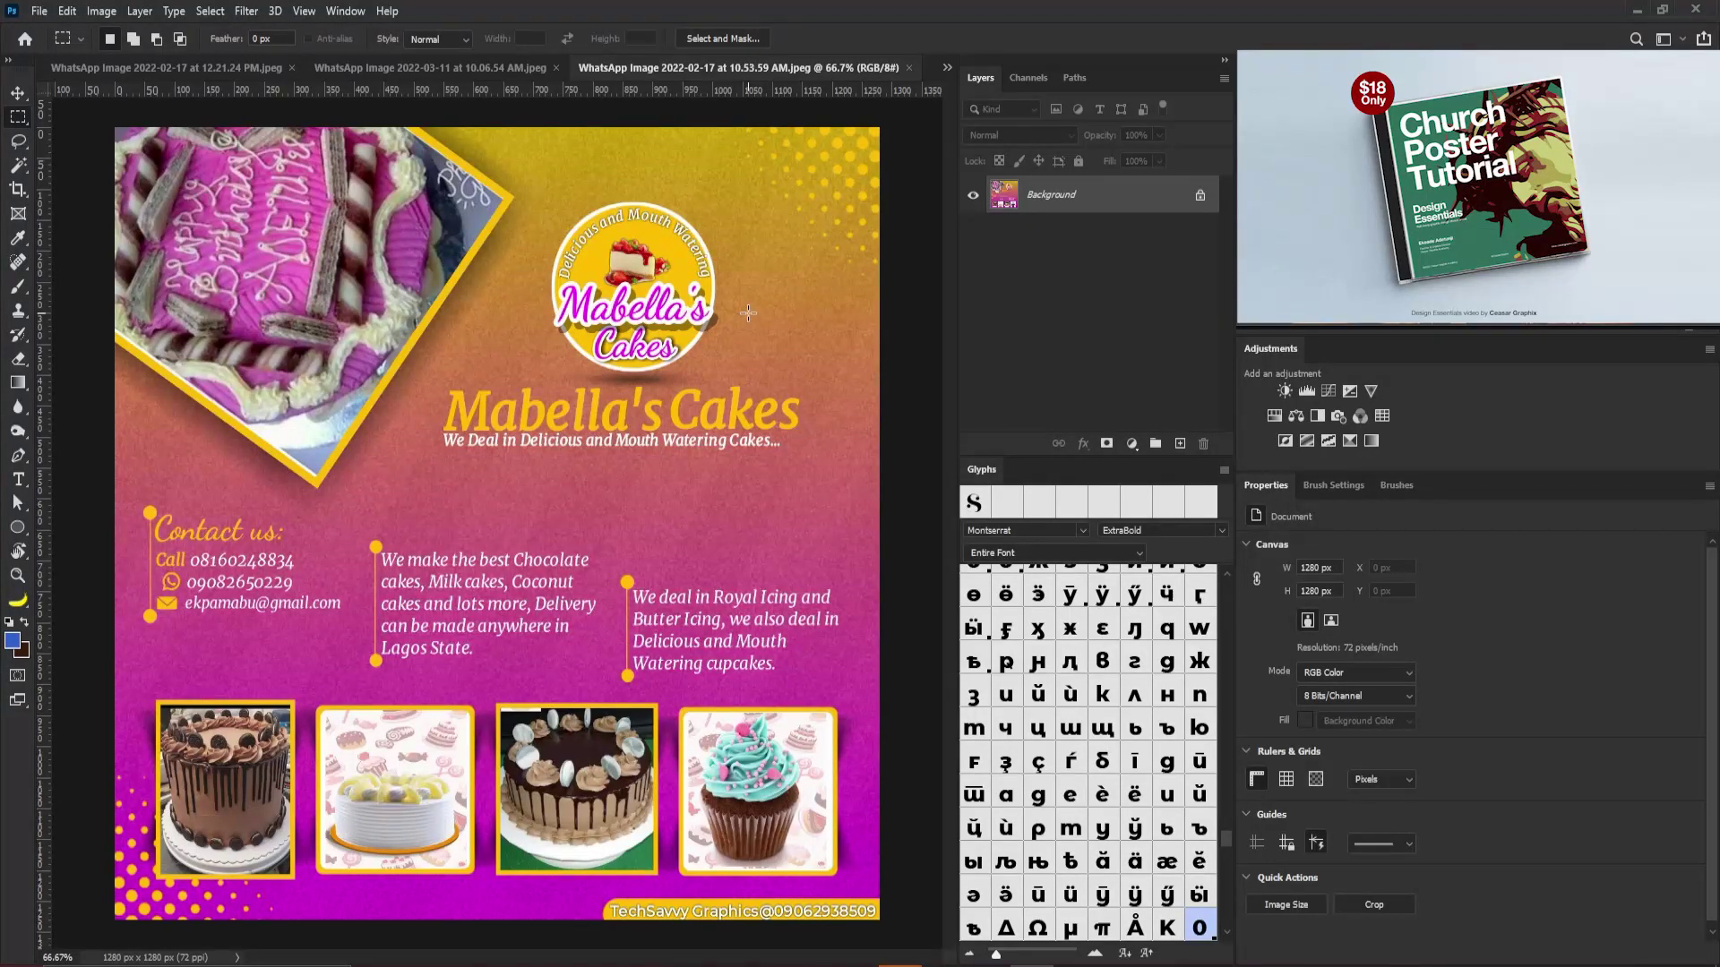
# Create a new 800 x 800 px RGB document at 72 ppi named Cake_art
pyautogui.click(40, 12)
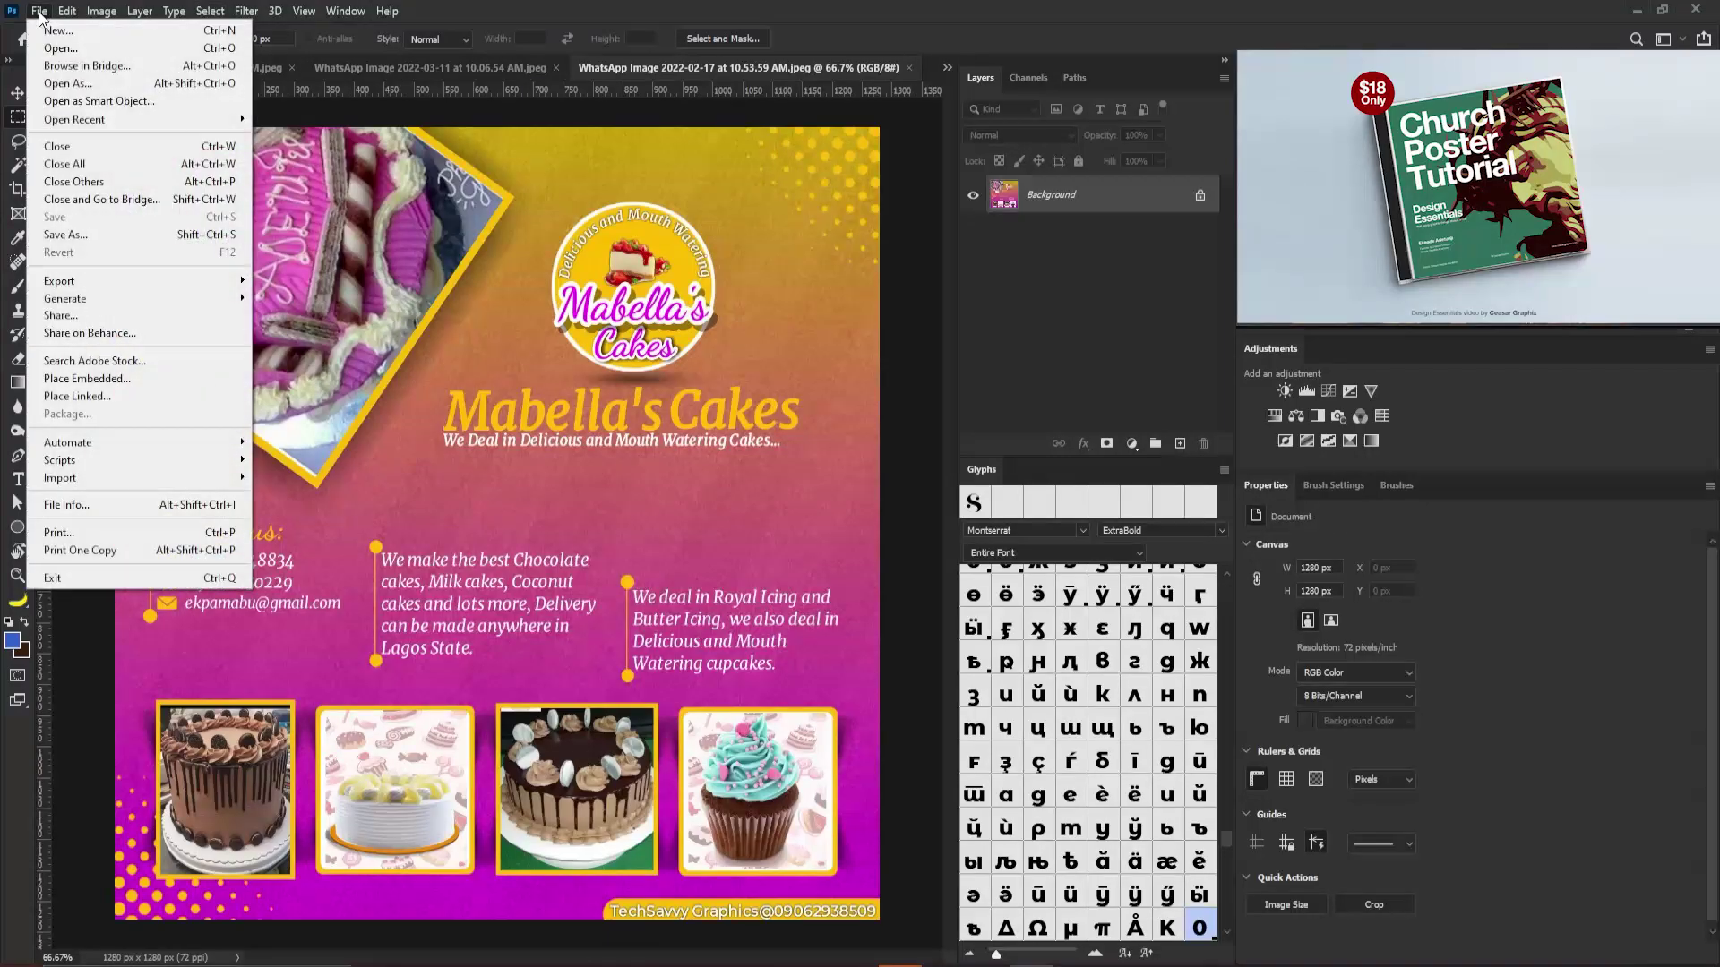
pyautogui.click(57, 31)
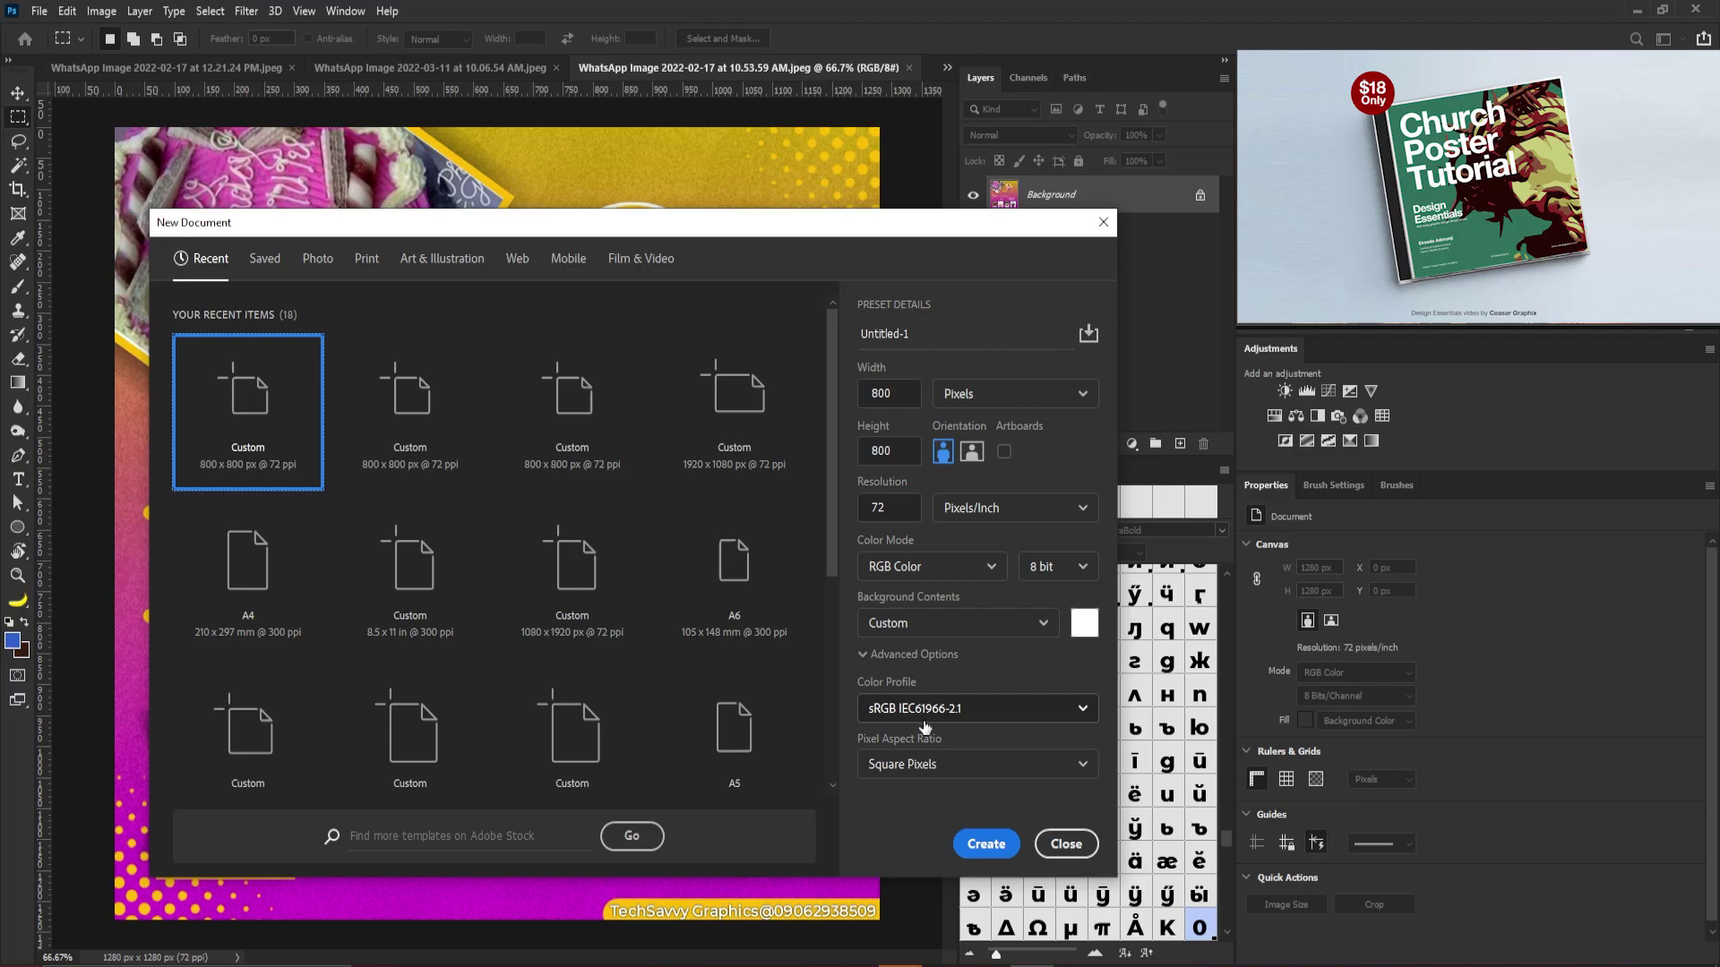
pyautogui.write('Cake_art')
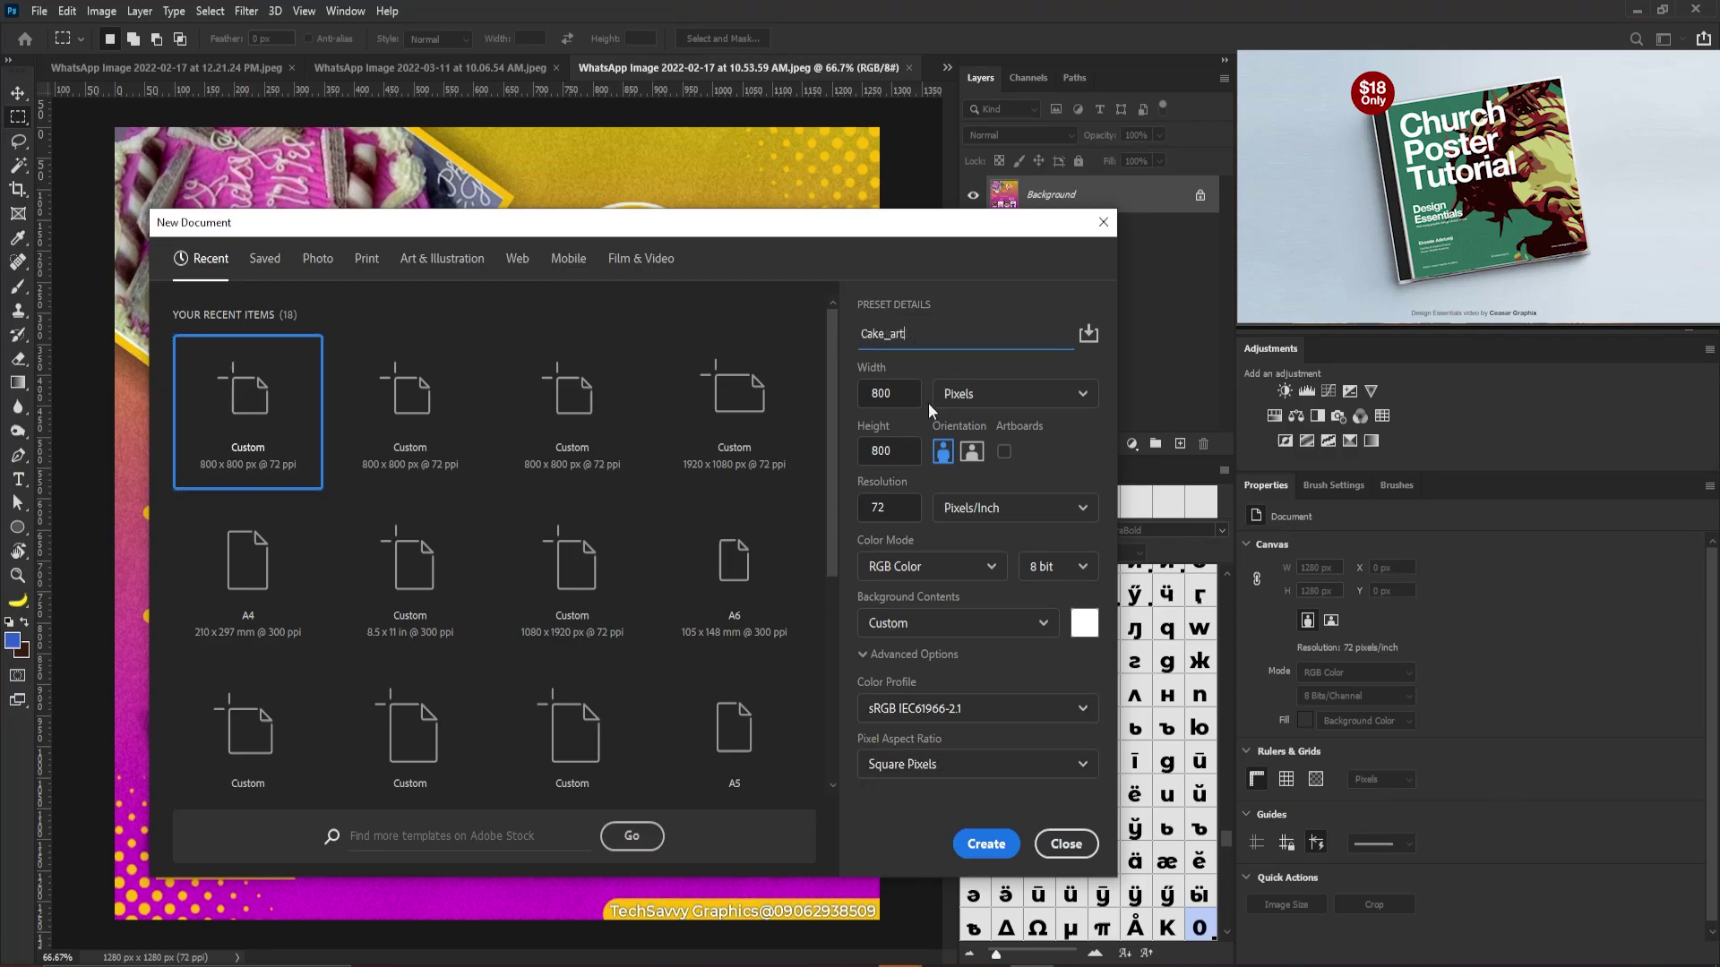
pyautogui.click(896, 396)
pyautogui.press('Tab')
pyautogui.press('Tab')
pyautogui.click(986, 844)
# Place the Cake image, scale it down to about 393 x 262 px and position it near the middle of the canvas
pyautogui.press('v')
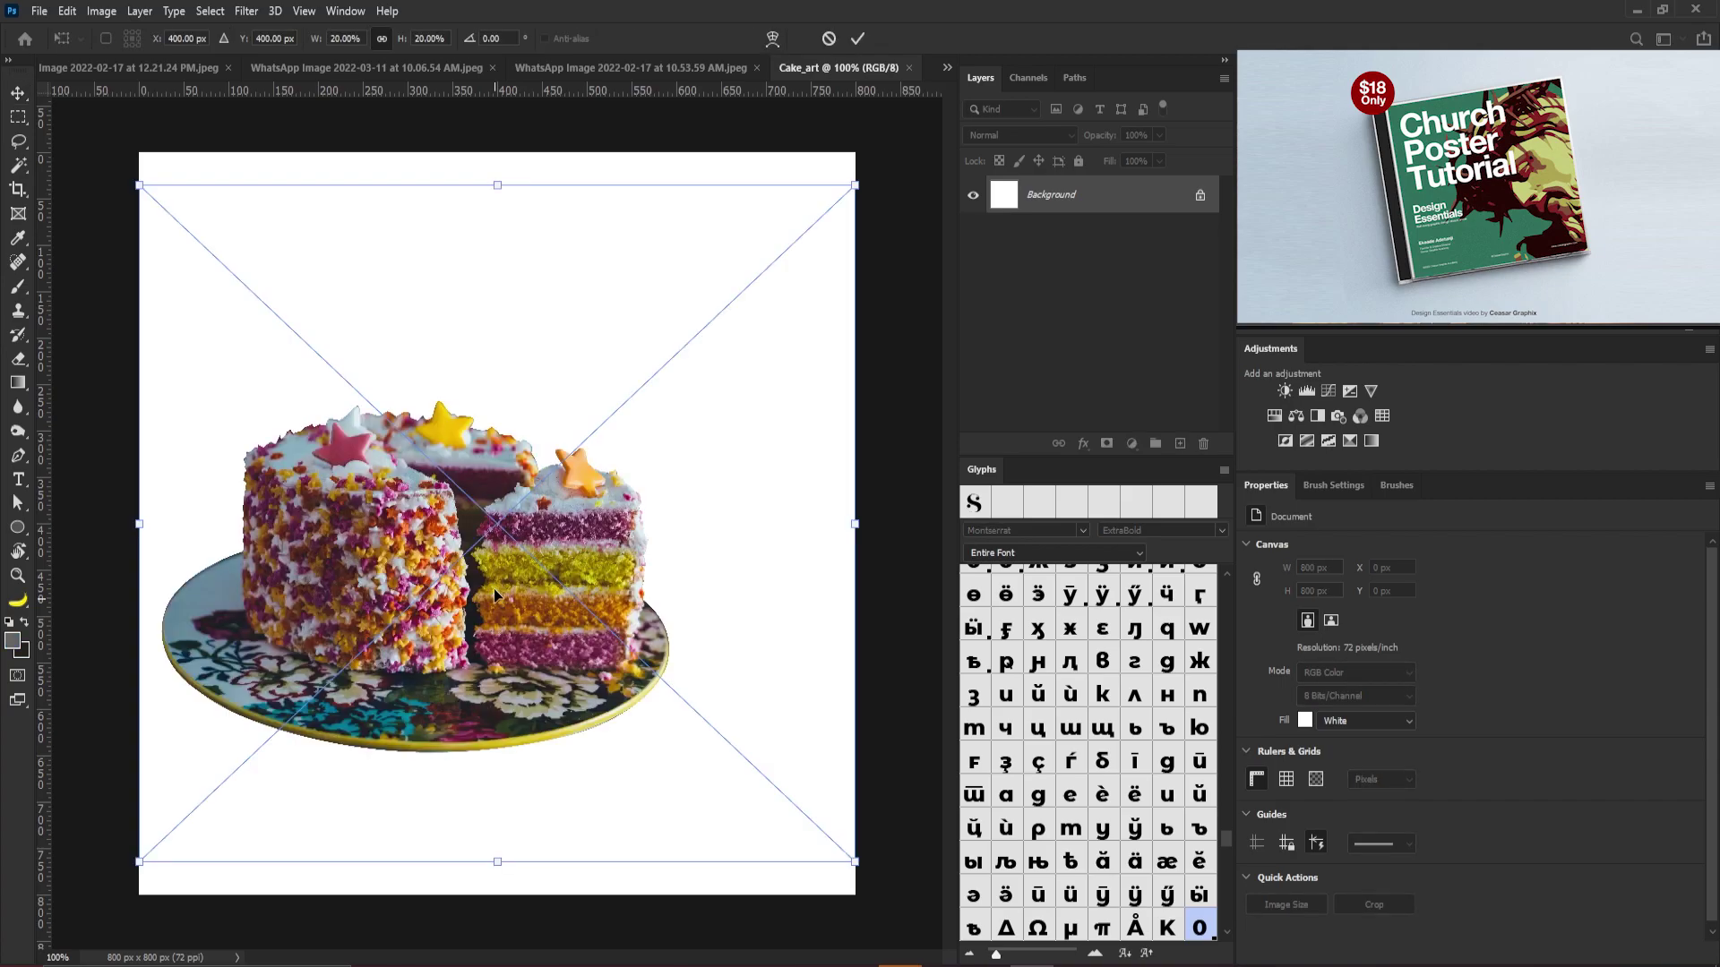
pyautogui.moveTo(857, 185); pyautogui.dragTo(804, 234)
pyautogui.moveTo(471, 547); pyautogui.dragTo(535, 570)
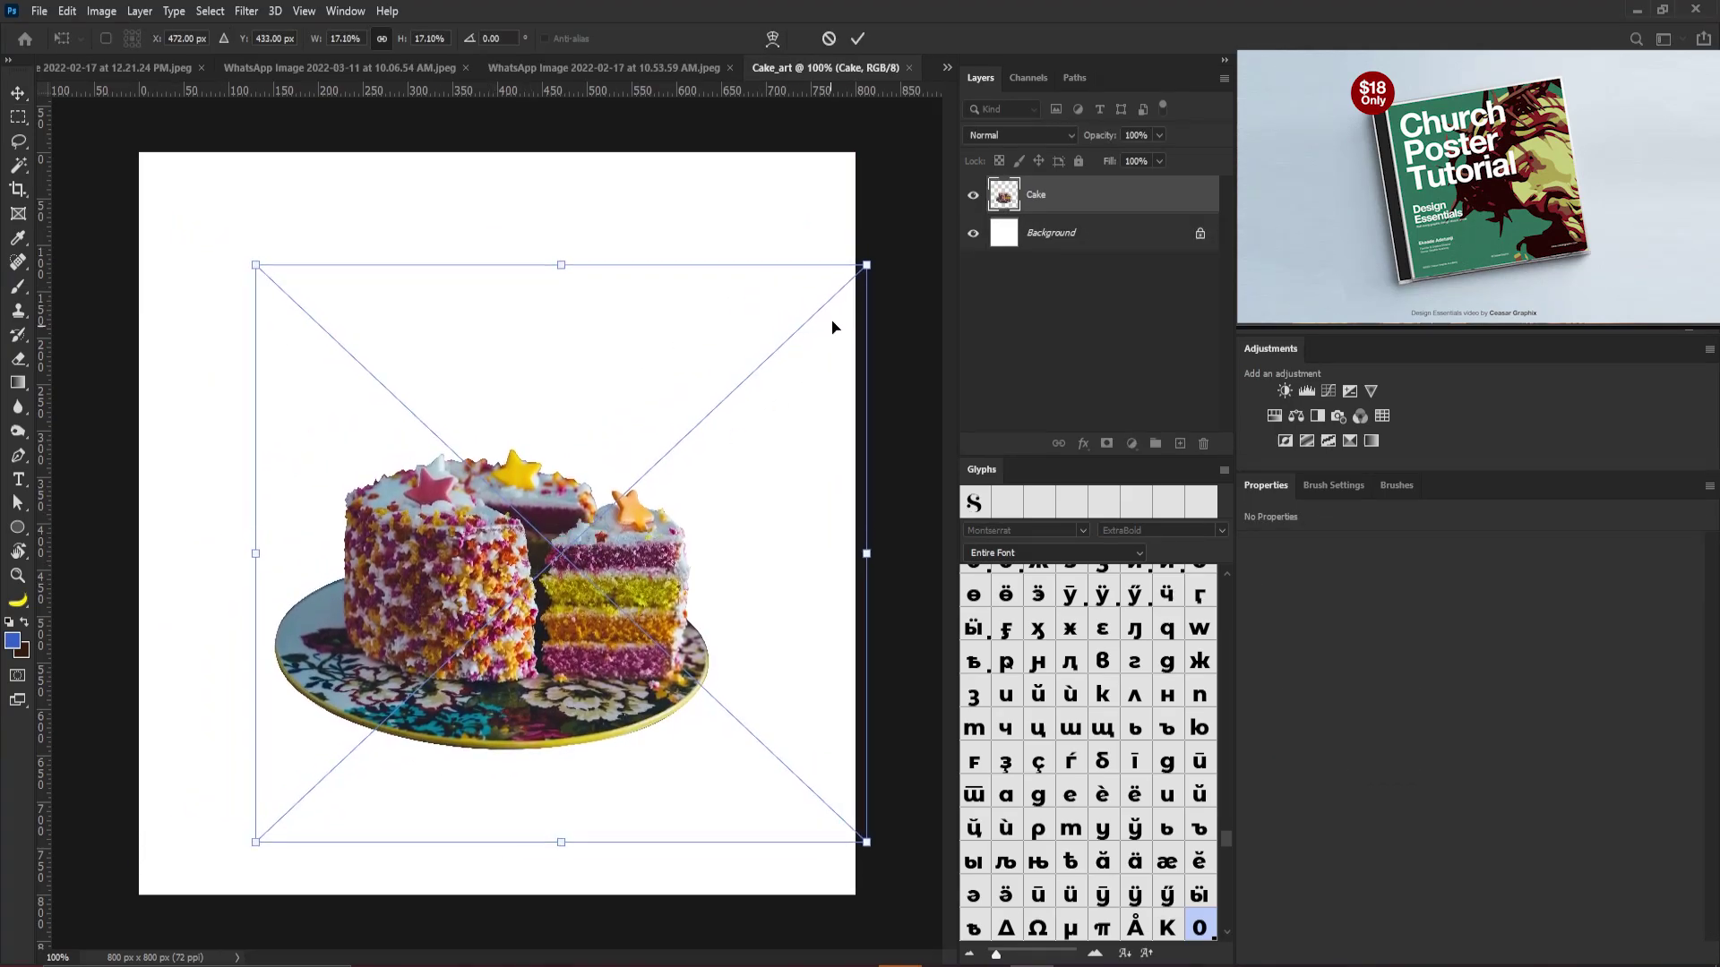
pyautogui.moveTo(867, 259); pyautogui.dragTo(796, 332)
pyautogui.moveTo(651, 591); pyautogui.dragTo(625, 562)
pyautogui.moveTo(772, 301)
pyautogui.mouseDown()
pyautogui.moveTo(800, 270)
pyautogui.moveTo(804, 291)
pyautogui.mouseUp()
pyautogui.moveTo(556, 542); pyautogui.dragTo(573, 520)
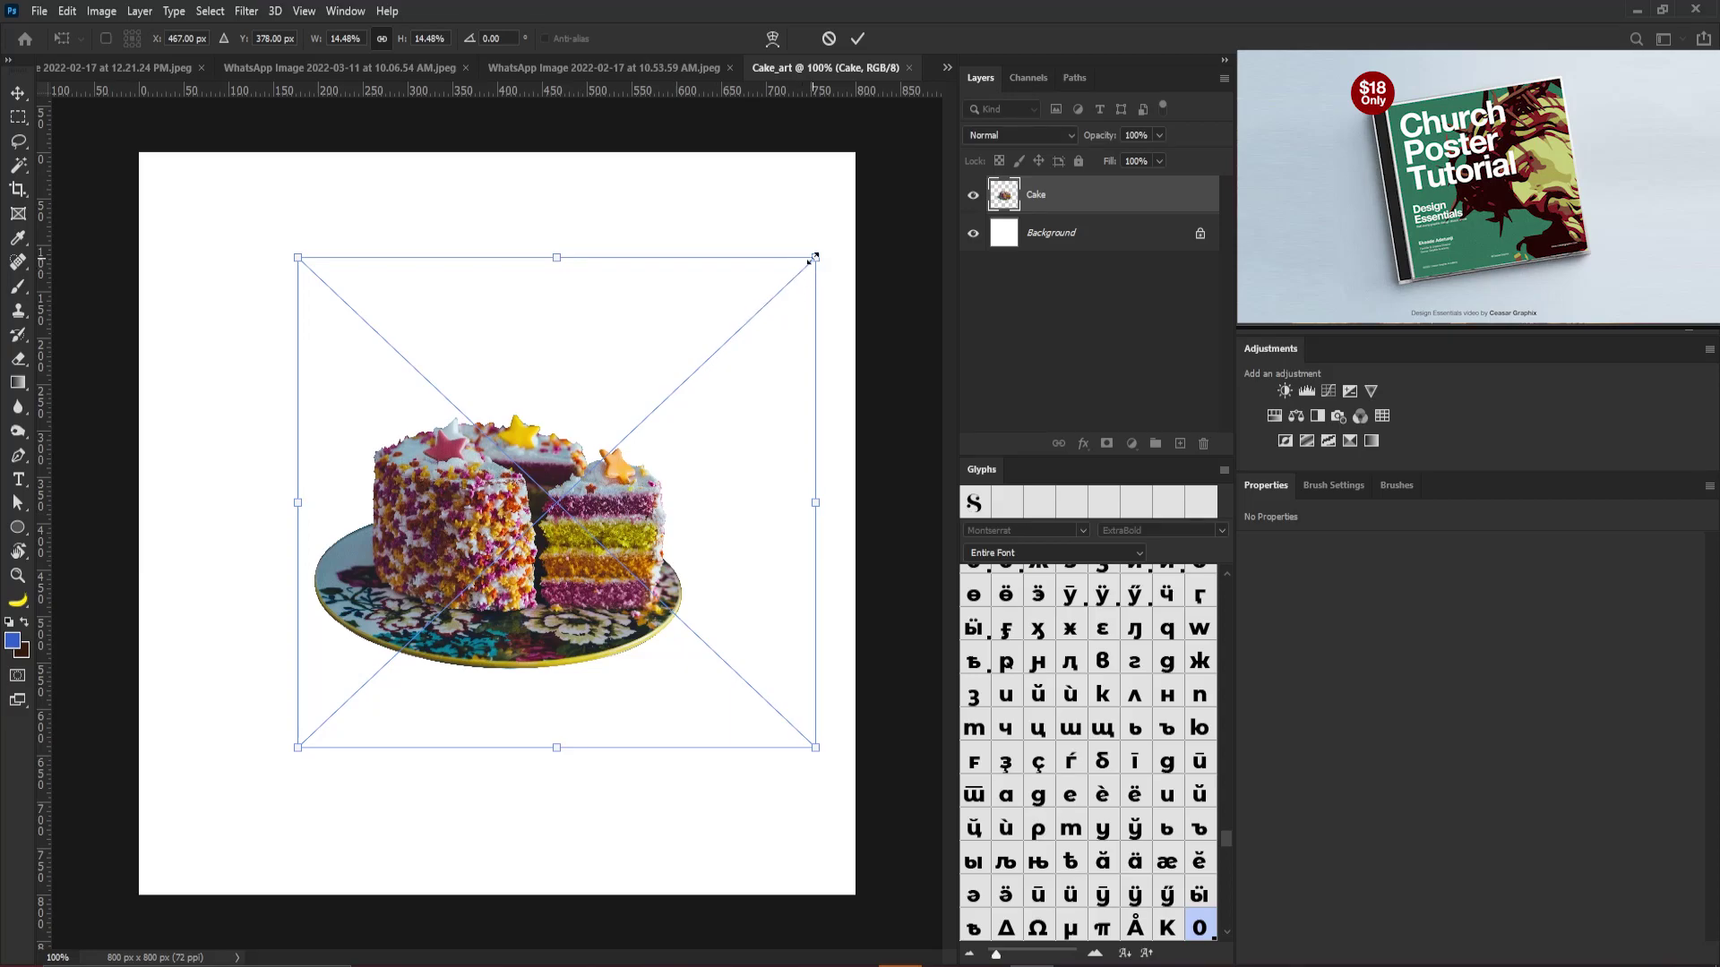
pyautogui.moveTo(815, 257); pyautogui.dragTo(805, 269)
pyautogui.press('Return')
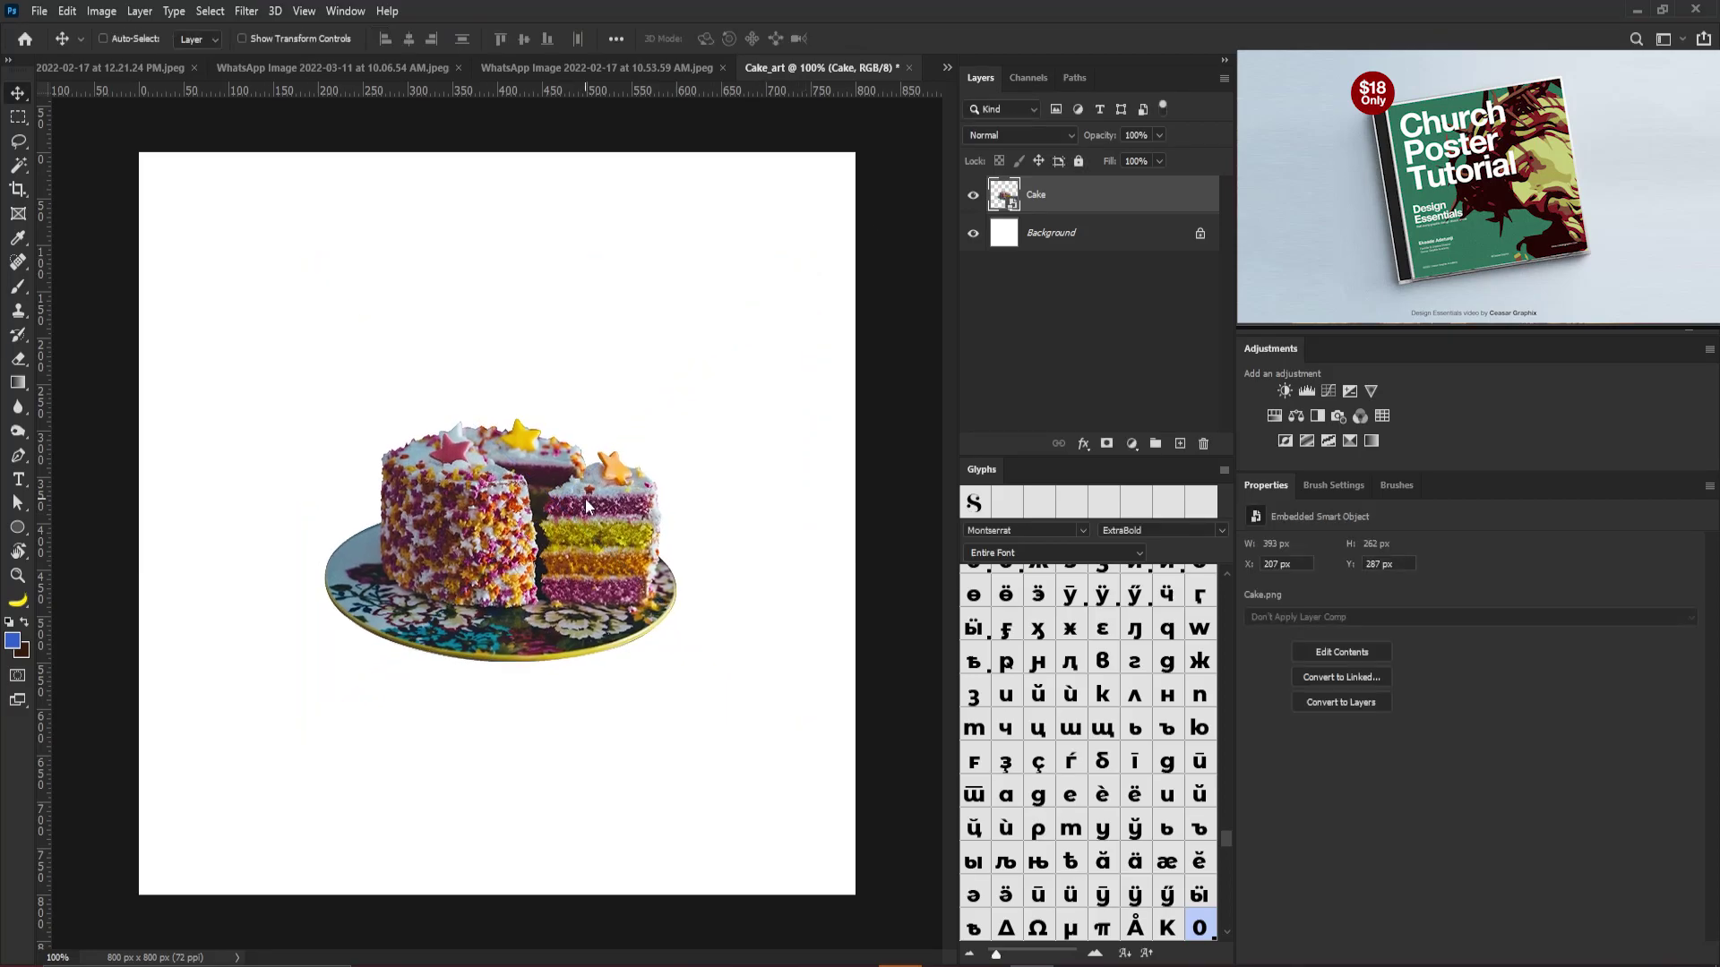
pyautogui.moveTo(561, 550); pyautogui.dragTo(571, 534)
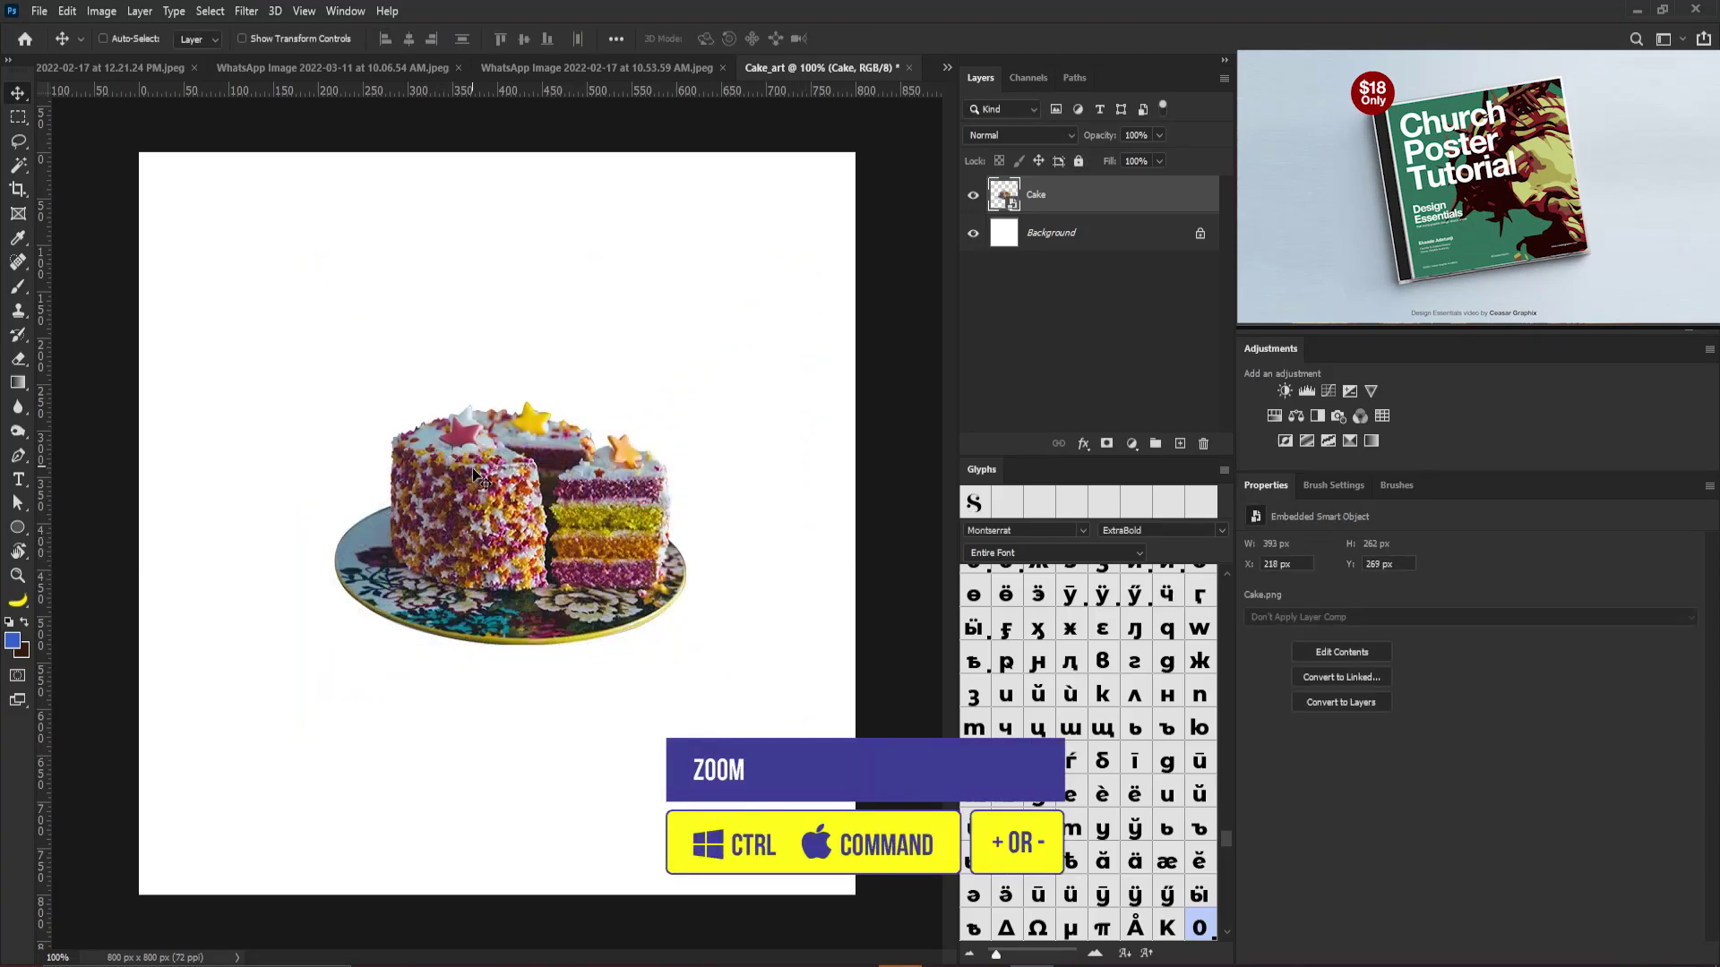
# Set the foreground color to a dark plum sampled from the shadow inside the cake
pyautogui.moveTo(491, 443); pyautogui.dragTo(530, 489)
pyautogui.moveTo(535, 492); pyautogui.dragTo(556, 492)
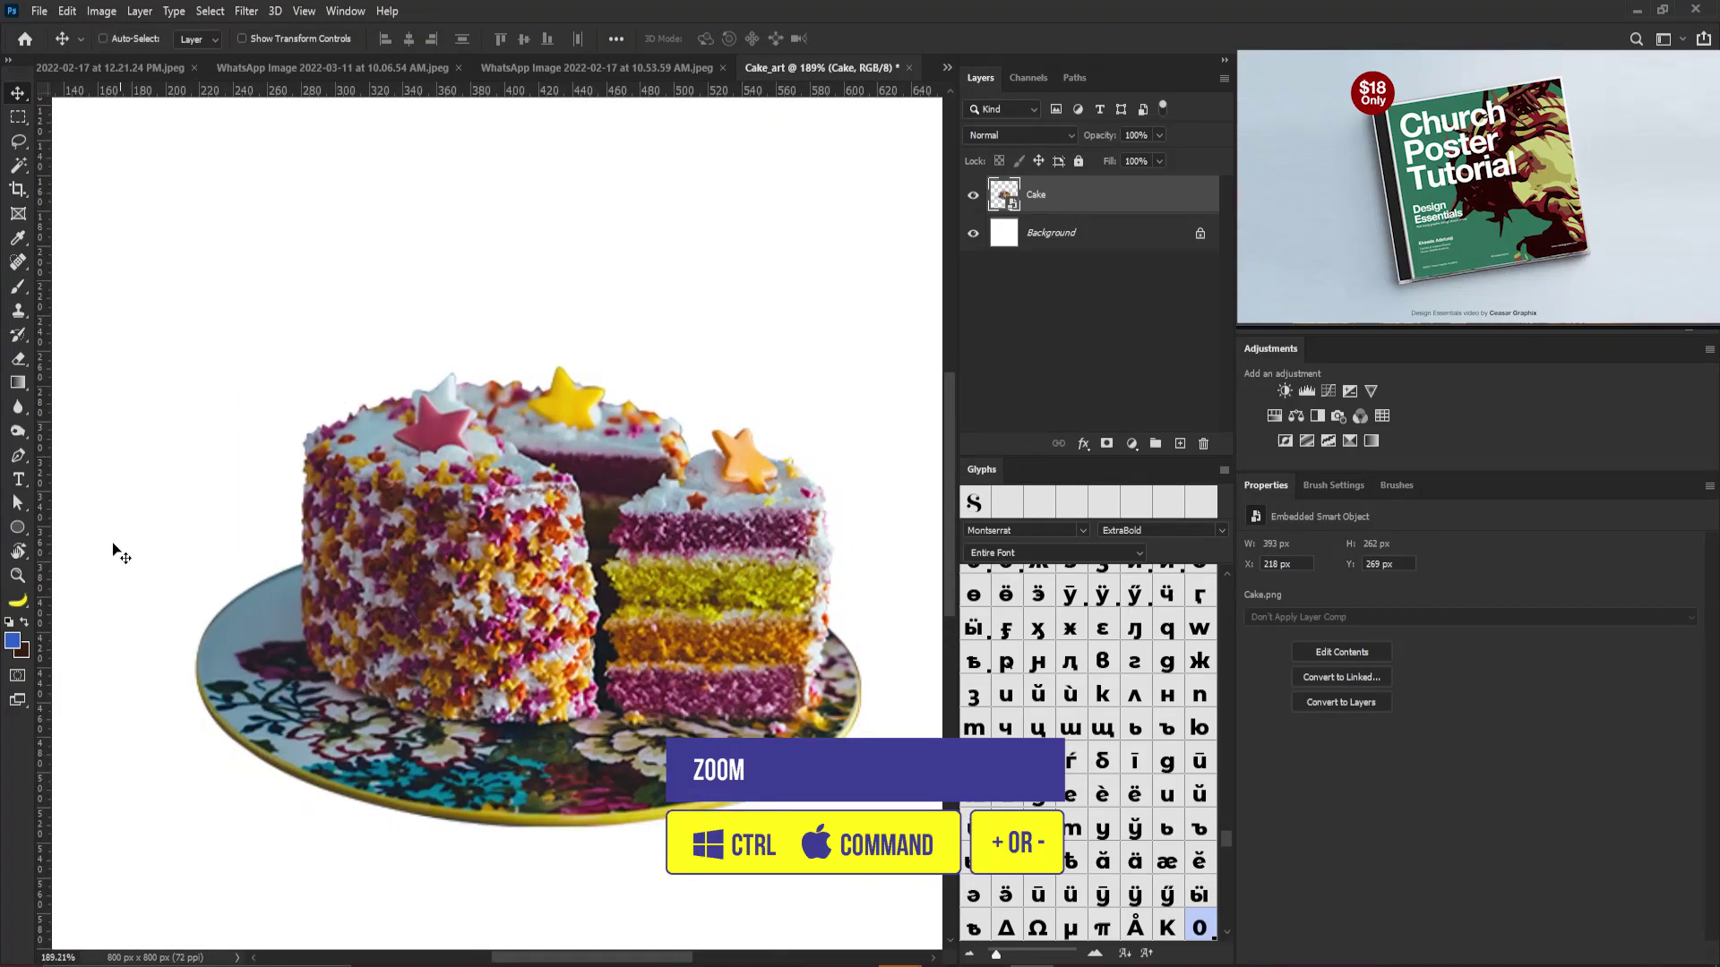
pyautogui.click(13, 640)
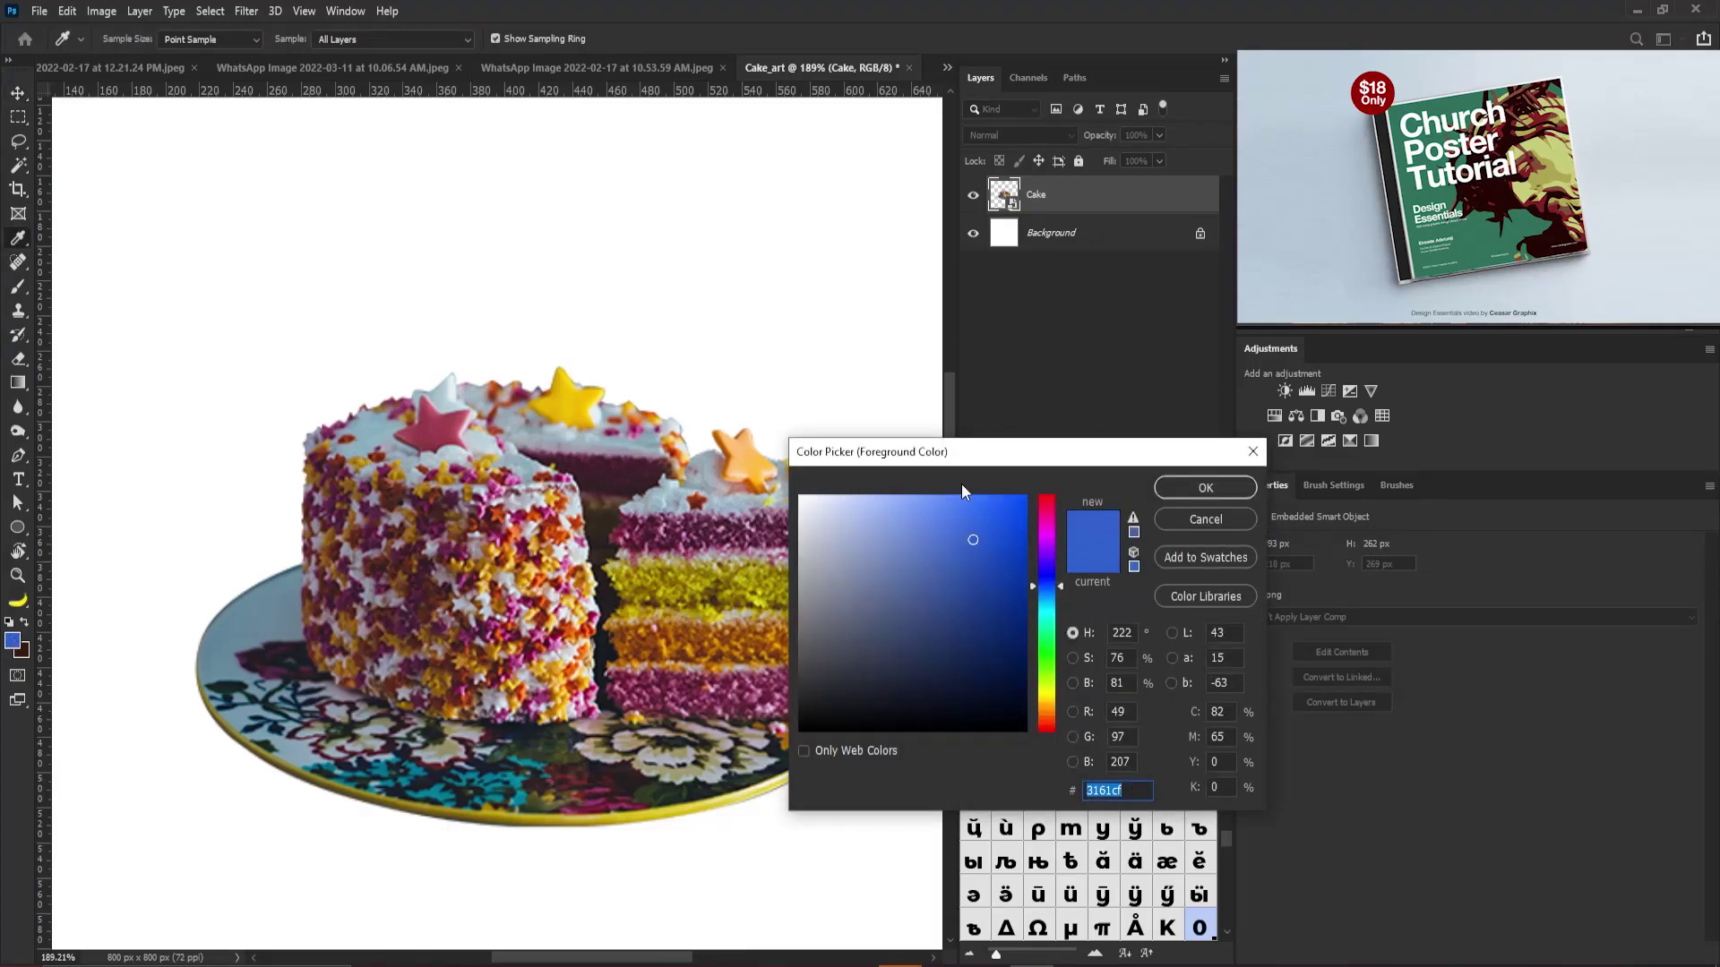
pyautogui.moveTo(989, 453); pyautogui.dragTo(1029, 539)
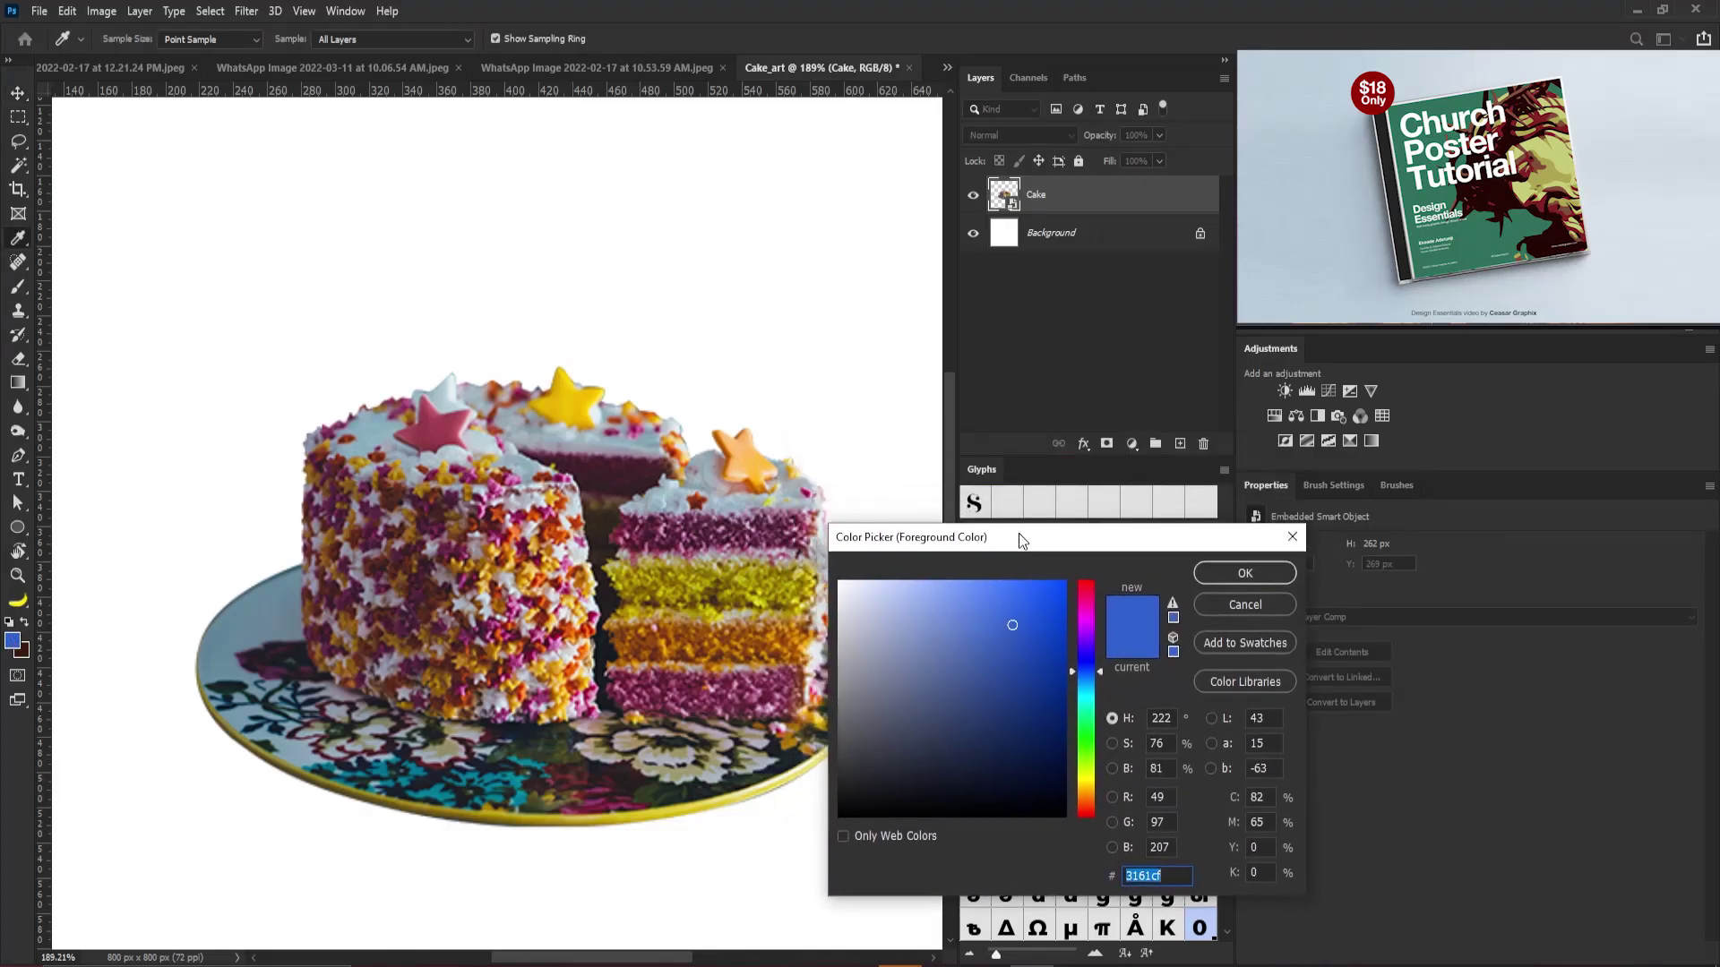
pyautogui.click(609, 463)
pyautogui.click(1244, 573)
# Fill the Background layer with the dark plum foreground color
pyautogui.press('v')
pyautogui.click(1062, 234)
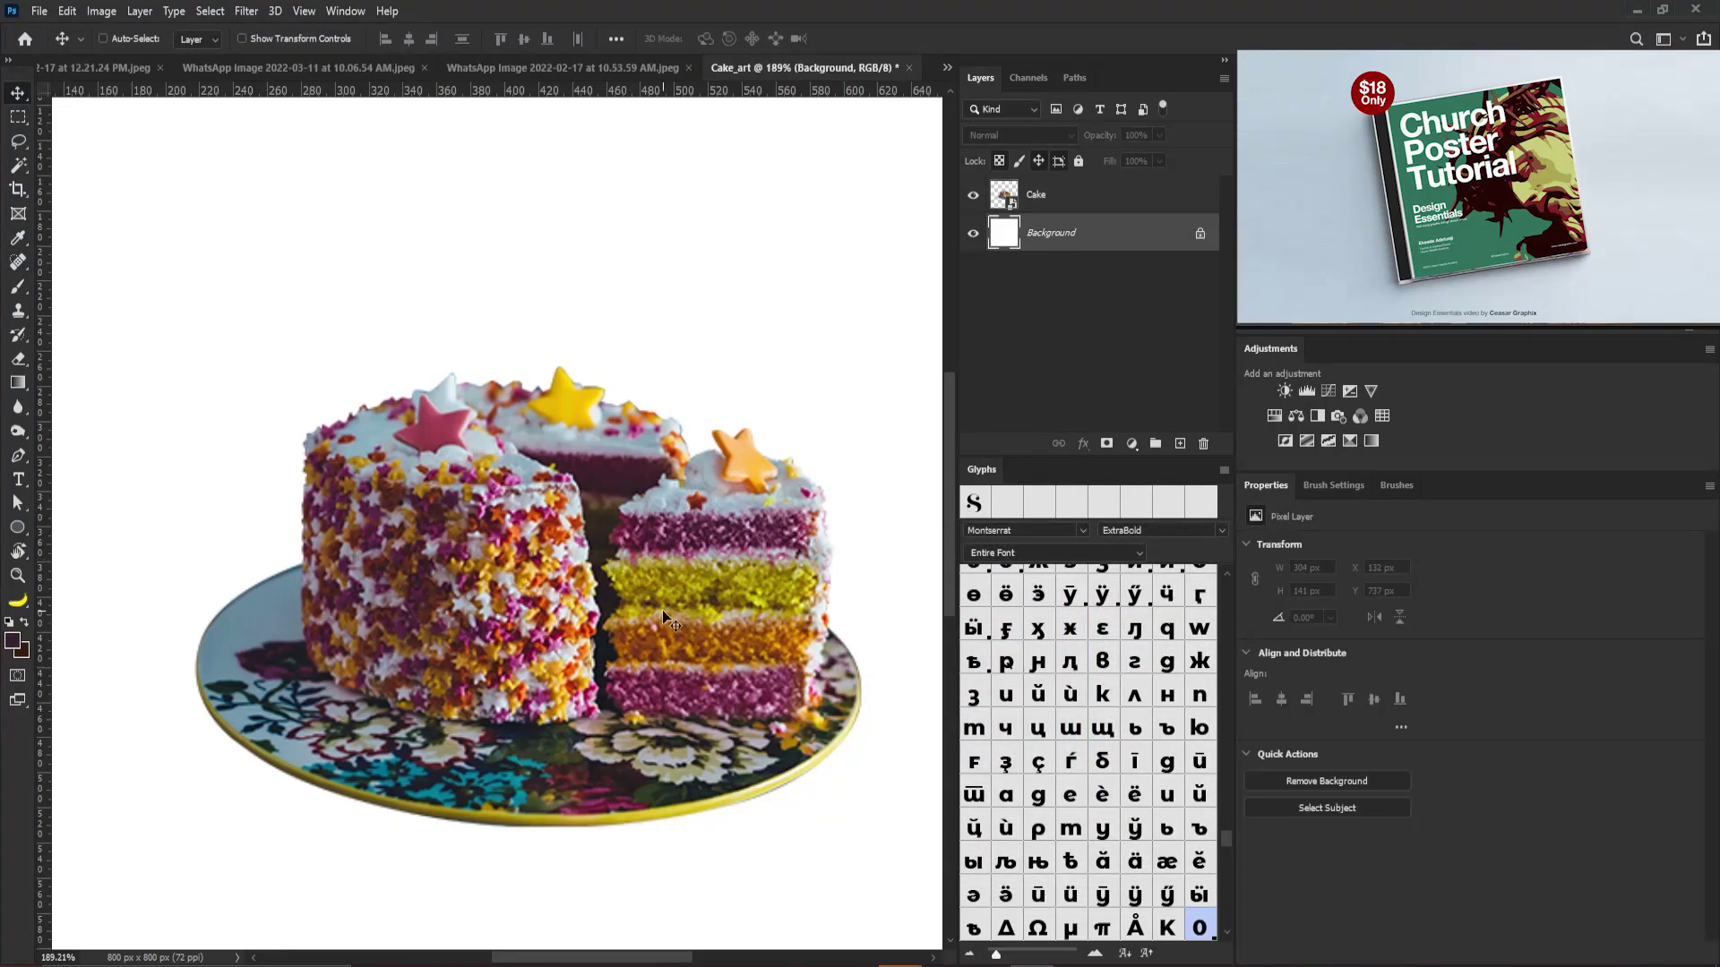
pyautogui.hotkey('alt', 'BackSpace')
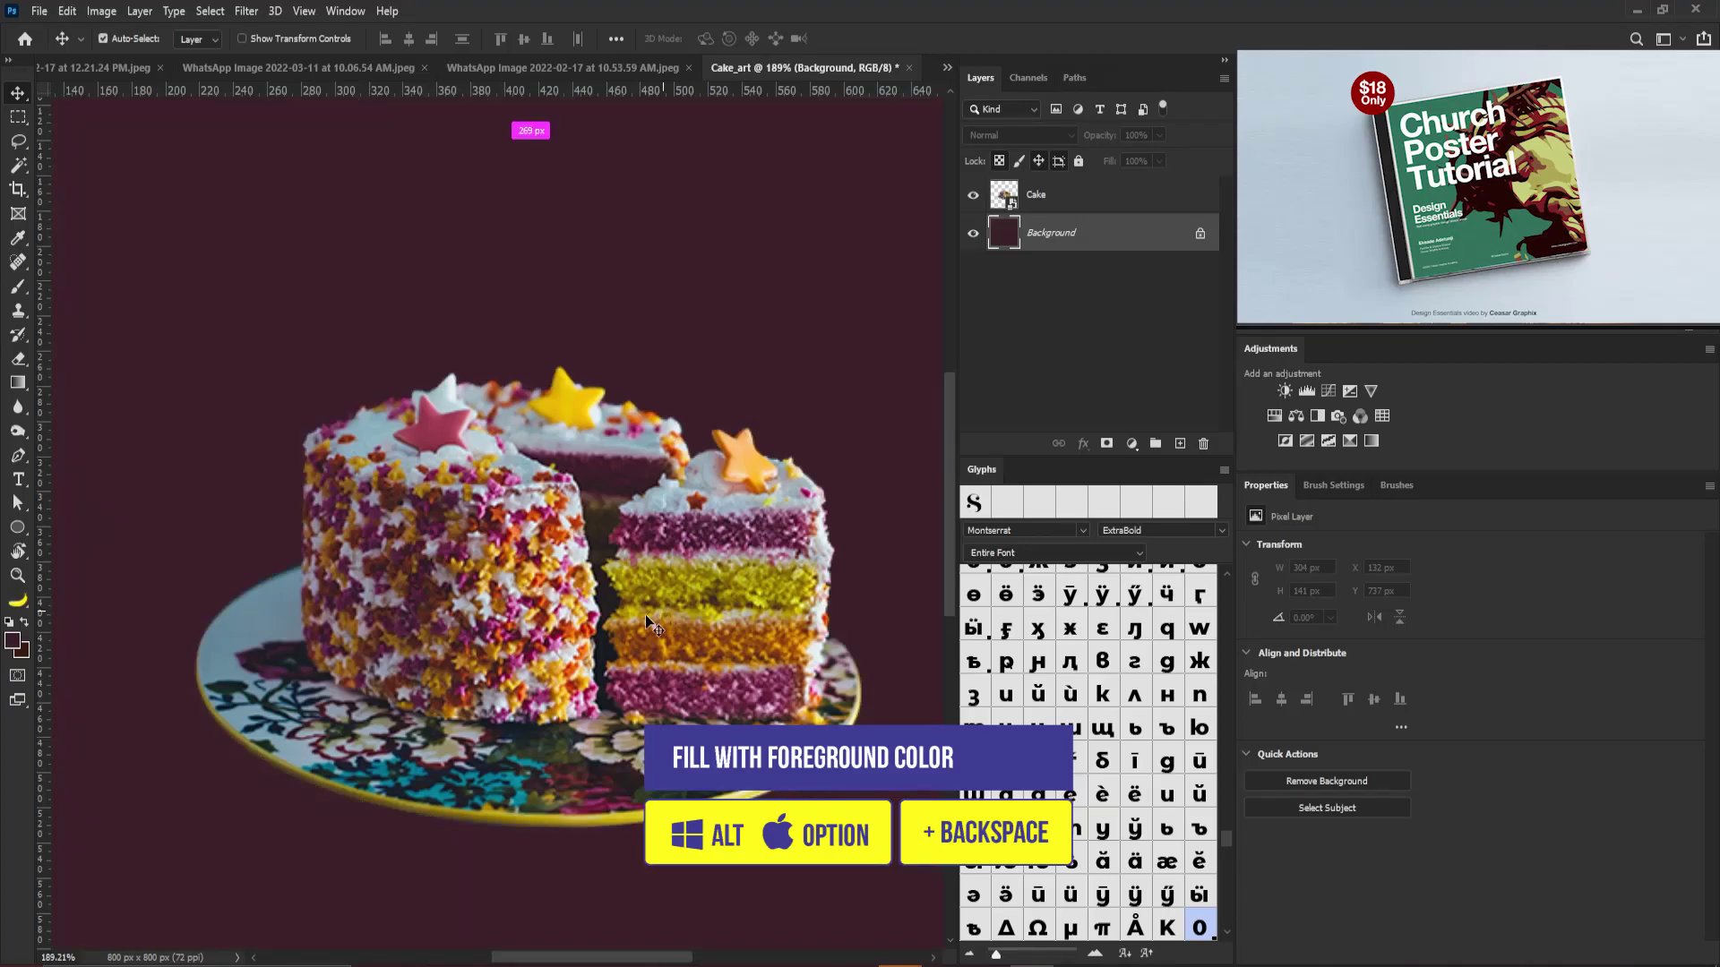
# Move the cake down to the lower middle of the canvas
pyautogui.hotkey('ctrl', '0')
pyautogui.click(1053, 200)
pyautogui.moveTo(604, 481); pyautogui.dragTo(591, 708)
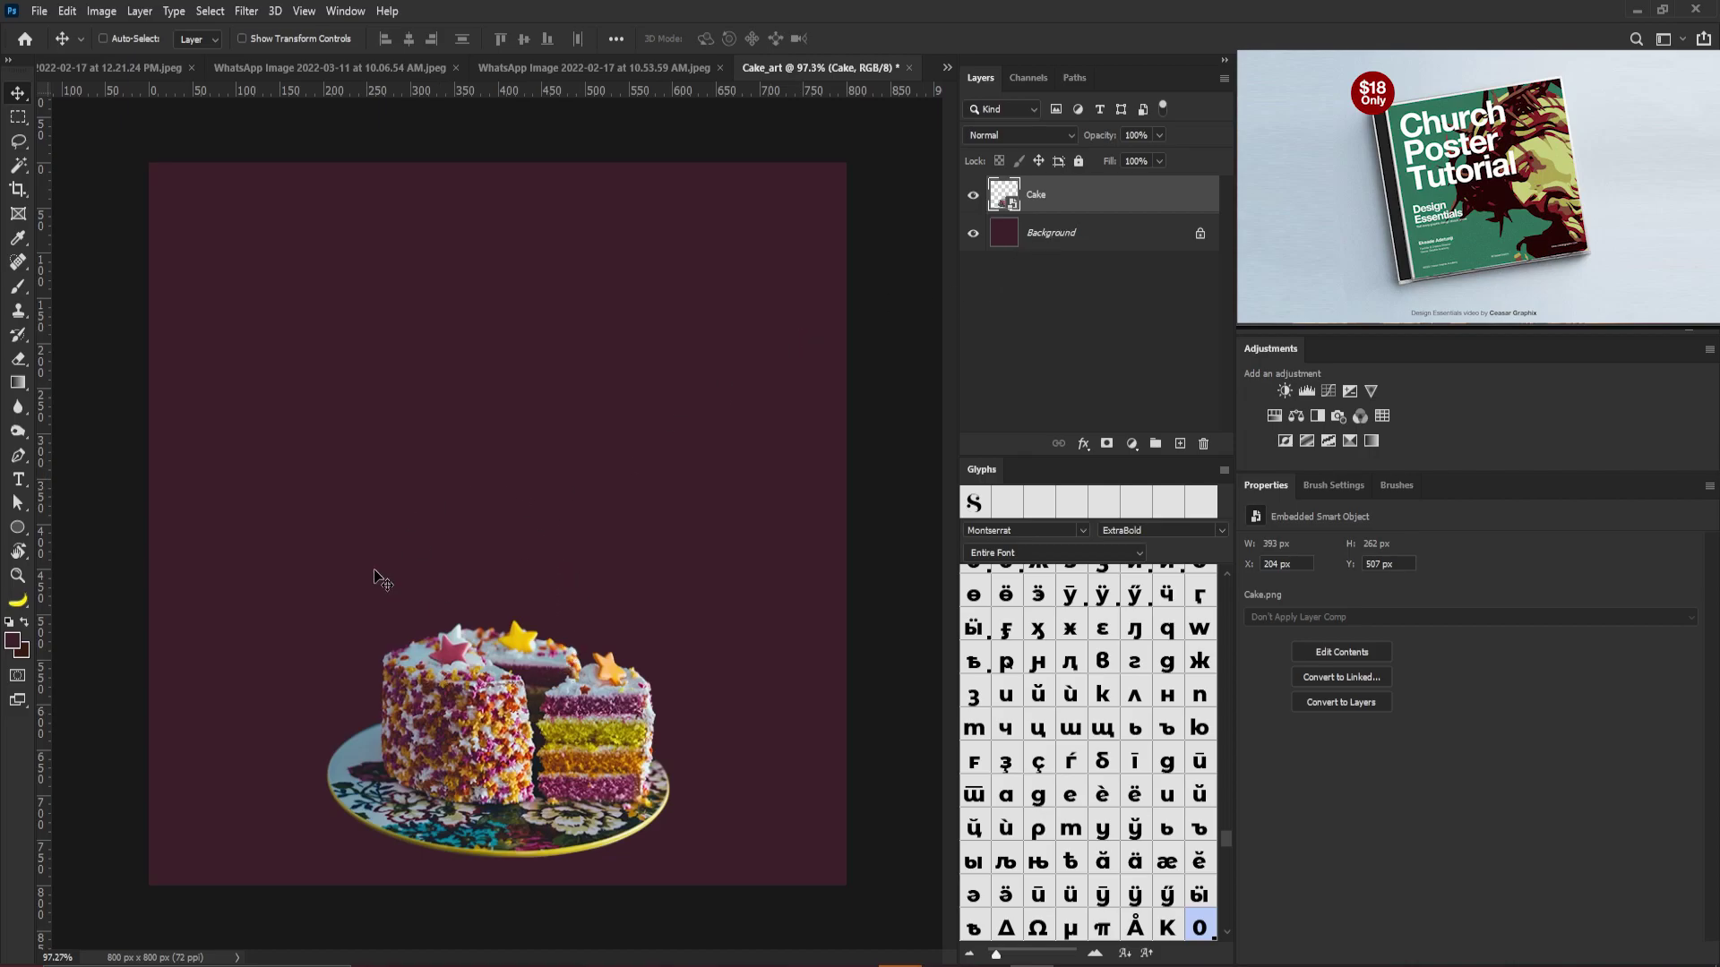
# Add a Curves adjustment above the Background, darken it with a point at input 150, output 95, and select its mask
pyautogui.click(1045, 240)
pyautogui.click(1328, 392)
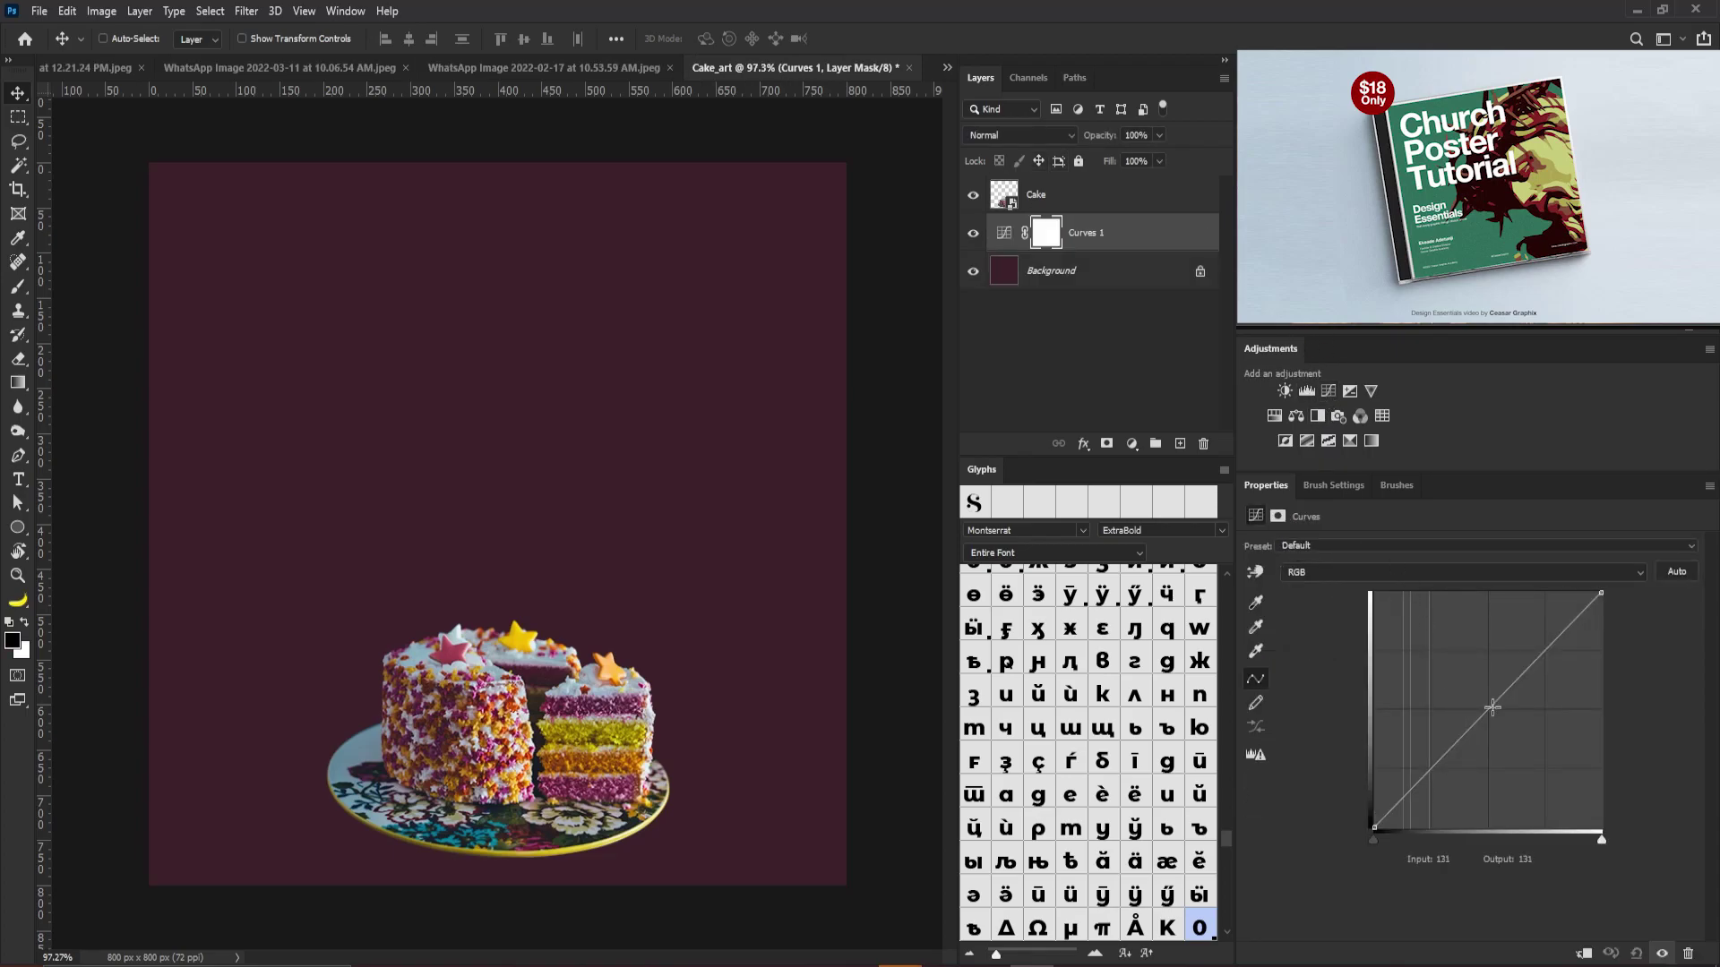
pyautogui.moveTo(1490, 708); pyautogui.dragTo(1510, 740)
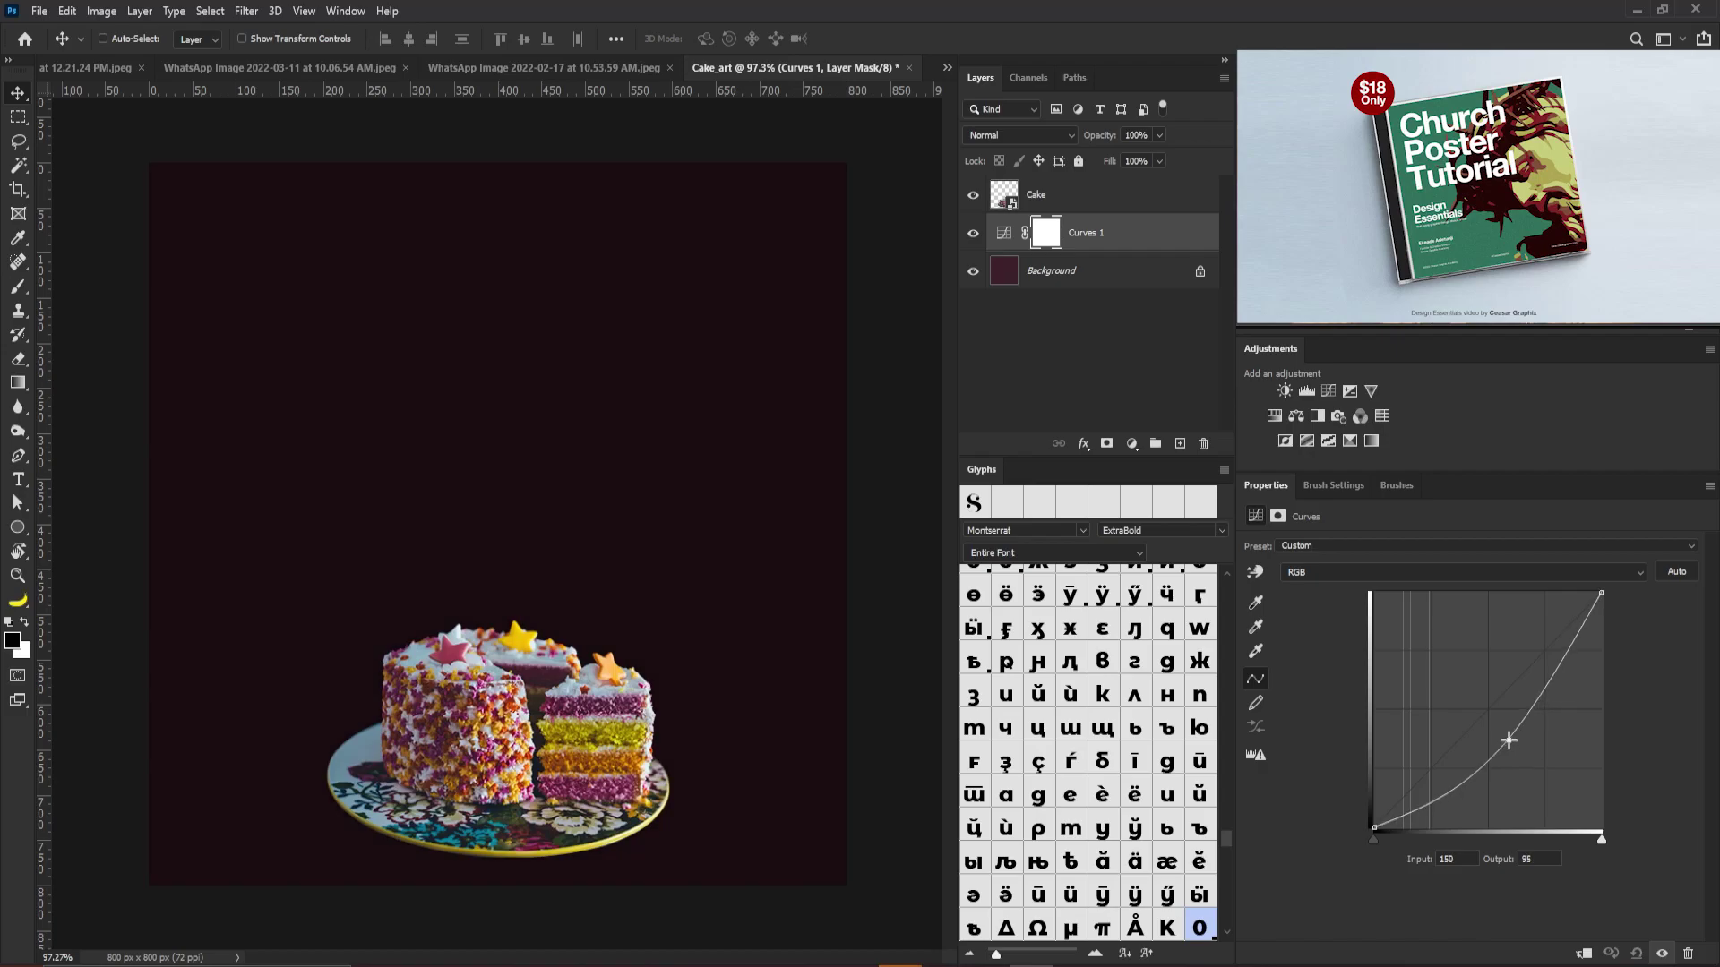
pyautogui.click(1041, 233)
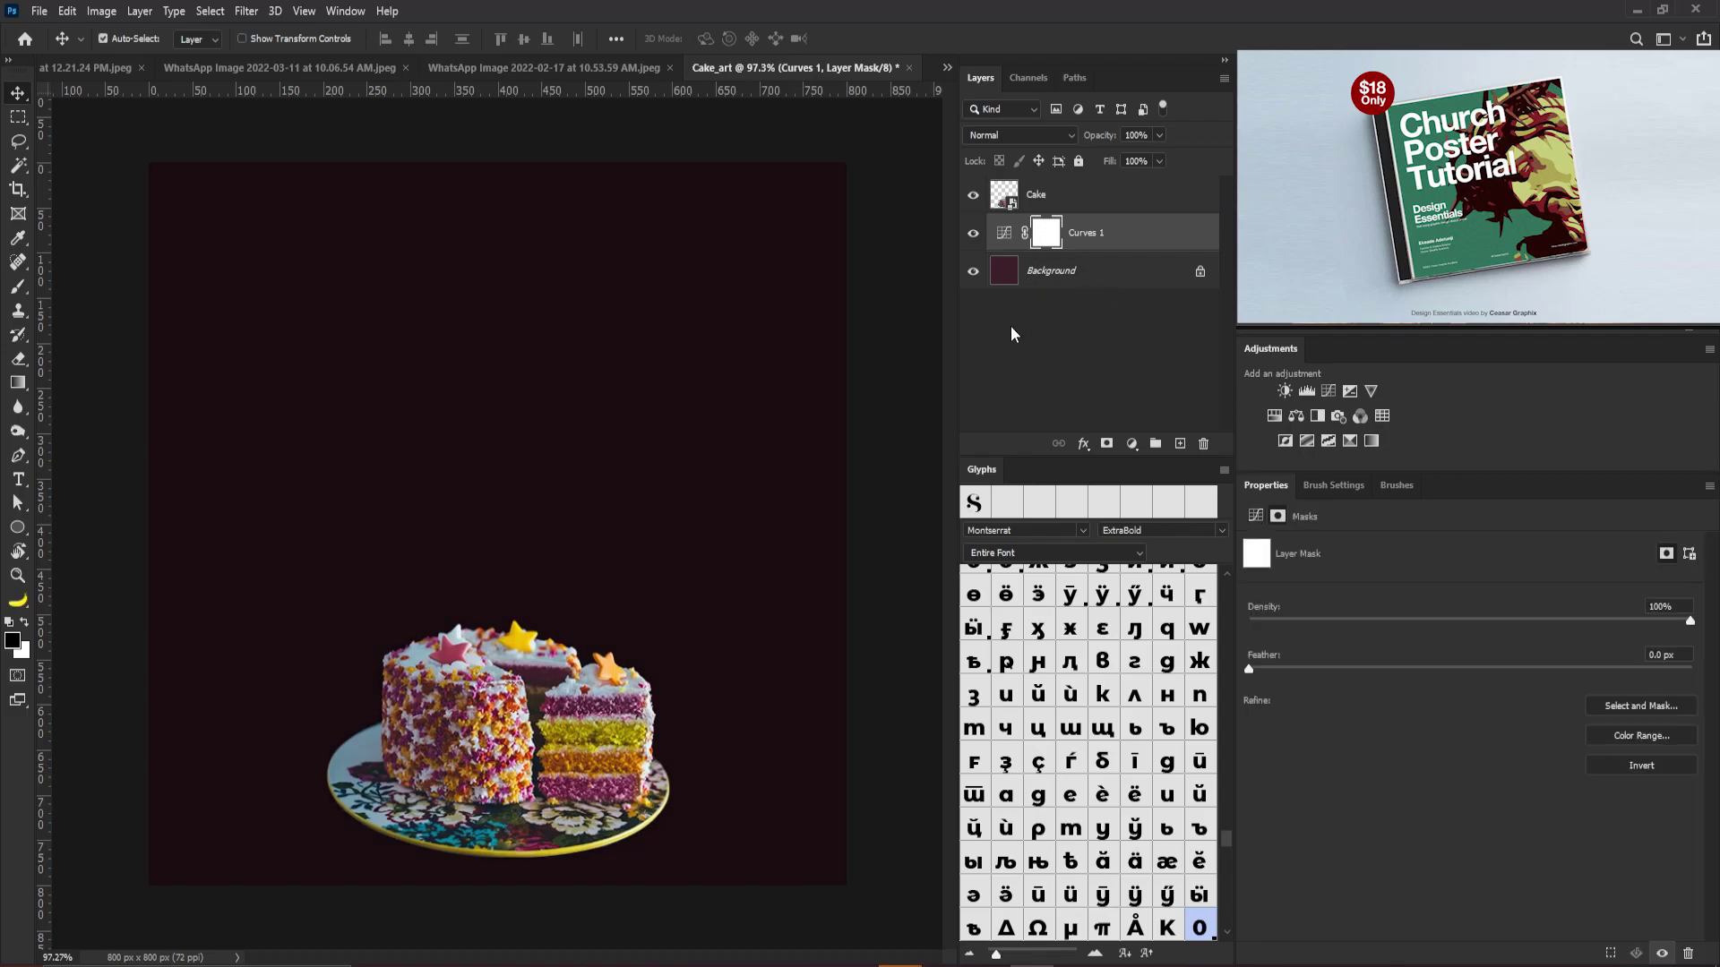
# Invert the Curves 1 mask to black and choose the soft round brush tip with 0% hardness
pyautogui.hotkey('ctrl', 'i')
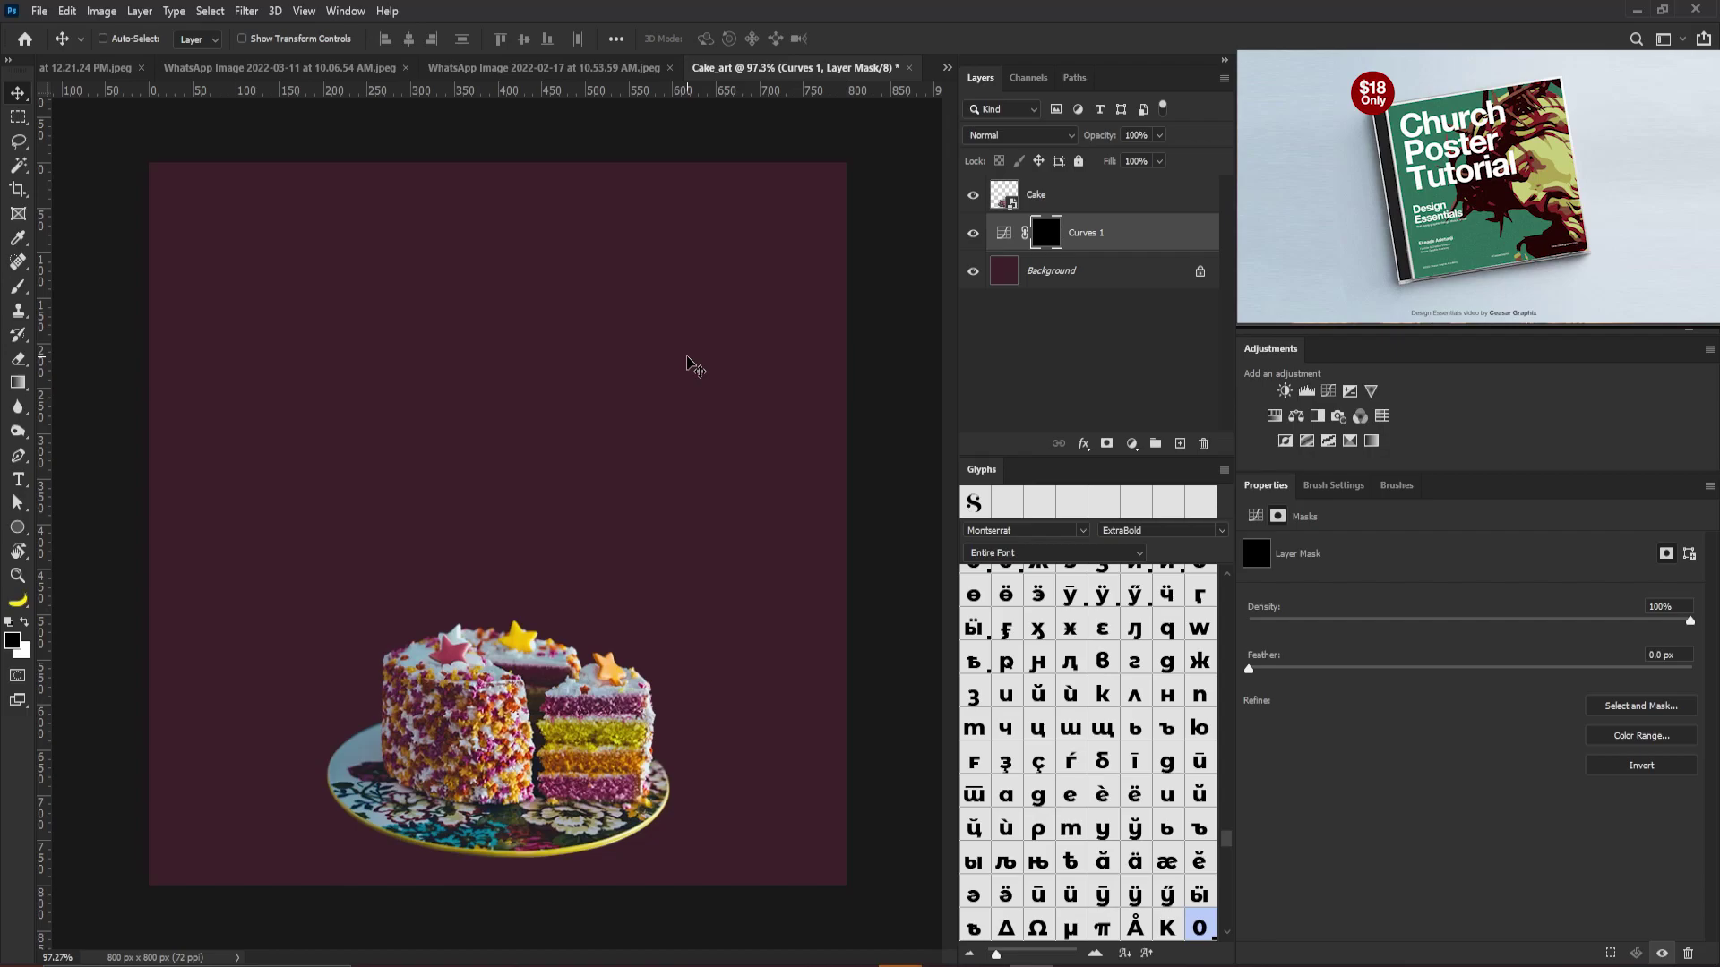
pyautogui.press('b')
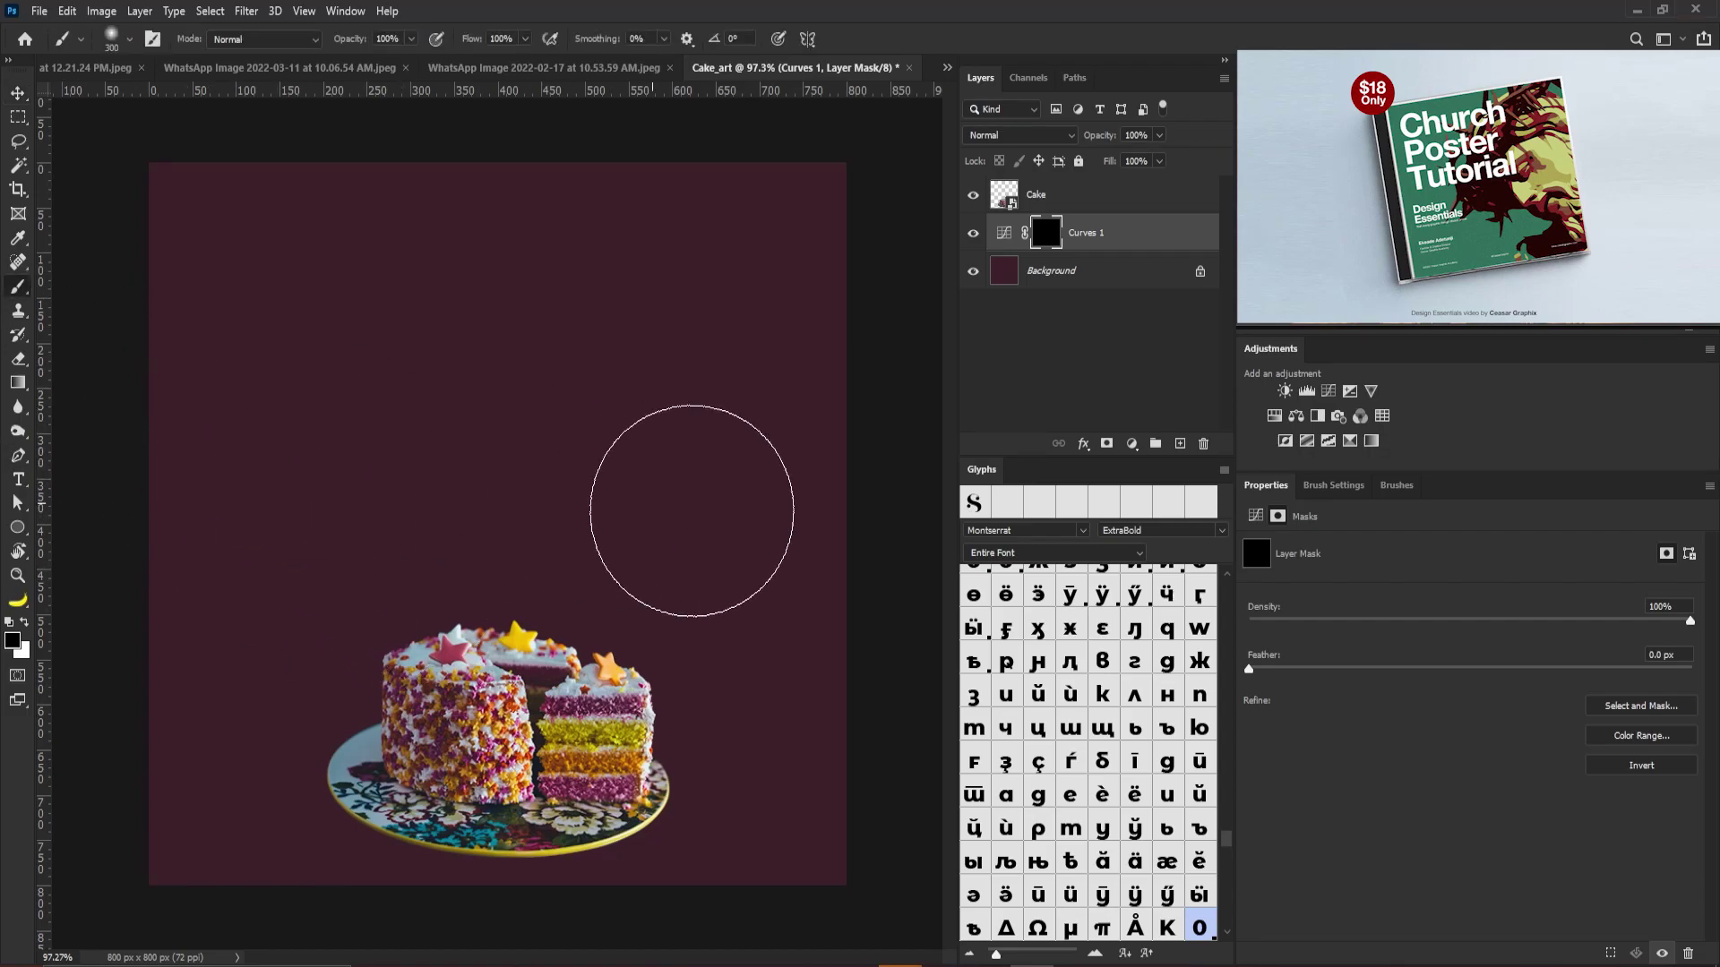
pyautogui.click(1332, 487)
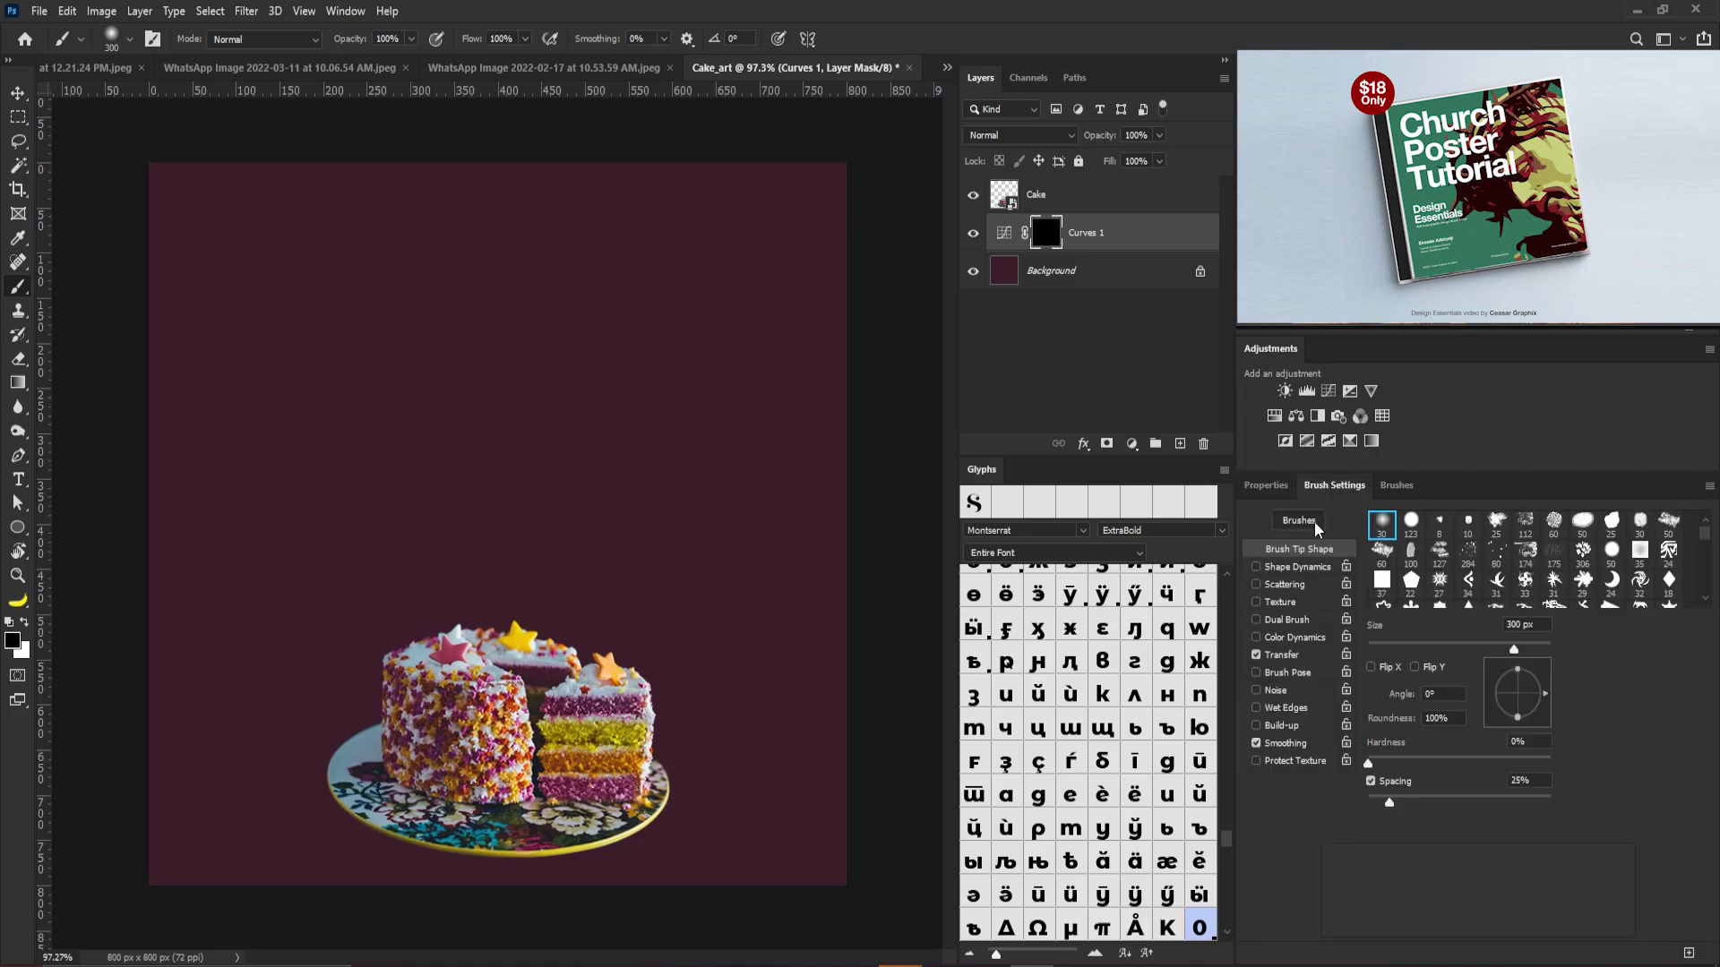
pyautogui.click(1384, 525)
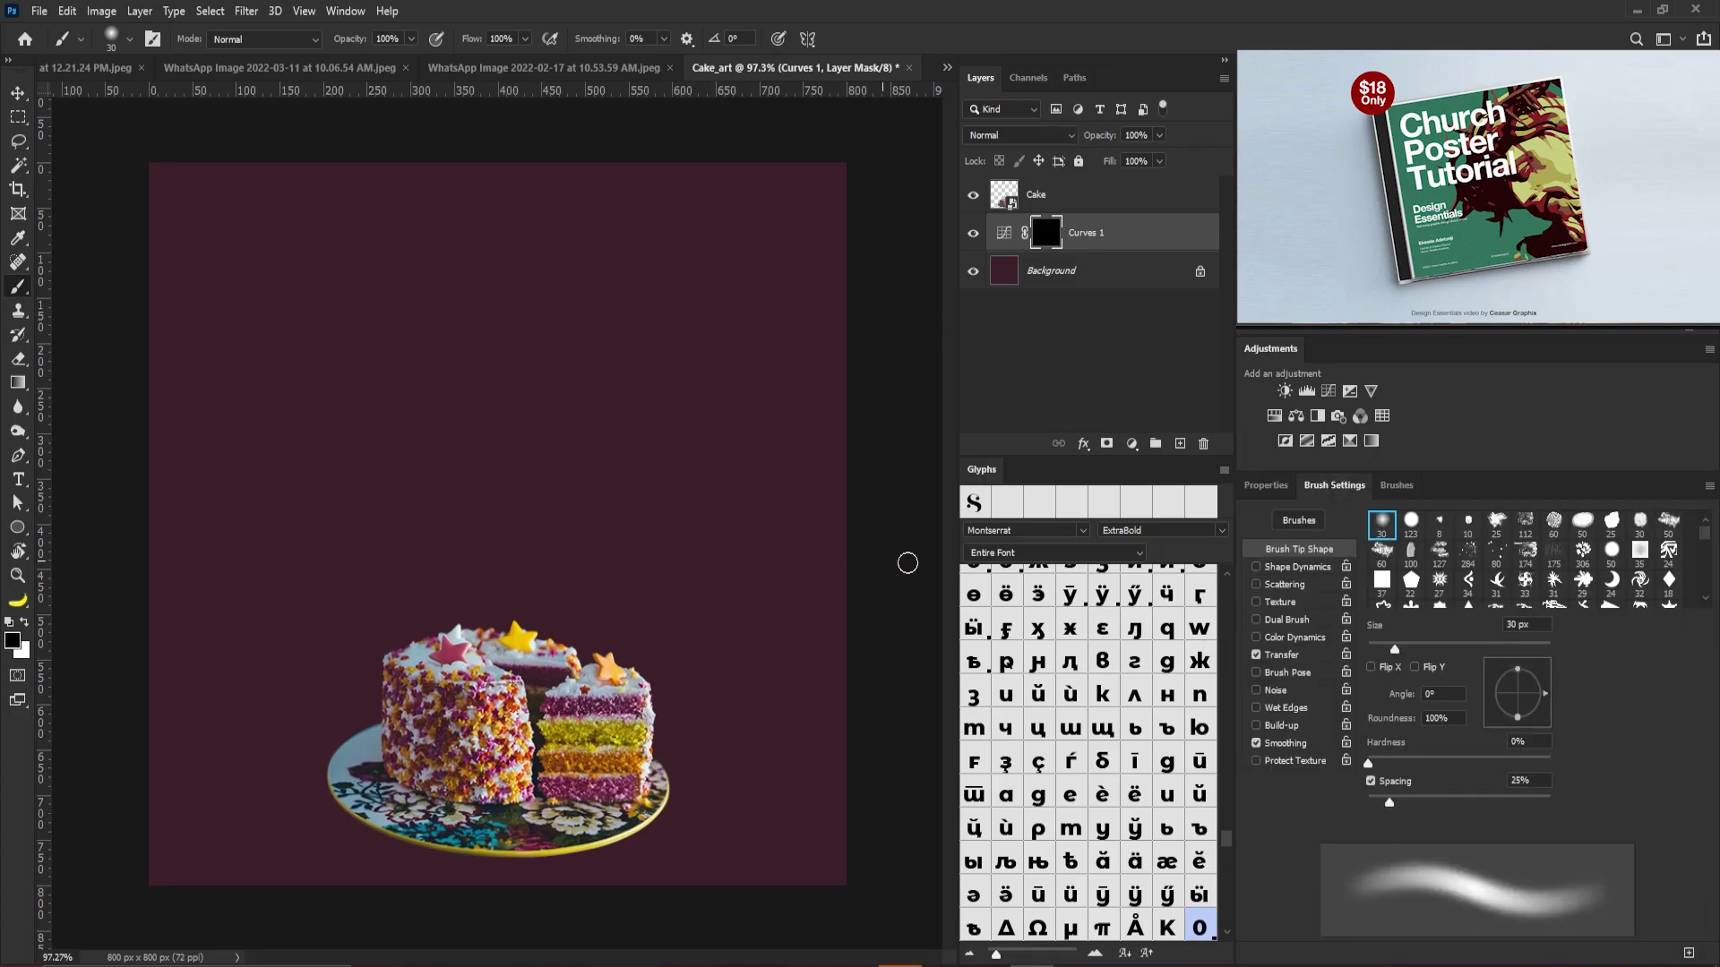
pyautogui.click(346, 11)
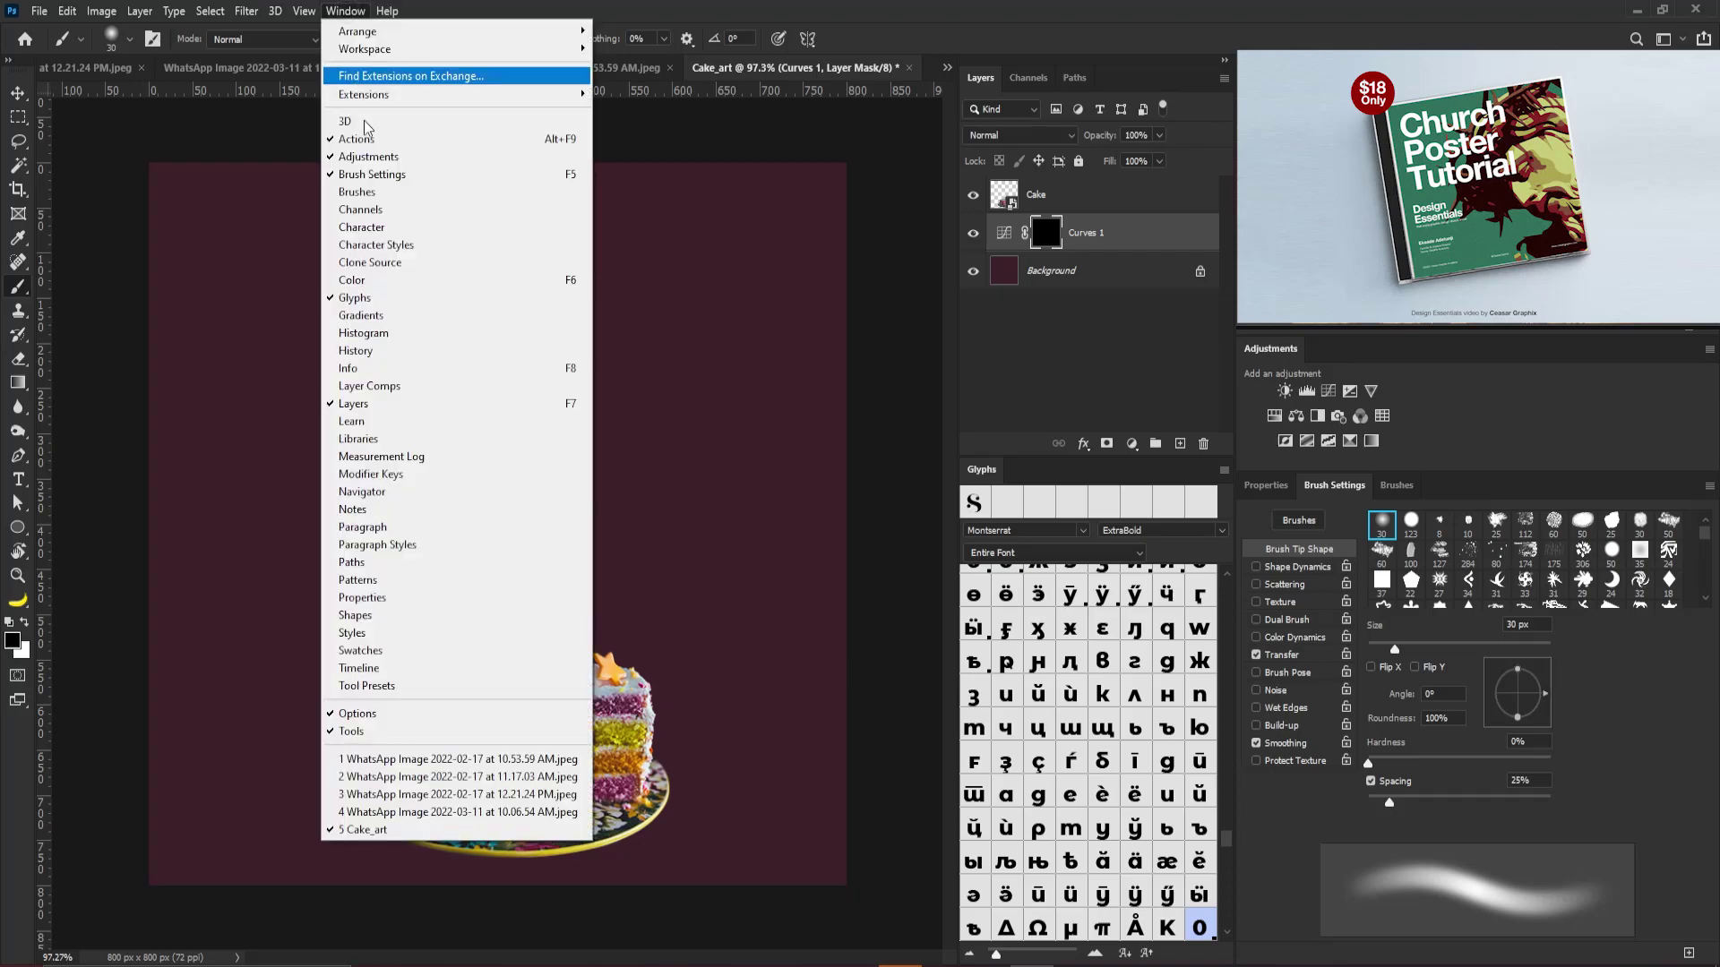
pyautogui.click(1335, 486)
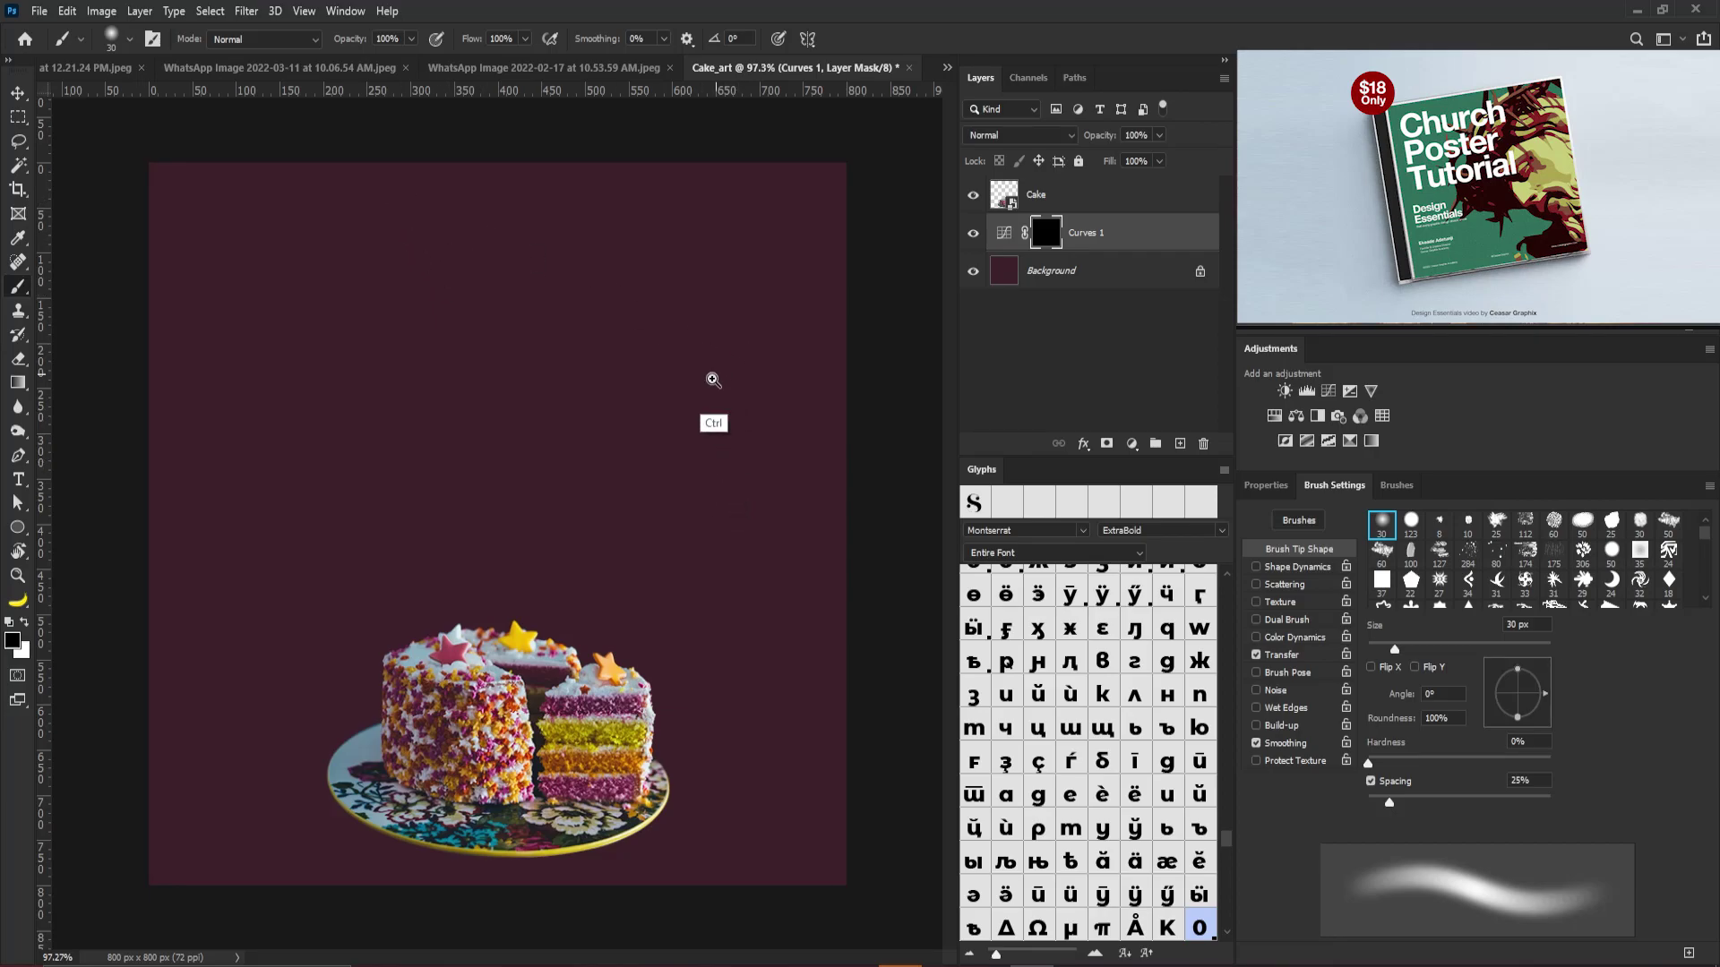
# Enlarge the soft brush to 400 px
pyautogui.moveTo(717, 371); pyautogui.dragTo(699, 395)
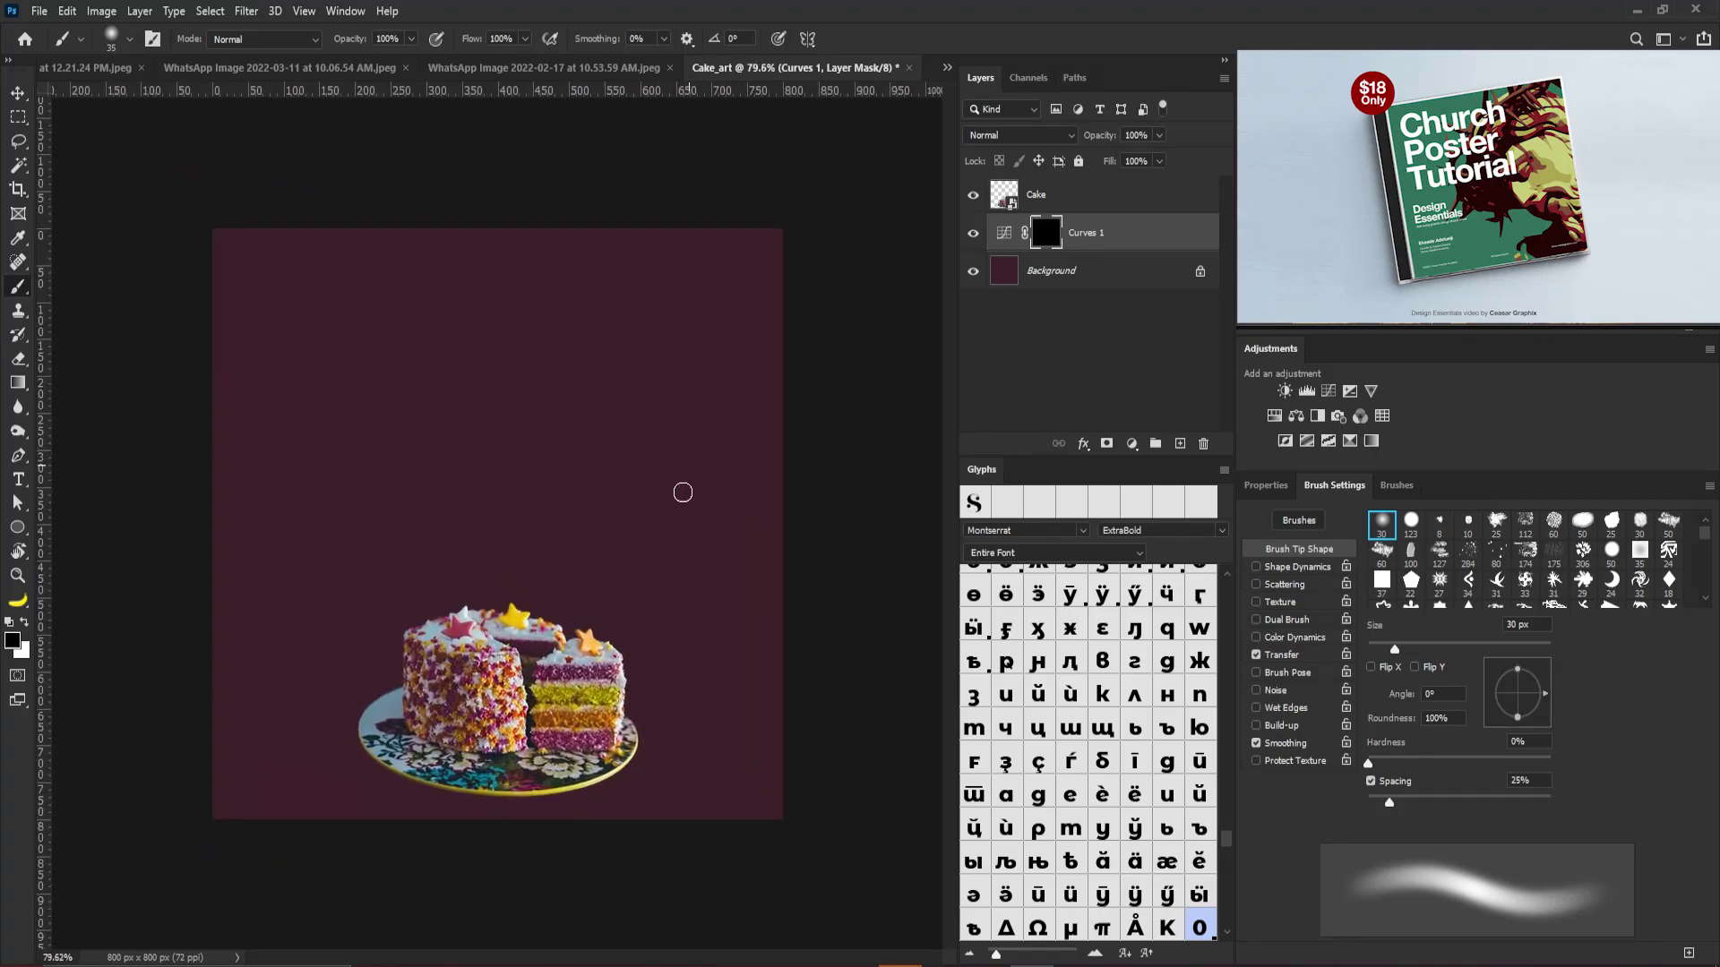
pyautogui.press(']')
pyautogui.press(']')
pyautogui.press(']')
pyautogui.press(']')
pyautogui.press(']')
pyautogui.press(']')
pyautogui.press(']')
pyautogui.press(']')
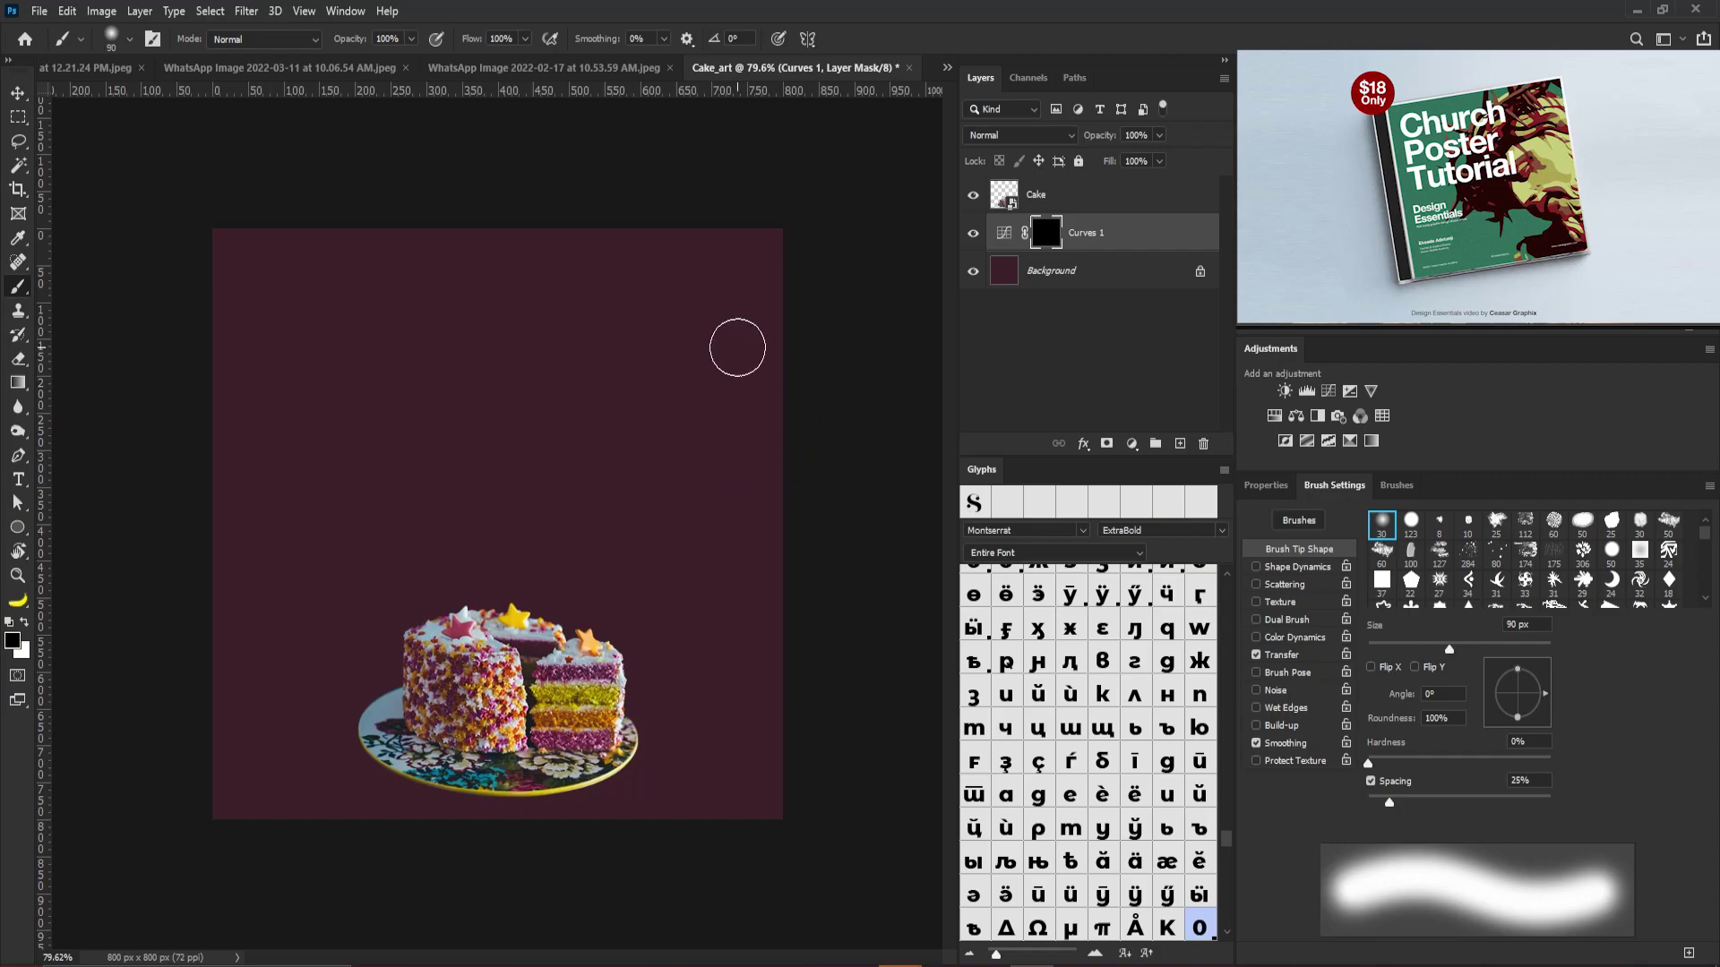
pyautogui.press(']')
pyautogui.press(']')
pyautogui.press(']')
pyautogui.press(']')
pyautogui.press(']')
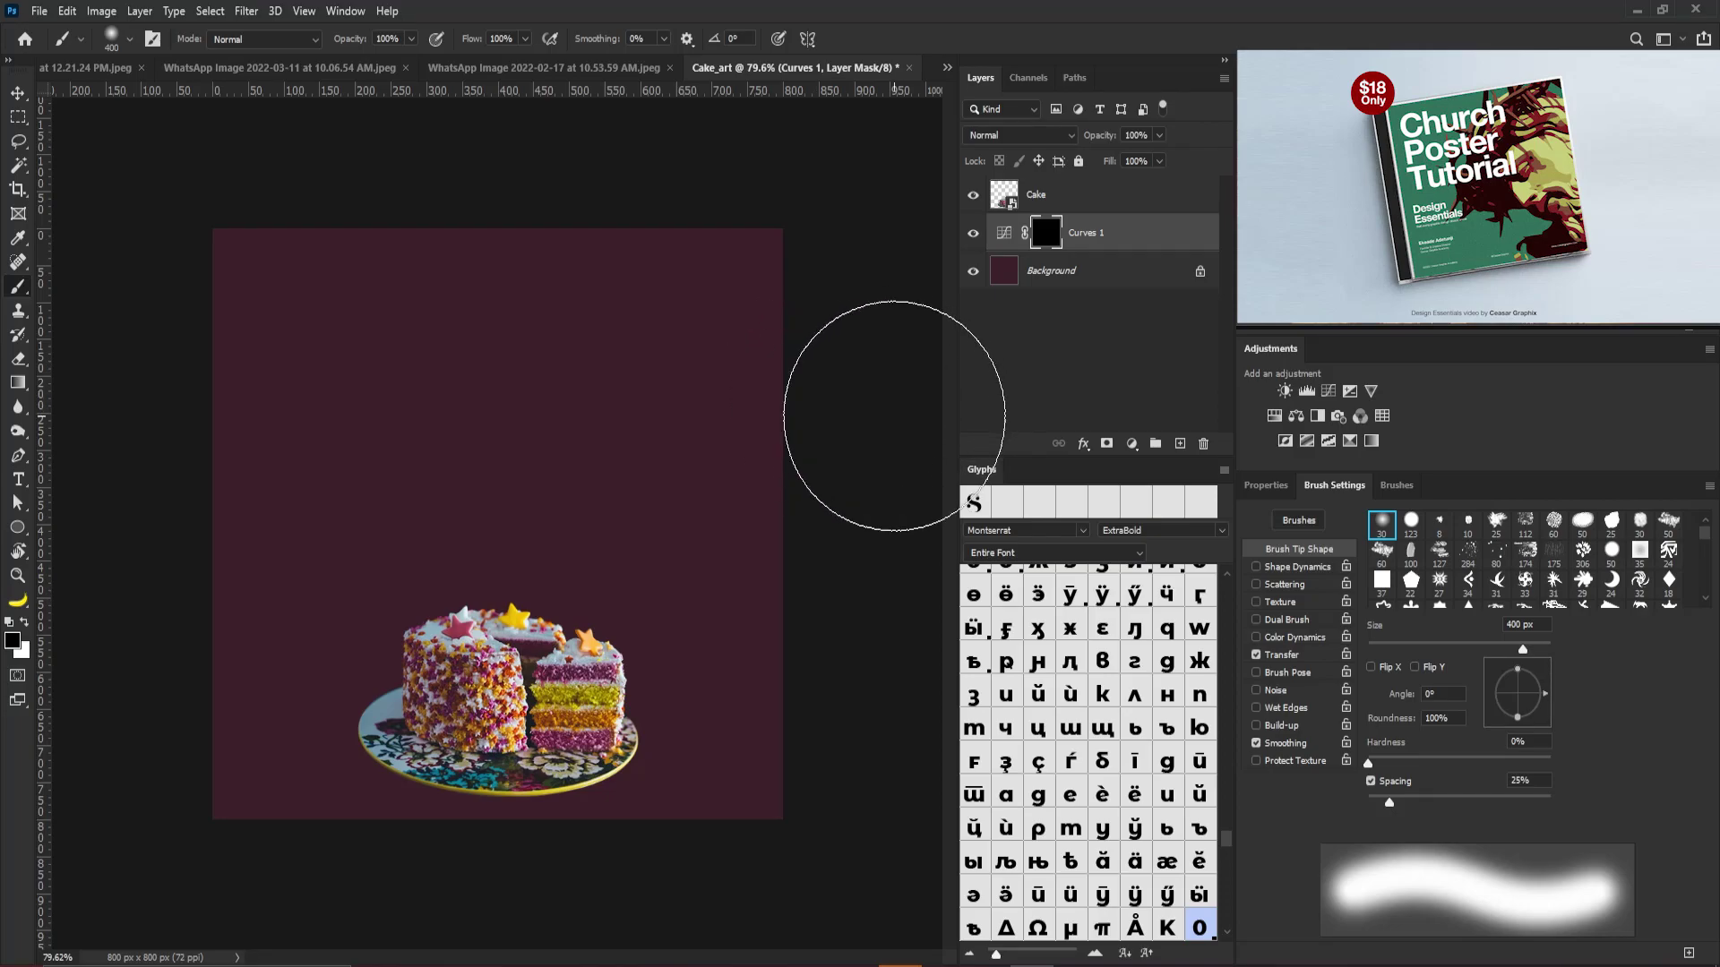
# Paint white on the Curves 1 mask around the canvas edges to create a dark vignette
pyautogui.scroll(-2, 882, 407)
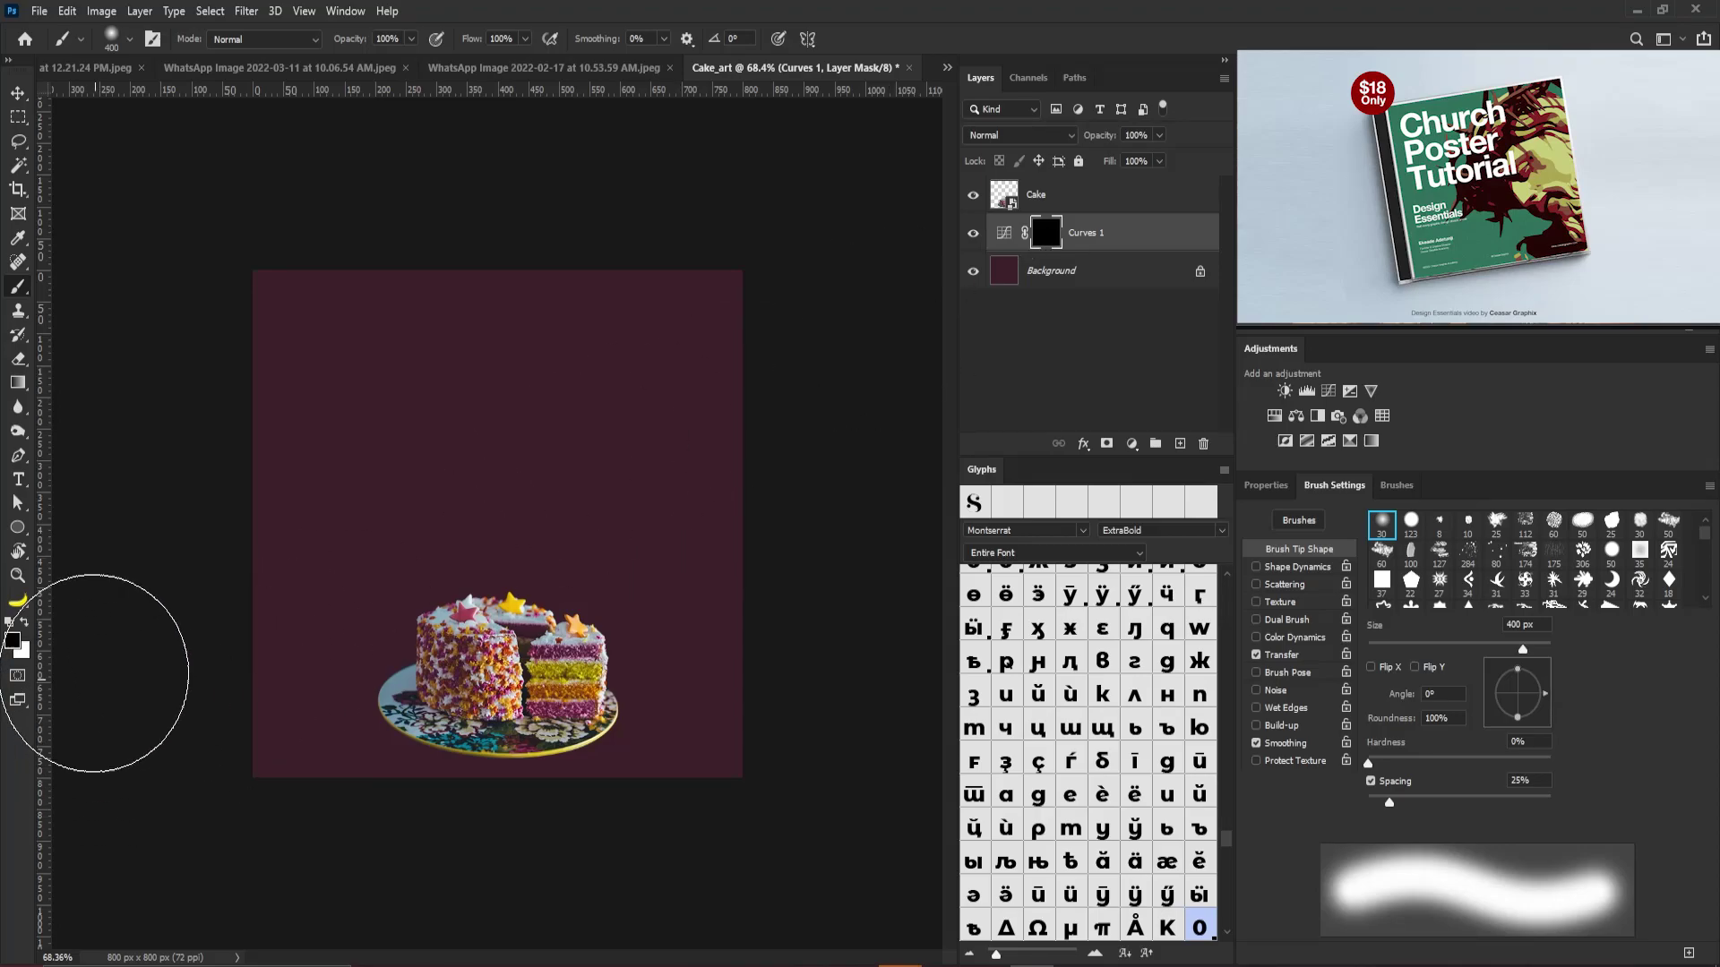
pyautogui.click(25, 623)
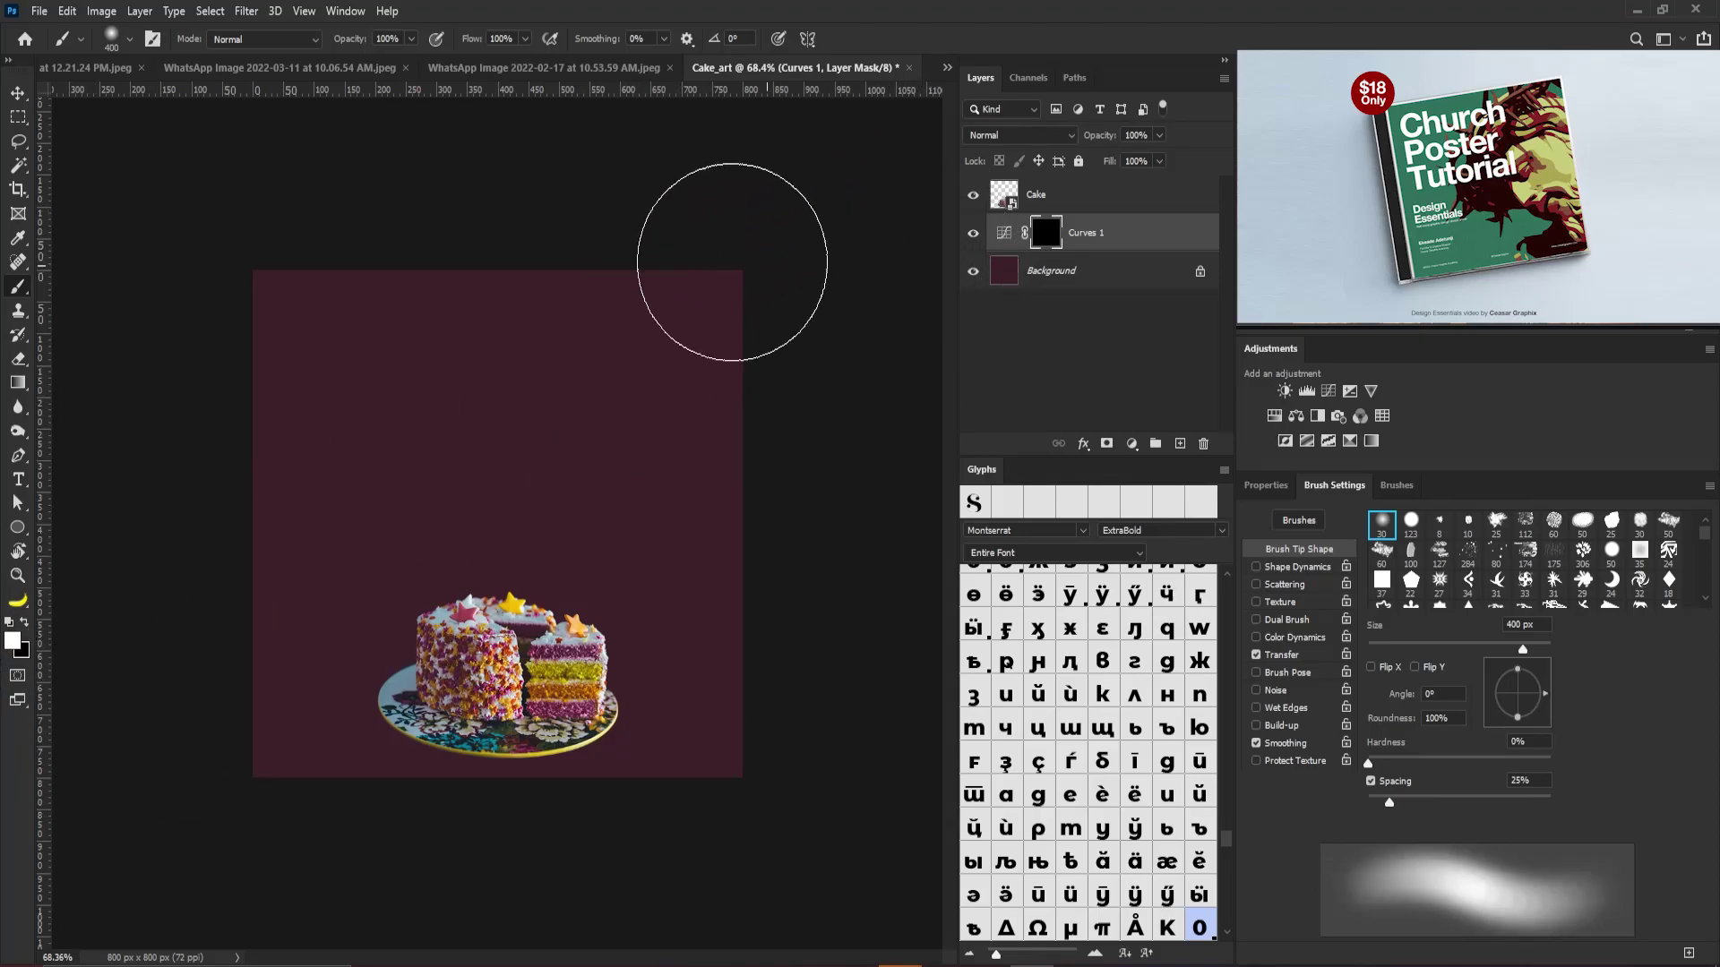
pyautogui.moveTo(728, 258); pyautogui.dragTo(526, 239)
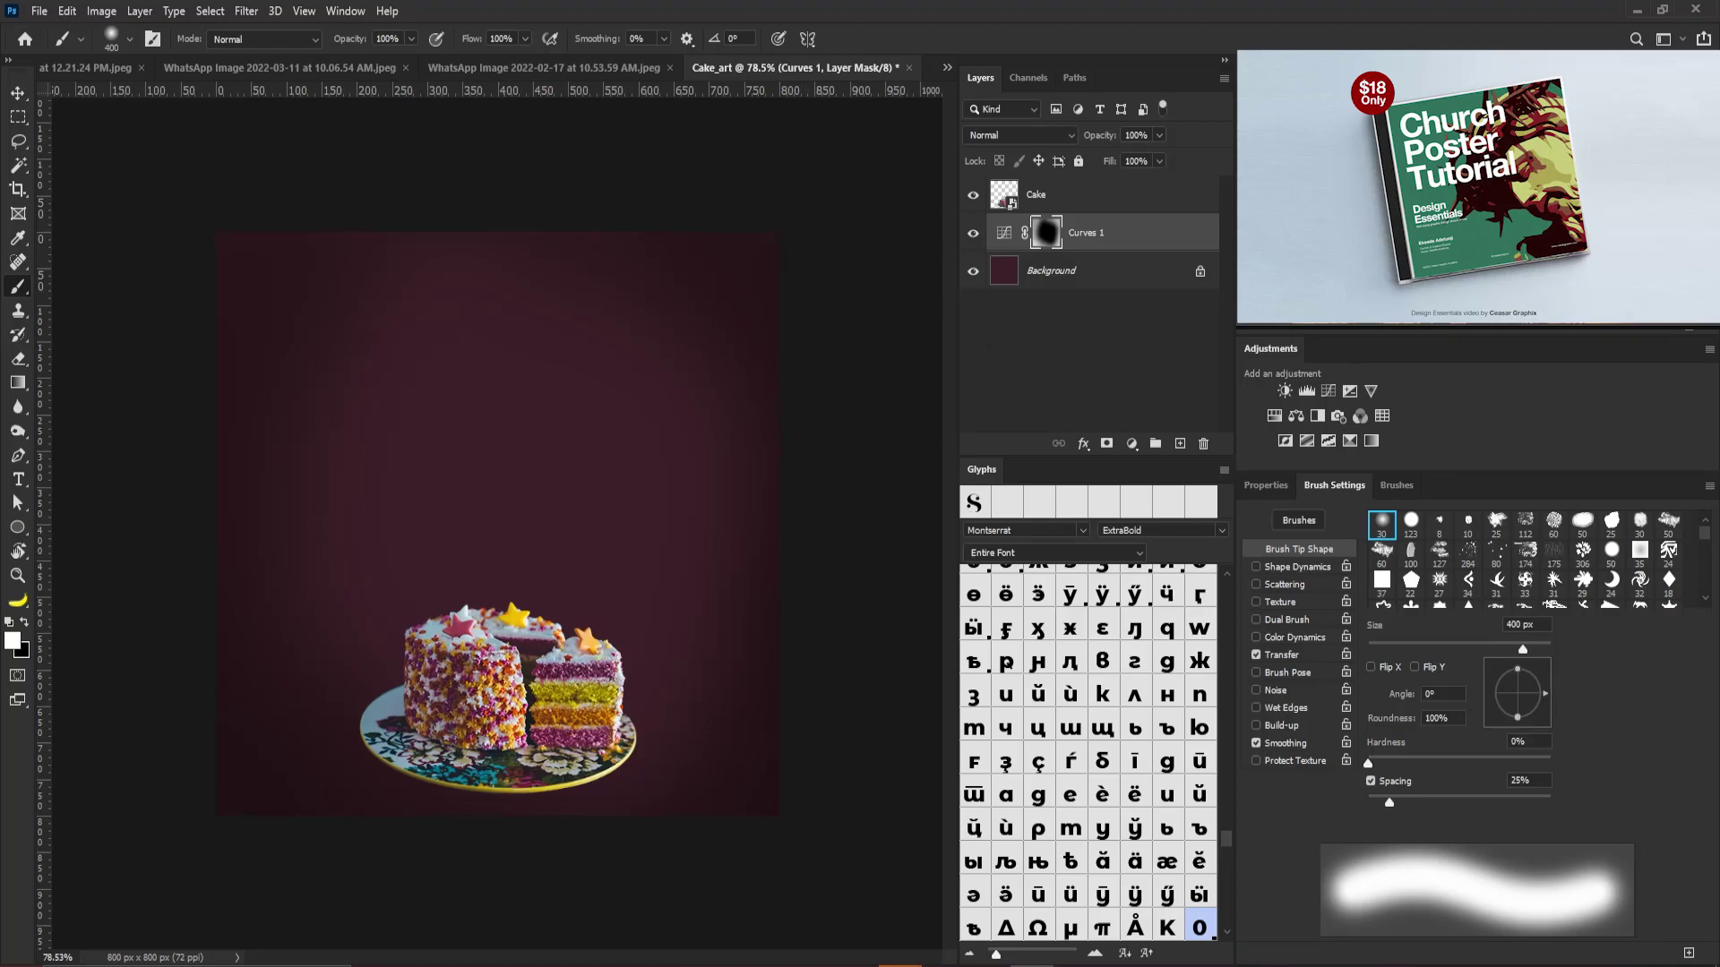
# Paste the falling-glitter image above Curves 1 and convert its layer to a Smart Object
pyautogui.keyDown('alt'); pyautogui.click(395, 491); pyautogui.keyUp('alt')
pyautogui.hotkey('ctrl', 'v')
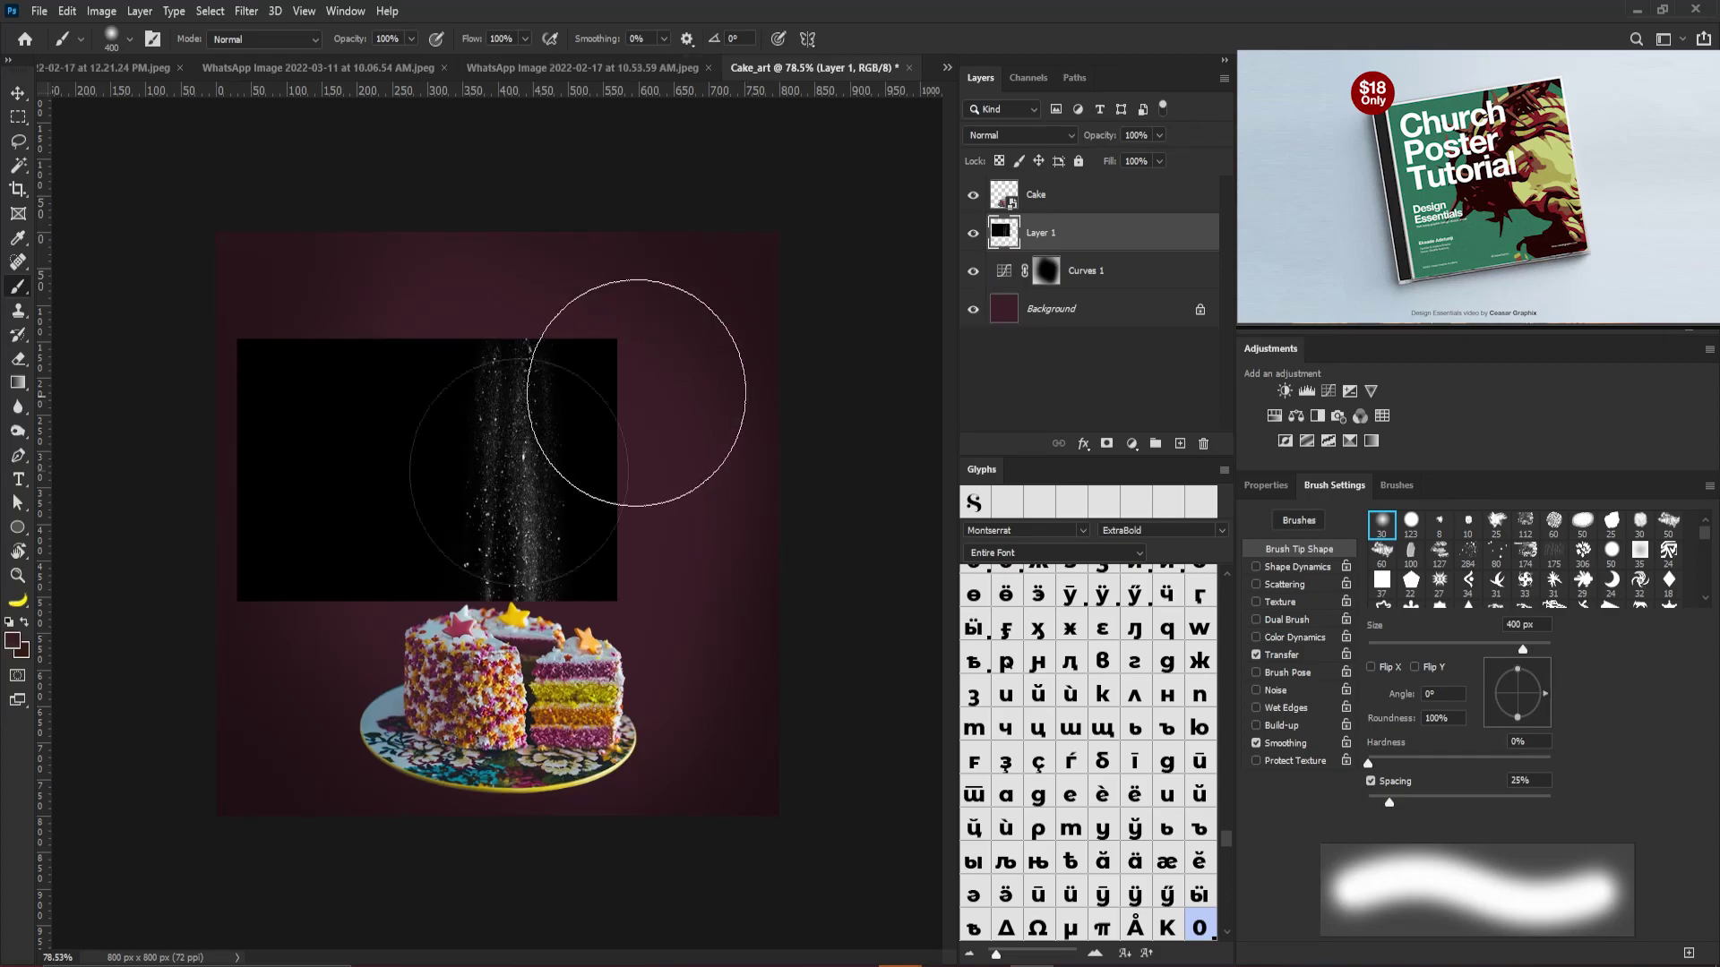
pyautogui.click(18, 94)
pyautogui.rightClick(1080, 230)
pyautogui.click(1183, 436)
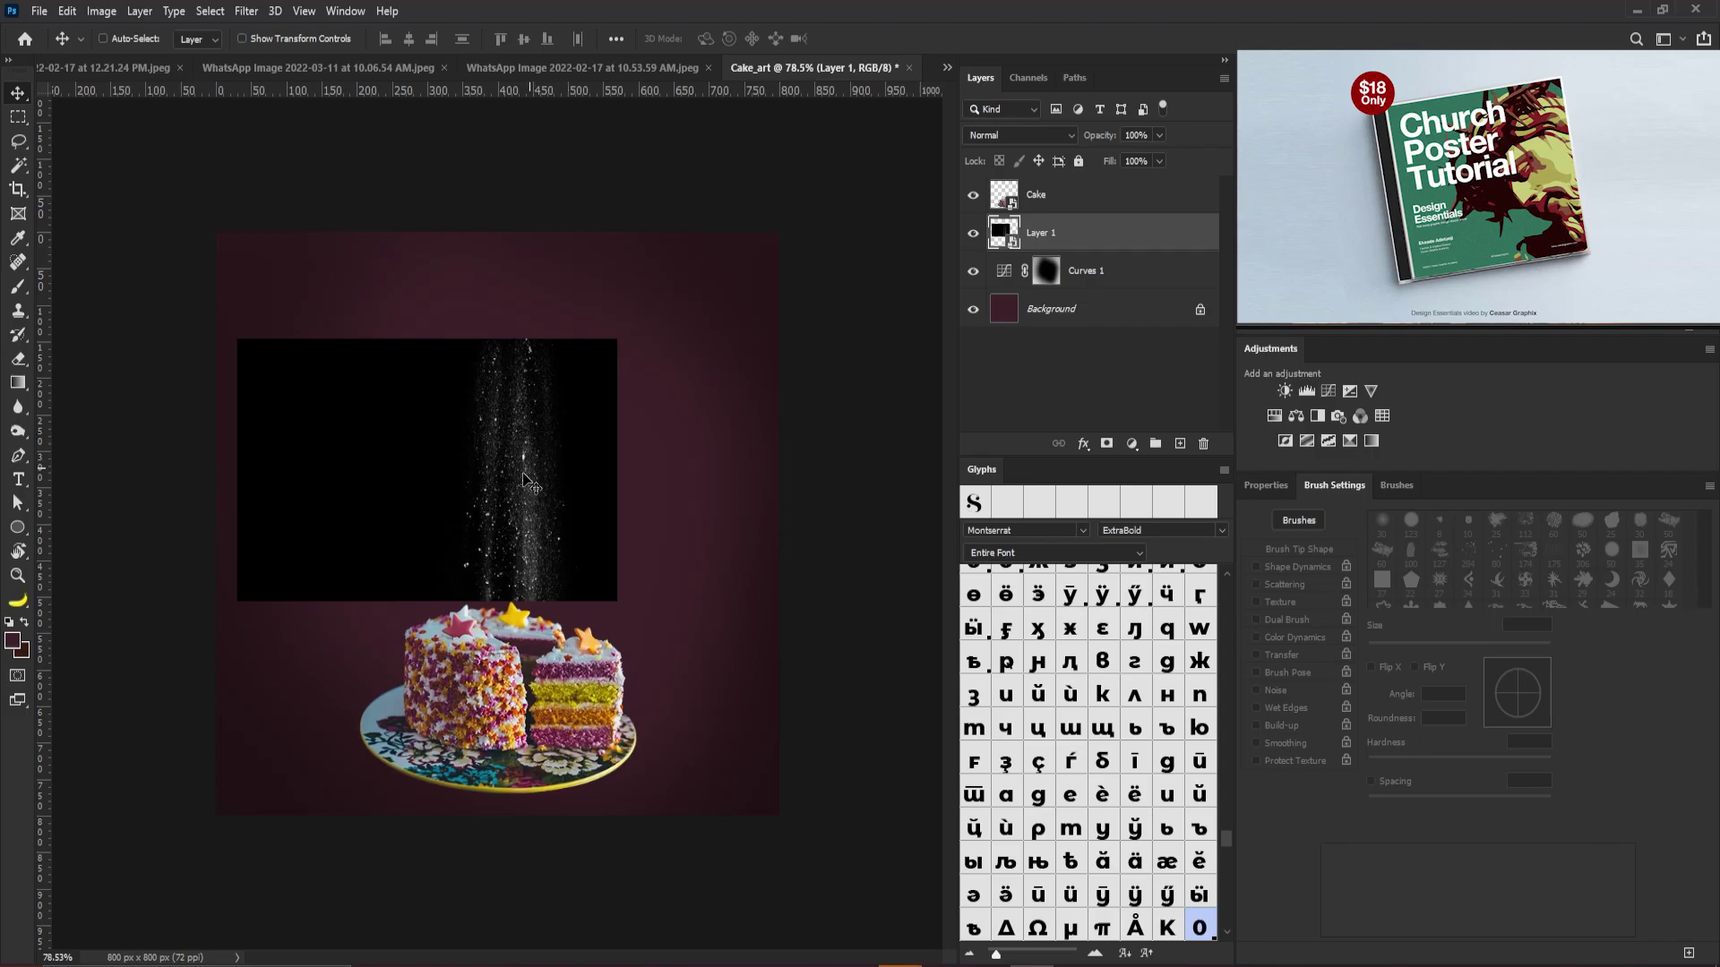
# Enlarge the glitter image and position it so the stream falls from the canvas top onto the cake
pyautogui.press('ctrl')
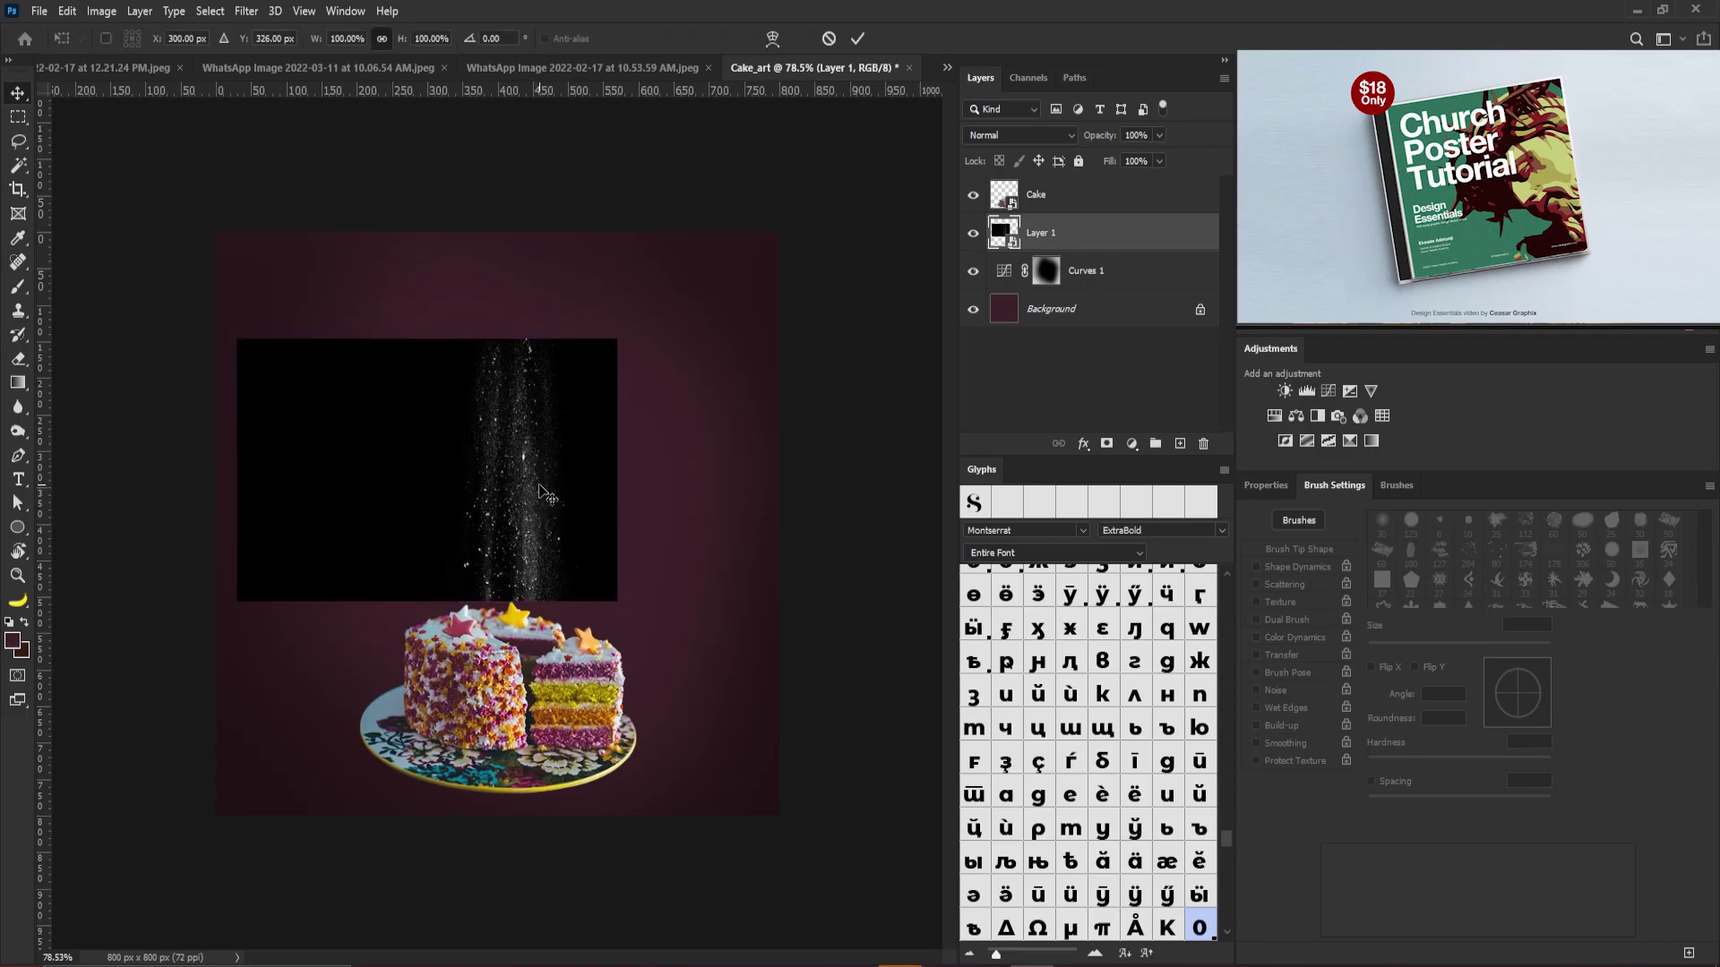
pyautogui.hotkey('ctrl', 't')
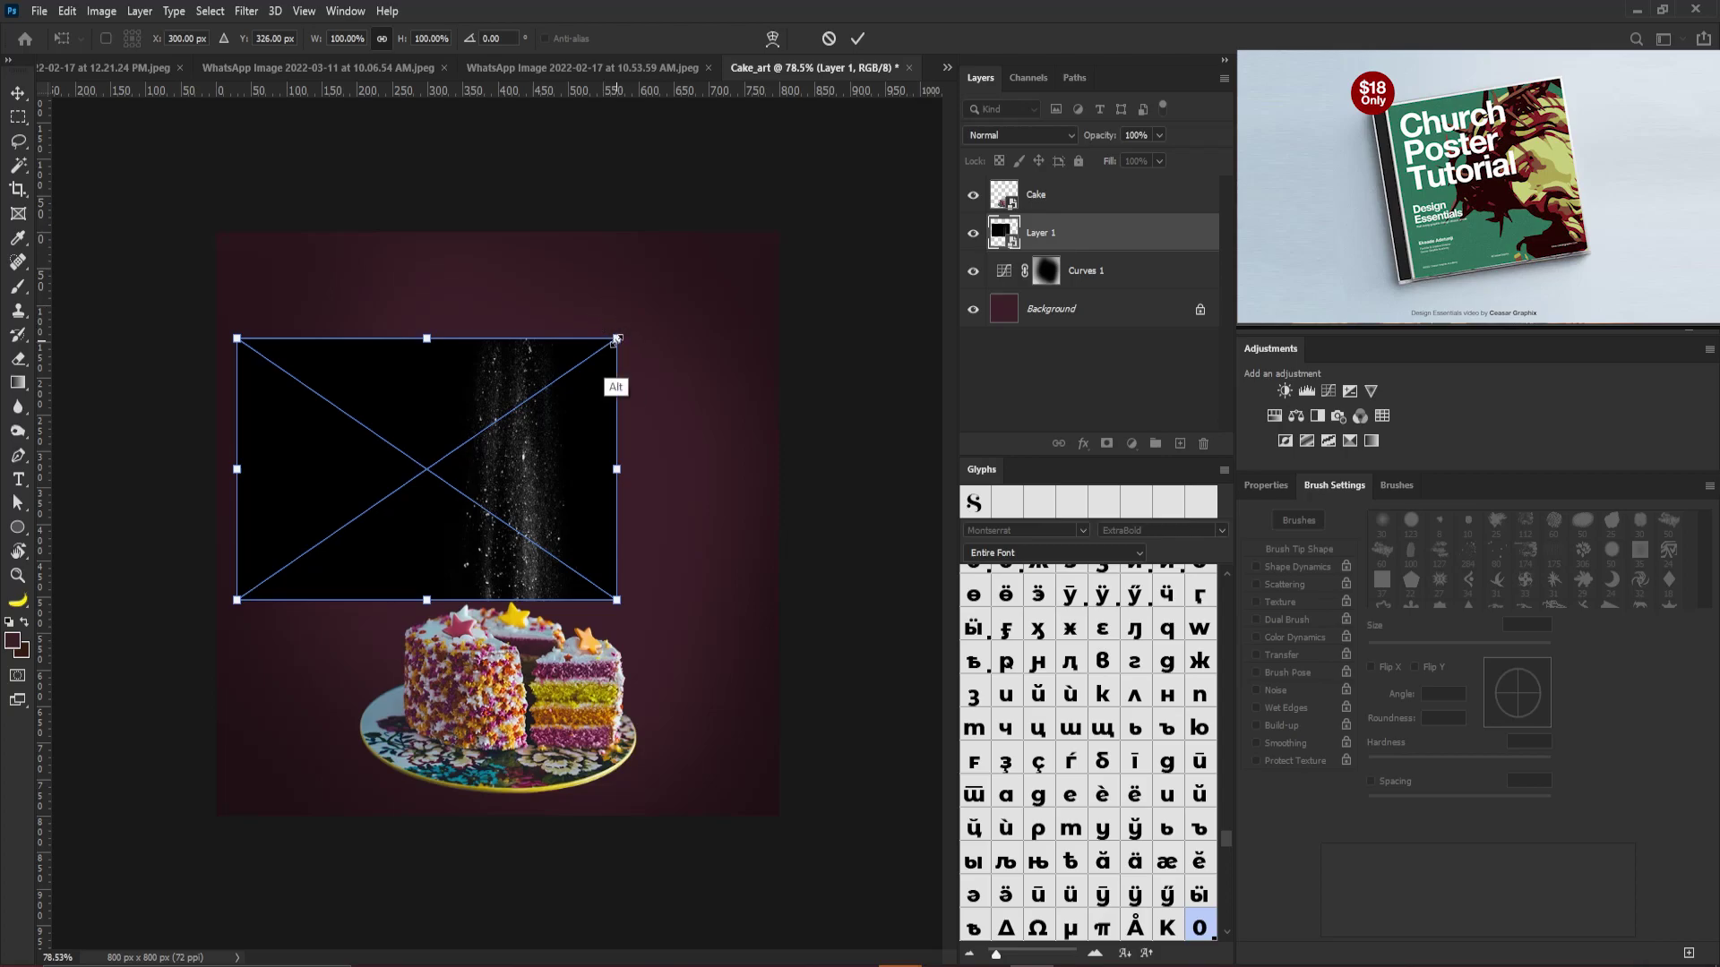
pyautogui.moveTo(619, 341); pyautogui.dragTo(647, 317)
pyautogui.moveTo(601, 557); pyautogui.dragTo(565, 457)
pyautogui.moveTo(614, 527); pyautogui.dragTo(693, 600)
pyautogui.moveTo(627, 394); pyautogui.dragTo(627, 425)
pyautogui.moveTo(687, 188); pyautogui.dragTo(658, 208)
pyautogui.press('Return')
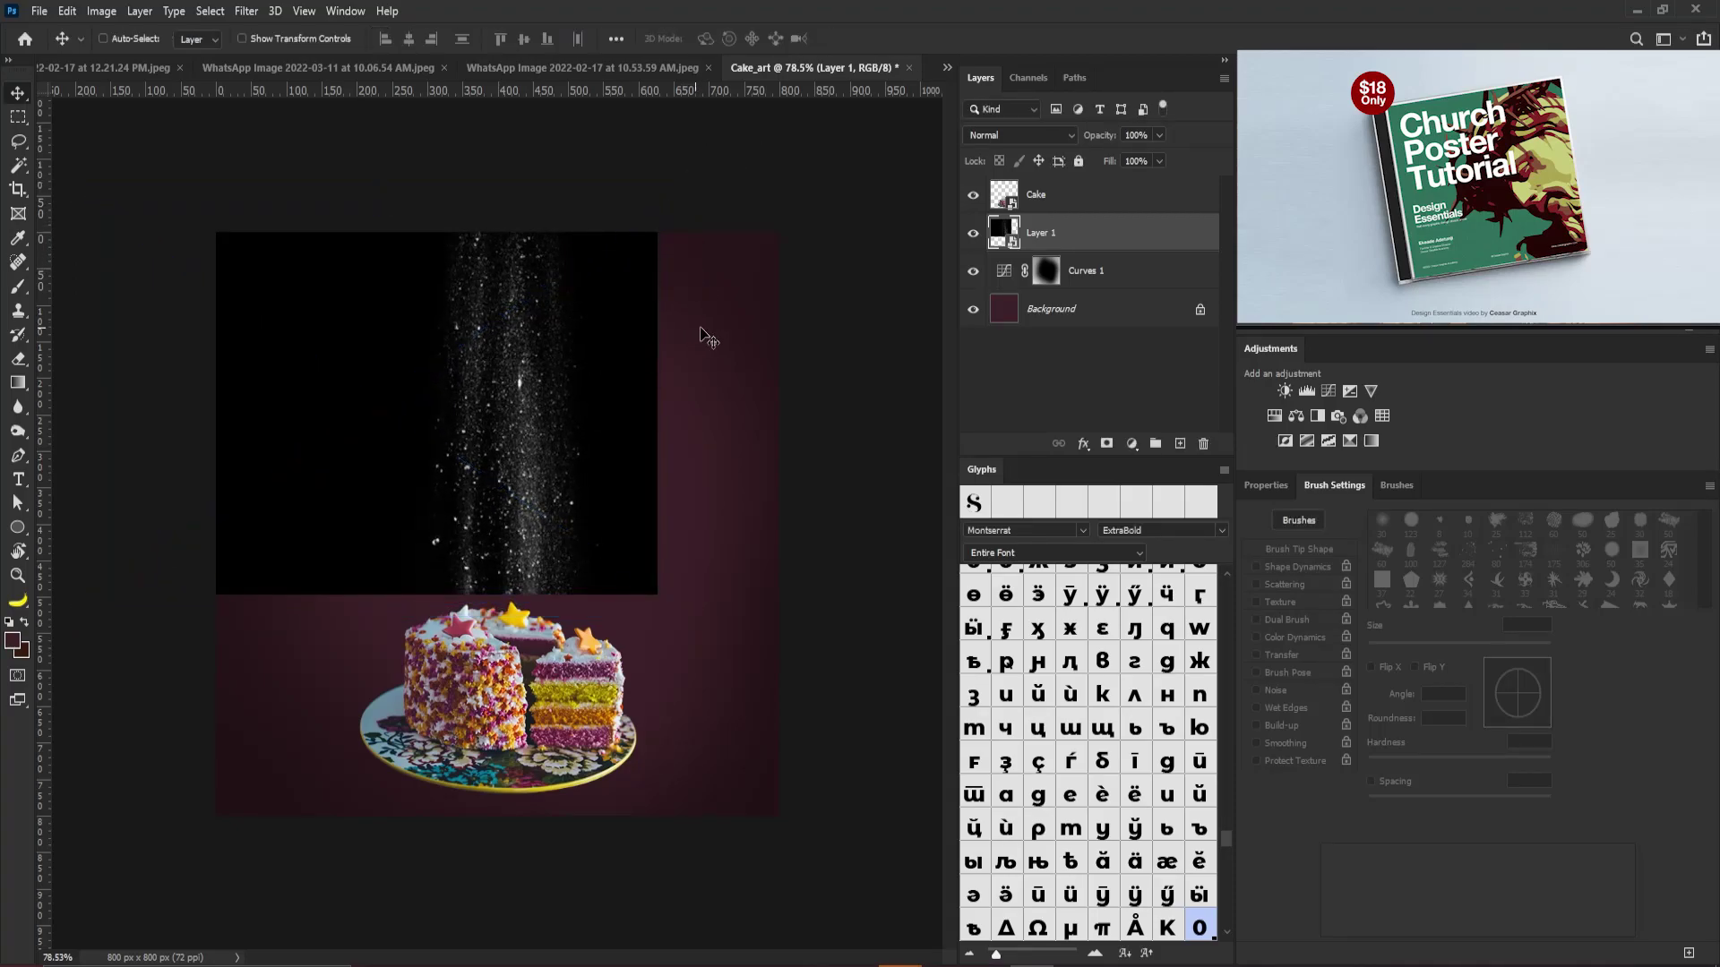
# Shift the glitter layer slightly down and set its blend mode to Screen
pyautogui.moveTo(524, 433); pyautogui.dragTo(530, 456)
pyautogui.click(1019, 135)
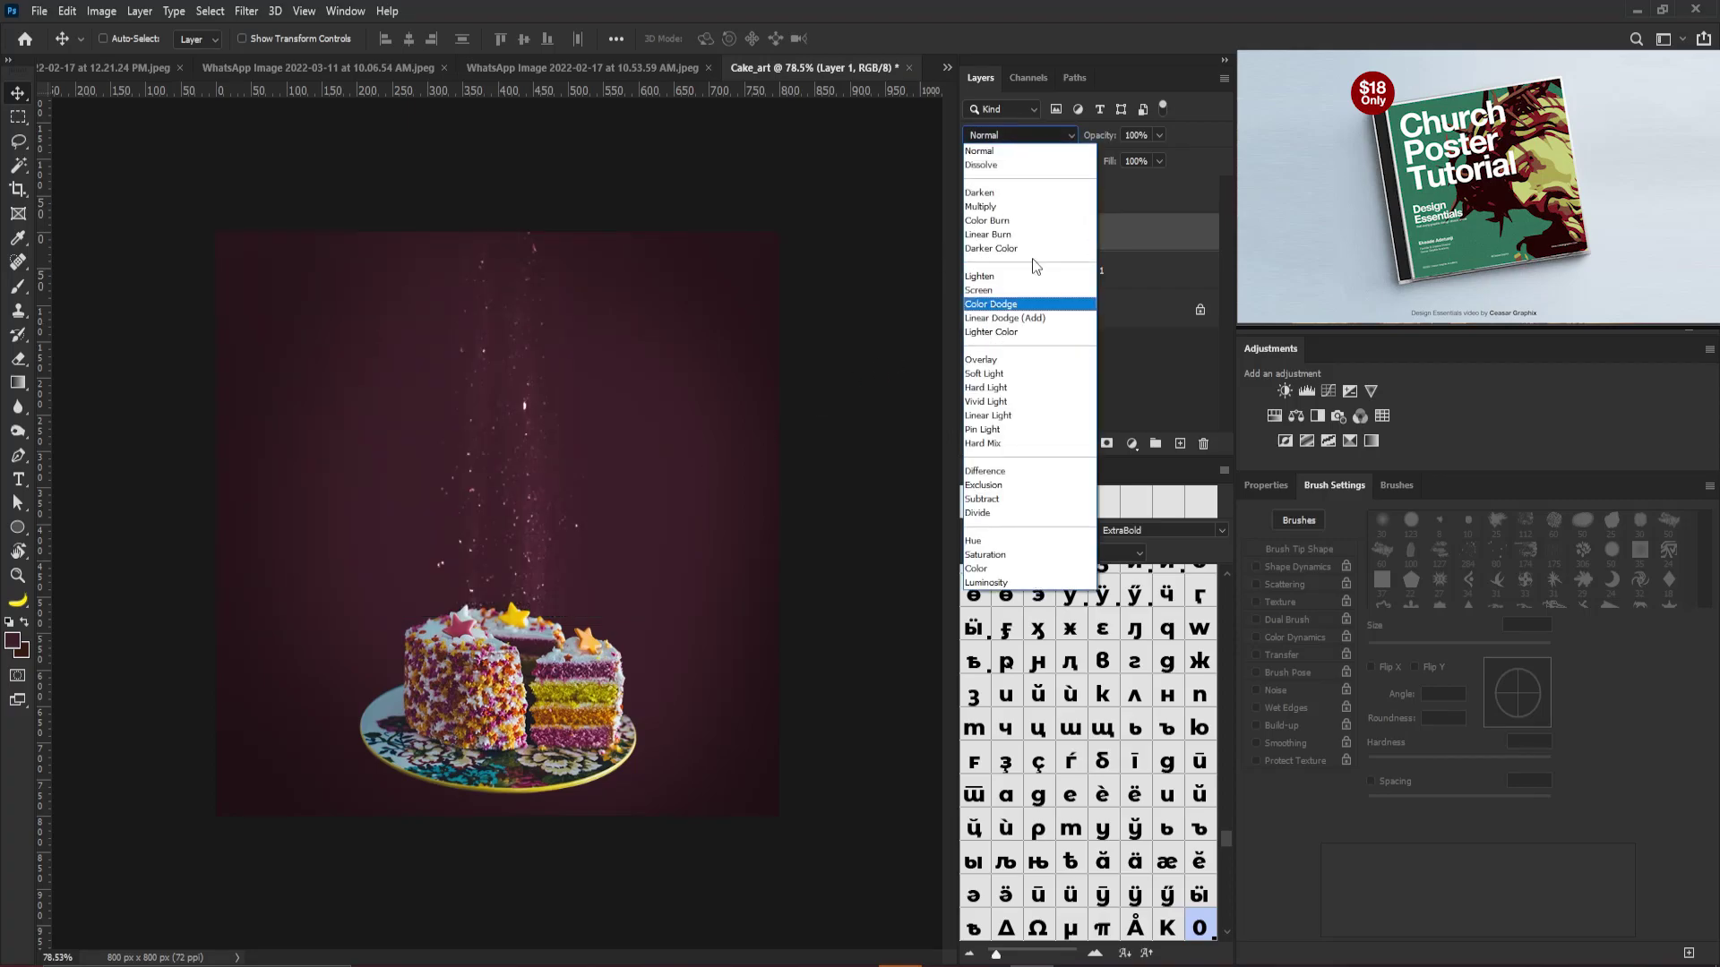
pyautogui.click(1030, 296)
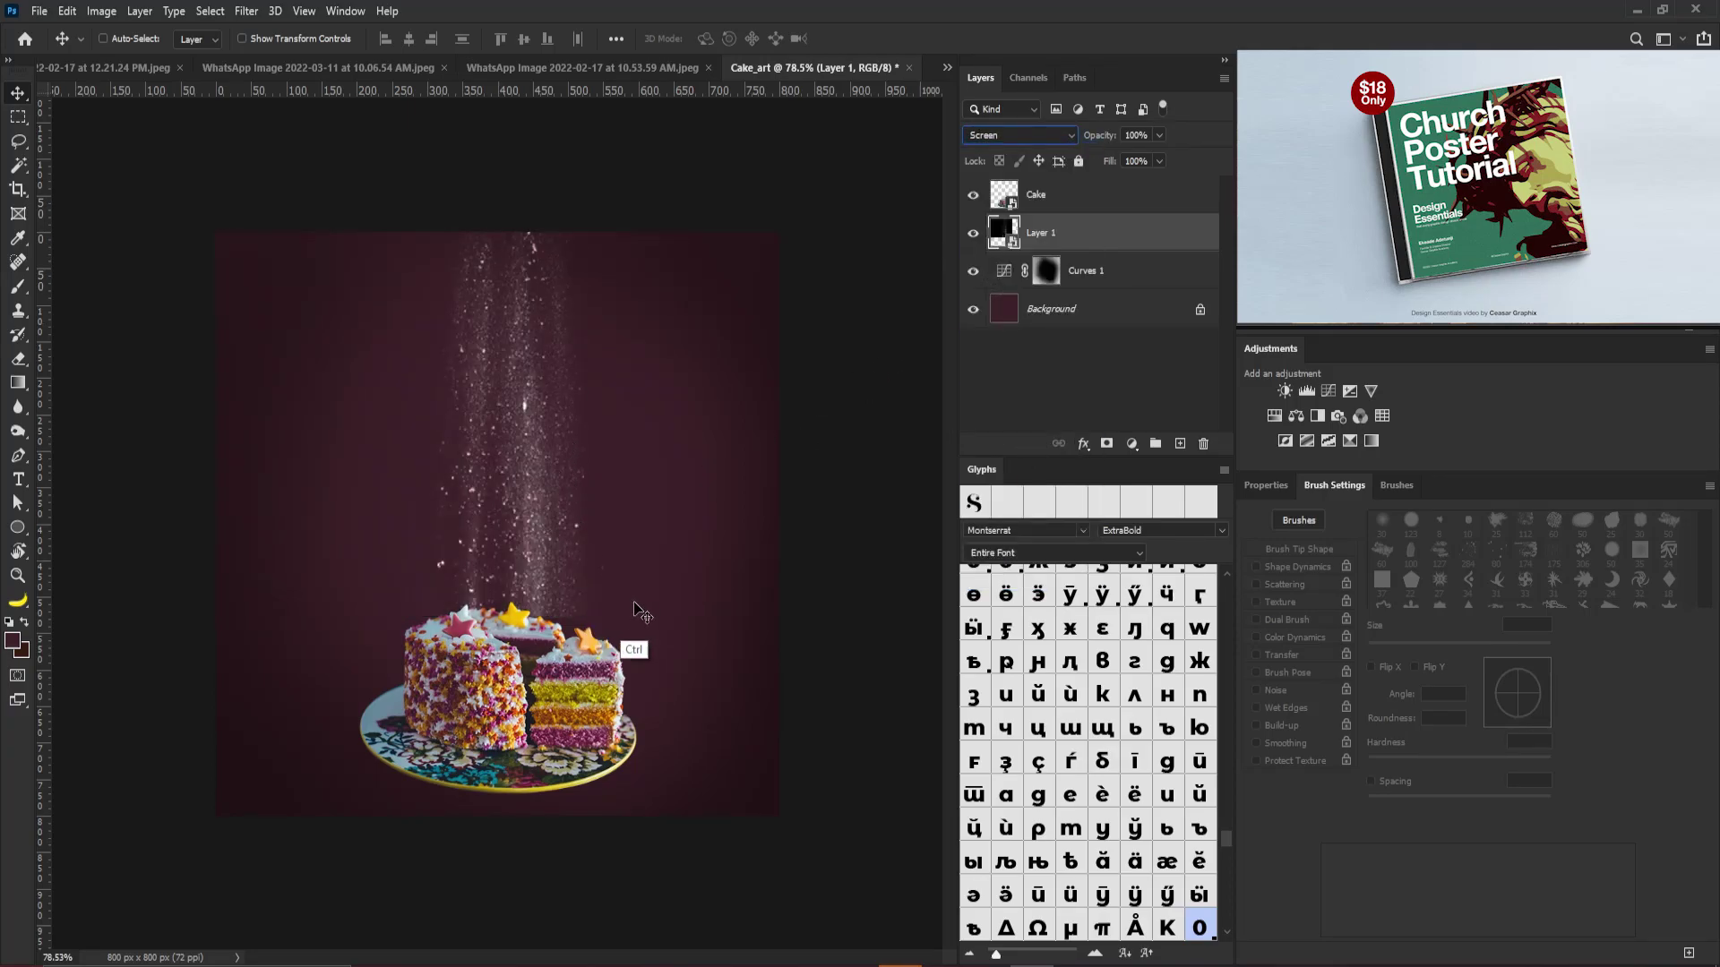
# Scale the glitter layer to 172.59% and re-center its stream above the cake
pyautogui.hotkey('ctrl', 't')
pyautogui.moveTo(665, 617); pyautogui.dragTo(711, 651)
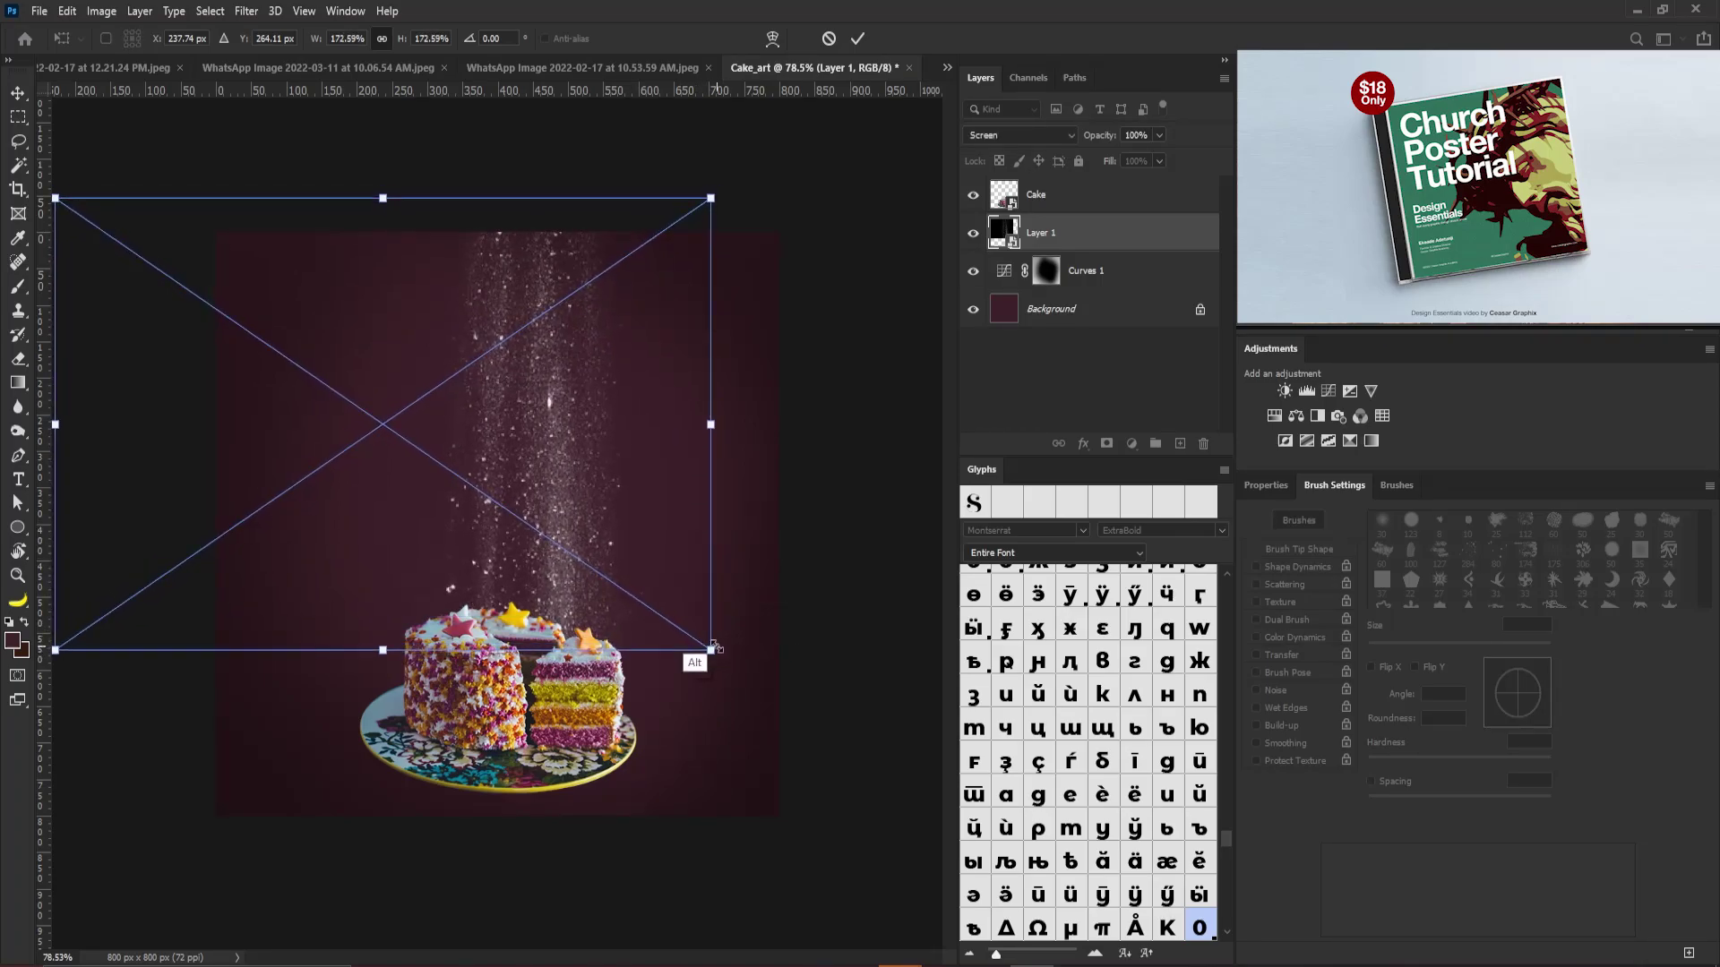
pyautogui.moveTo(615, 492)
pyautogui.mouseDown()
pyautogui.moveTo(579, 494)
pyautogui.moveTo(589, 511)
pyautogui.mouseUp()
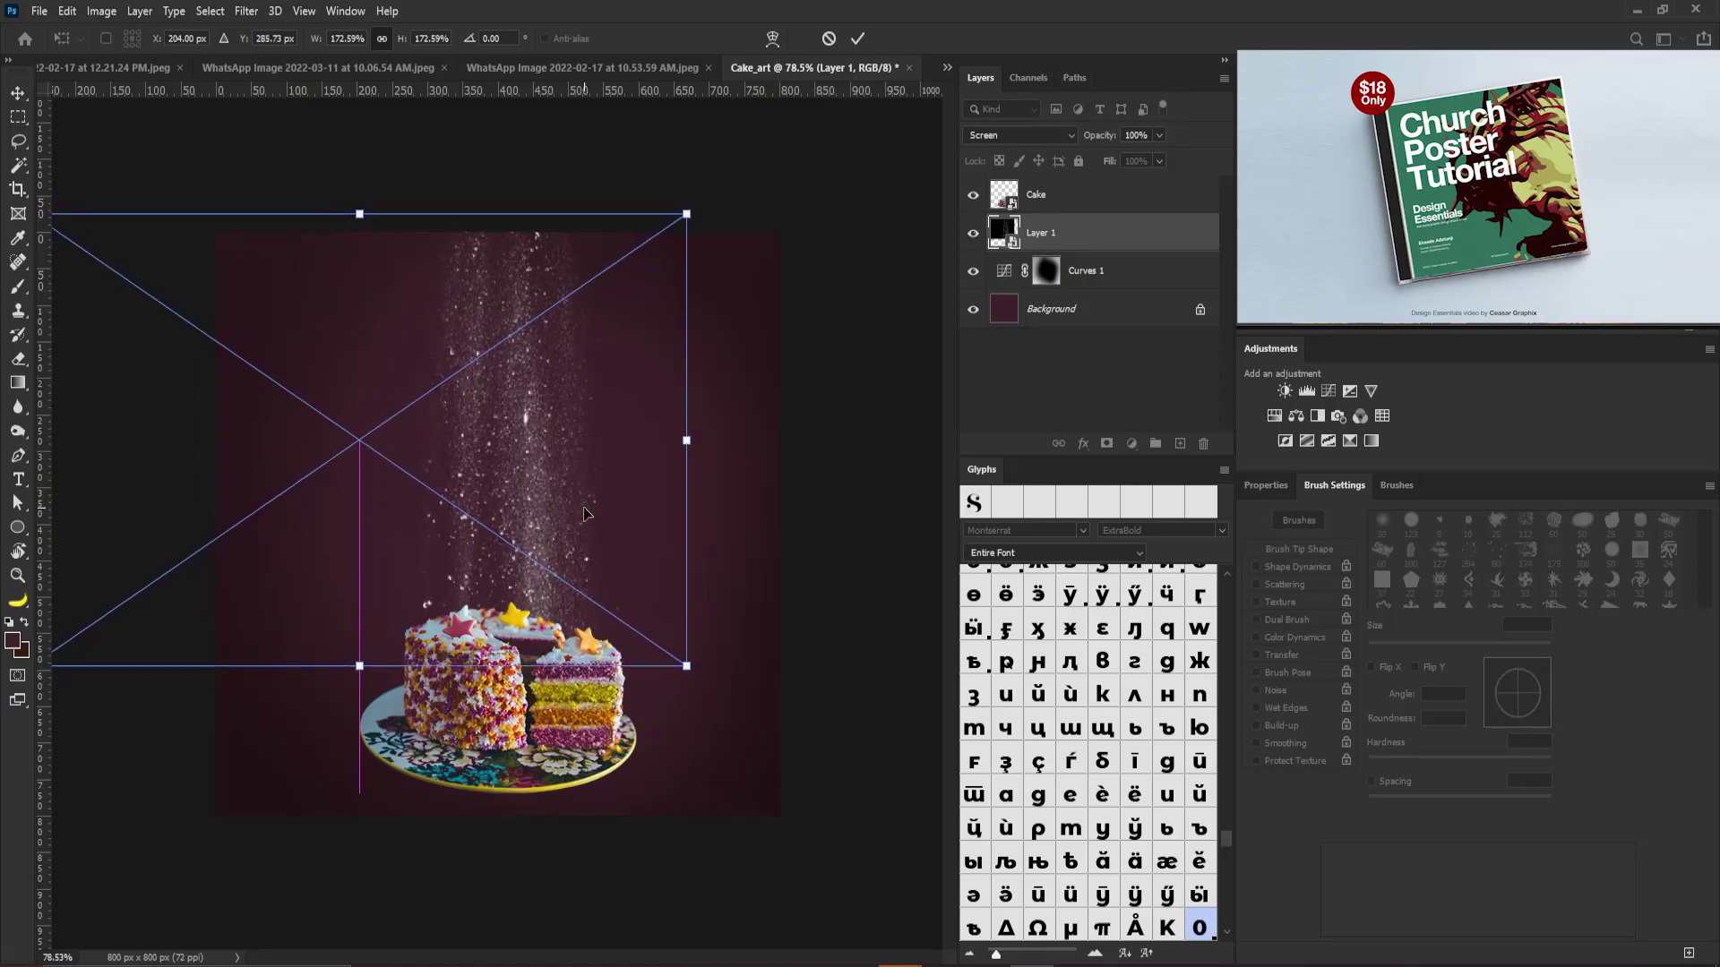
pyautogui.press('Return')
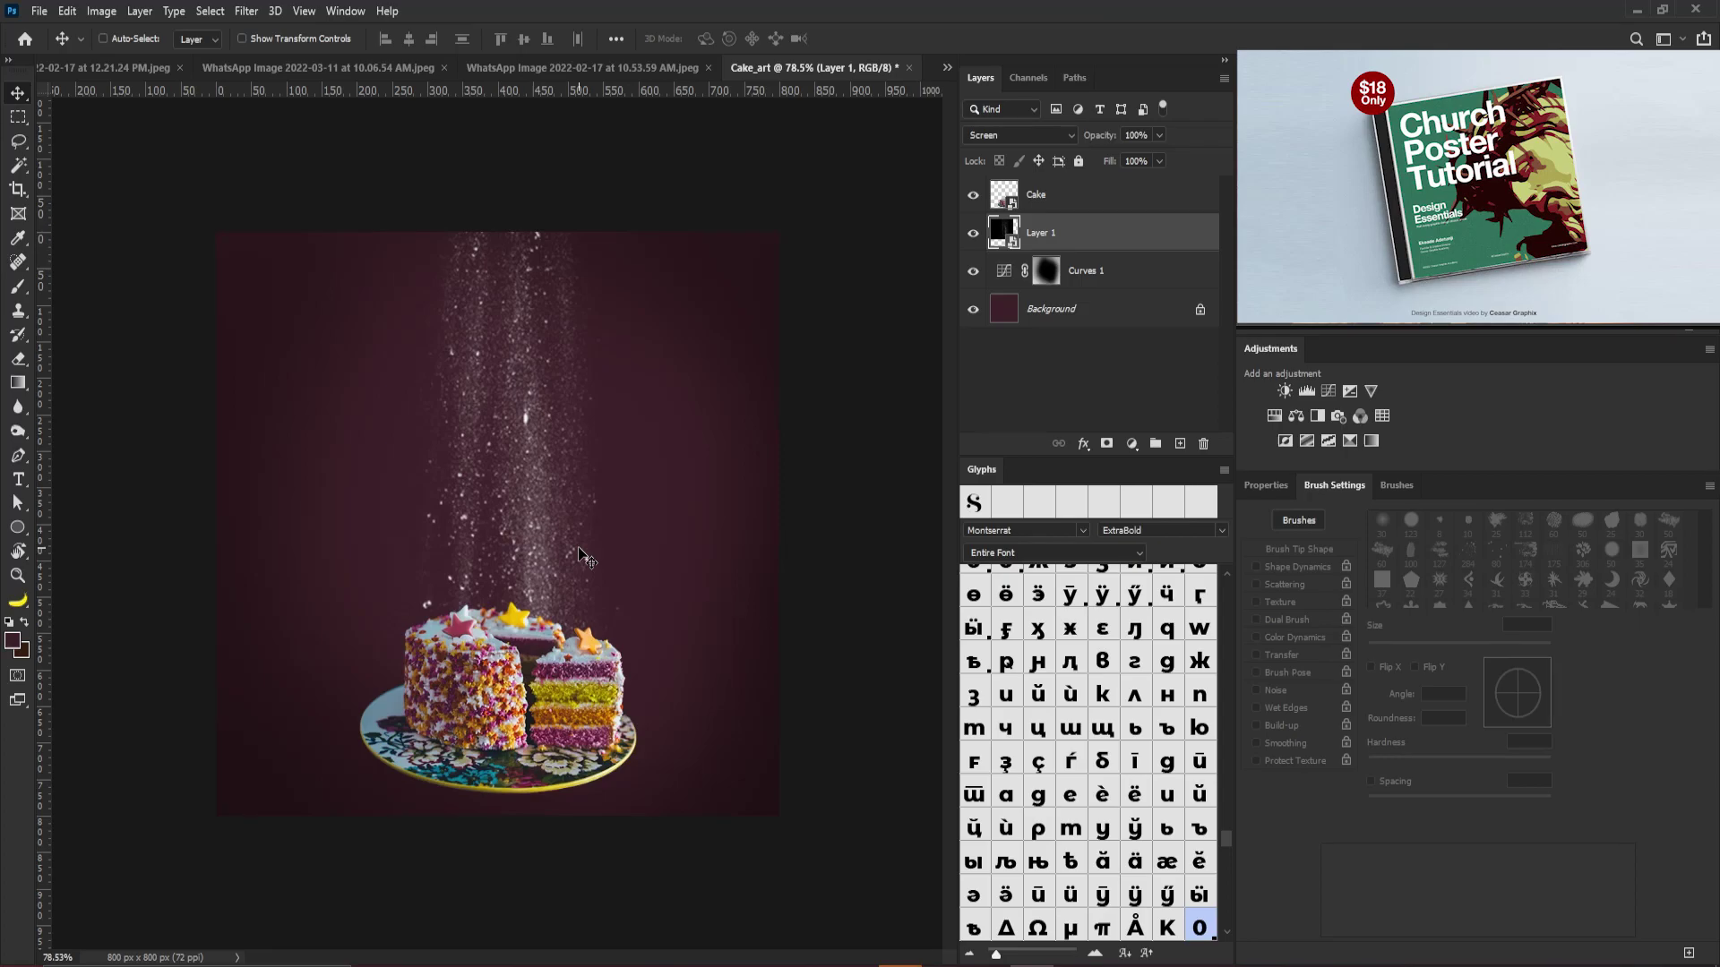
# Move the glitter up slightly and lower its opacity to 75%
pyautogui.moveTo(512, 452); pyautogui.dragTo(511, 430)
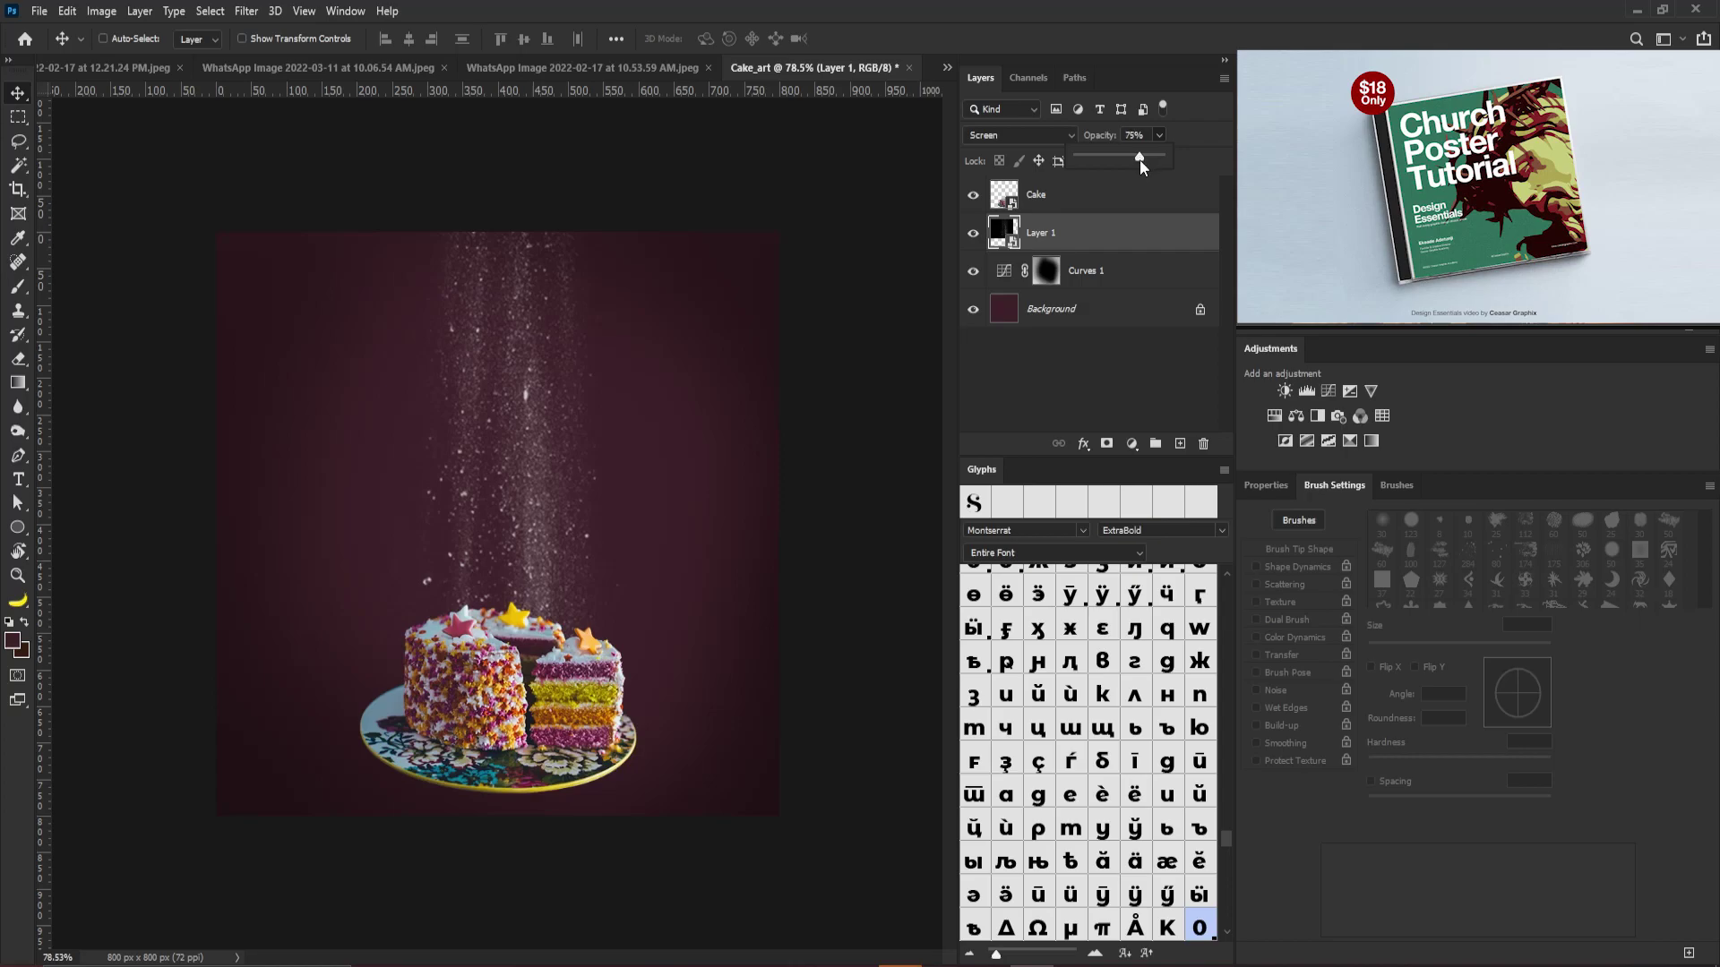
pyautogui.click(553, 545)
pyautogui.press('ctrl')
pyautogui.moveTo(439, 604); pyautogui.dragTo(462, 601)
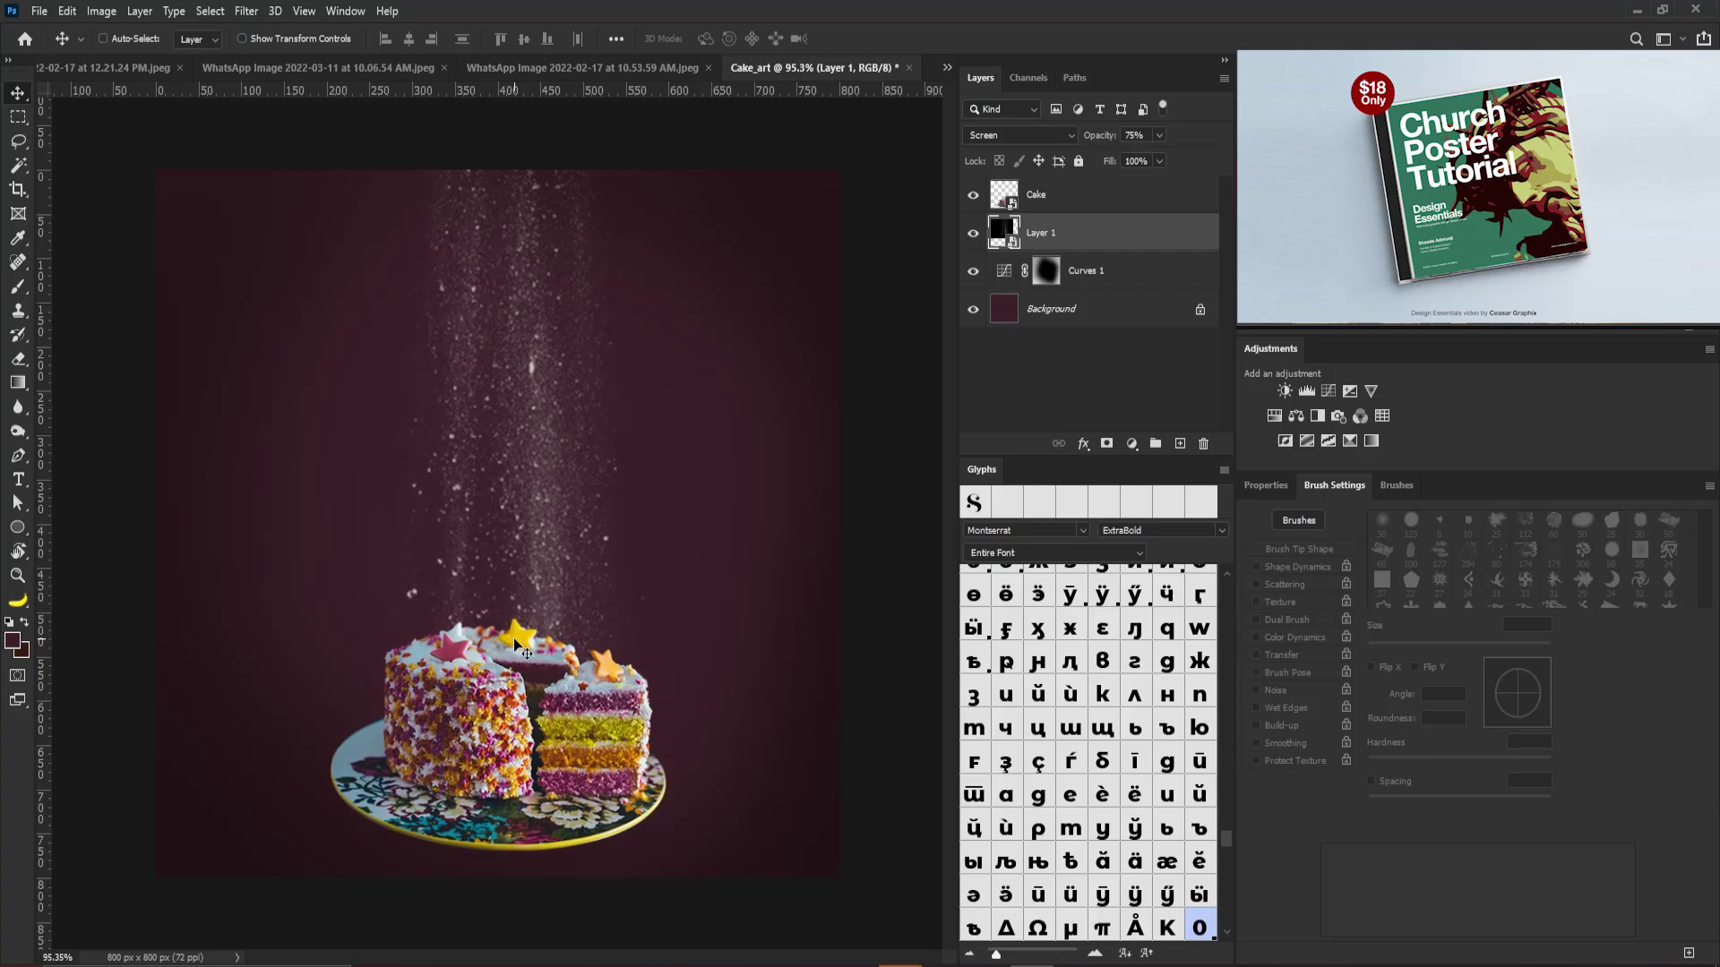
# Trace the orange star on top of the cake slice with the Pen tool as a shape above the Cake layer
pyautogui.press('ctrl')
pyautogui.moveTo(638, 670); pyautogui.dragTo(725, 724)
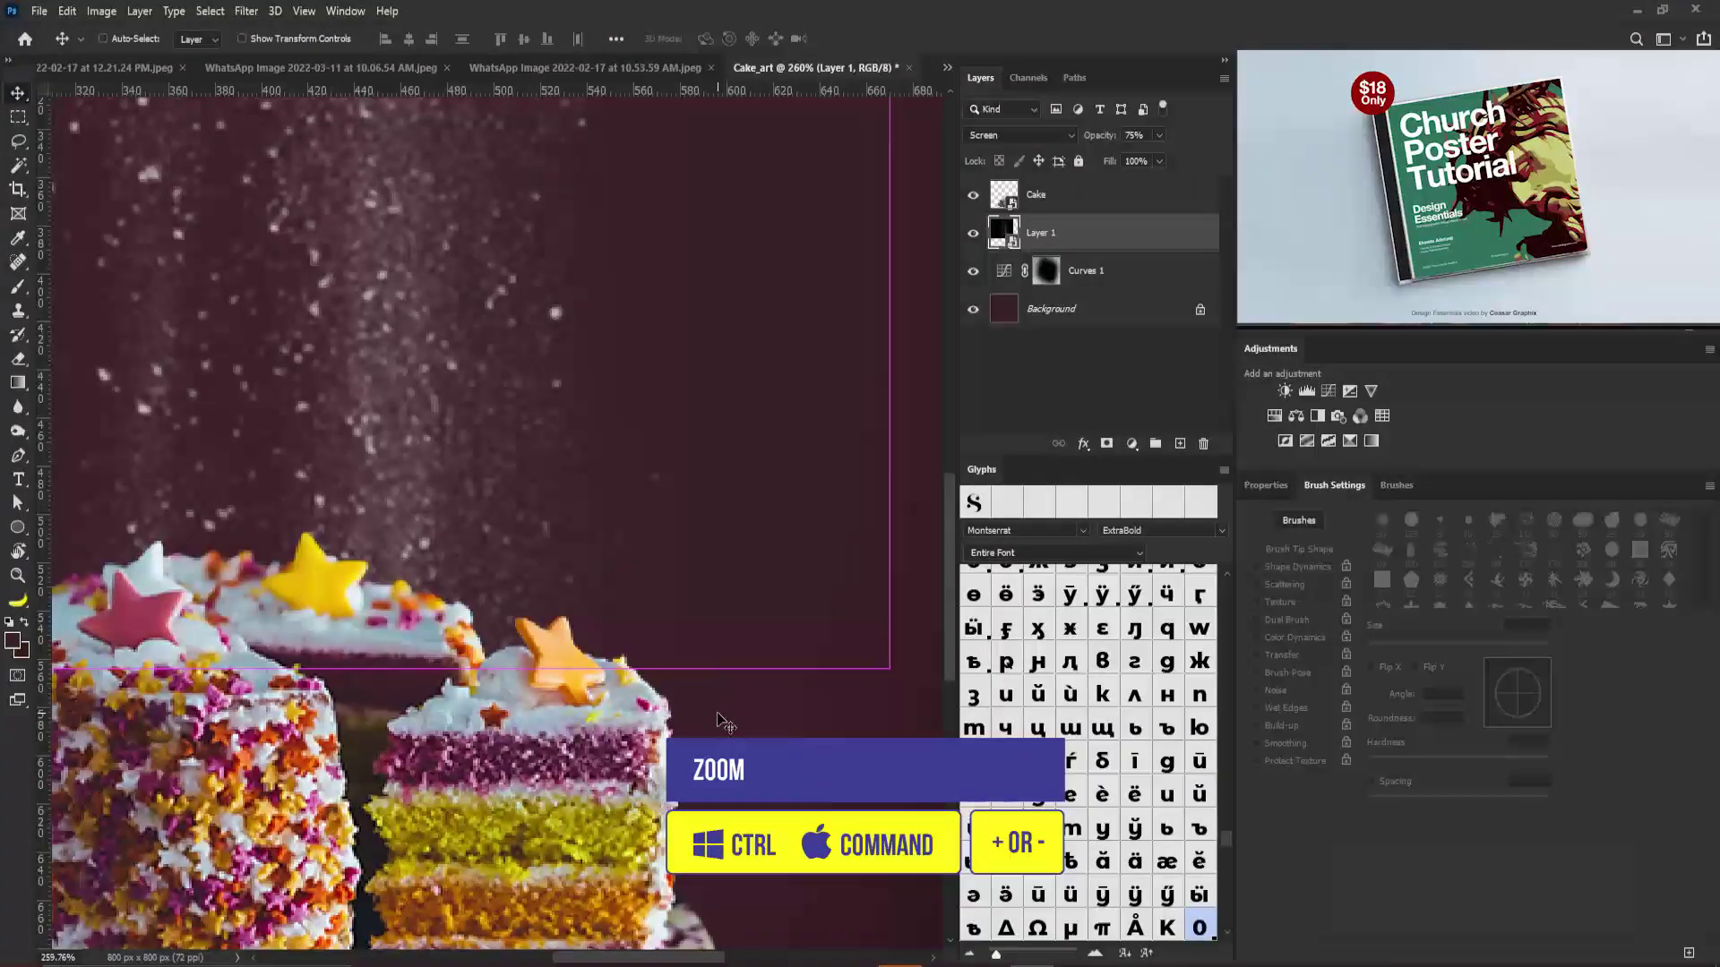
pyautogui.press('p')
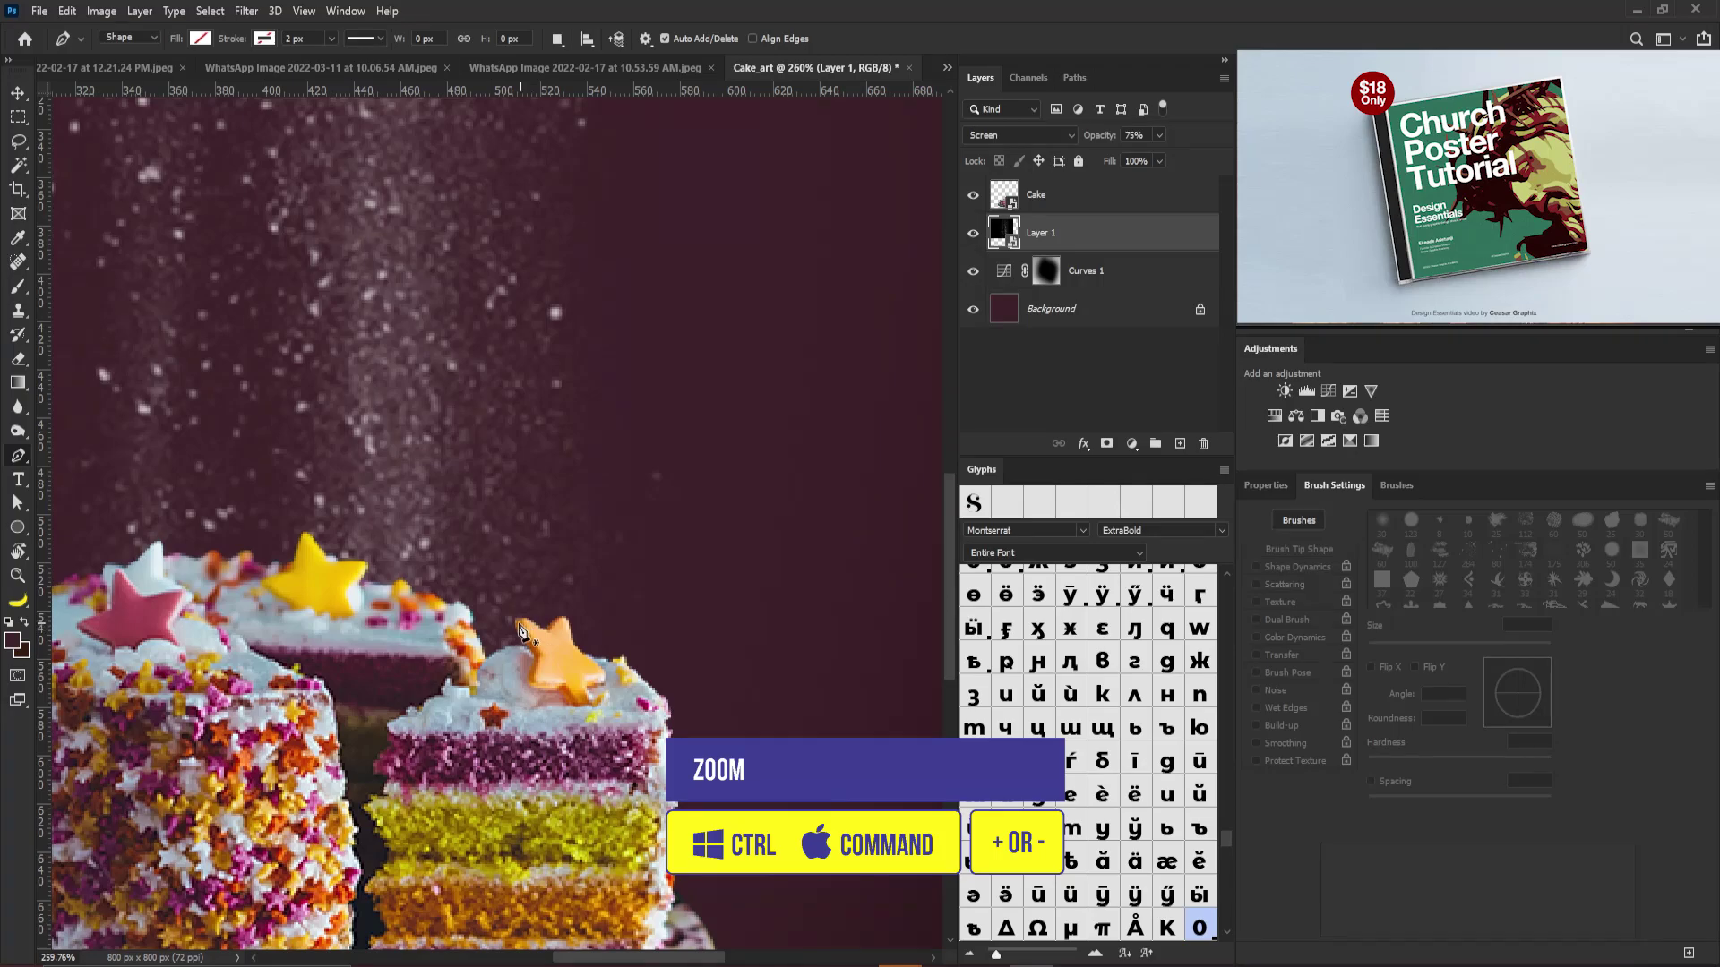
pyautogui.moveTo(536, 634); pyautogui.dragTo(578, 668)
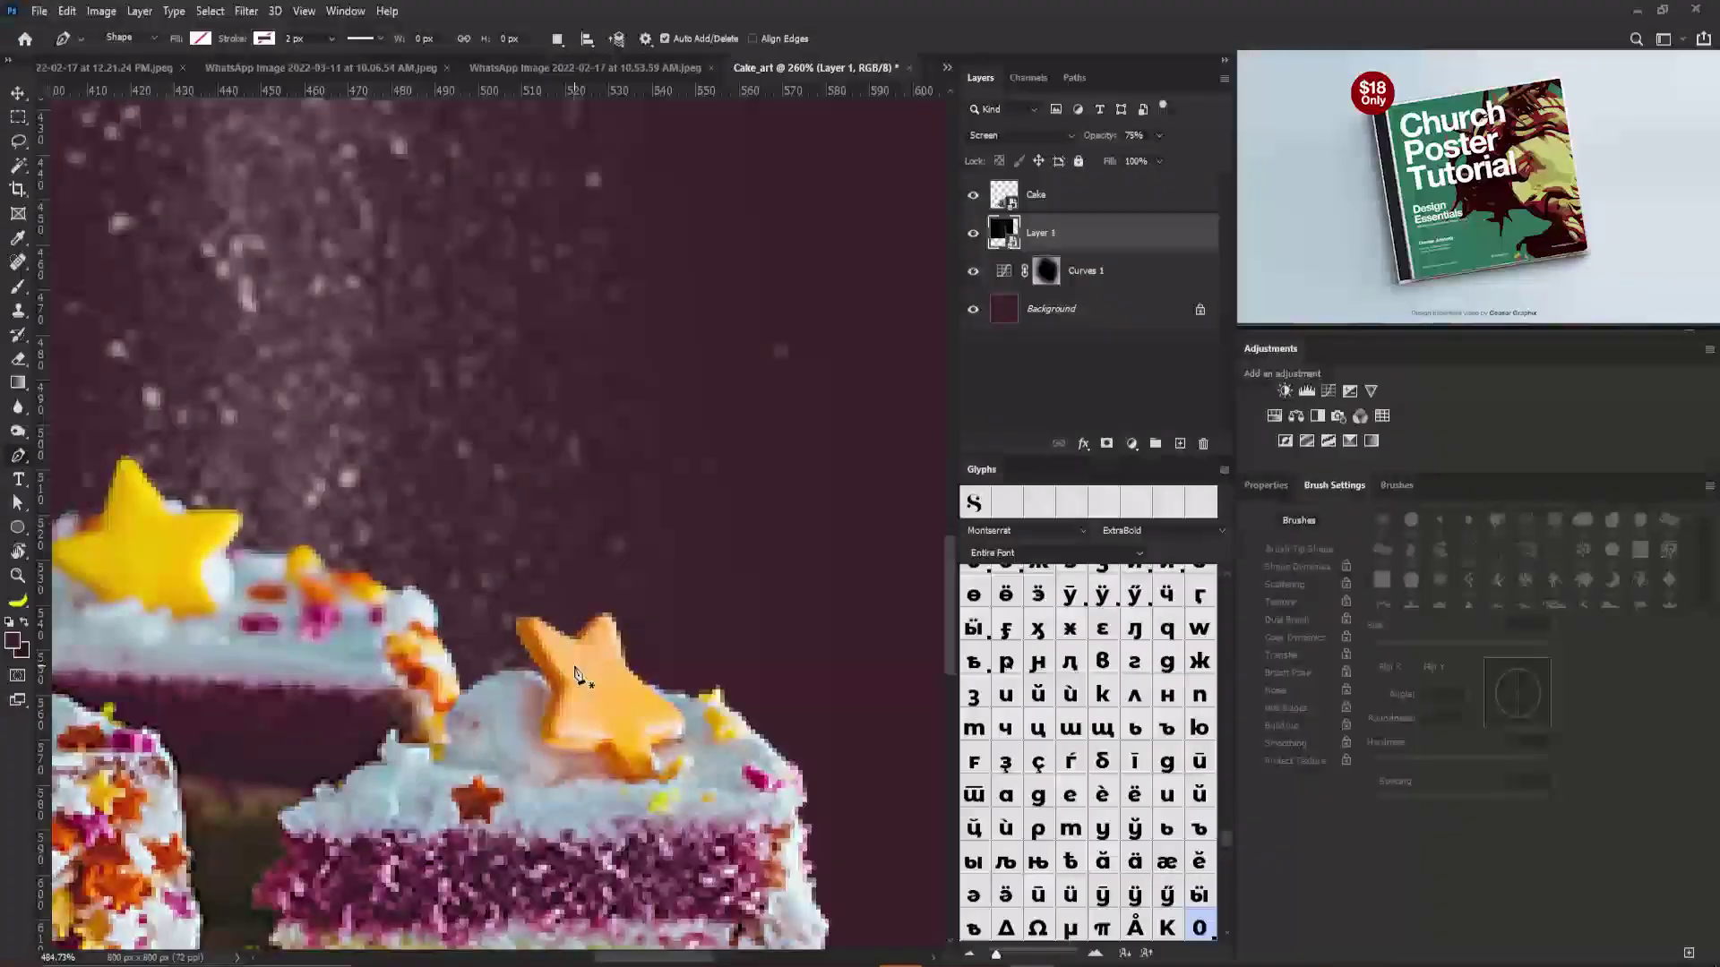
pyautogui.click(1031, 201)
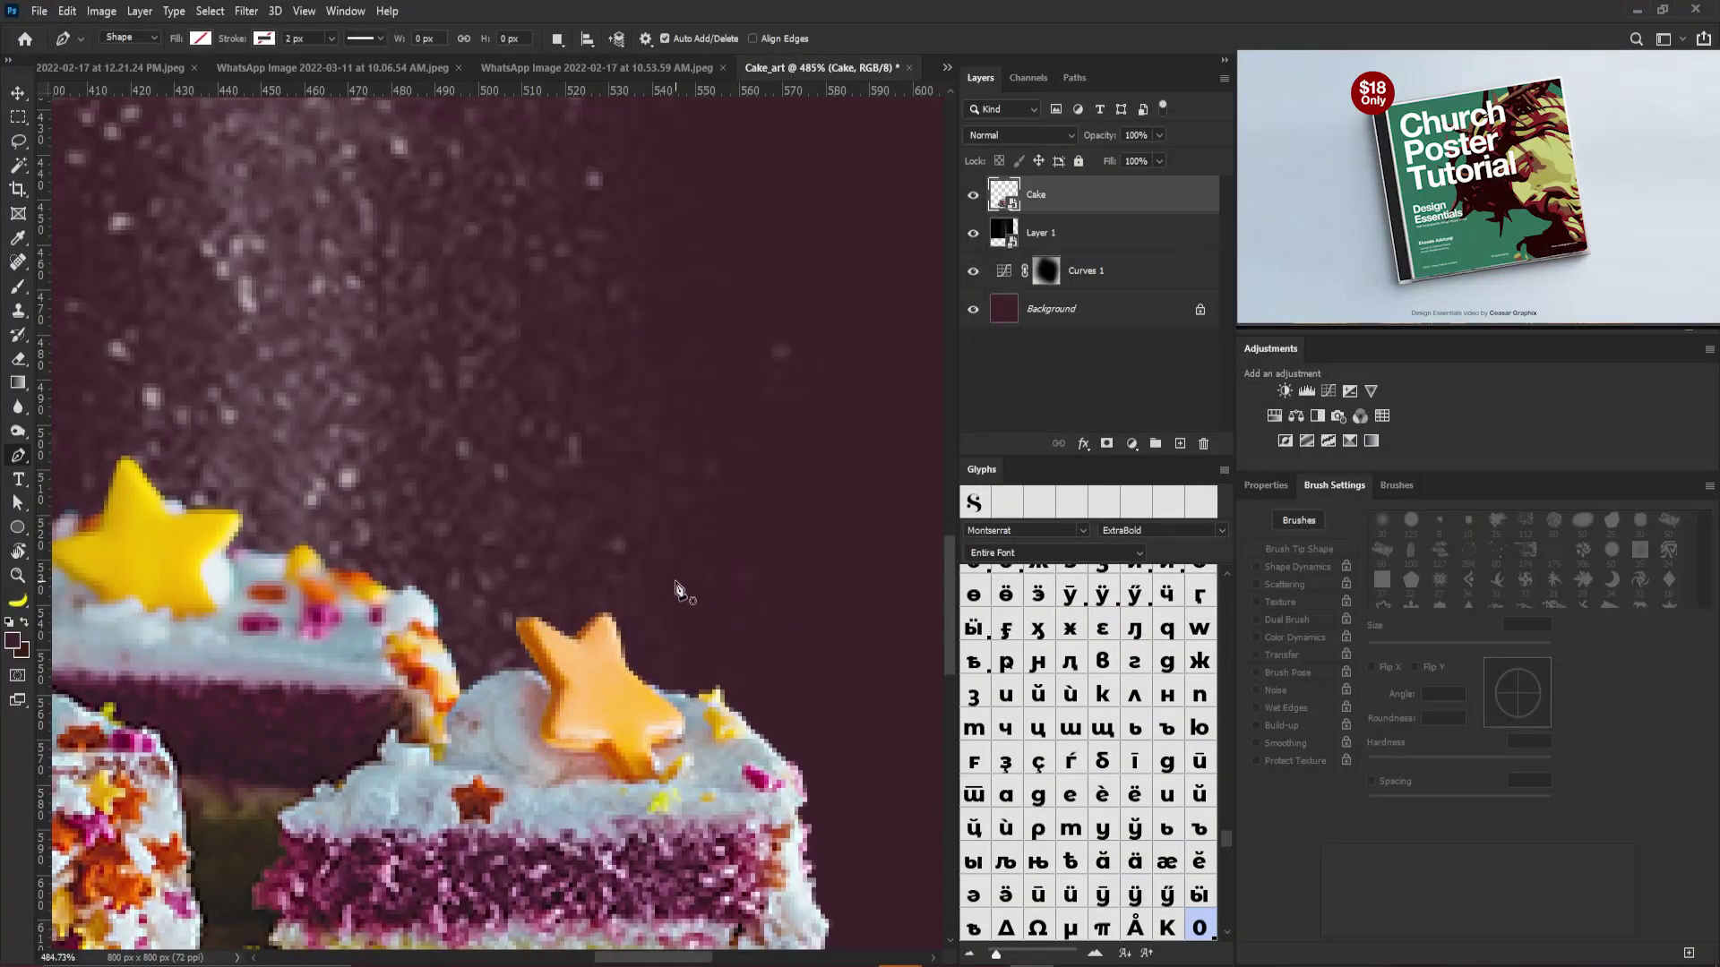
pyautogui.click(553, 684)
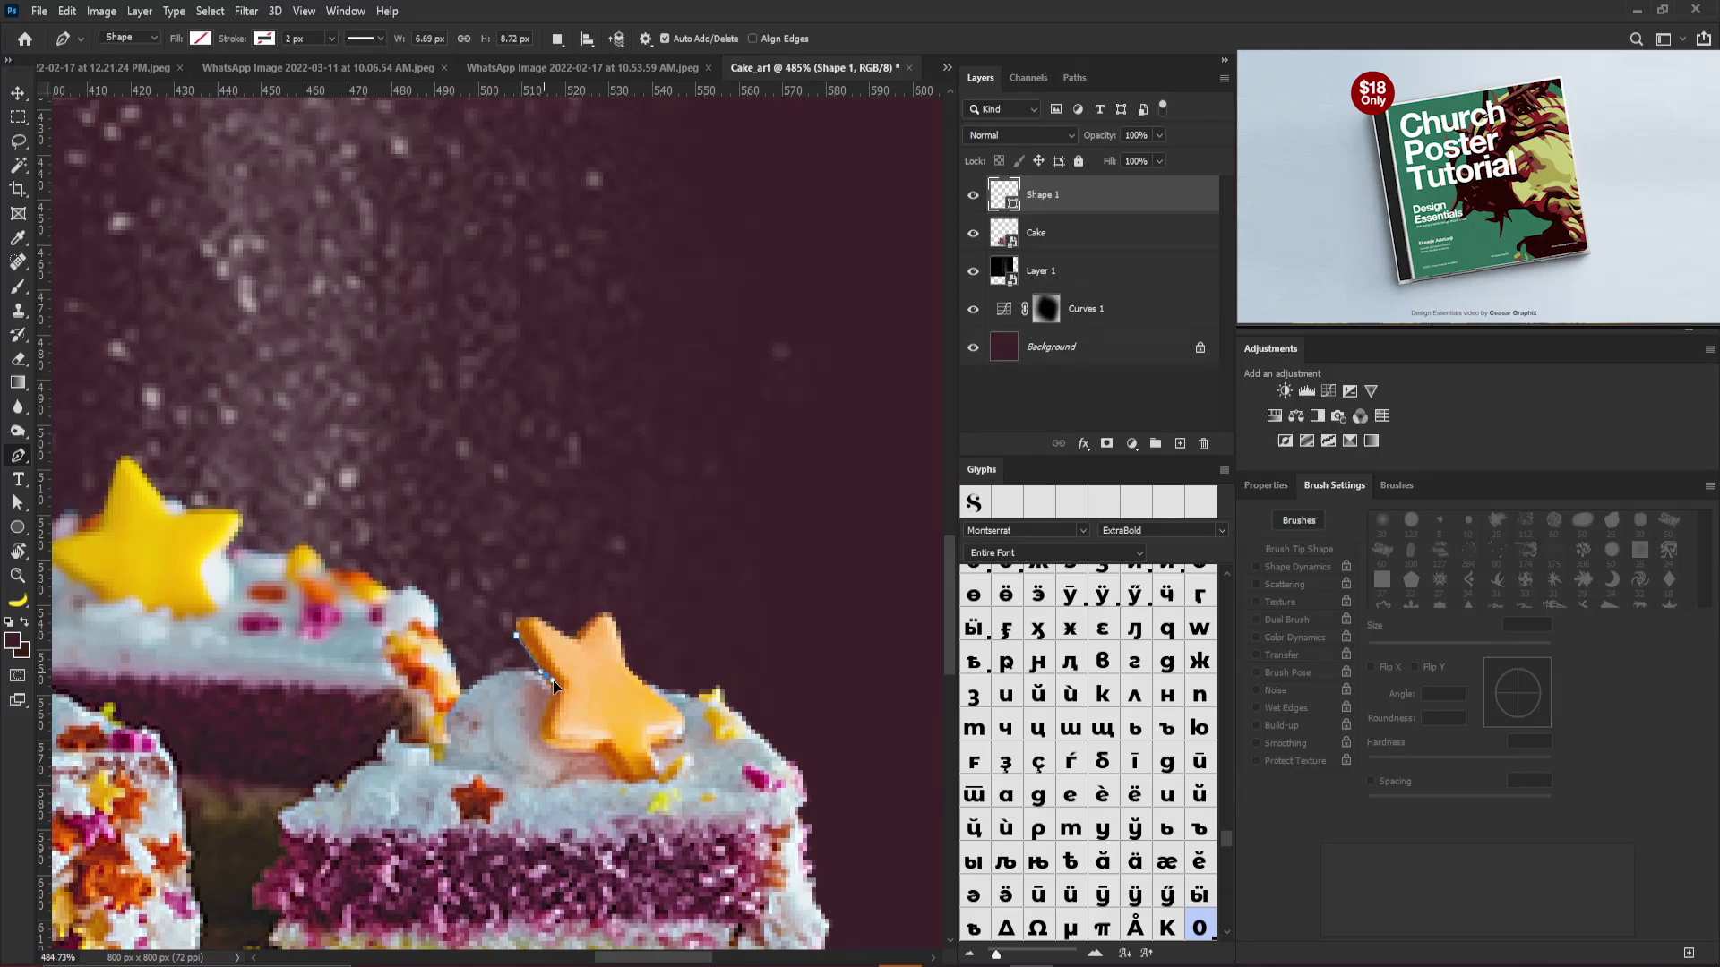
pyautogui.moveTo(548, 748); pyautogui.dragTo(565, 750)
pyautogui.click(607, 758)
pyautogui.moveTo(651, 783); pyautogui.dragTo(645, 741)
# Copy the traced orange star from the Cake layer onto its own layer and hide the traced shape
pyautogui.click(1057, 235)
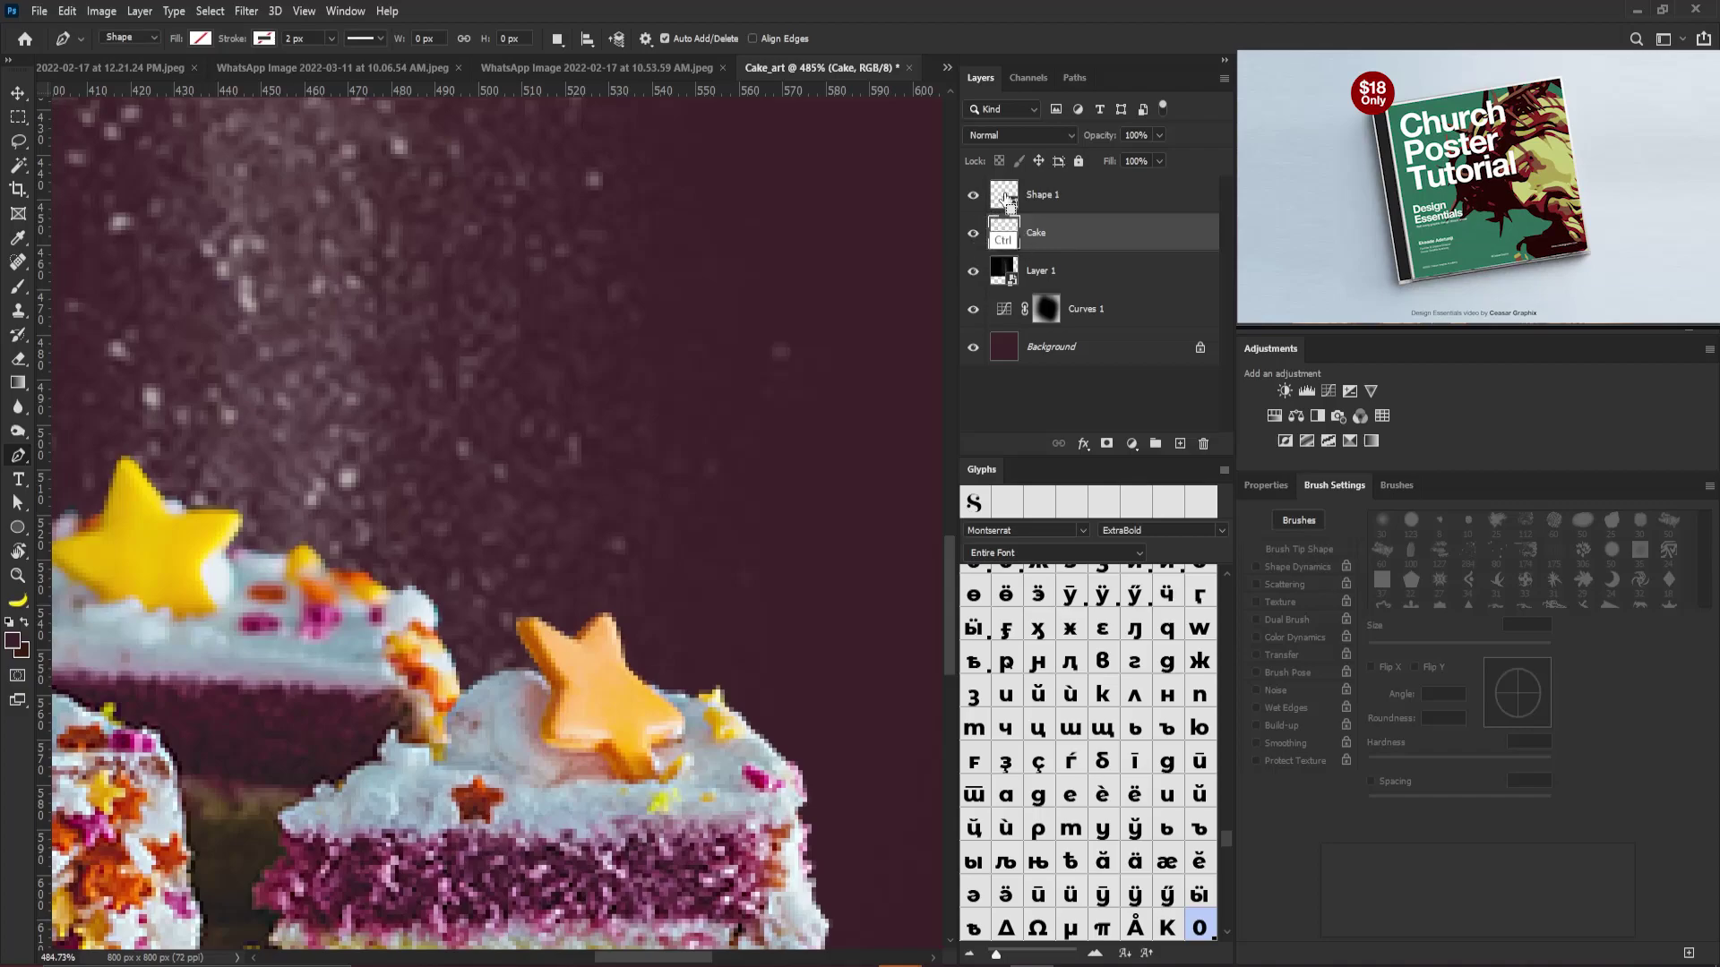
pyautogui.keyDown('ctrl'); pyautogui.click(1001, 231); pyautogui.keyUp('ctrl')
pyautogui.click(973, 197)
pyautogui.hotkey('ctrl', 'j')
# Move the copied star up above the cake slice and convert its layer to a Smart Object
pyautogui.press('v')
pyautogui.moveTo(628, 631); pyautogui.dragTo(609, 350)
pyautogui.moveTo(541, 519); pyautogui.dragTo(571, 410)
pyautogui.hotkey('ctrl', '0')
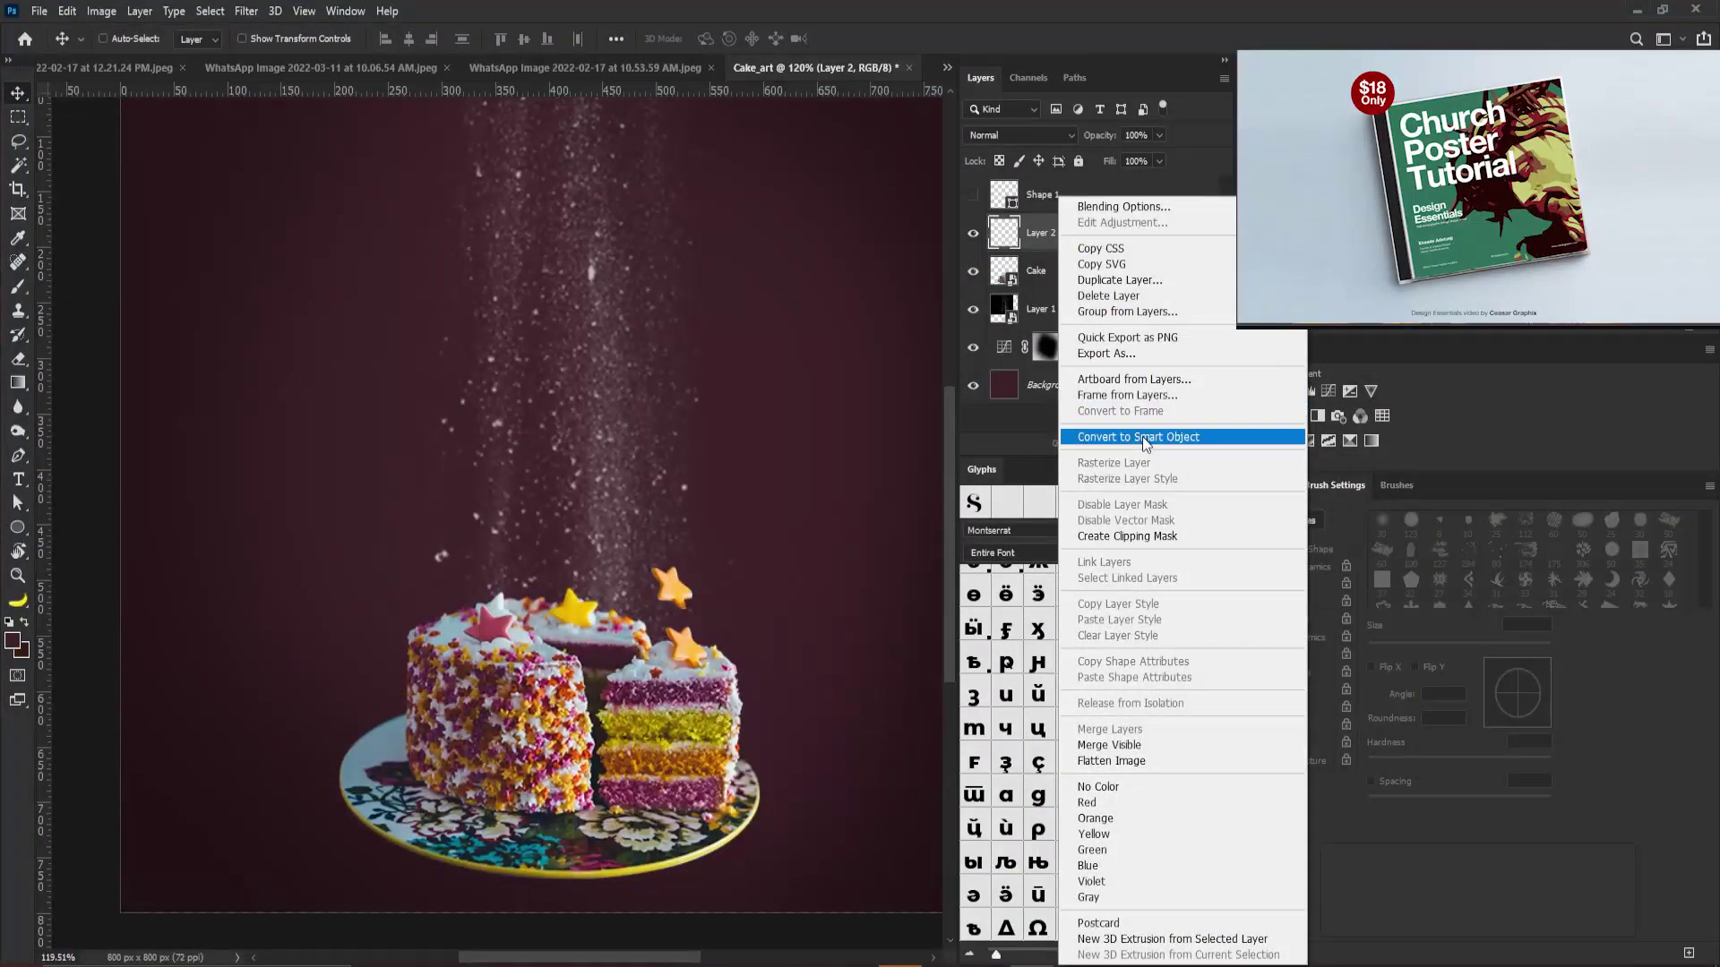
pyautogui.click(1142, 438)
# Place the star at the left side of the glitter stream and rotate it to about -33.63°
pyautogui.moveTo(673, 598); pyautogui.dragTo(462, 500)
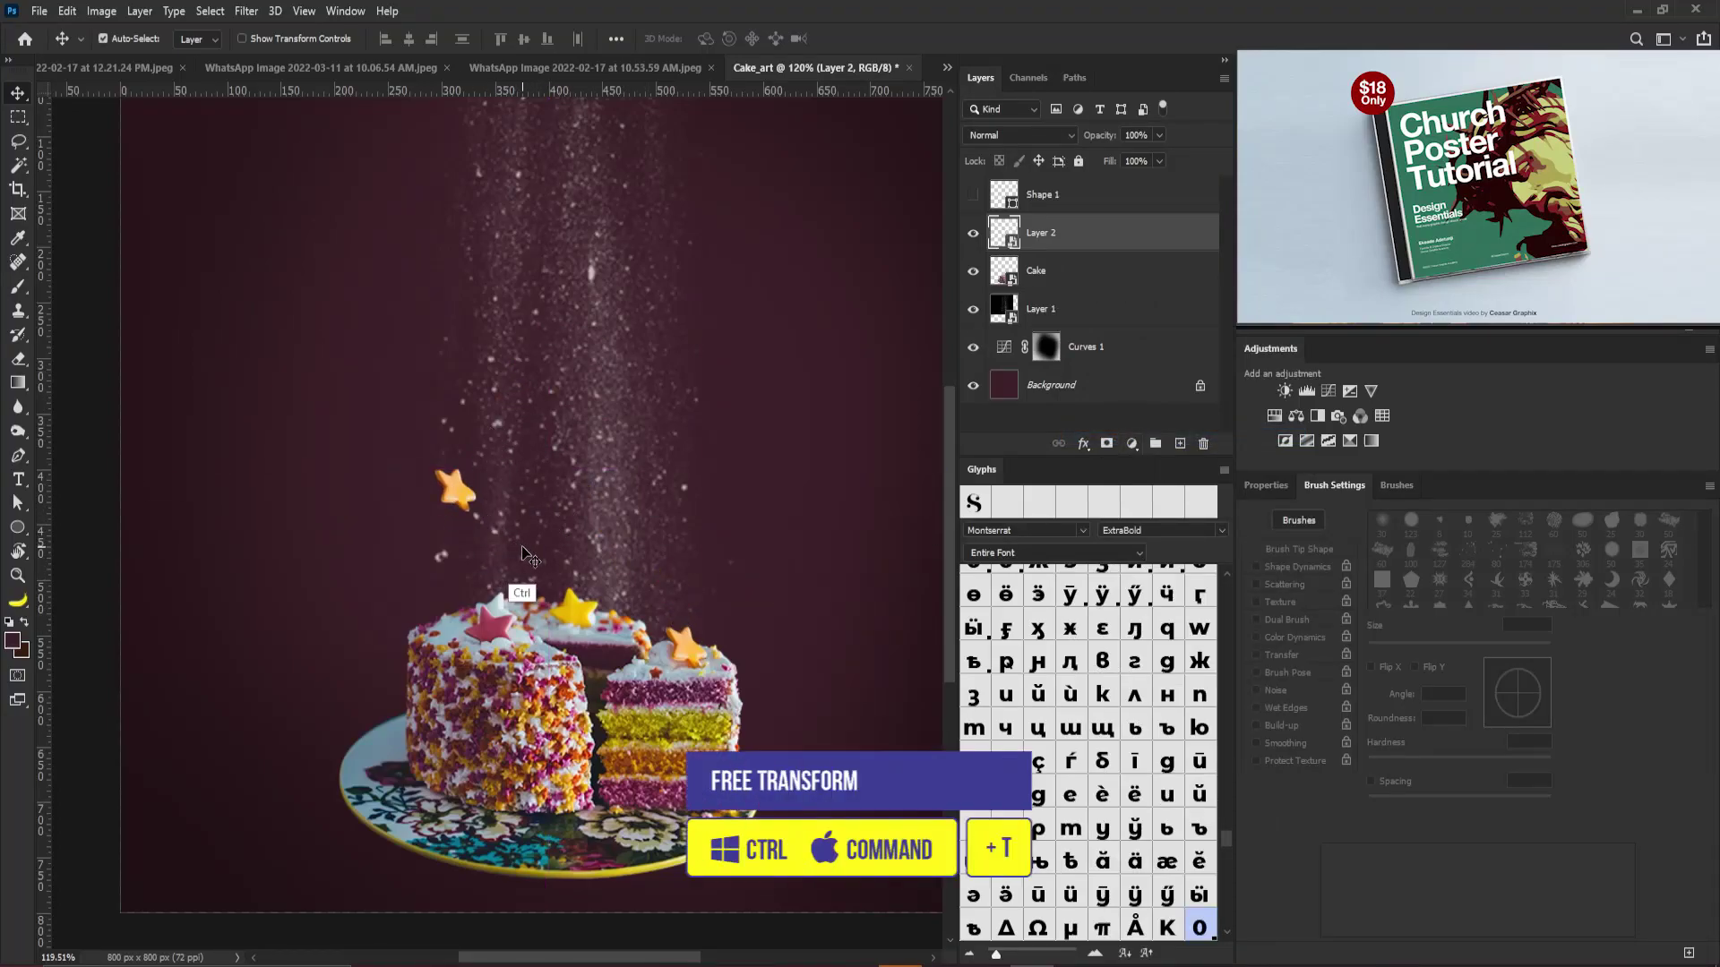
pyautogui.hotkey('ctrl', 't')
pyautogui.moveTo(505, 515); pyautogui.dragTo(676, 299)
pyautogui.press('Return')
# Duplicate the star, place the copy high on the right side of the glitter stream, rotate it 180° and scale it to 82.27%
pyautogui.hotkey('ctrl', 'j')
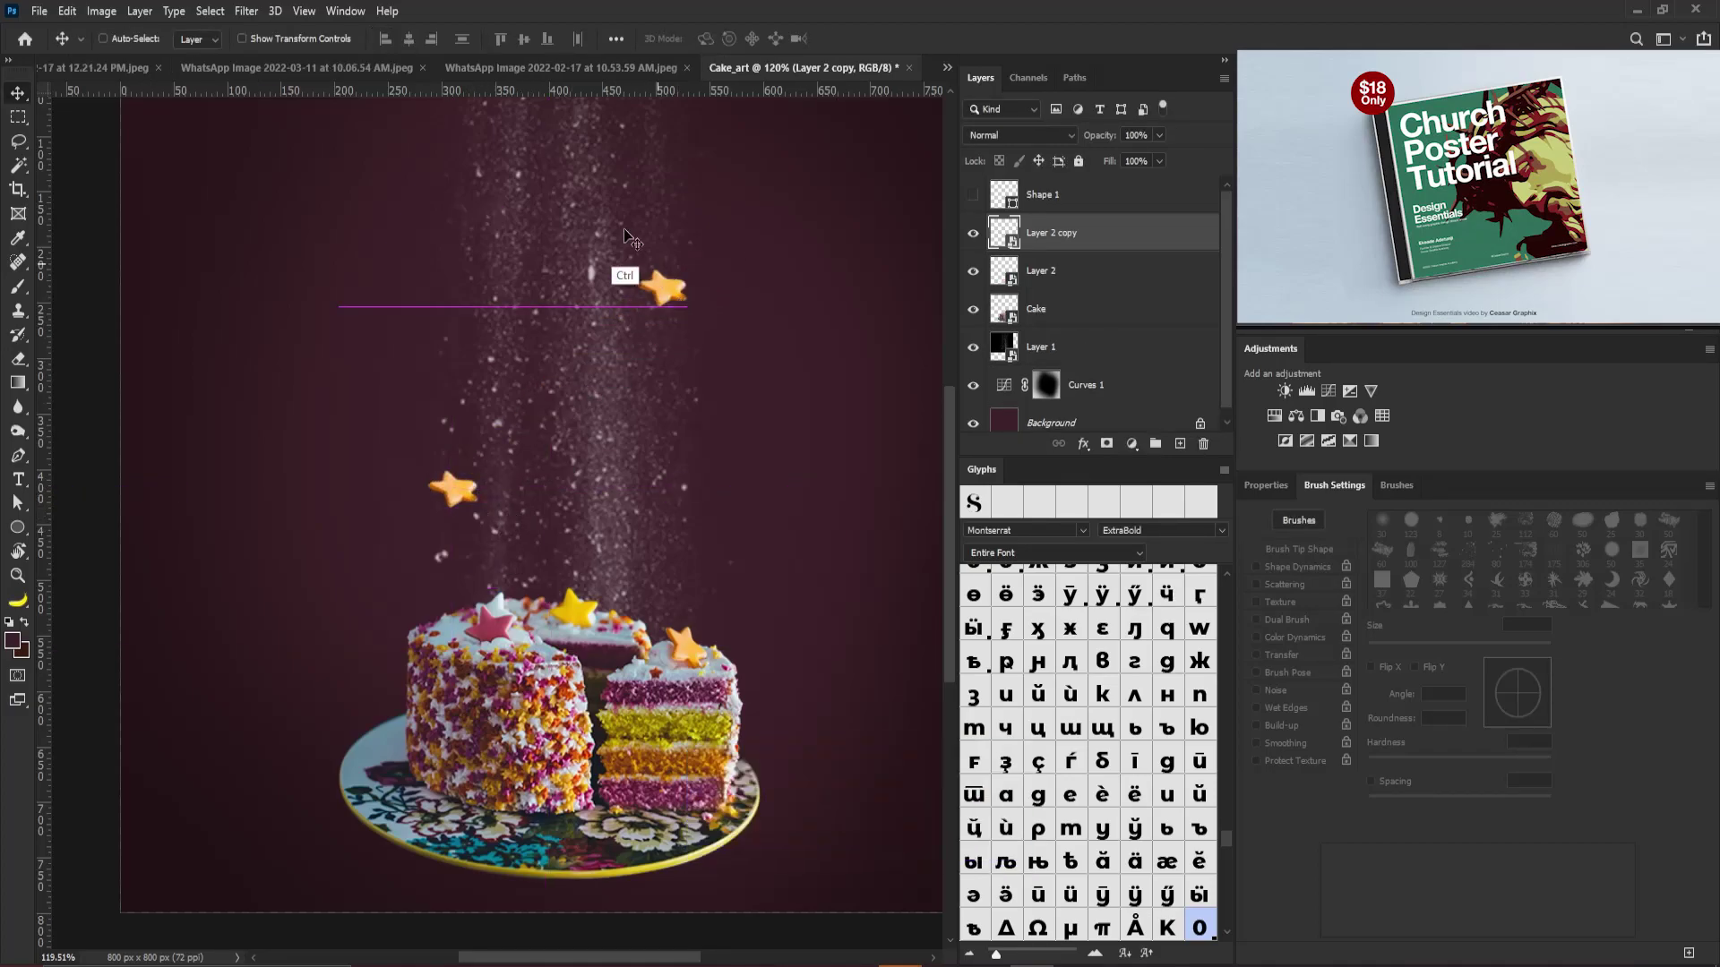
pyautogui.hotkey('ctrl', 't')
pyautogui.rightClick(662, 293)
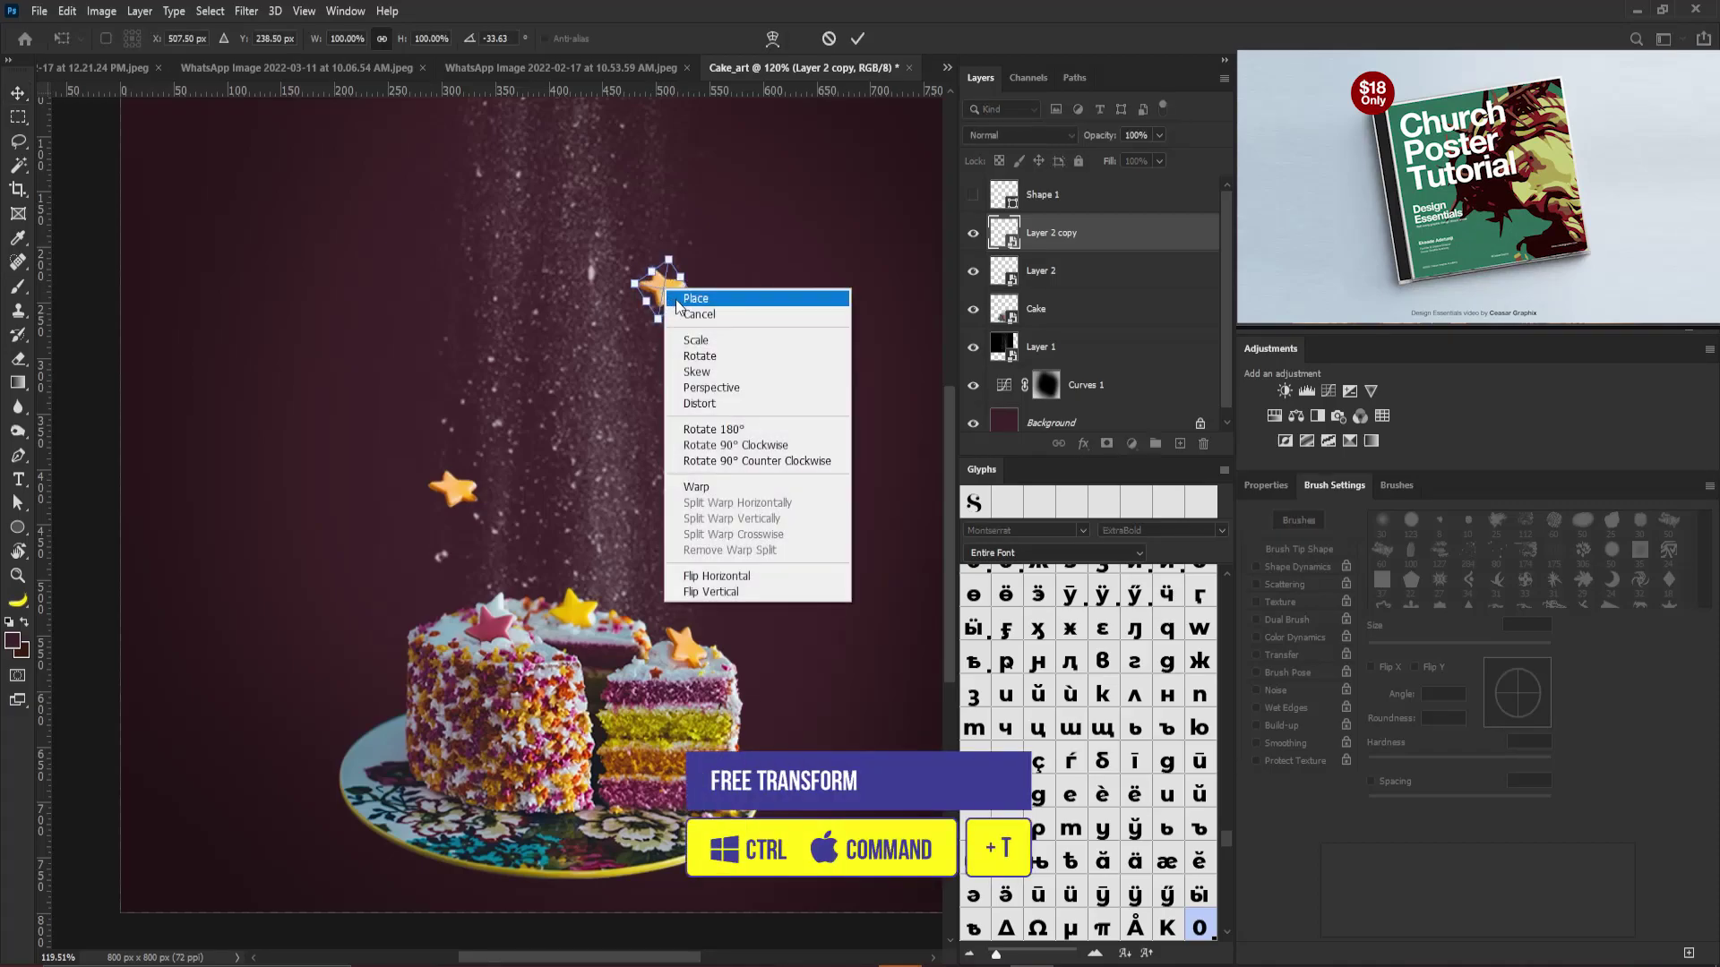
pyautogui.click(733, 432)
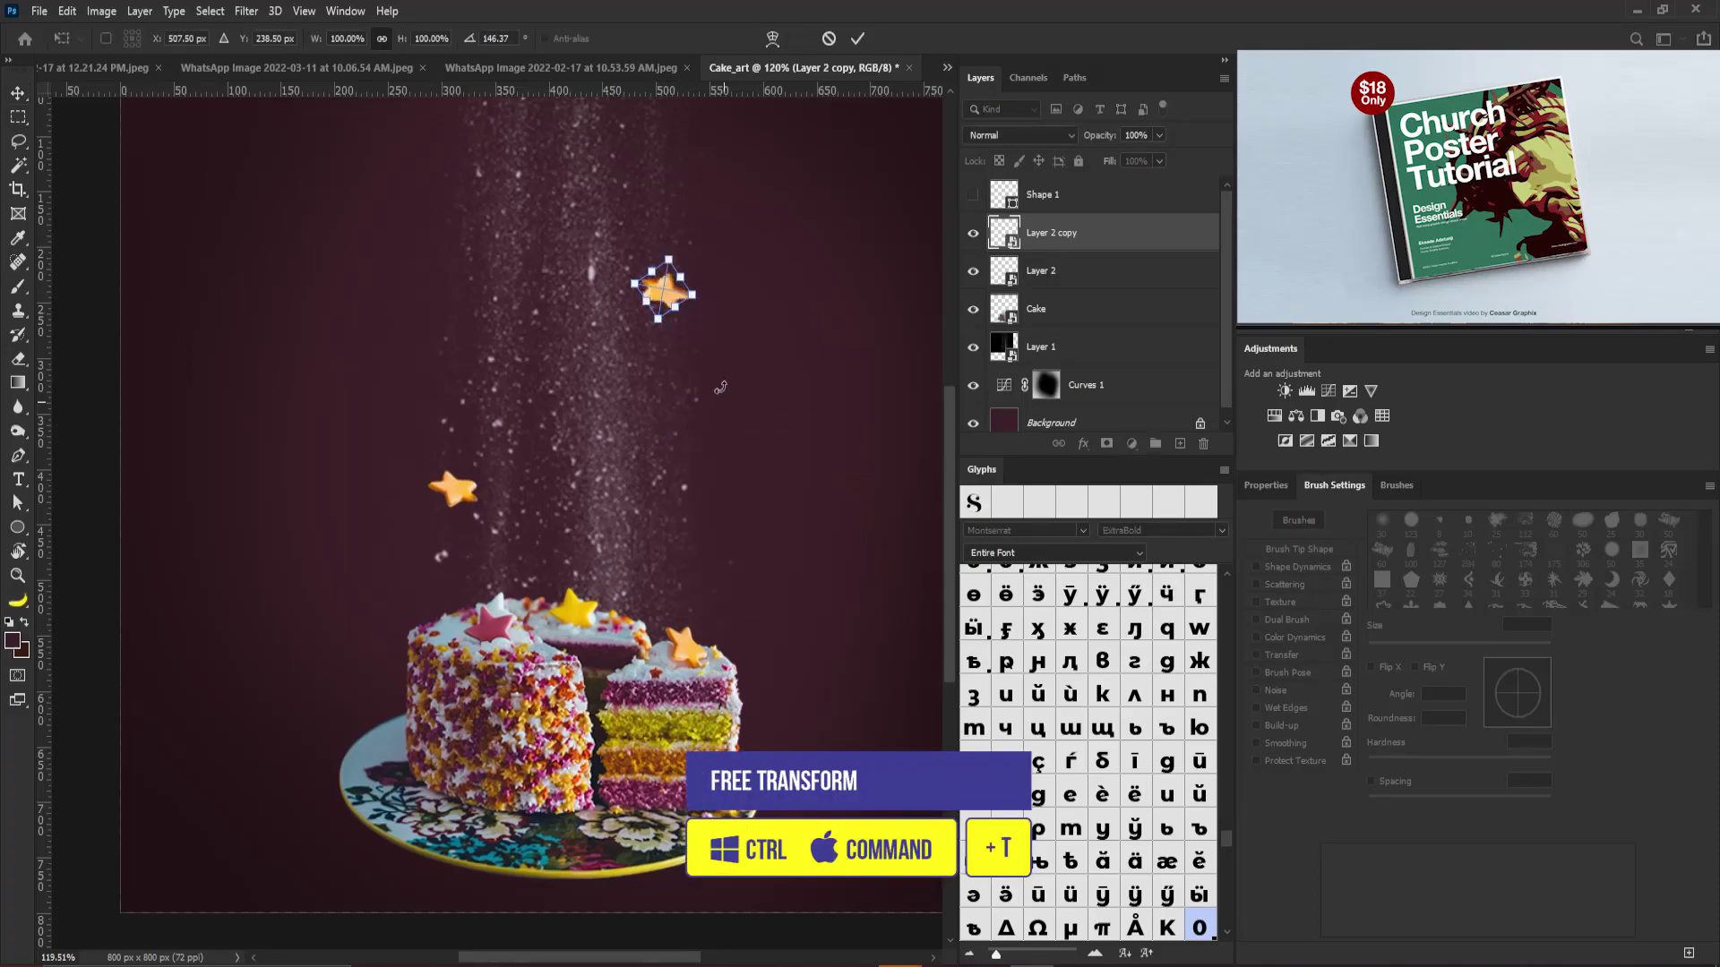
pyautogui.moveTo(682, 304); pyautogui.dragTo(678, 301)
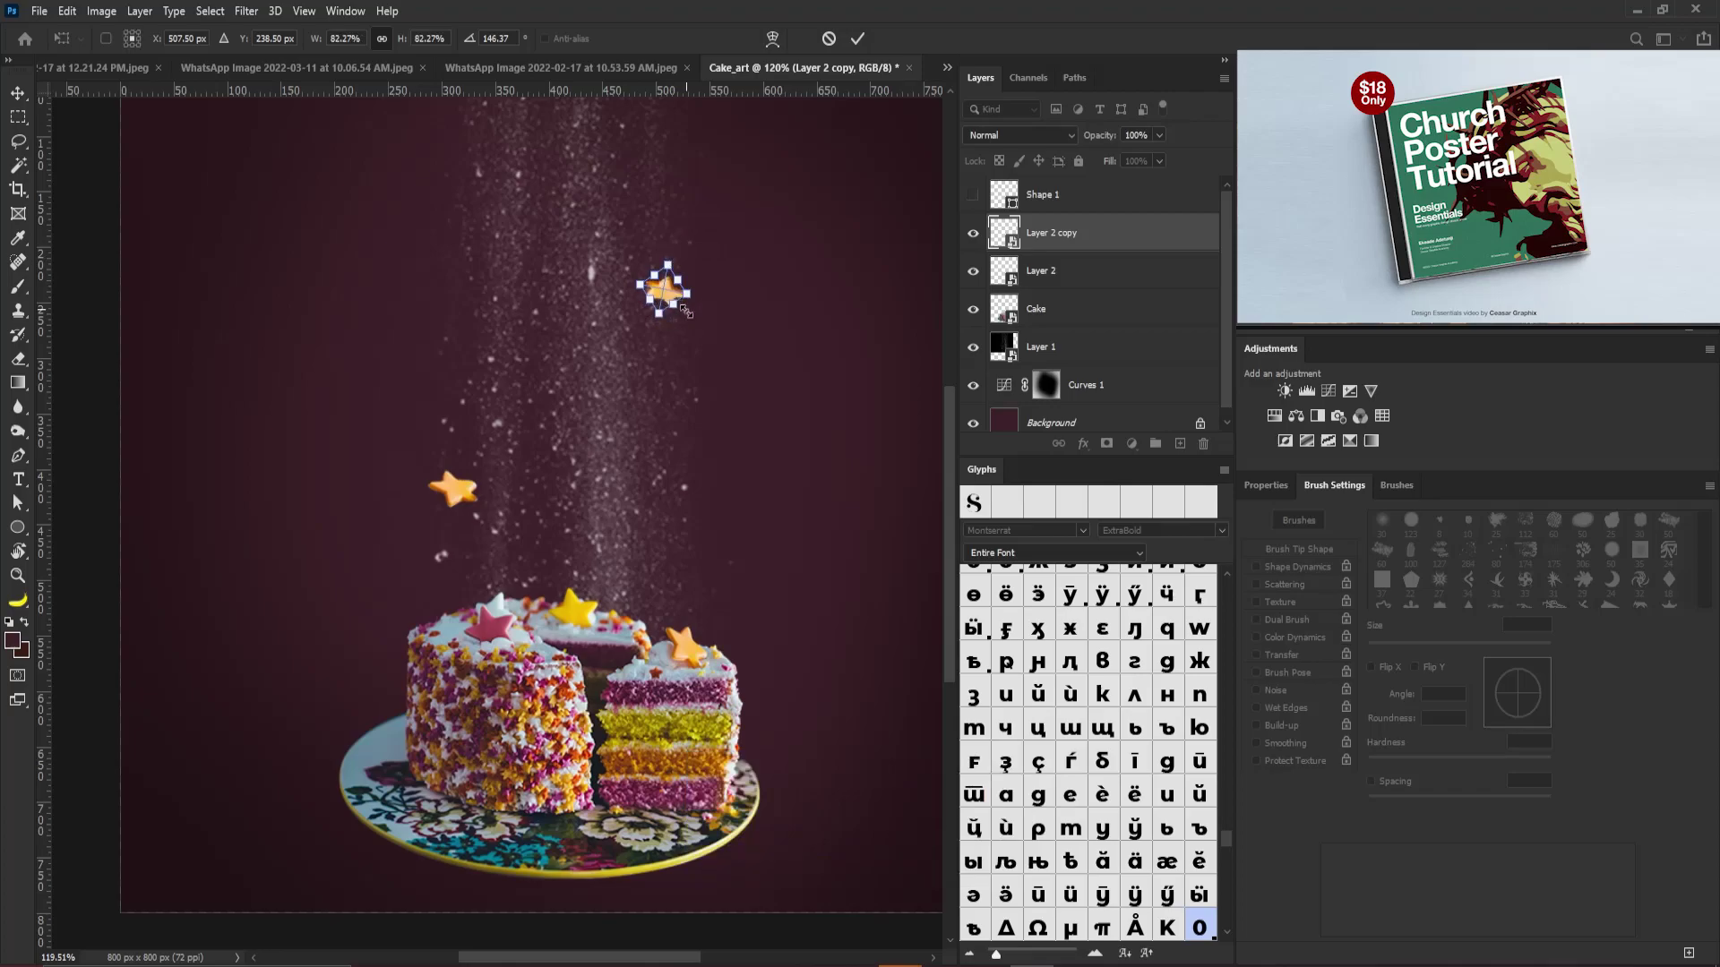
pyautogui.press('Return')
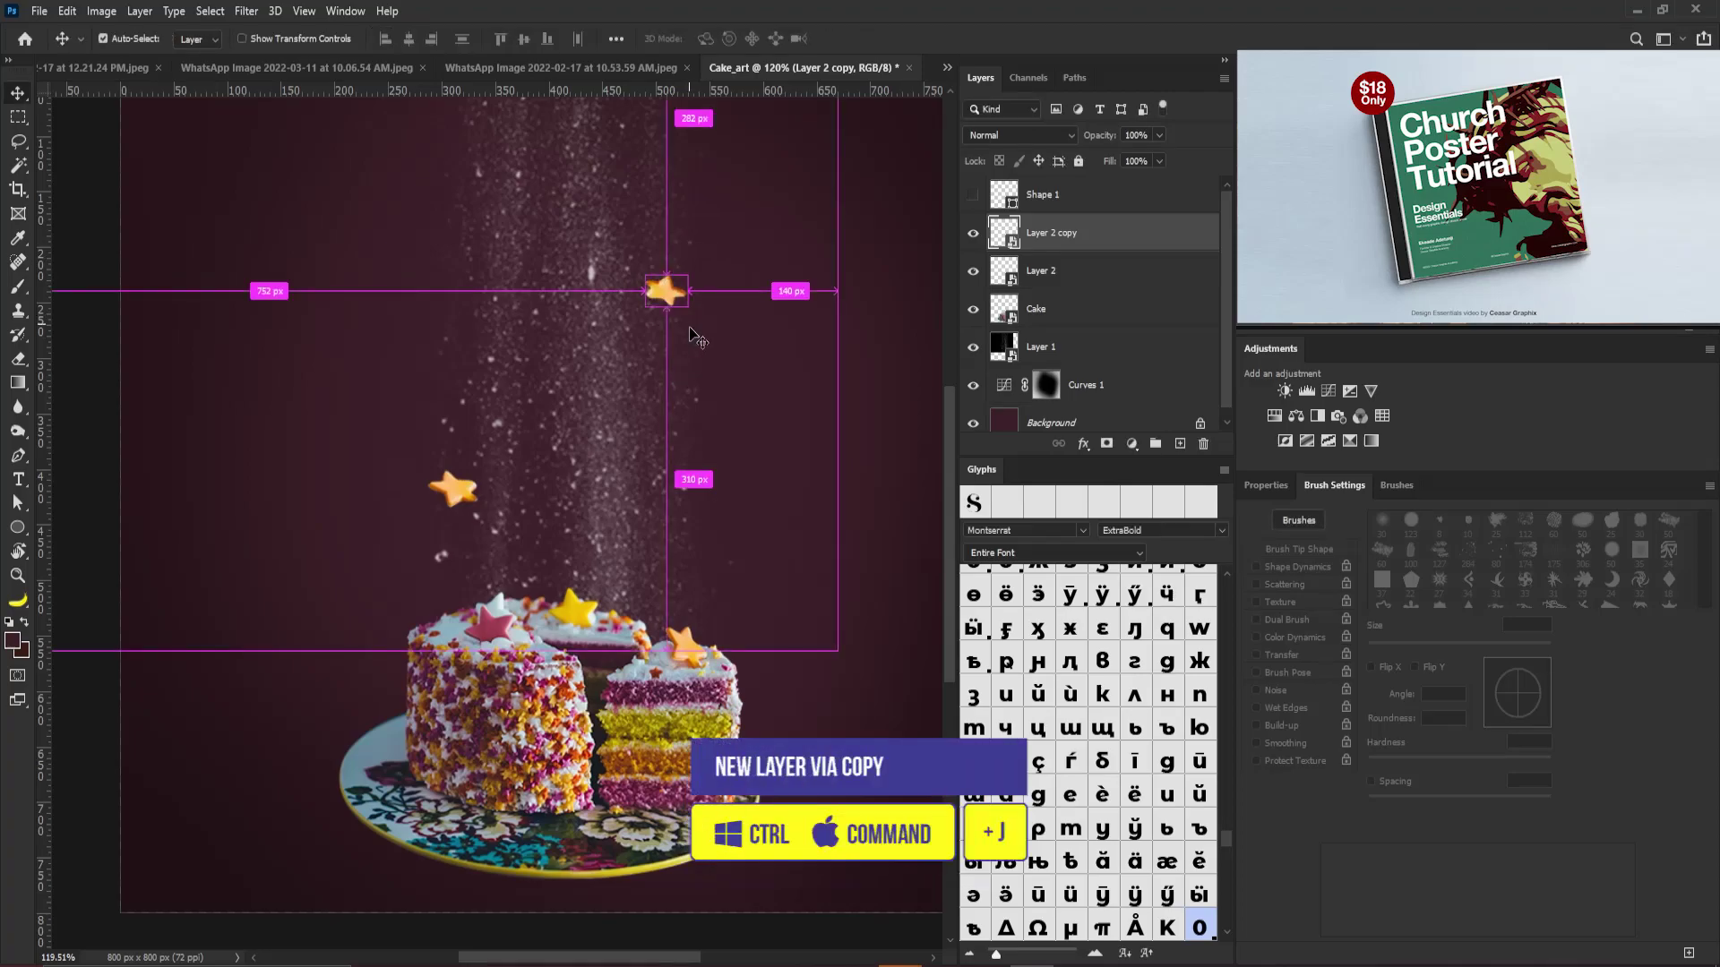
# Duplicate the star several more times and scatter the copies at varied sizes and angles through the glitter stream above the cake
pyautogui.hotkey('ctrl', 'j')
pyautogui.moveTo(639, 343); pyautogui.dragTo(650, 504)
pyautogui.moveTo(678, 443); pyautogui.dragTo(493, 303)
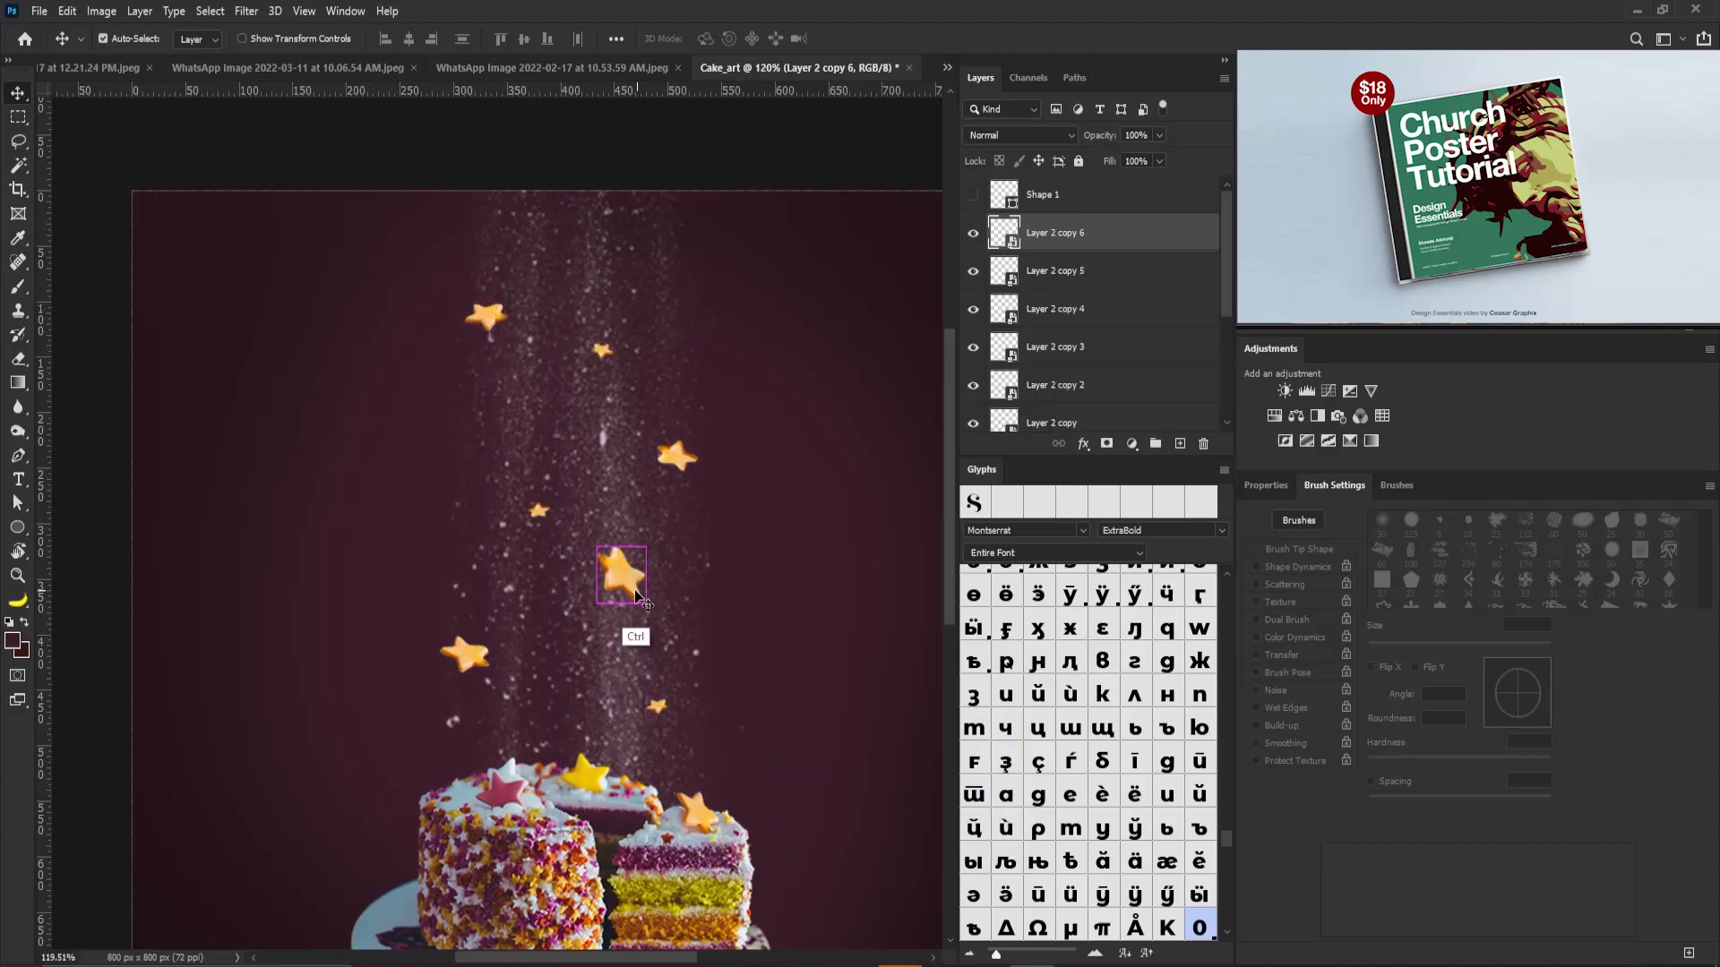
pyautogui.moveTo(622, 600); pyautogui.dragTo(650, 602)
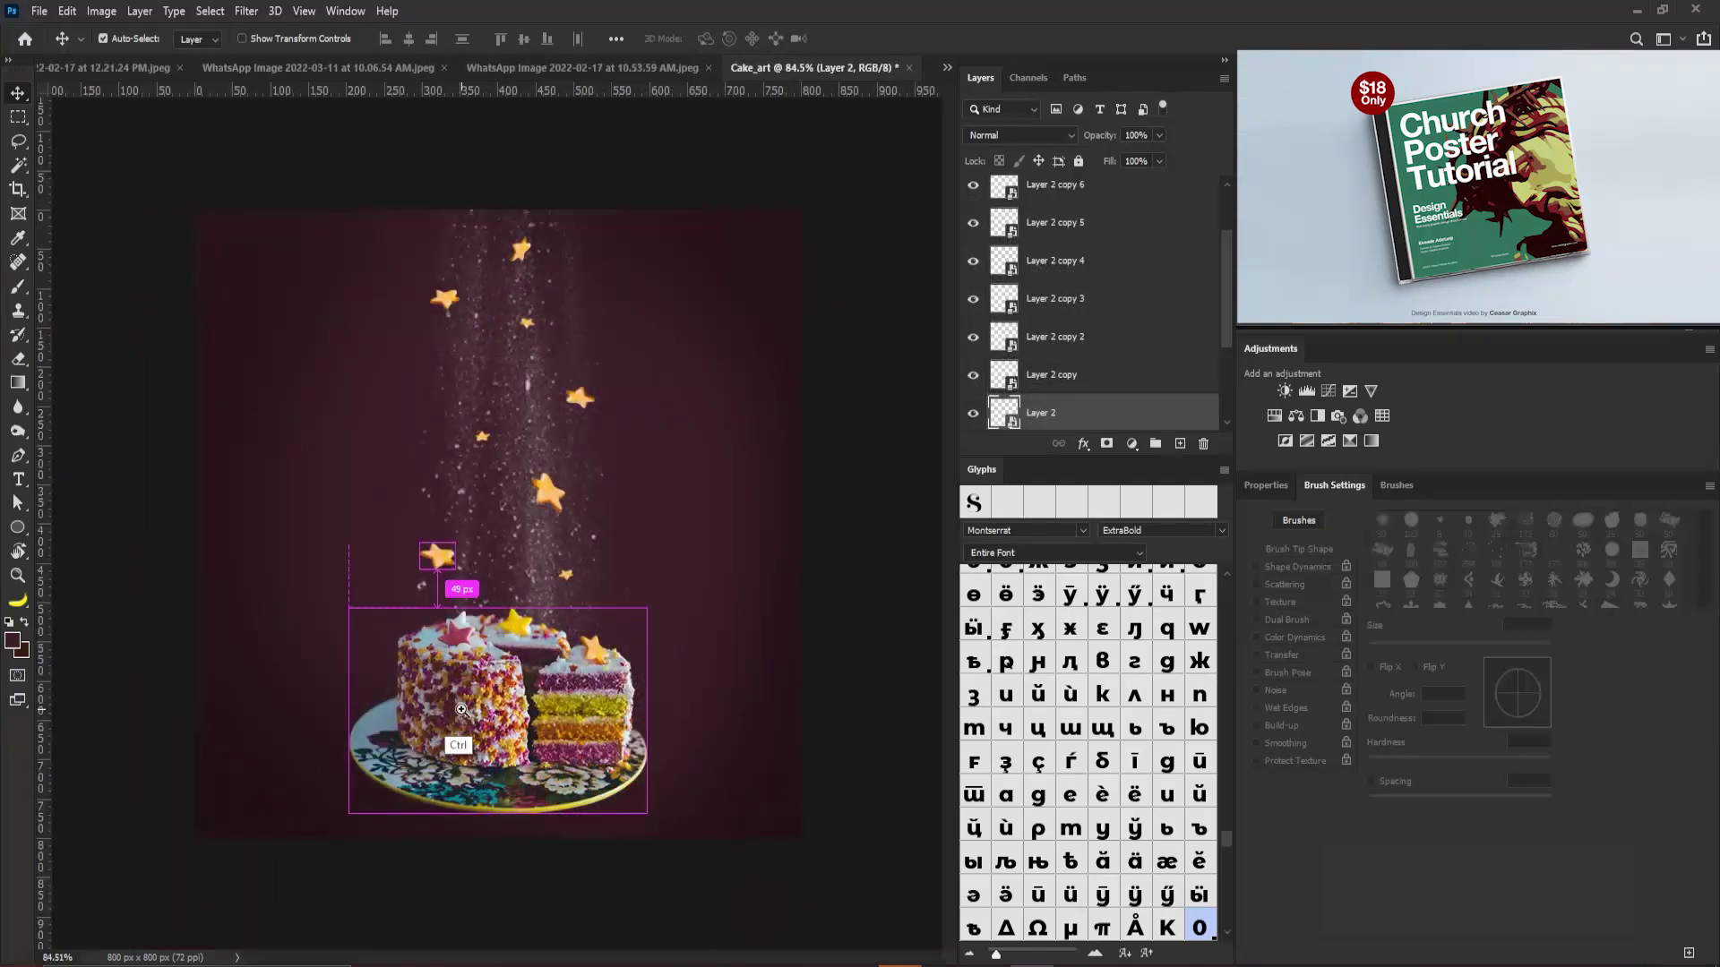
# Select the star low on the left side of the glitter stream and rasterize its Layer 2
pyautogui.scroll(3, 510, 722)
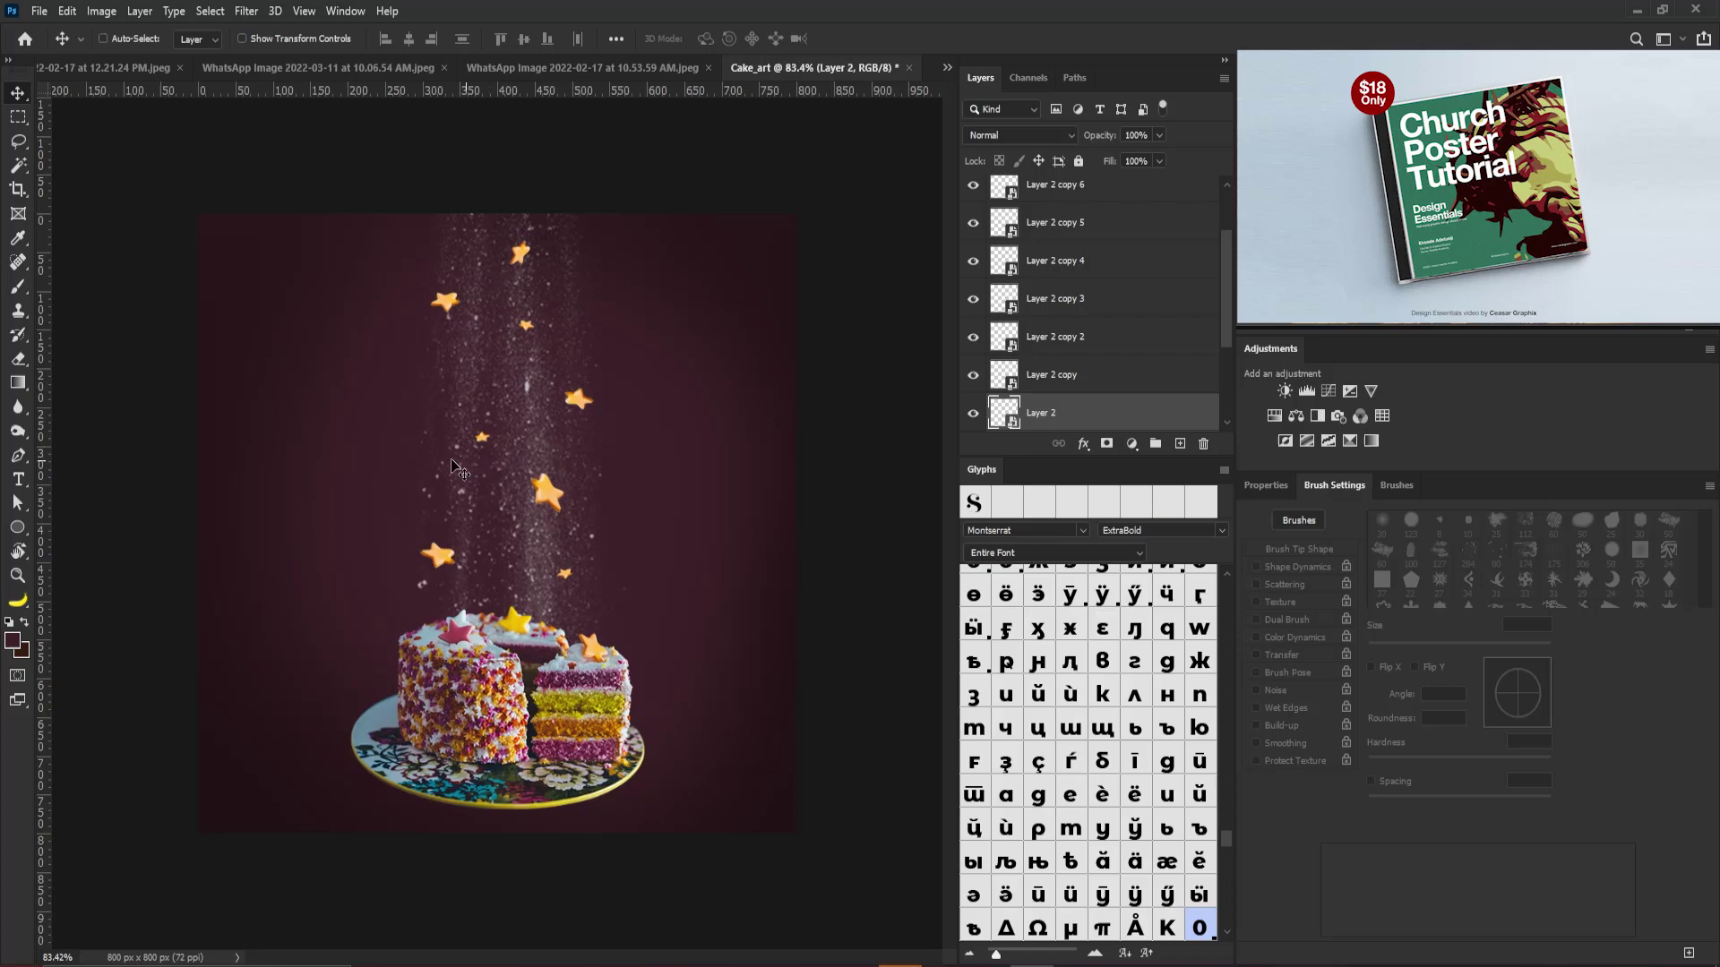
pyautogui.rightClick(445, 557)
pyautogui.click(489, 567)
pyautogui.rightClick(1072, 417)
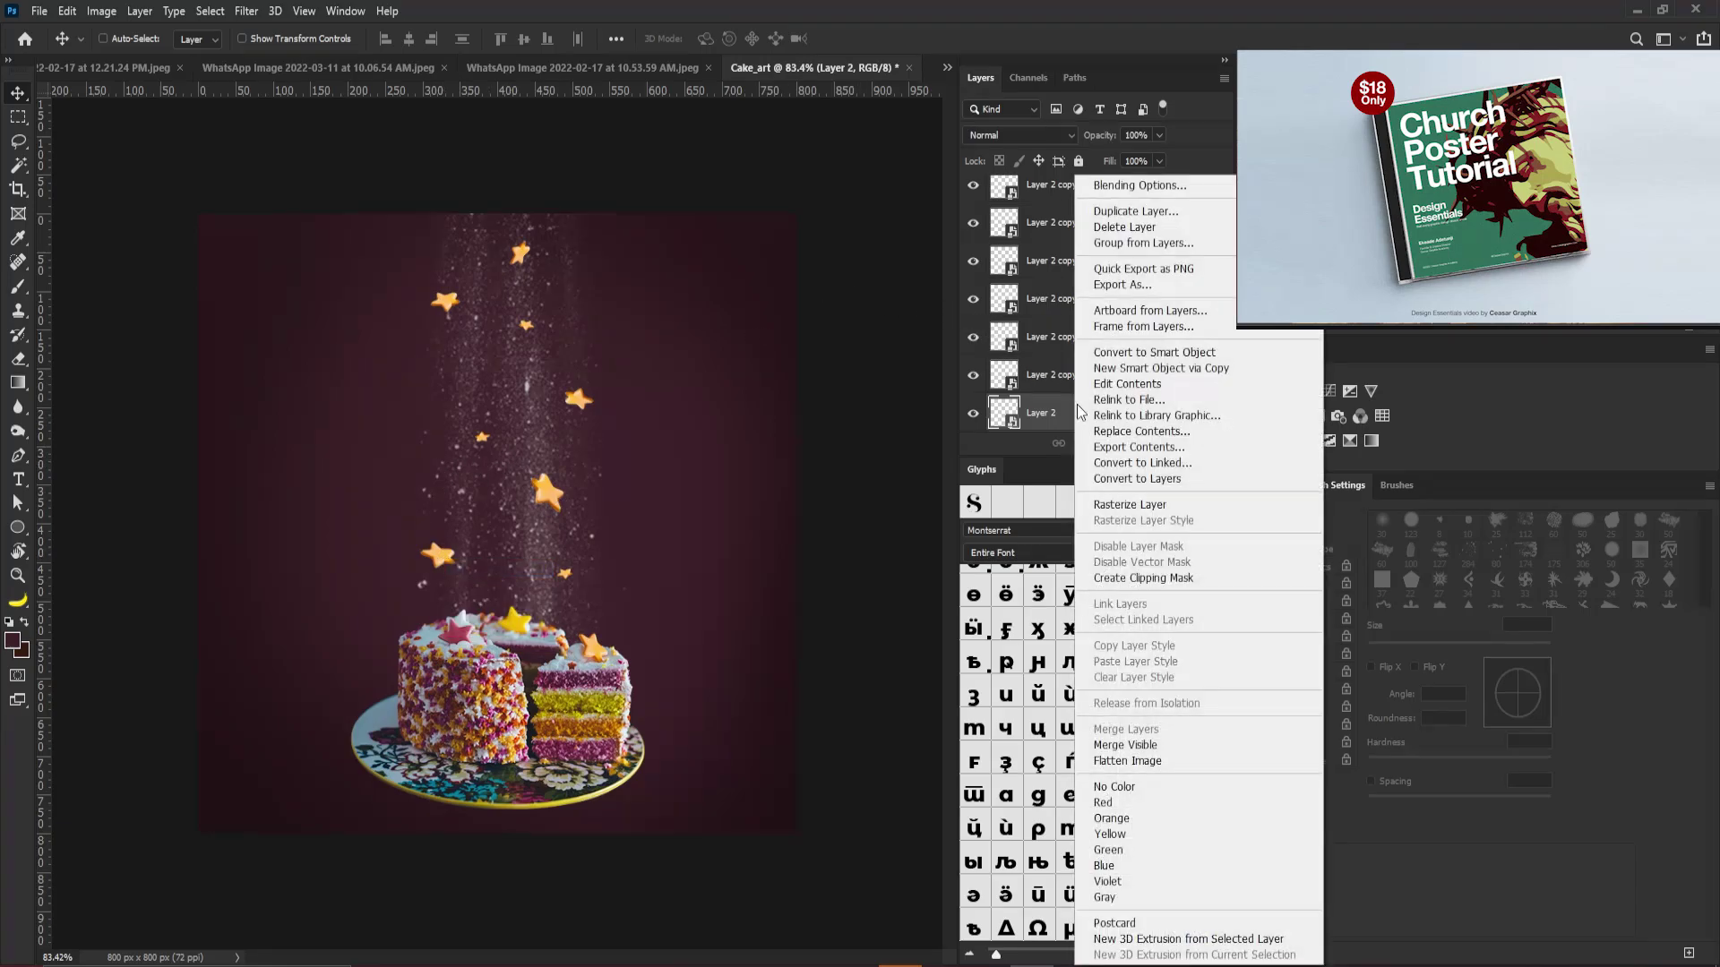
pyautogui.click(1178, 505)
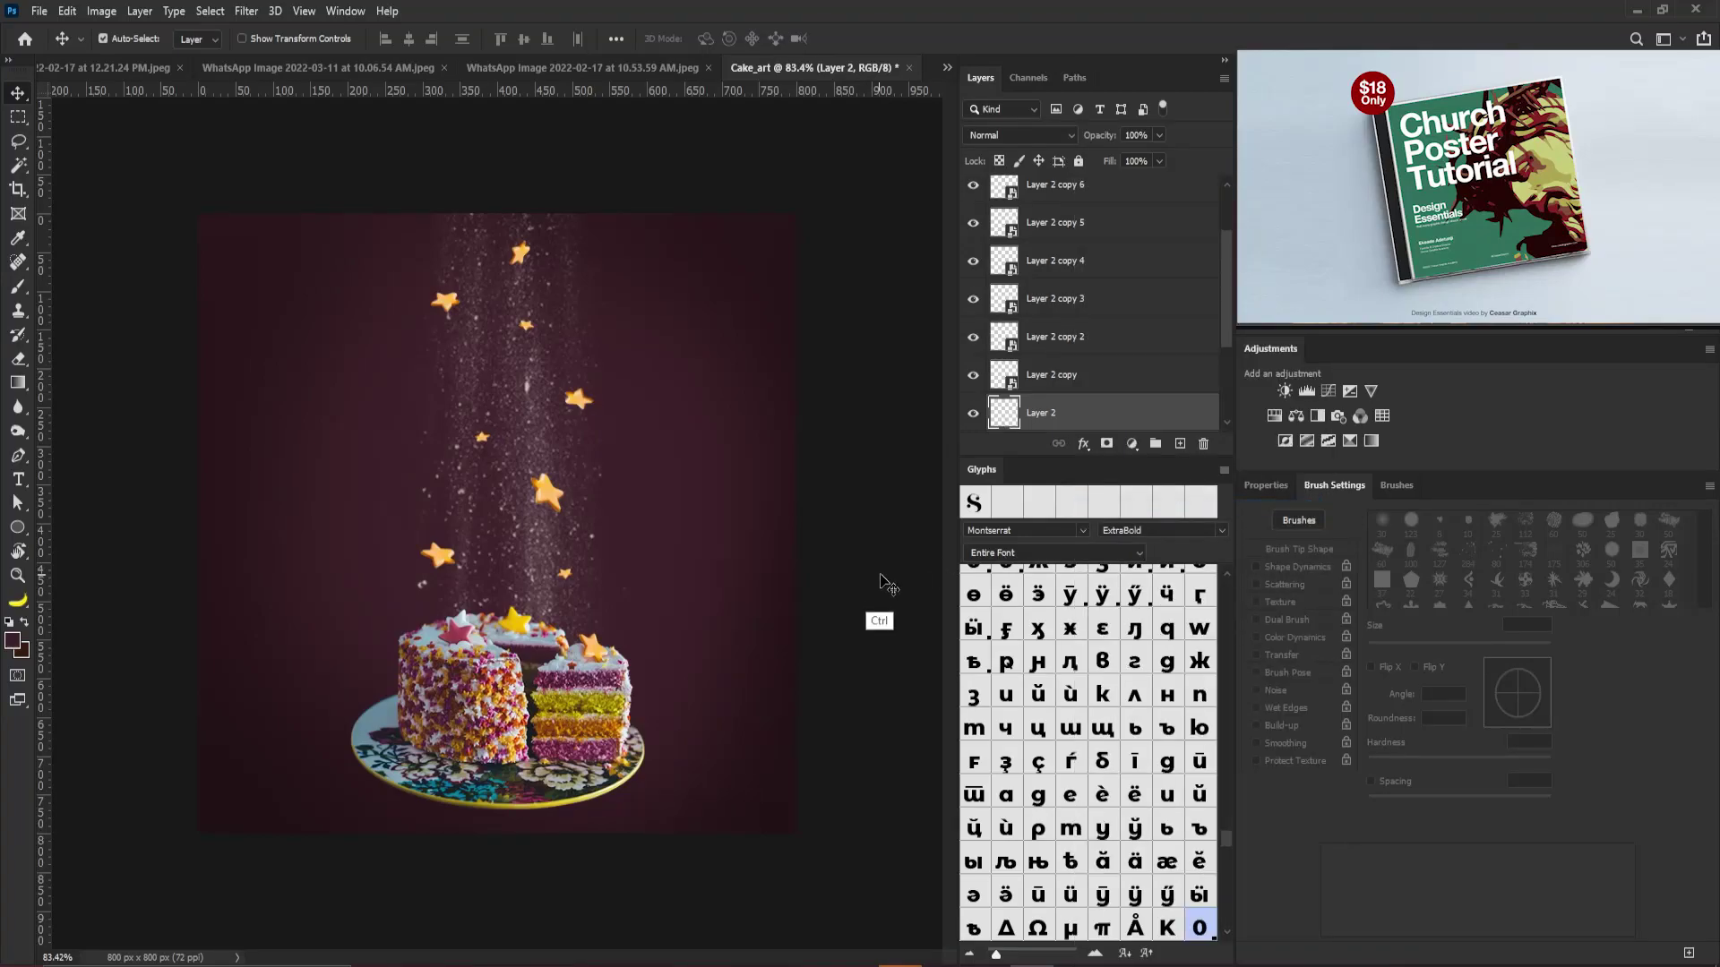
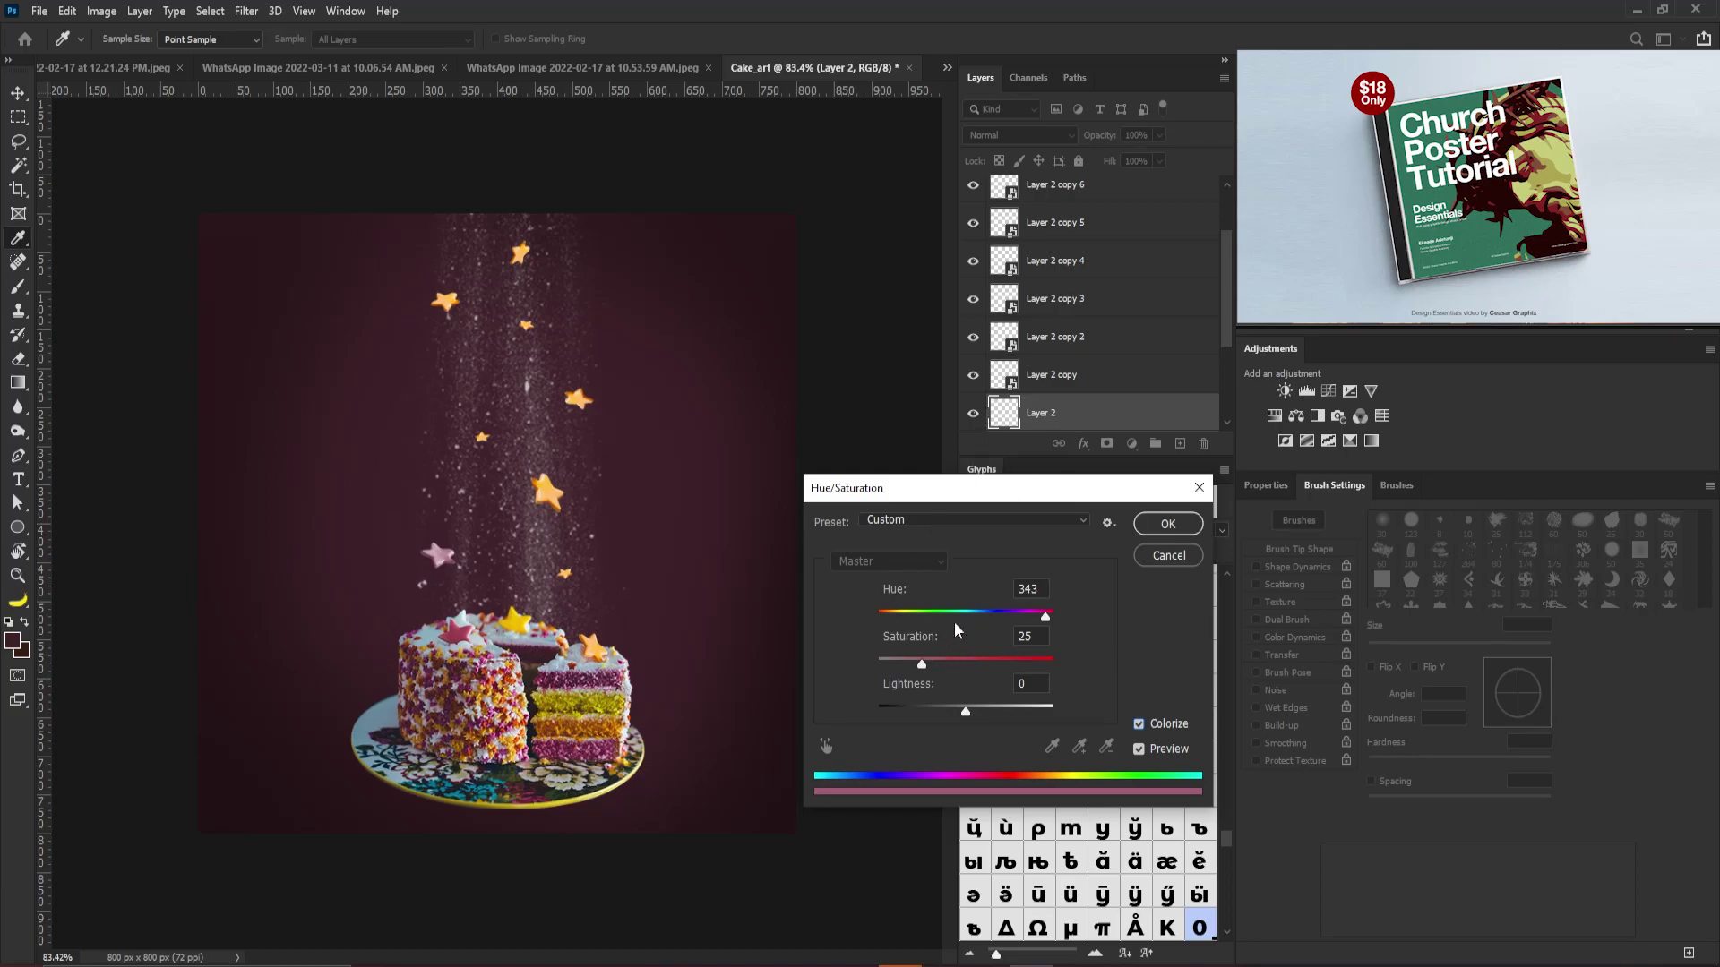
# Colorize the rasterized lower-left star orange-red with Hue/Saturation
pyautogui.moveTo(1035, 627); pyautogui.dragTo(1027, 663)
pyautogui.moveTo(1045, 665); pyautogui.dragTo(1044, 665)
pyautogui.moveTo(888, 617); pyautogui.dragTo(887, 620)
pyautogui.click(1166, 526)
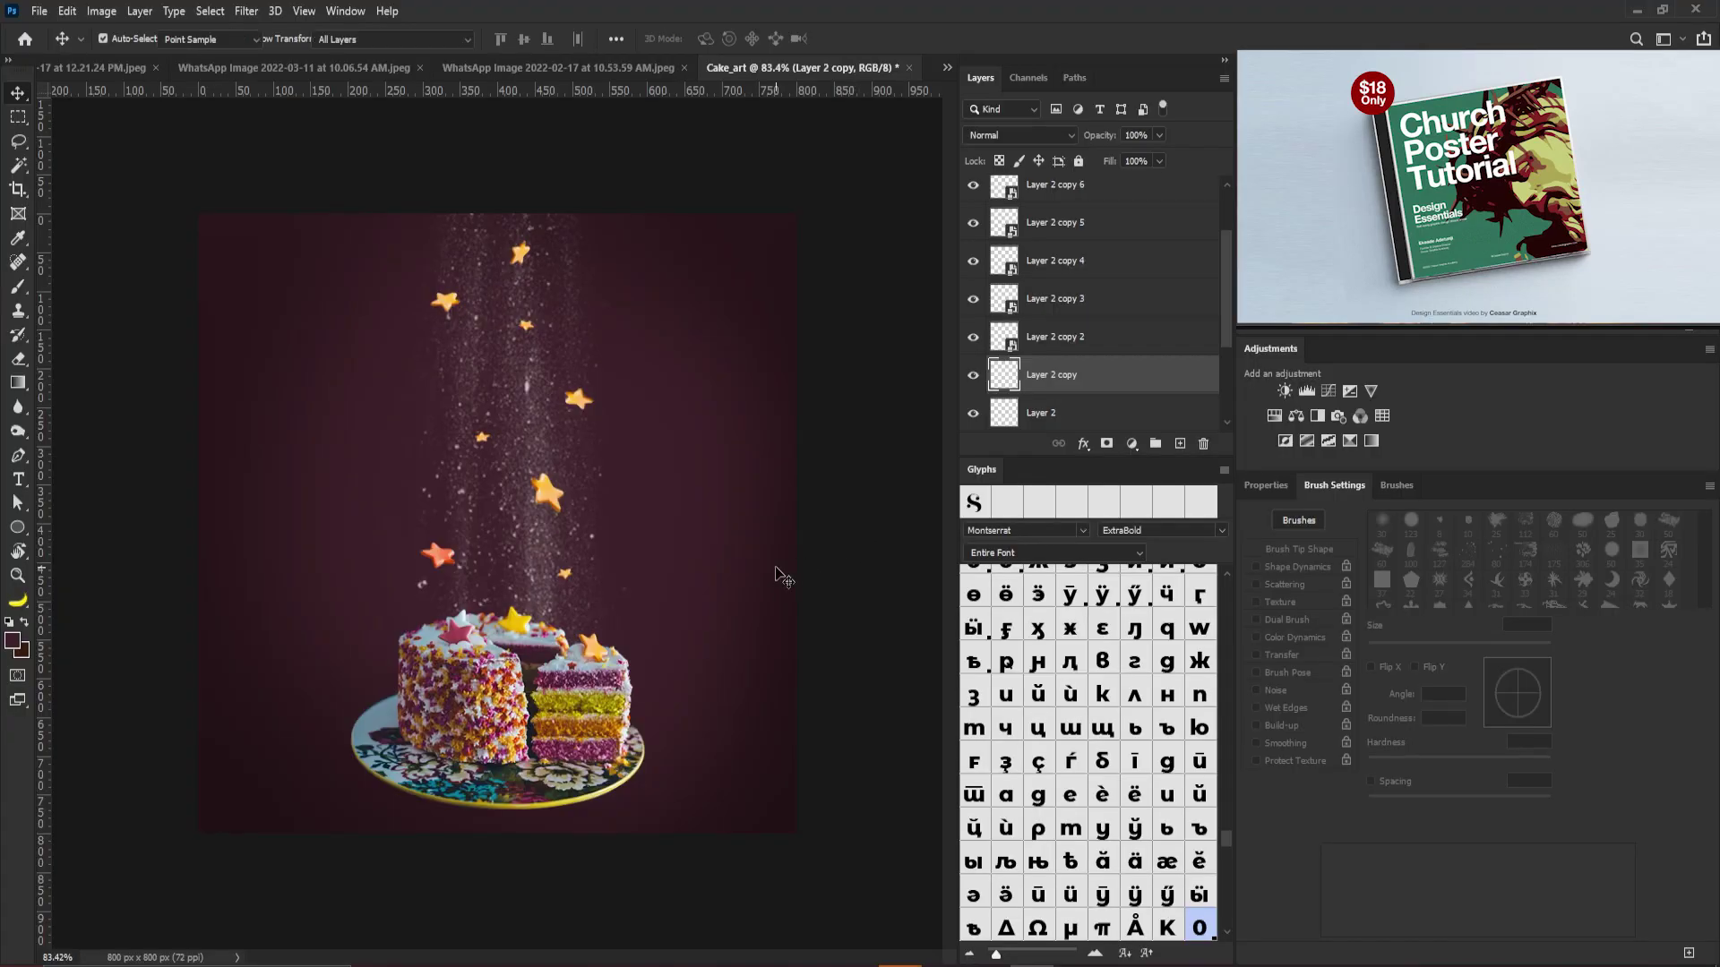
# Turn the Layer 2 copy star silver-white with Hue/Saturation, using Colorize with saturation 0 and lightness +43
pyautogui.hotkey('ctrl', 'u')
pyautogui.moveTo(991, 493); pyautogui.dragTo(992, 530)
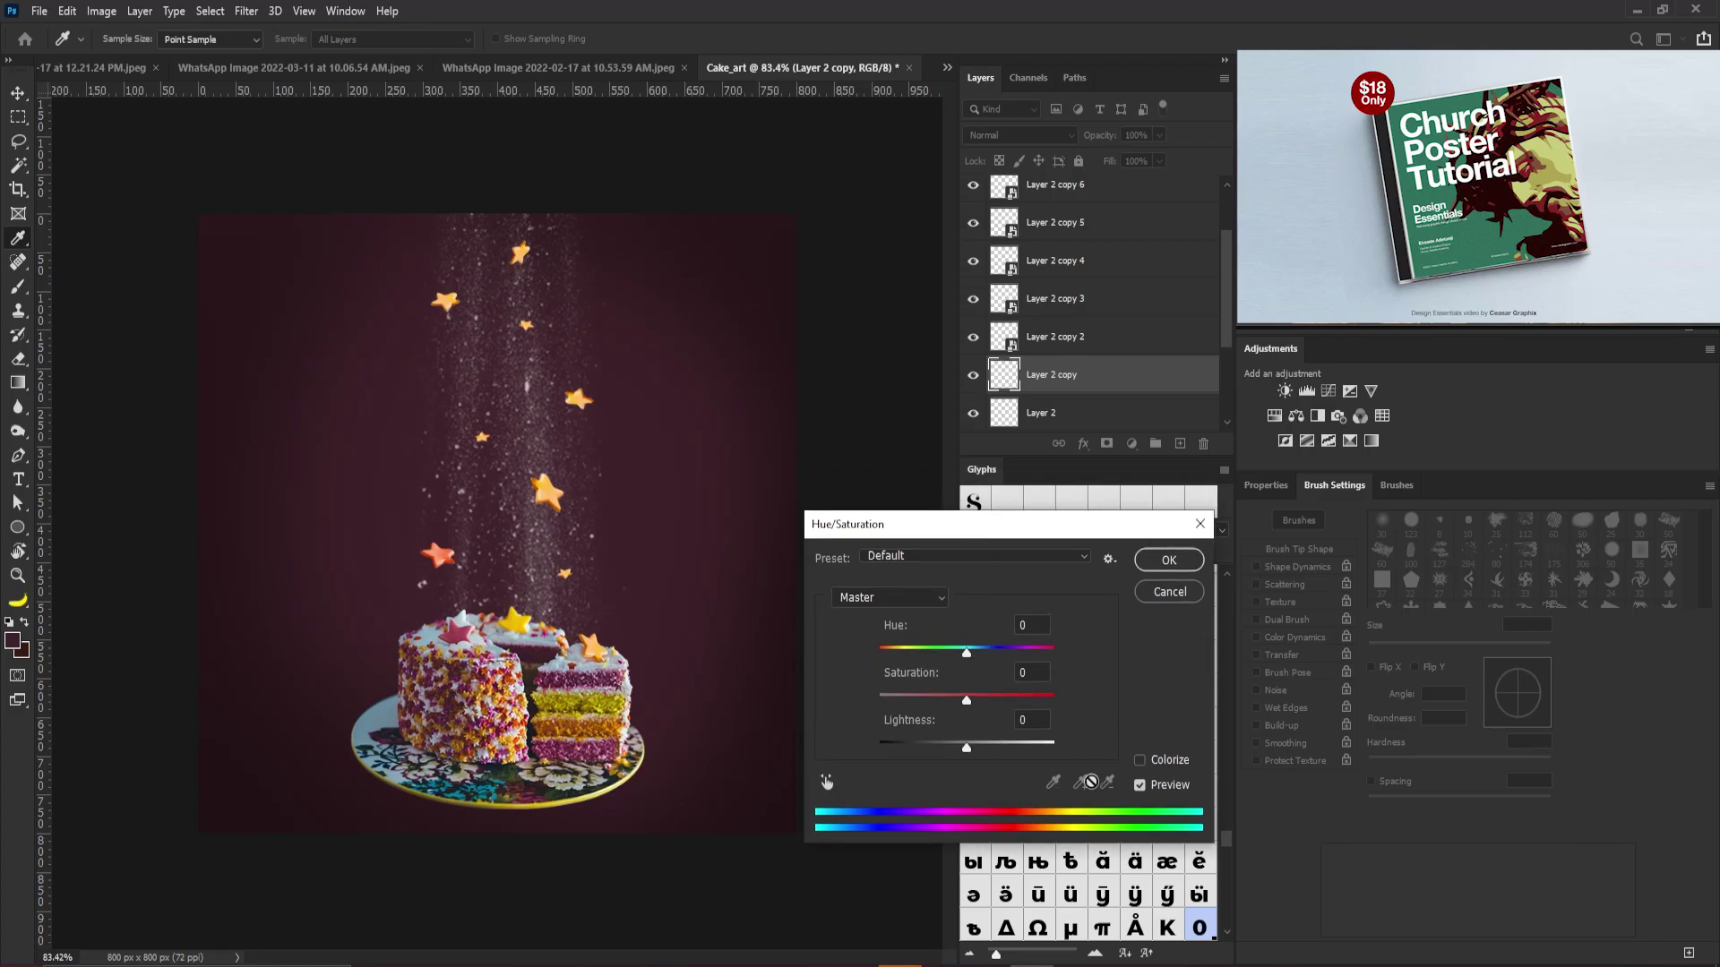
pyautogui.click(1139, 761)
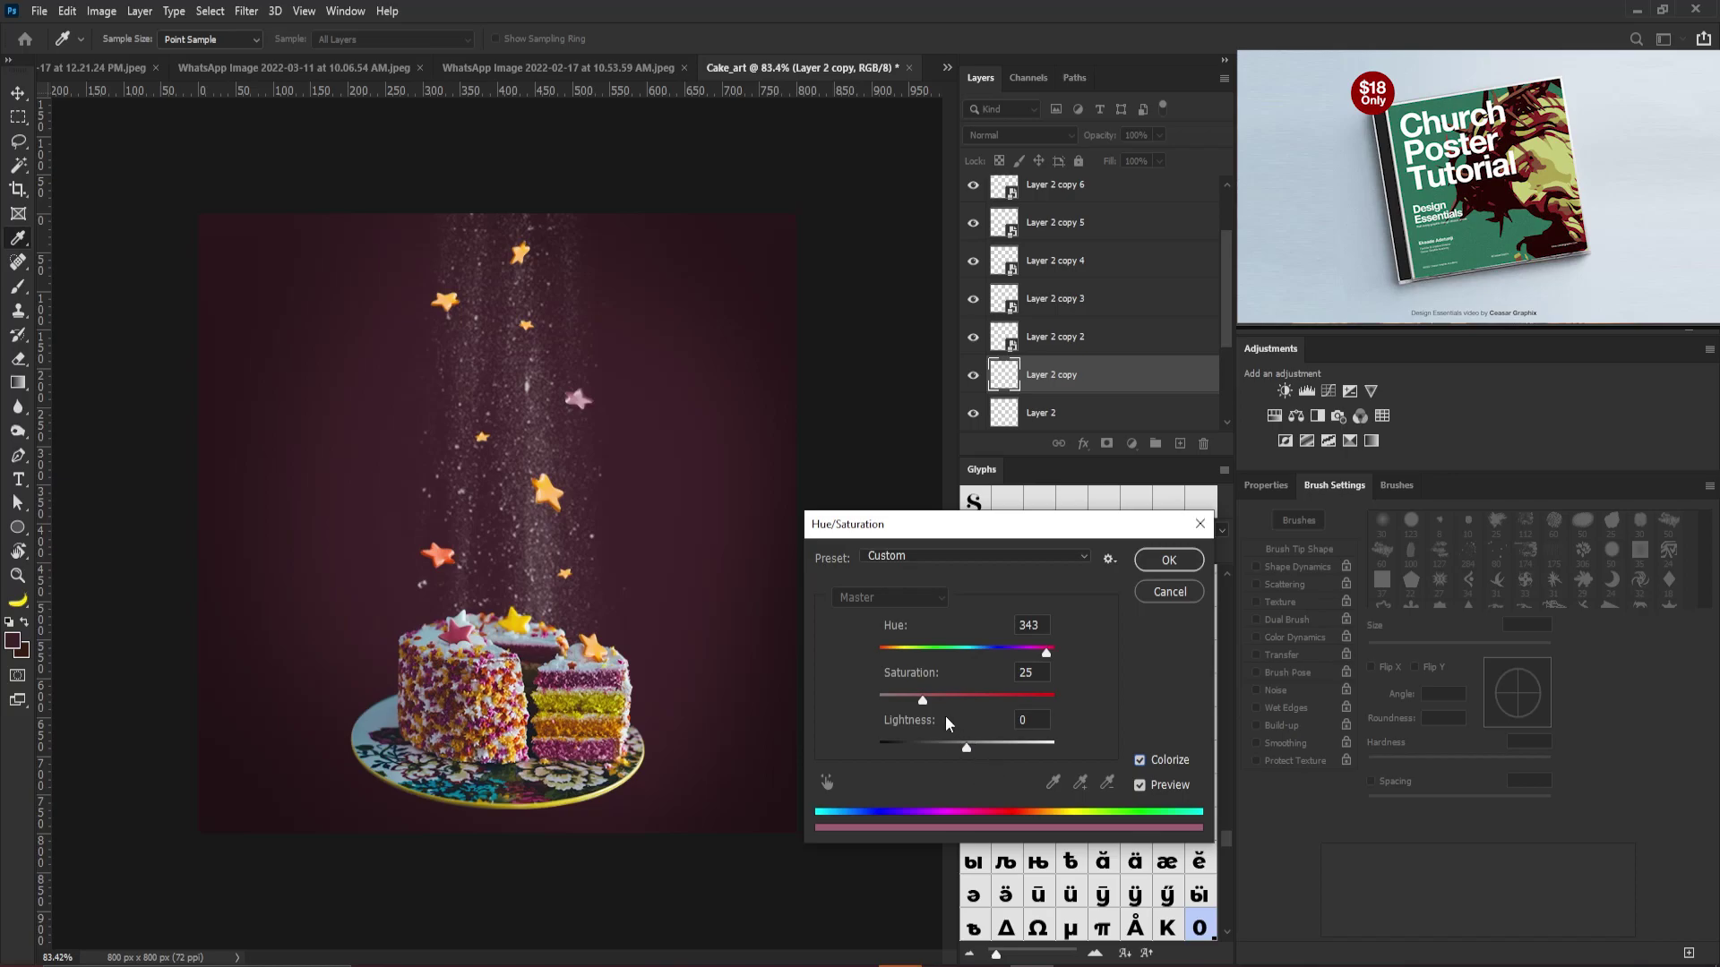
pyautogui.moveTo(928, 706); pyautogui.dragTo(758, 710)
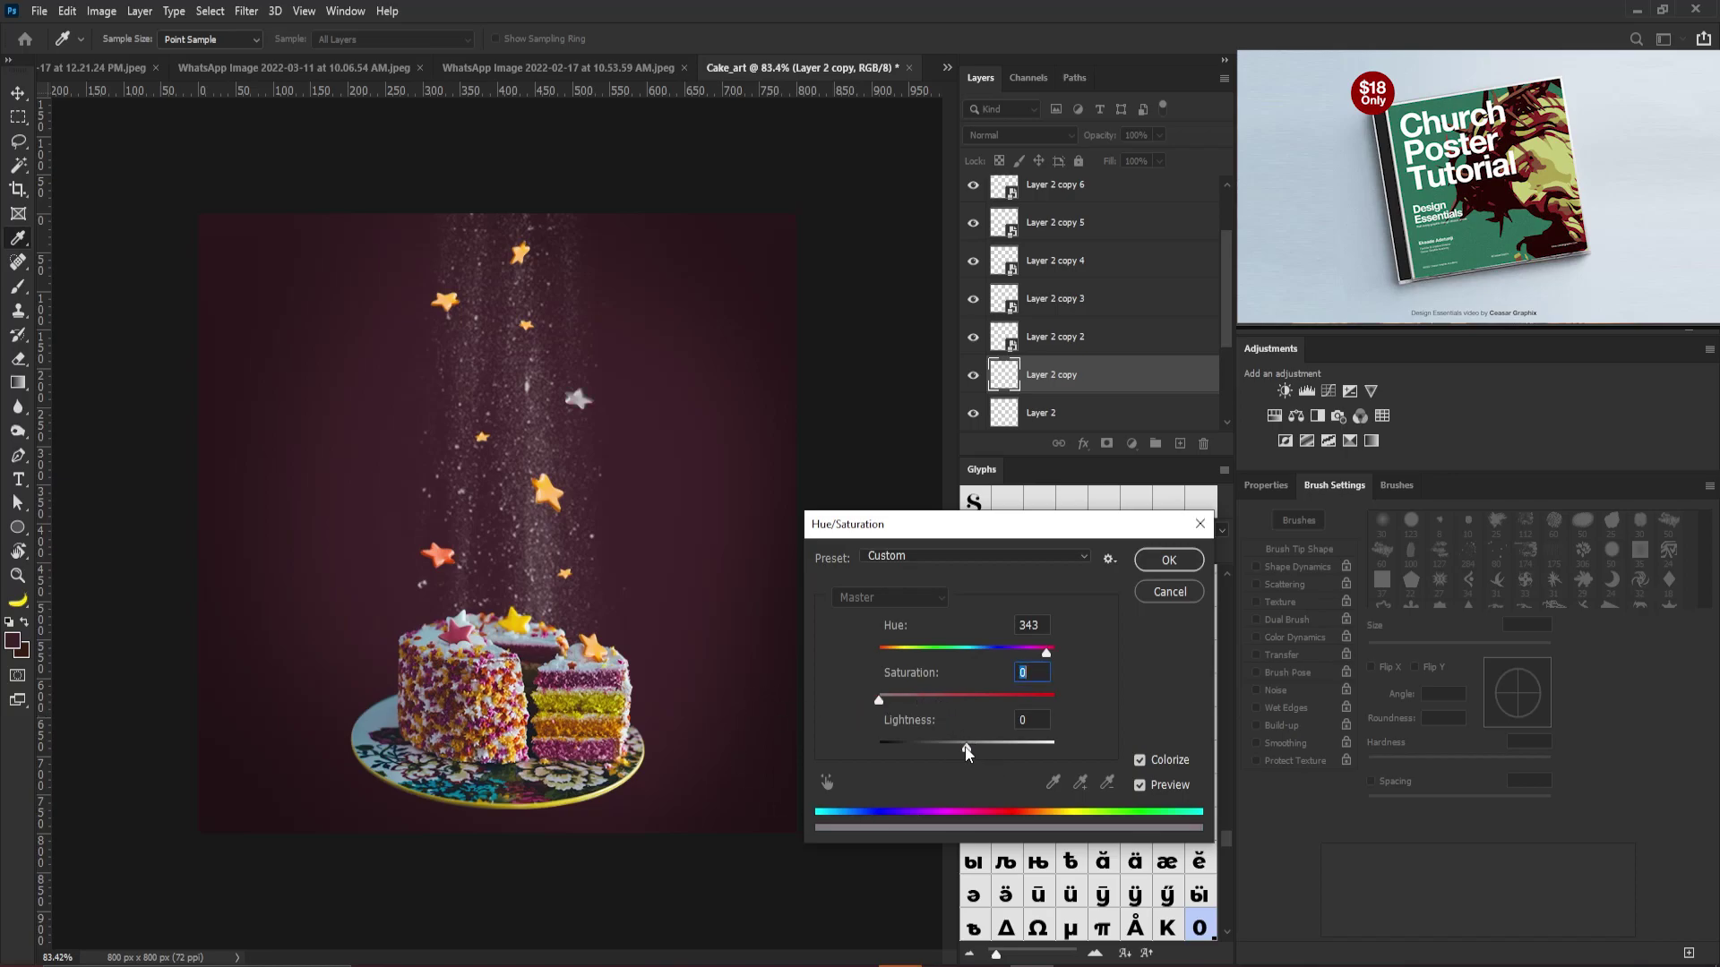
pyautogui.moveTo(966, 750); pyautogui.dragTo(1004, 751)
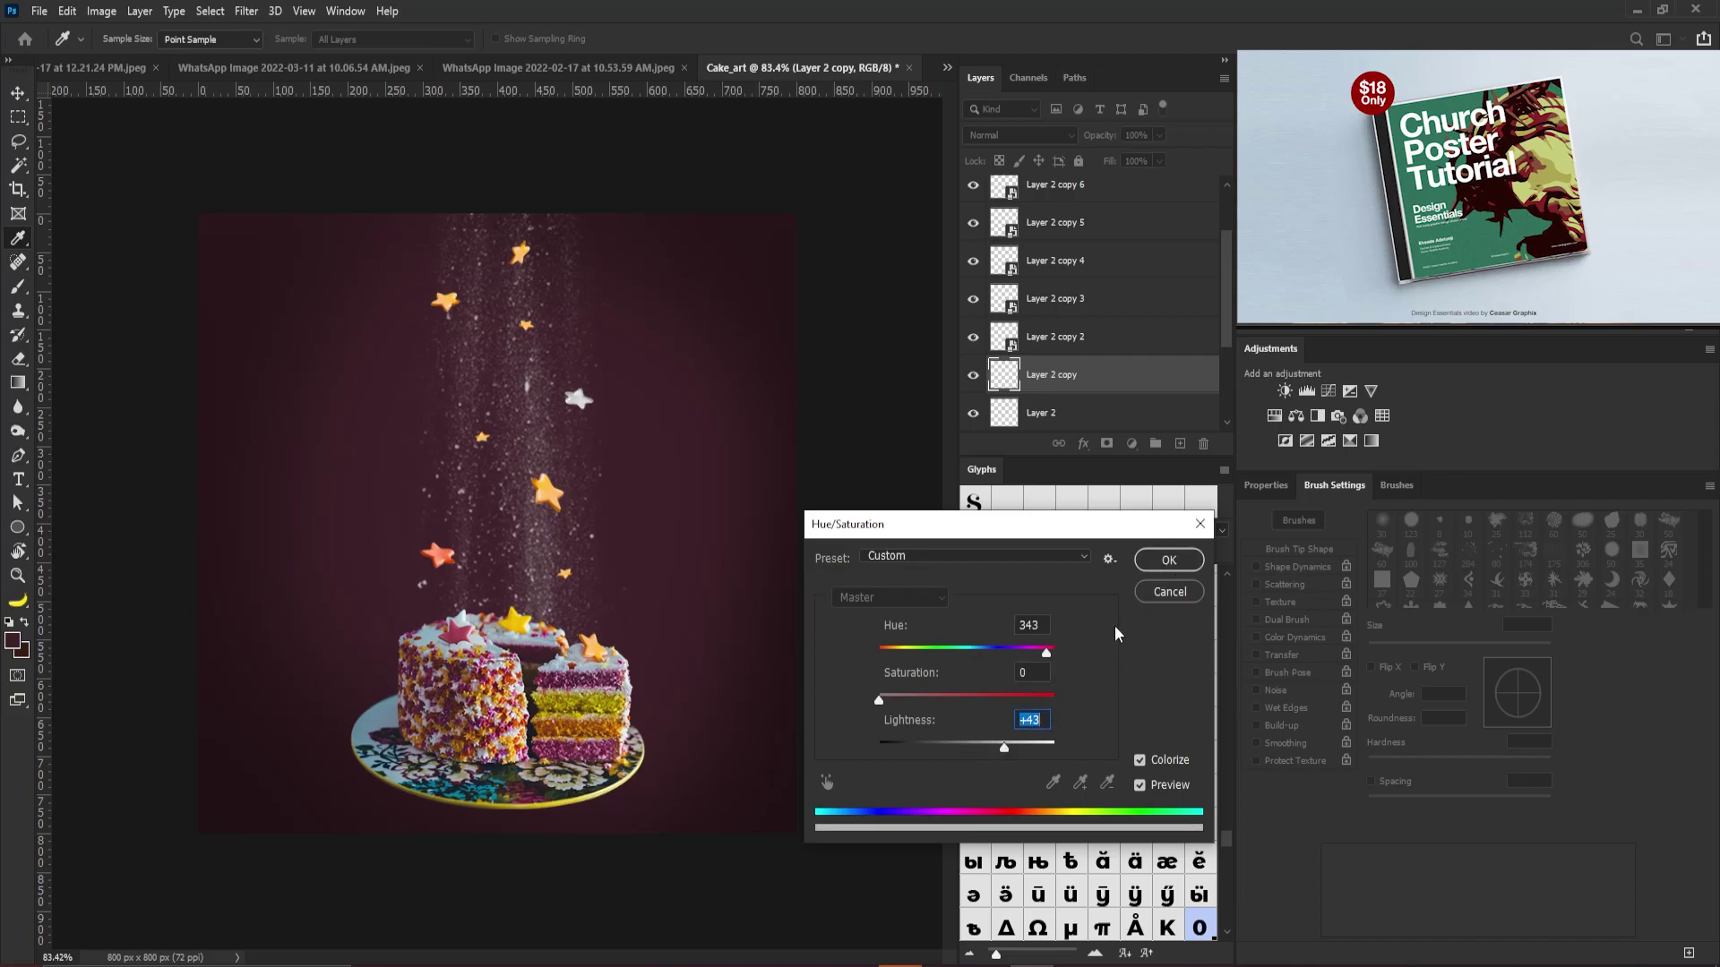
pyautogui.click(1163, 561)
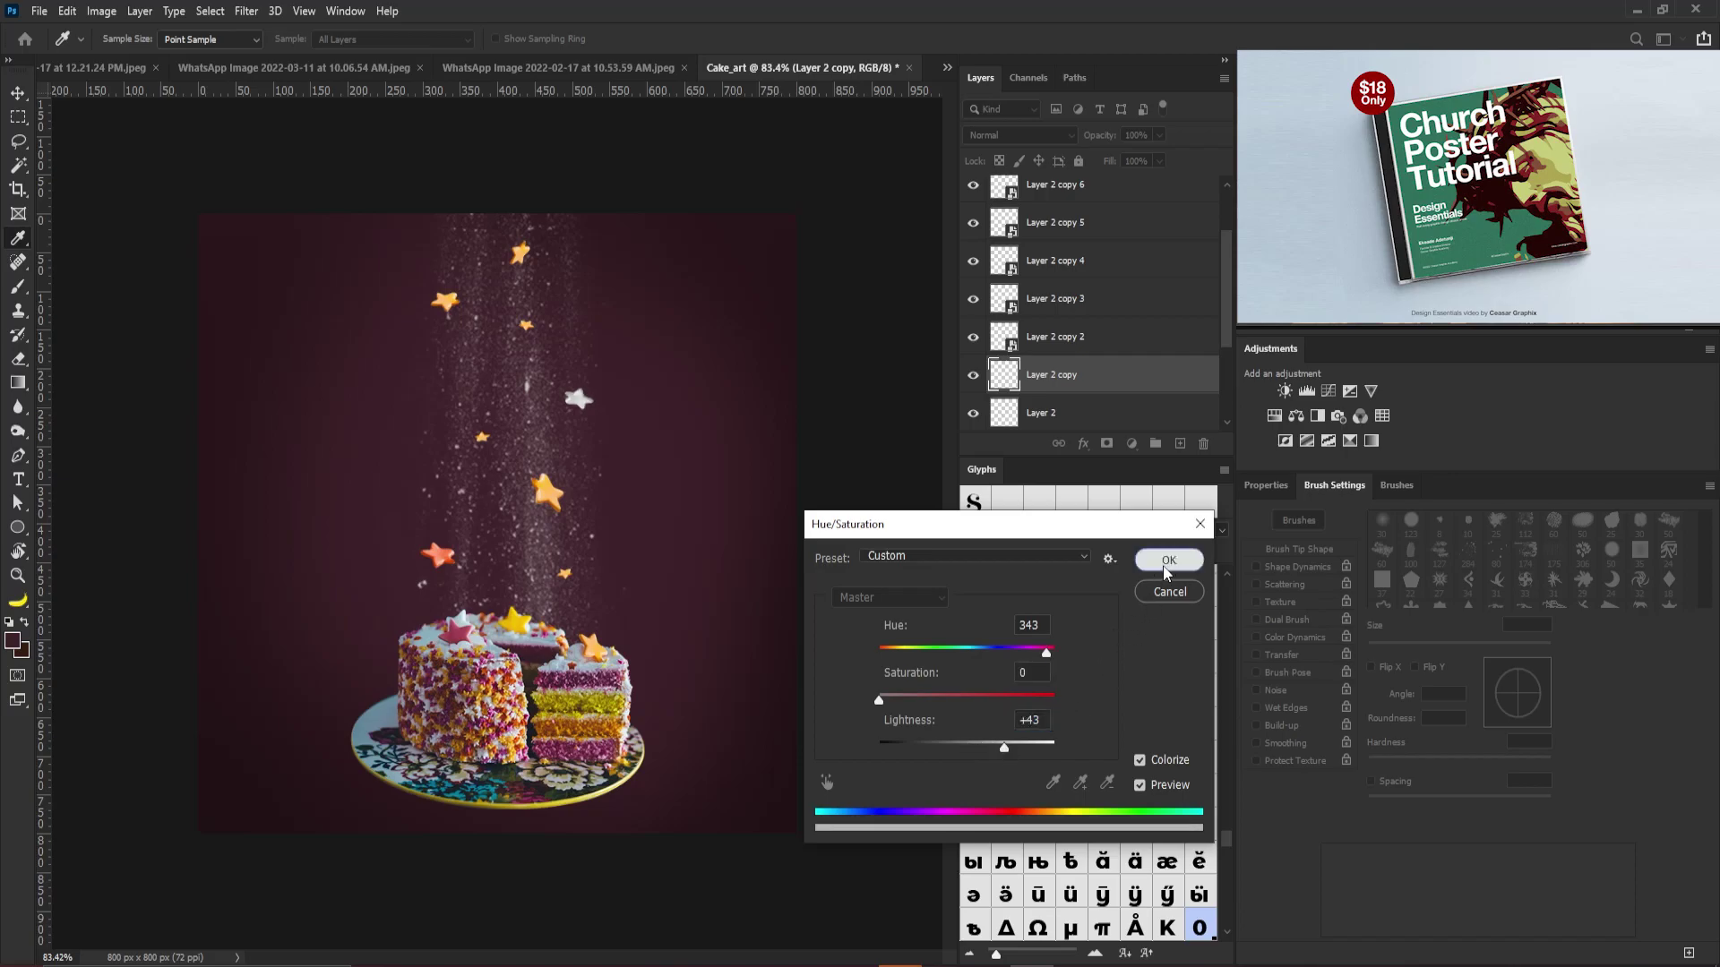
# Select the large star in the middle of the glitter stream and rasterize its layer, Layer 2 copy 6
pyautogui.rightClick(544, 492)
pyautogui.click(636, 500)
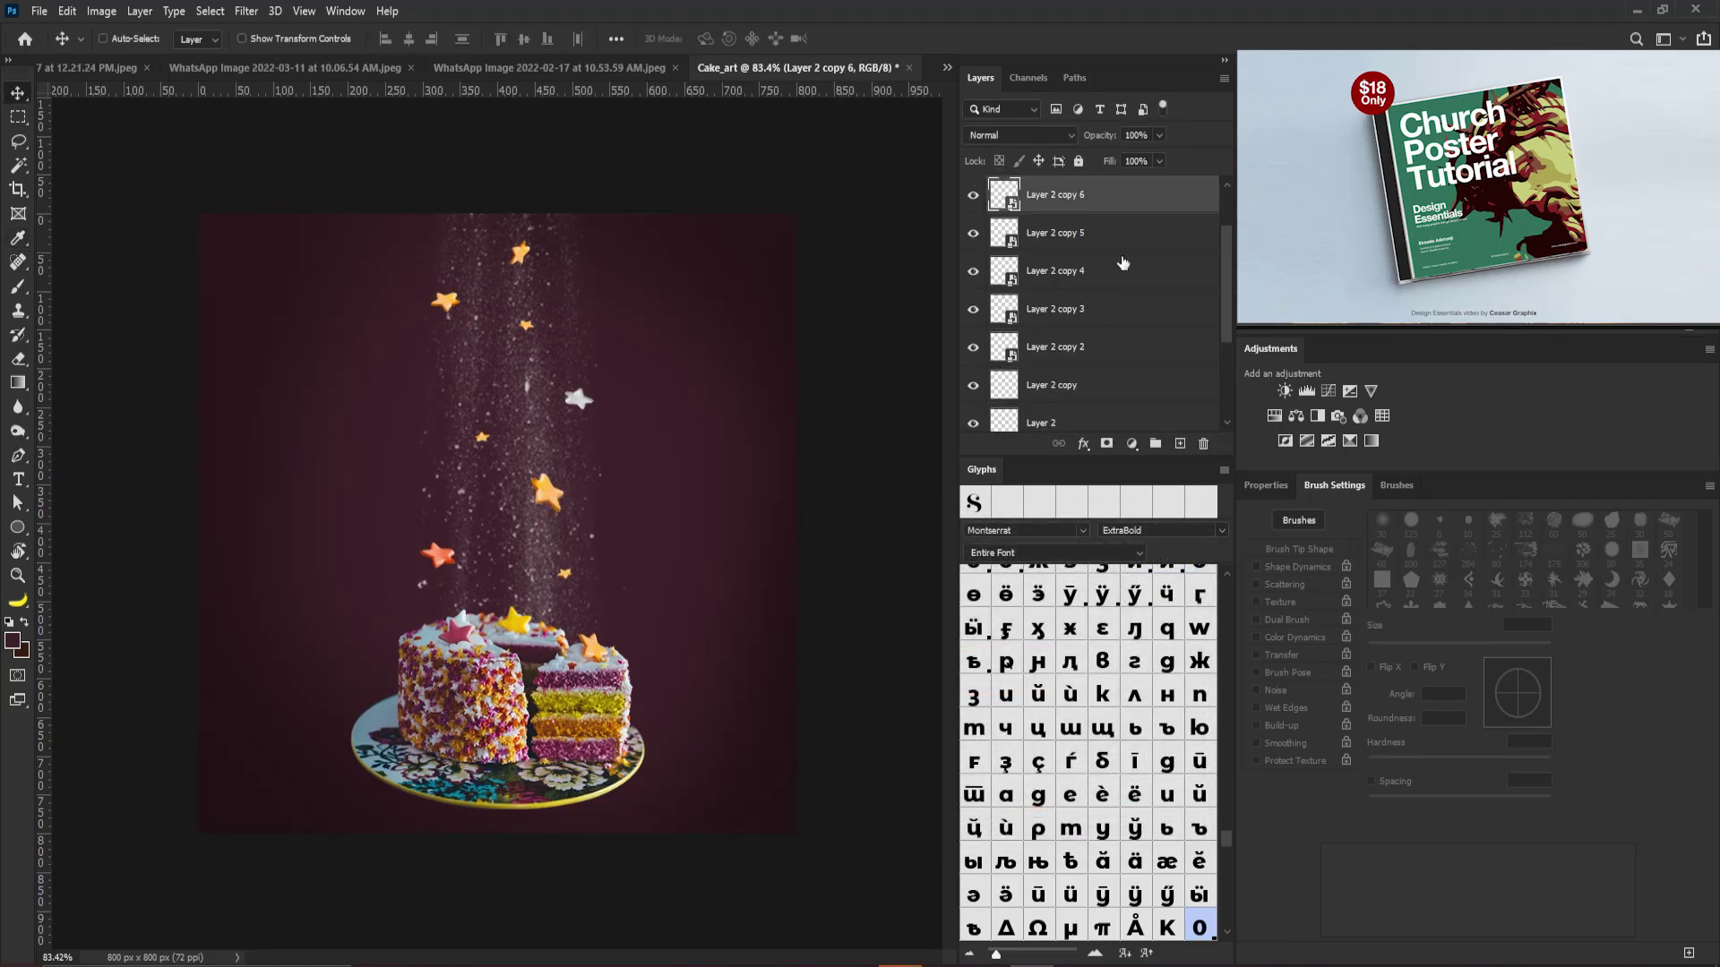
pyautogui.rightClick(1122, 195)
pyautogui.click(1196, 505)
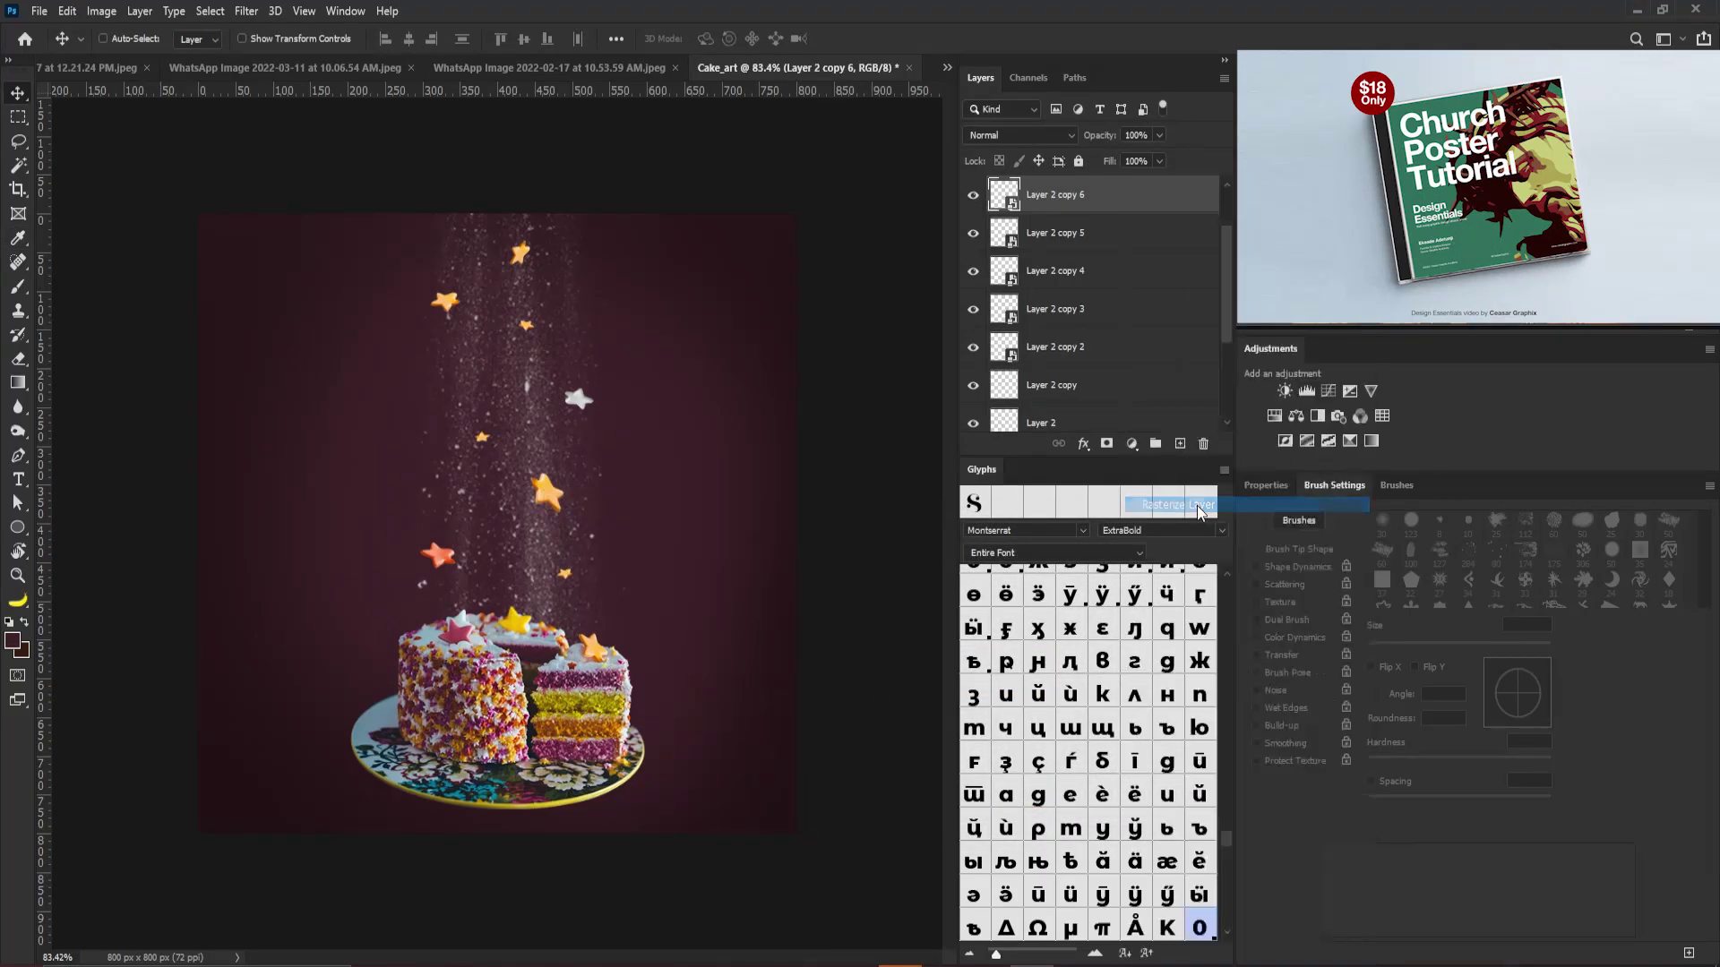
# Colorize the large middle star red with Hue/Saturation, using hue 360 and saturation 79
pyautogui.hotkey('ctrl', 'u')
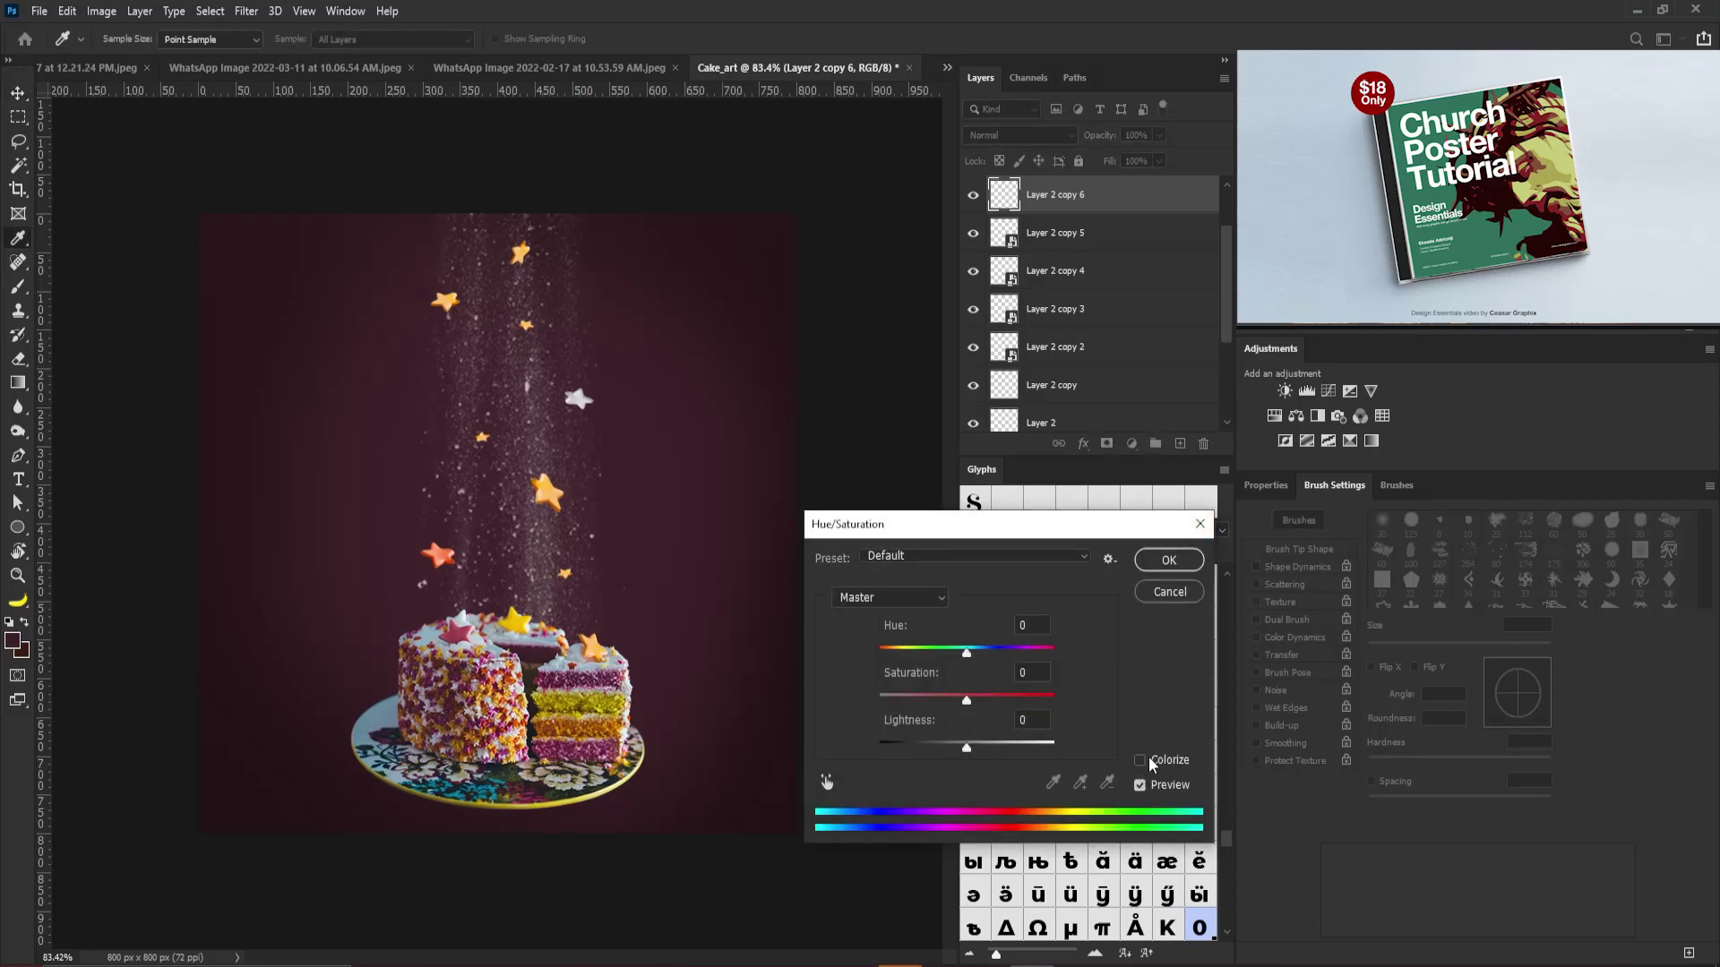
pyautogui.click(1141, 760)
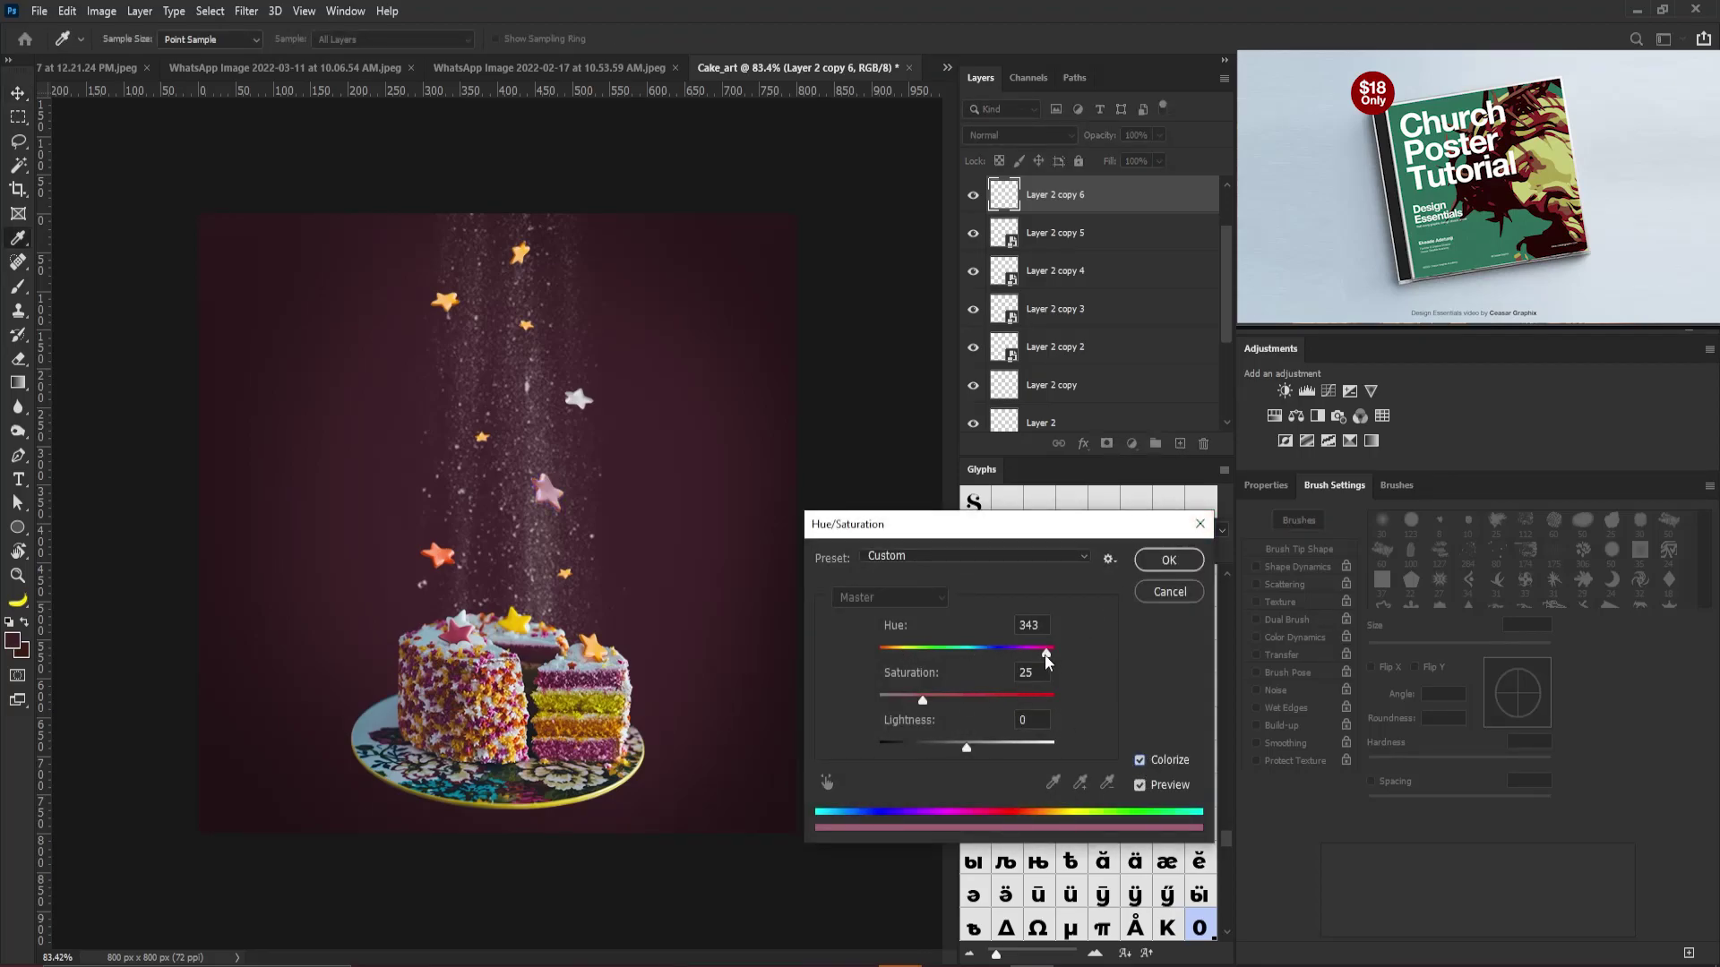
pyautogui.moveTo(1046, 660); pyautogui.dragTo(1139, 756)
pyautogui.moveTo(925, 706); pyautogui.dragTo(1022, 706)
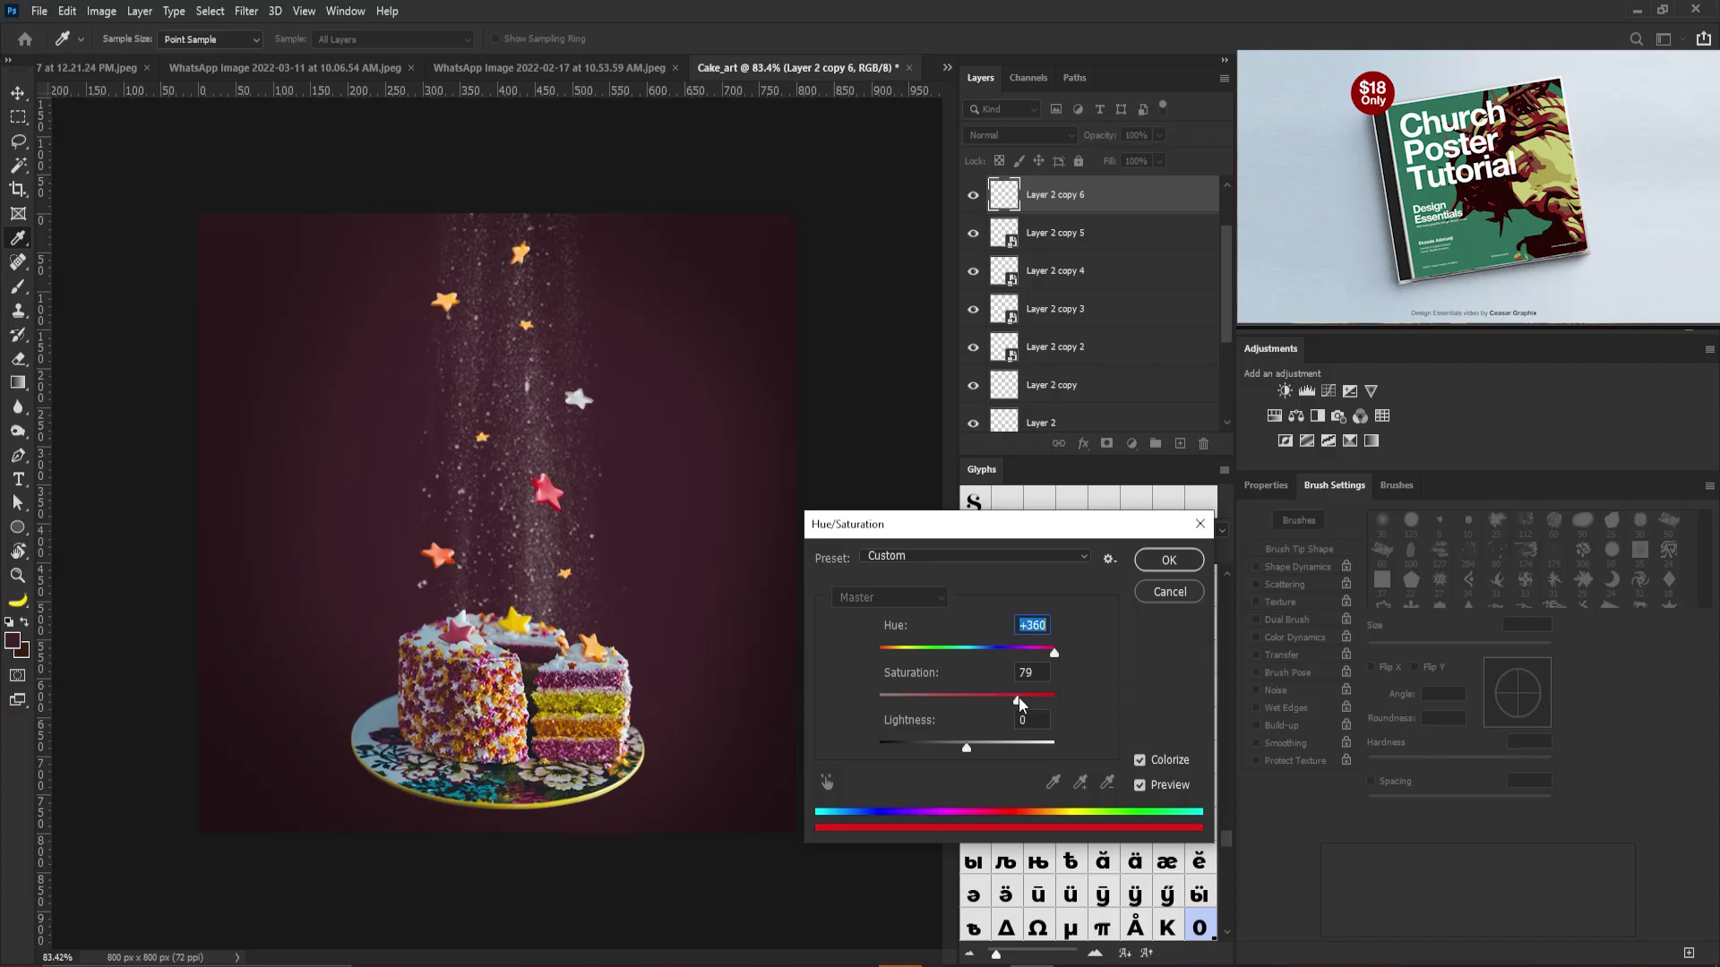
pyautogui.click(1169, 560)
# Select the small orange star just above the cake, Layer 2 copy 3, and duplicate its layer
pyautogui.hotkey('ctrl', 'j')
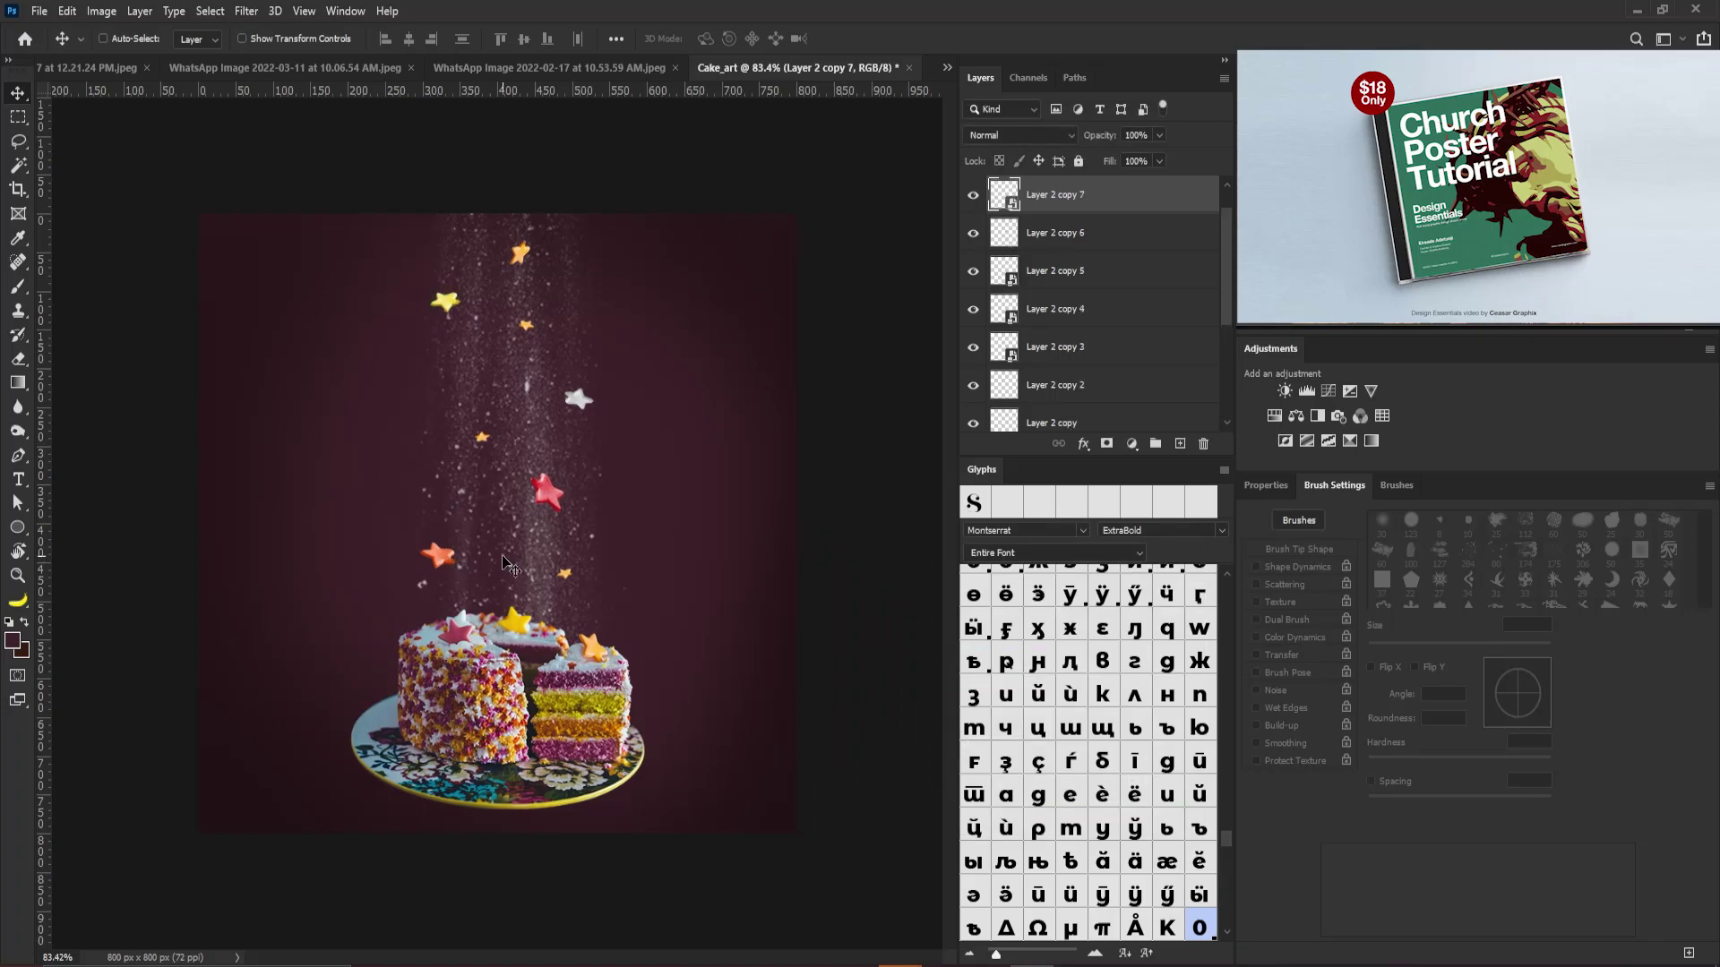
pyautogui.rightClick(557, 573)
pyautogui.click(598, 586)
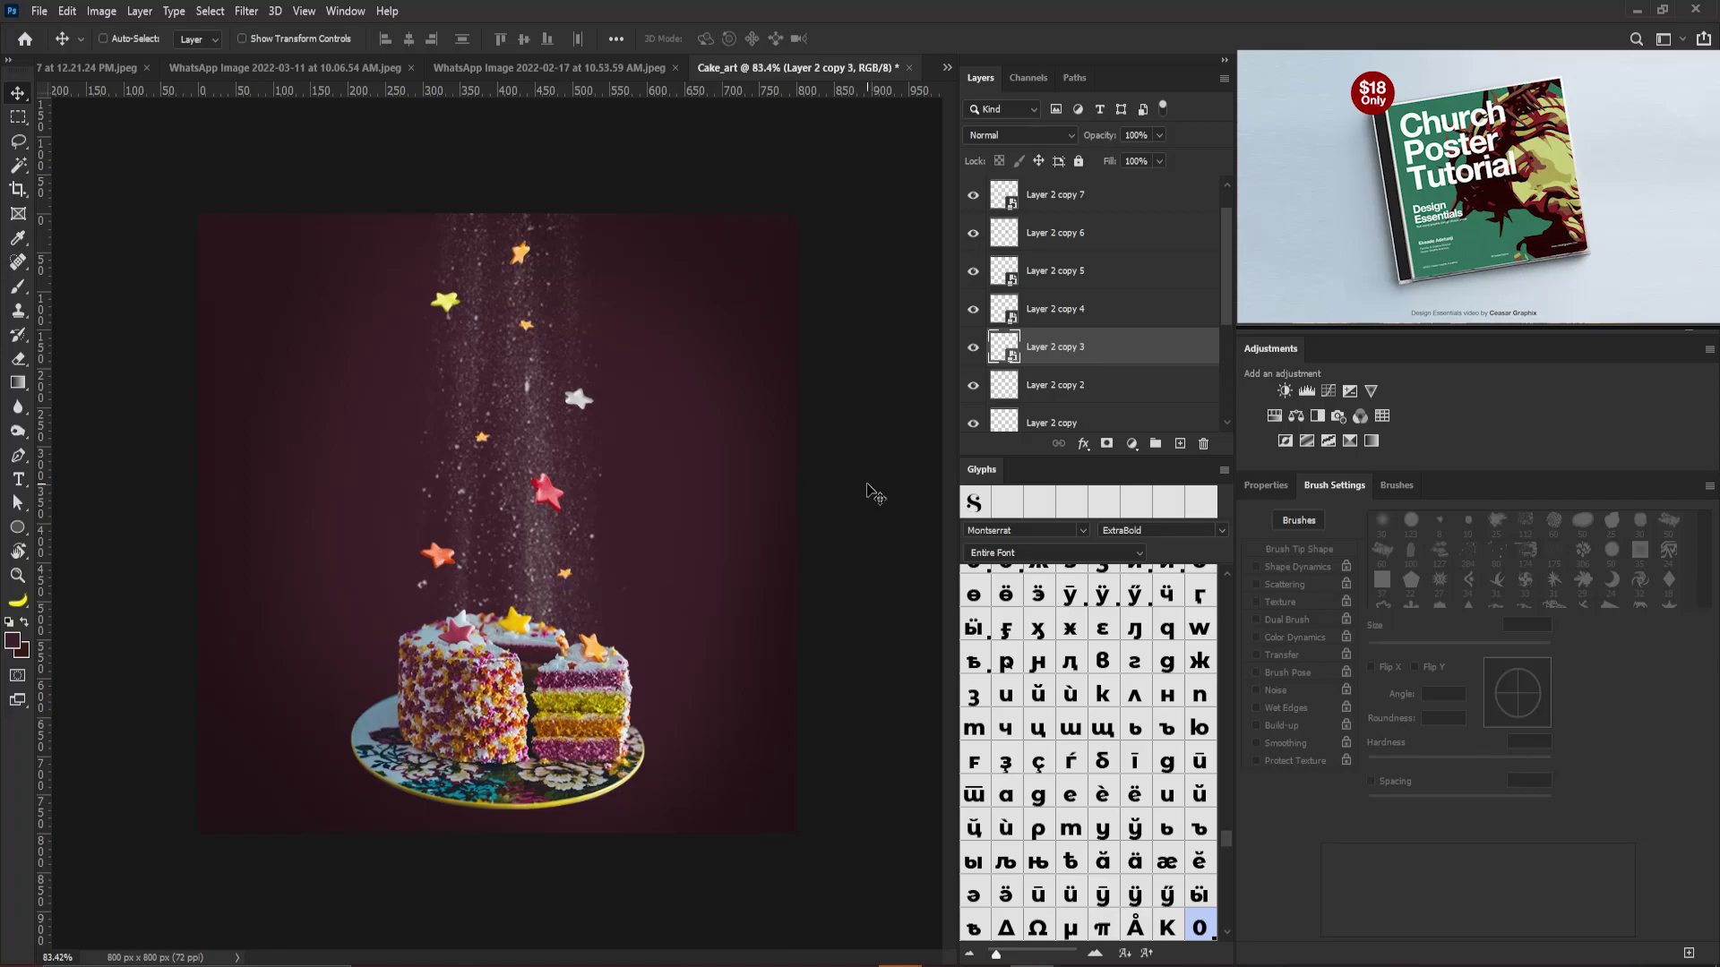
pyautogui.press('ctrl')
pyautogui.hotkey('ctrl', 'j')
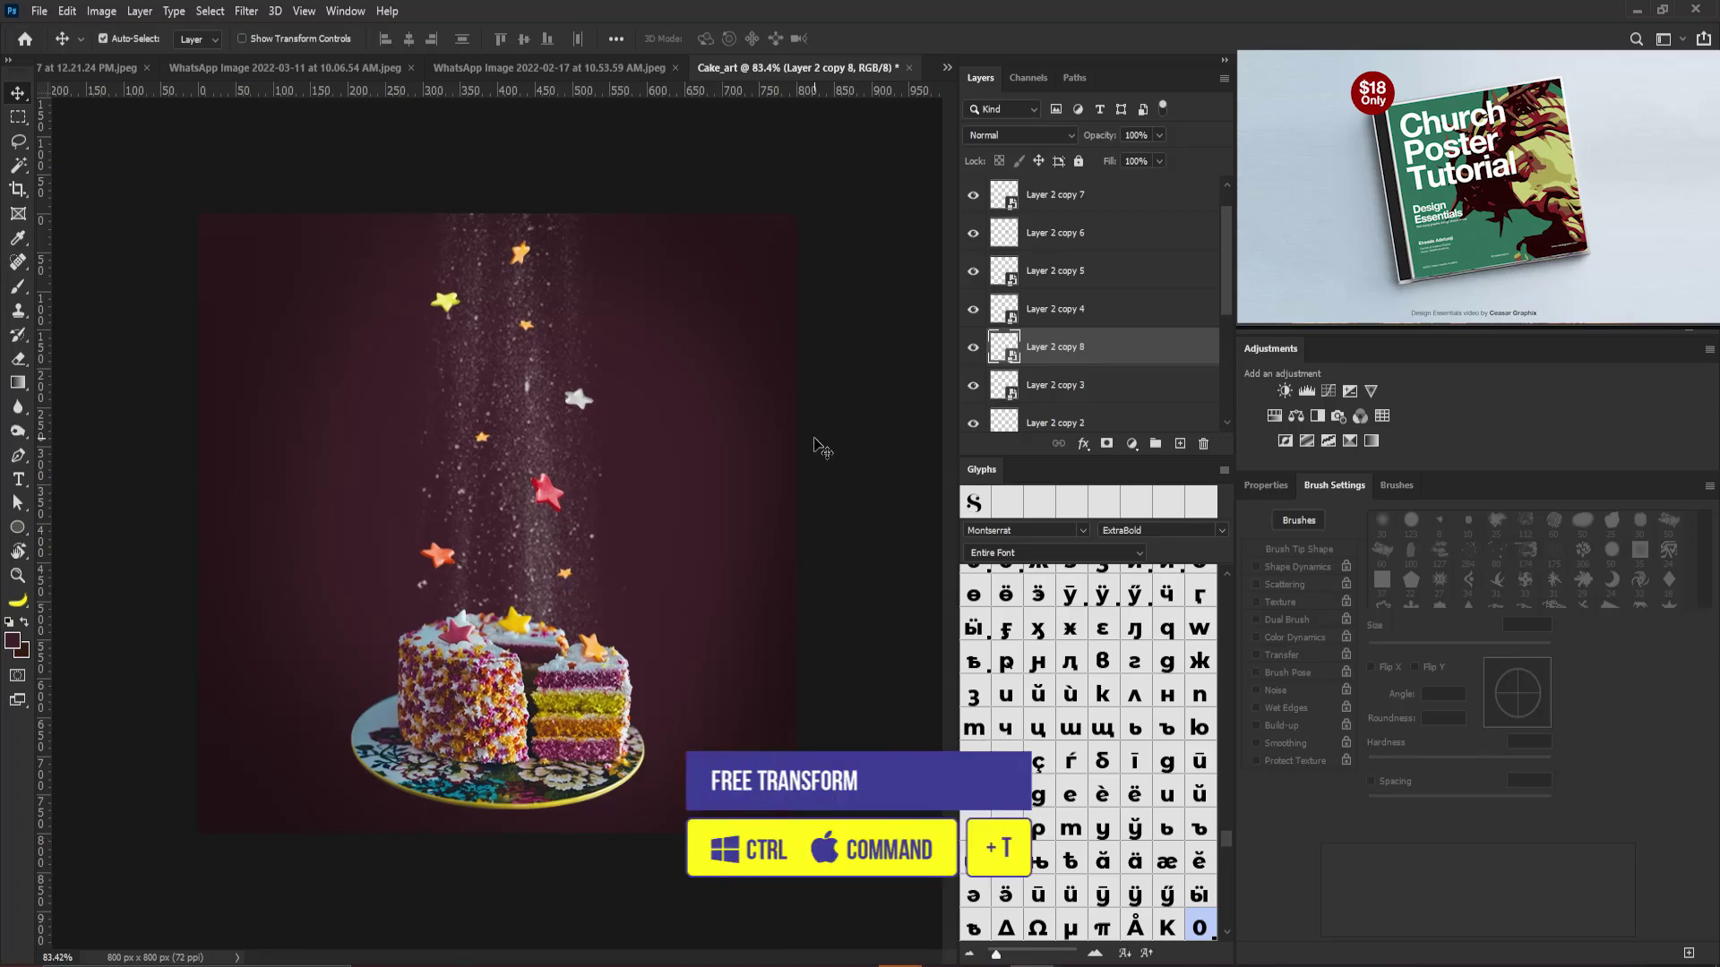
# Enlarge the duplicated small star into a big foreground star, rotate it and place it left of the glitter stream
pyautogui.hotkey('ctrl', 't')
pyautogui.hotkey('ctrl', 't')
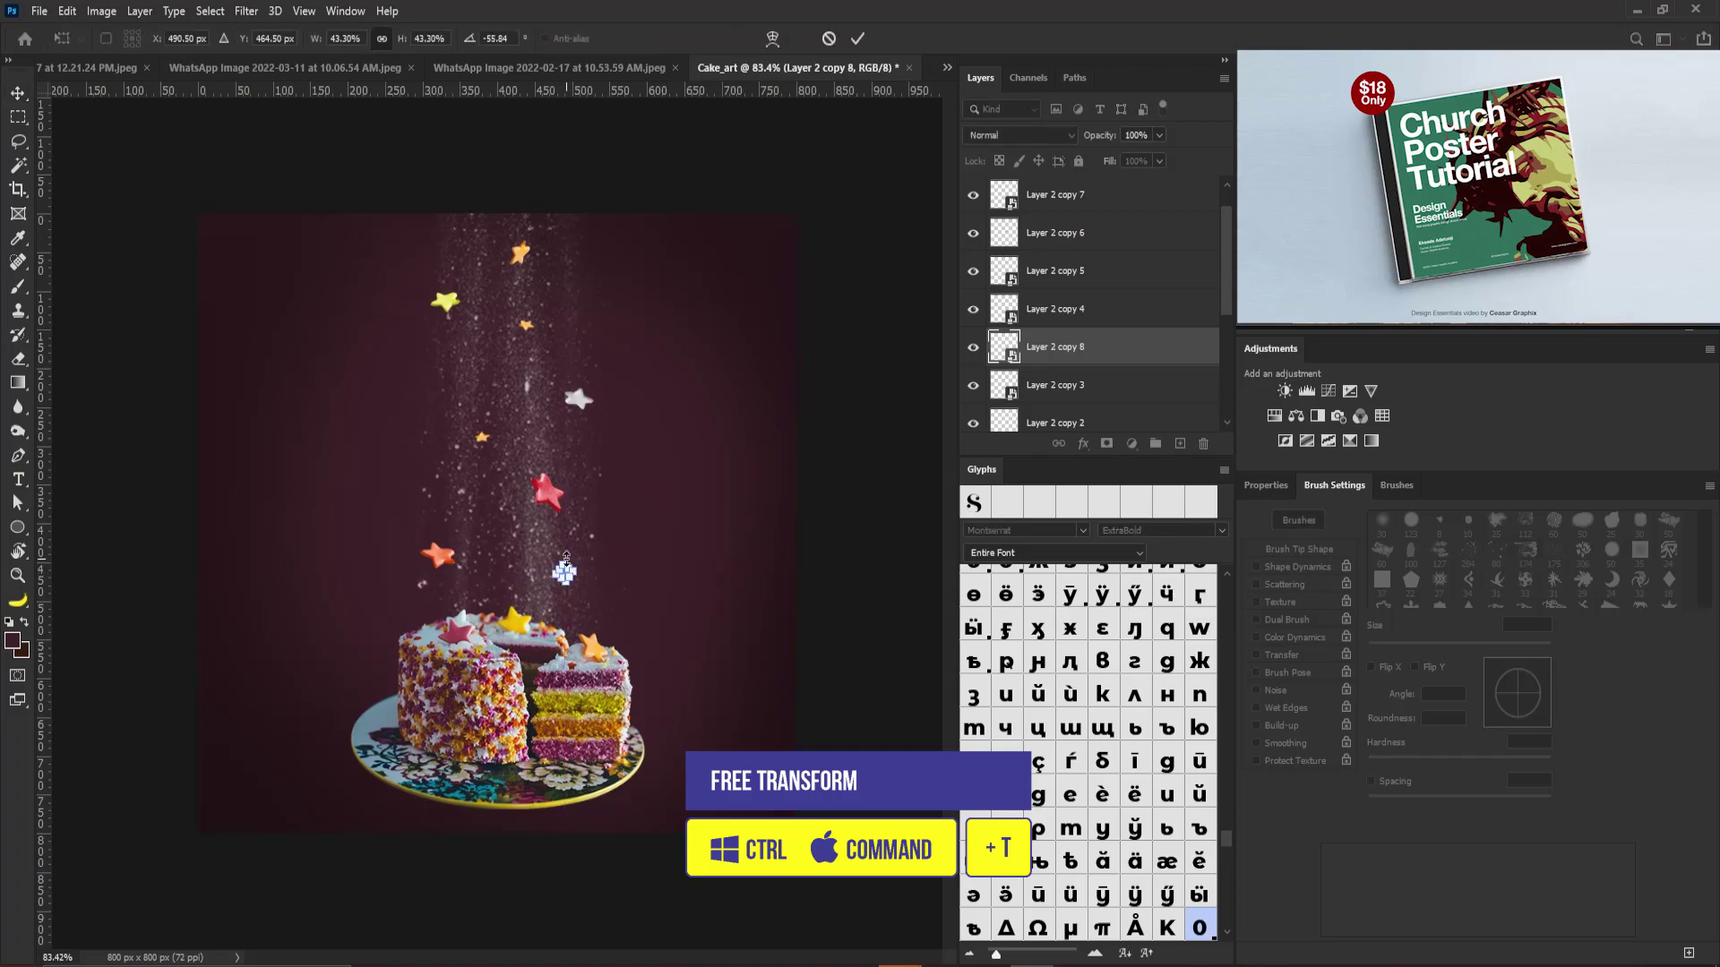
pyautogui.moveTo(566, 564); pyautogui.dragTo(559, 502)
pyautogui.moveTo(688, 589); pyautogui.dragTo(727, 509)
pyautogui.moveTo(583, 578); pyautogui.dragTo(451, 475)
pyautogui.press('Return')
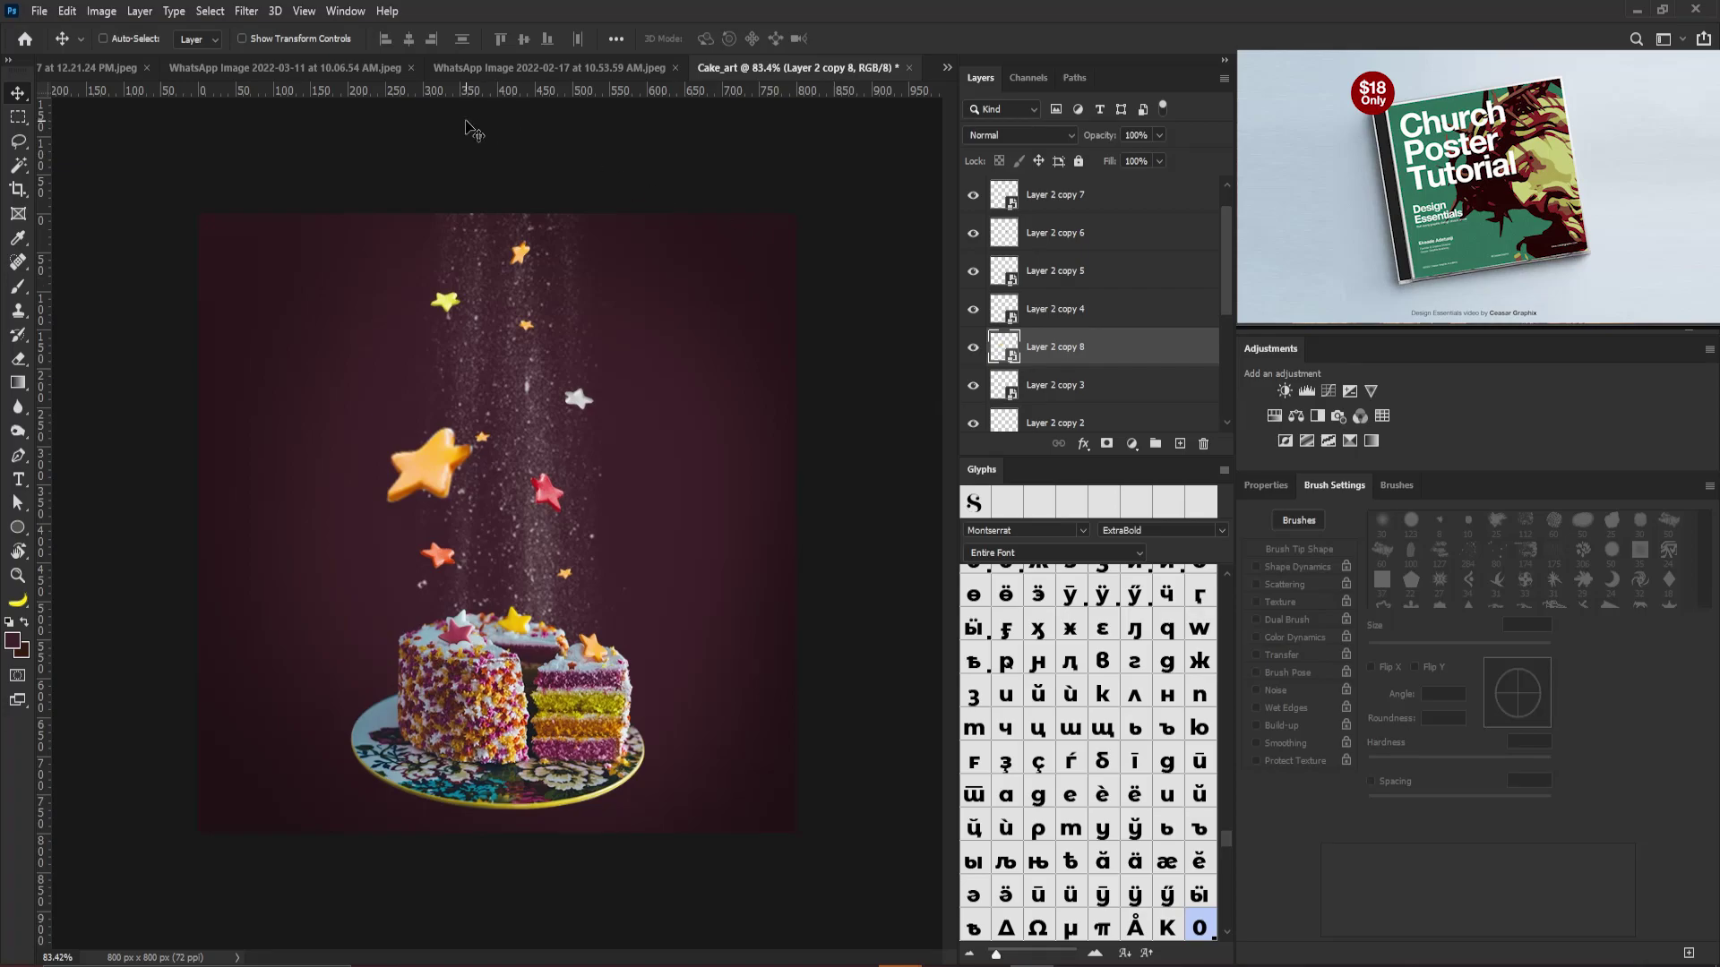
pyautogui.moveTo(434, 453); pyautogui.dragTo(434, 442)
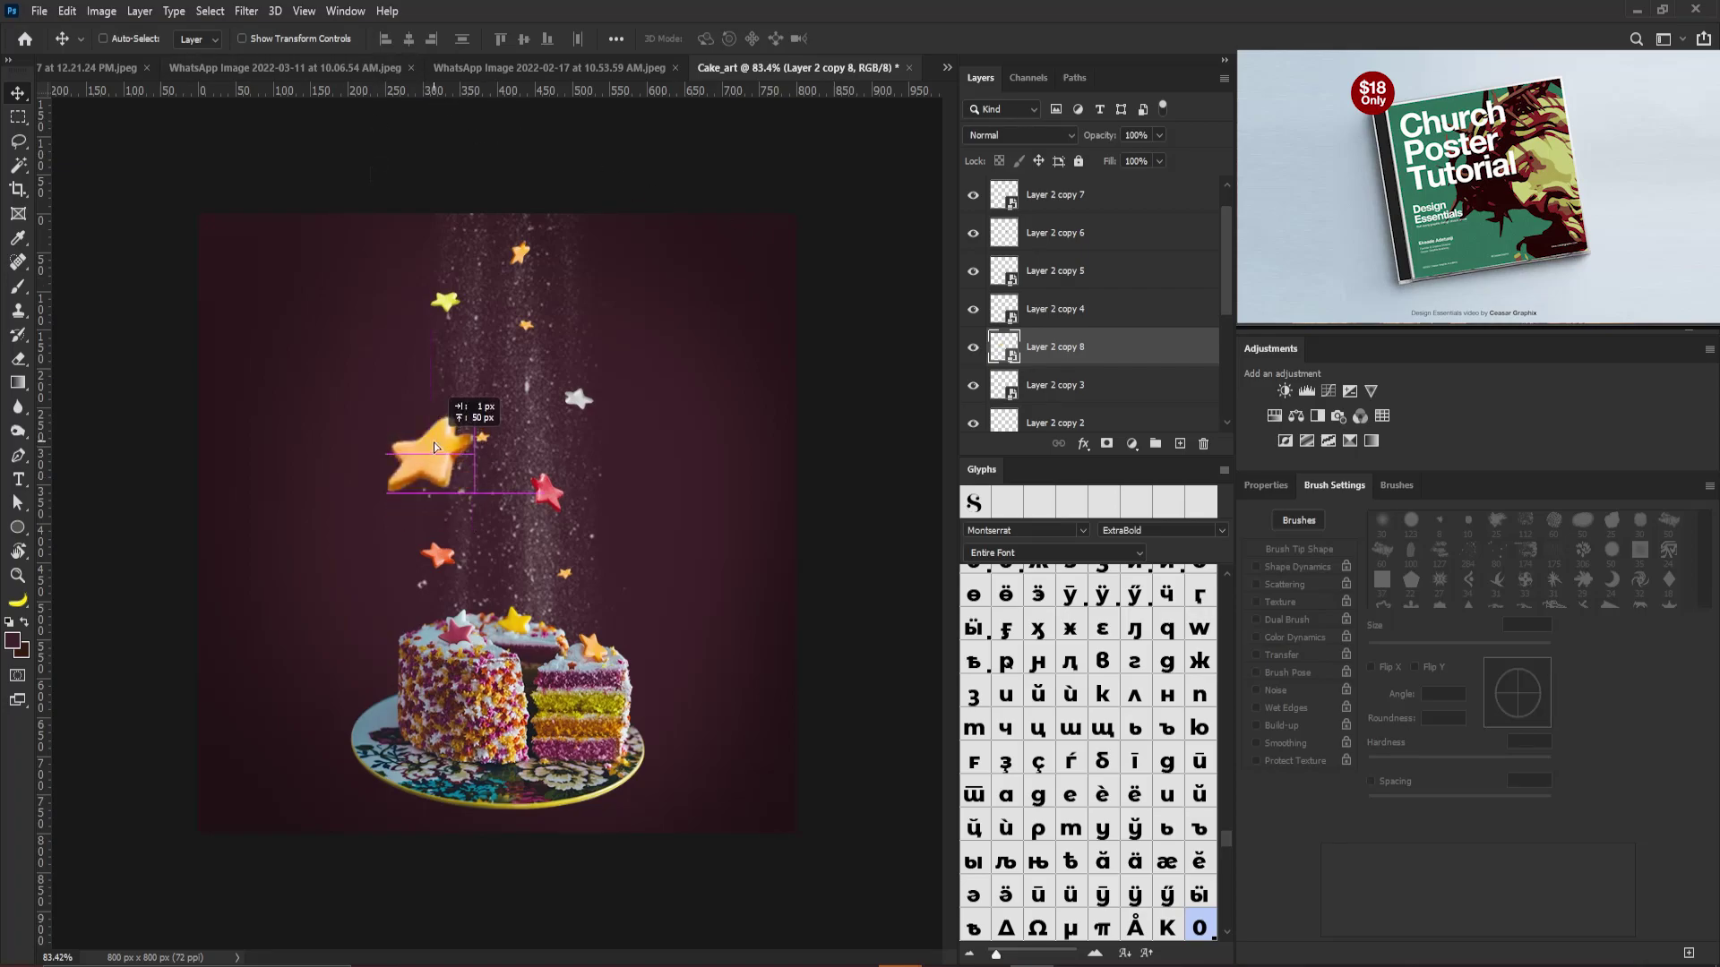
# Apply a 13 px Field Blur to the big orange star
pyautogui.click(247, 11)
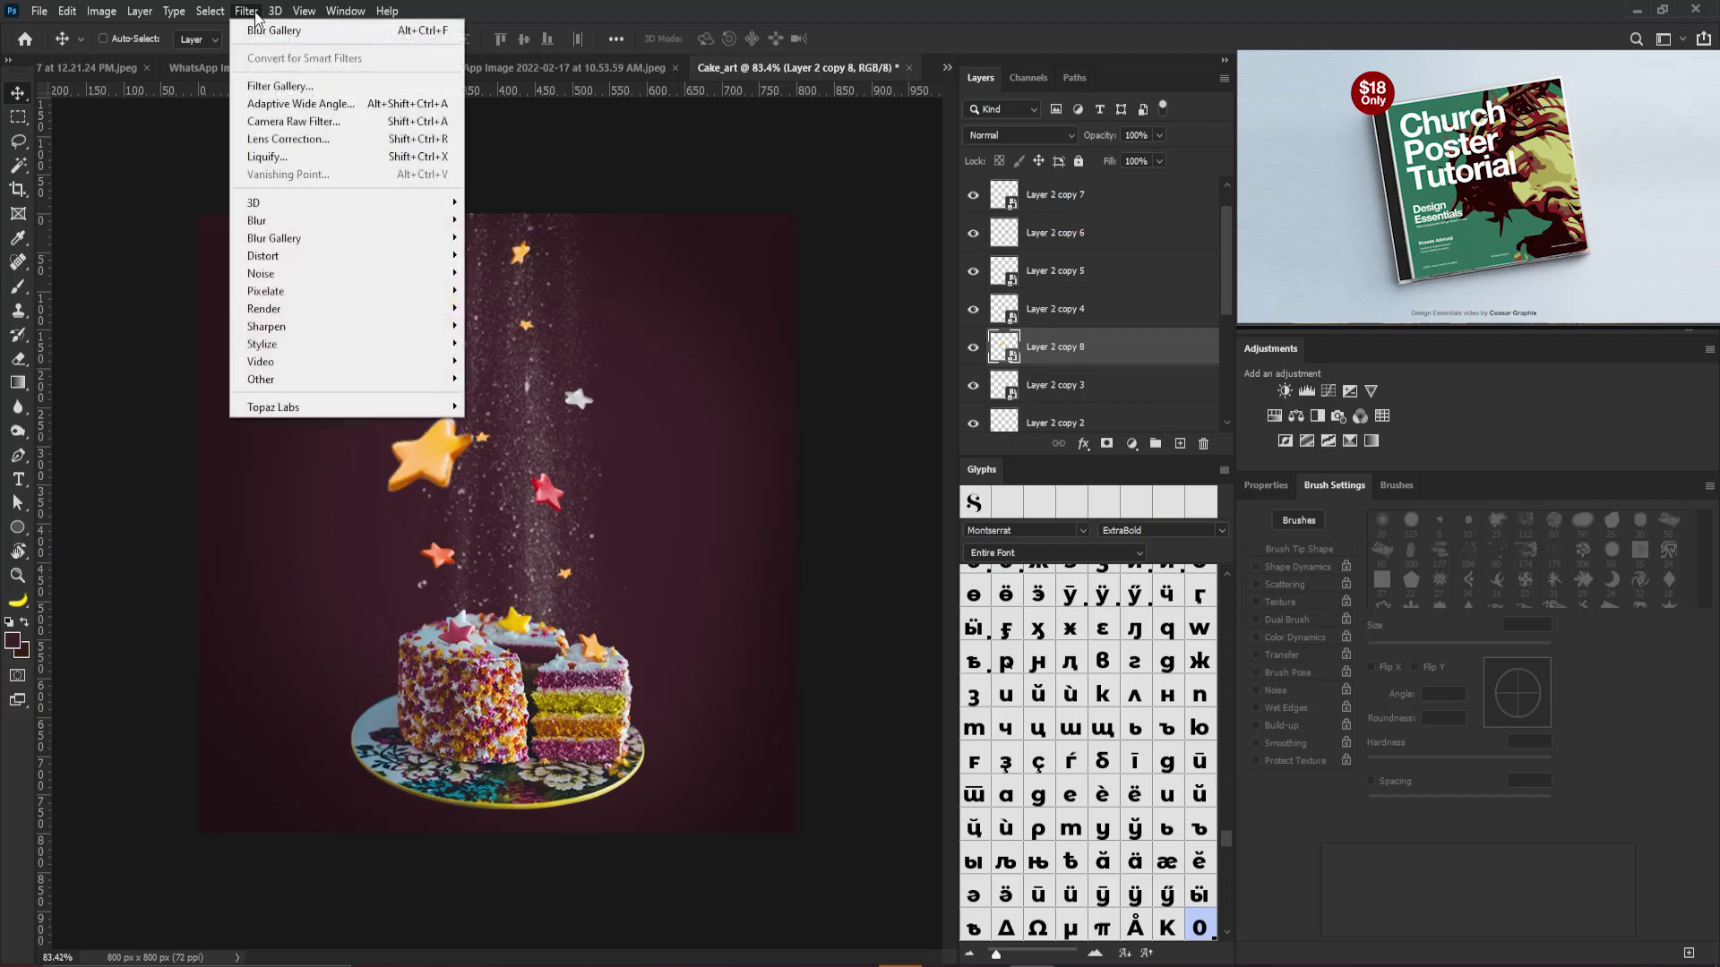
pyautogui.moveTo(384, 250)
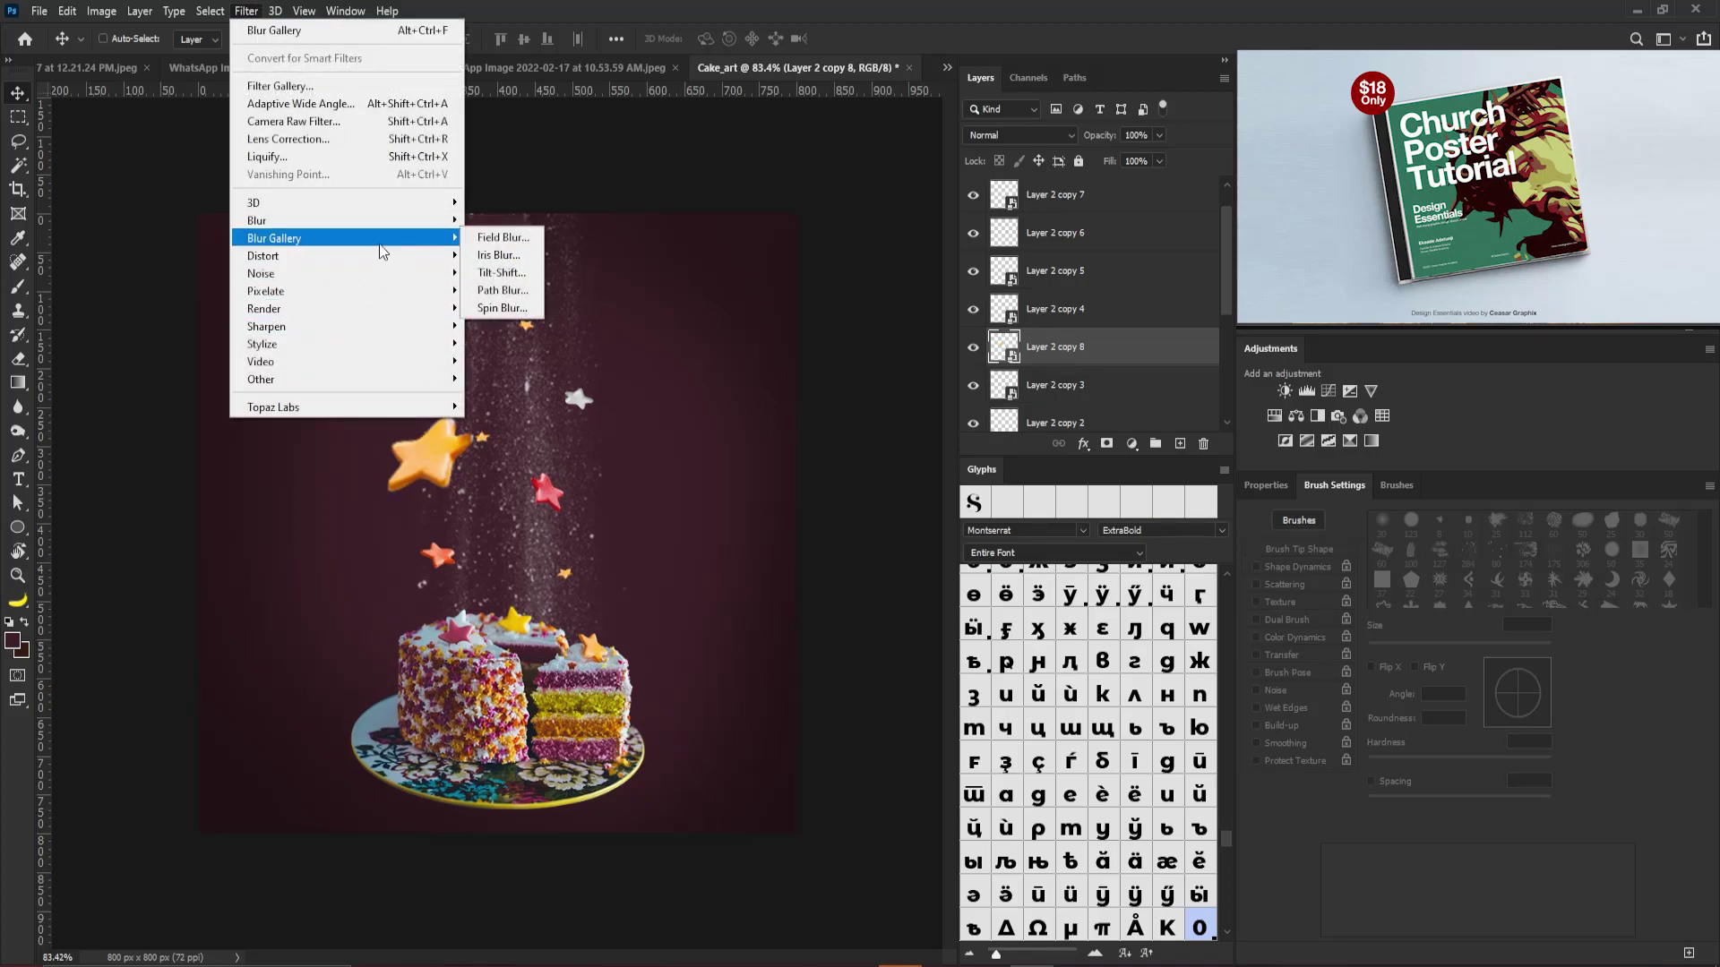
pyautogui.click(502, 238)
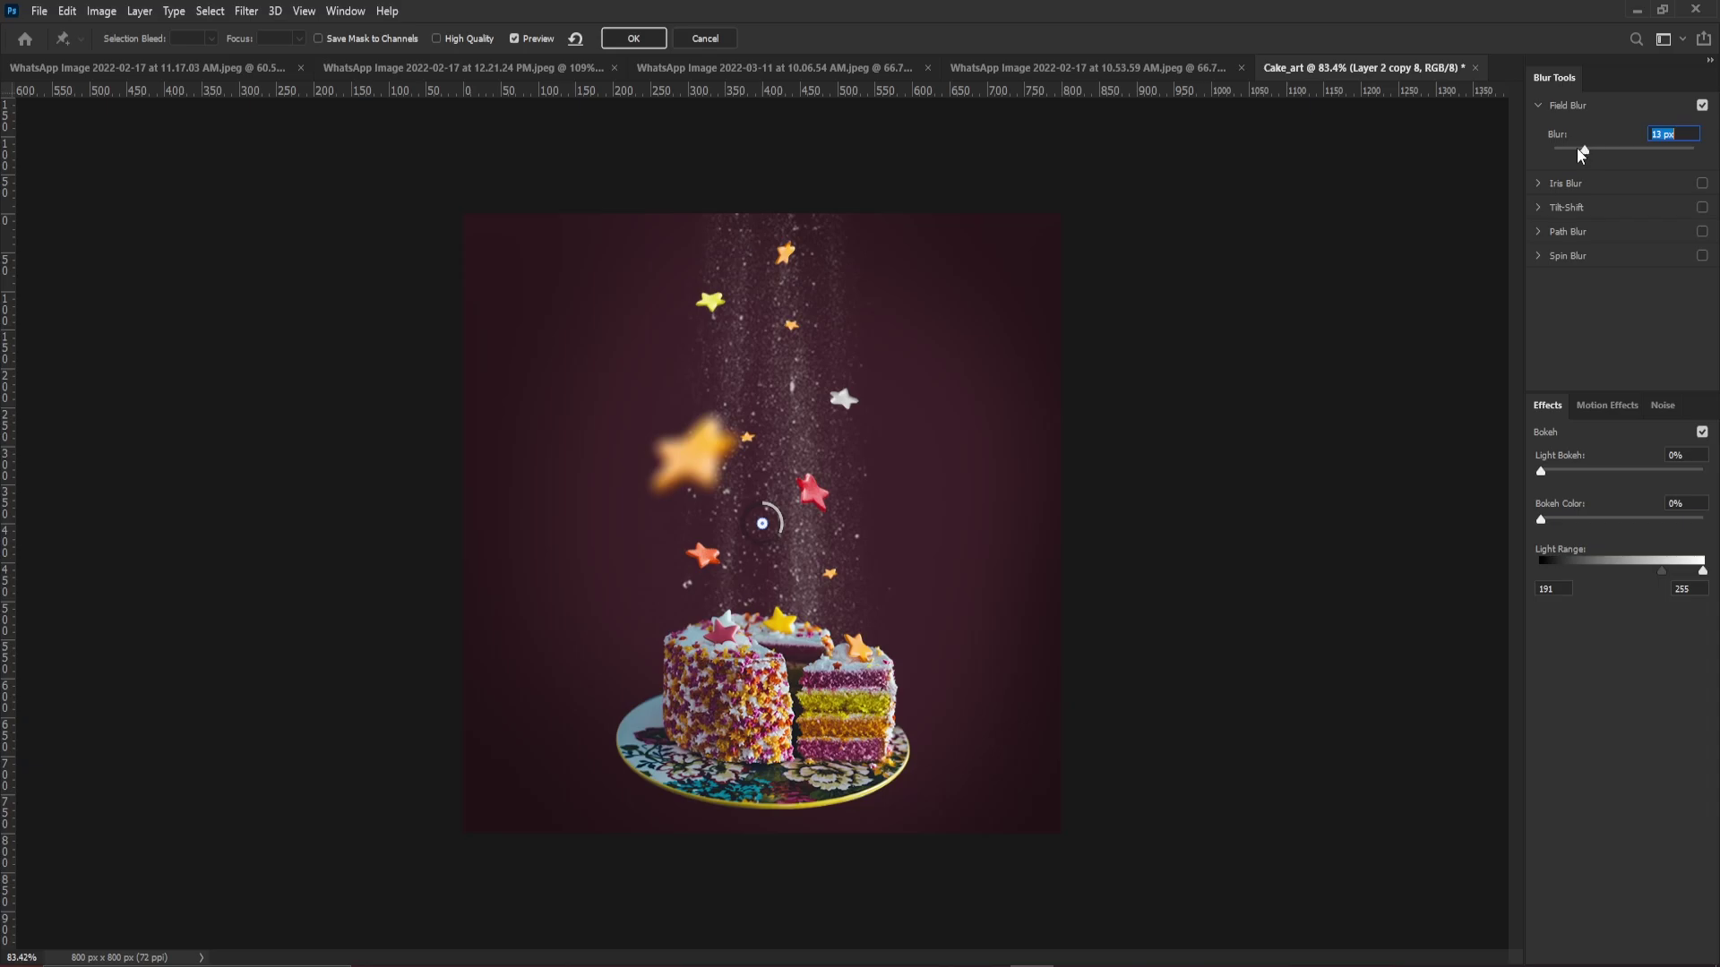
pyautogui.click(635, 38)
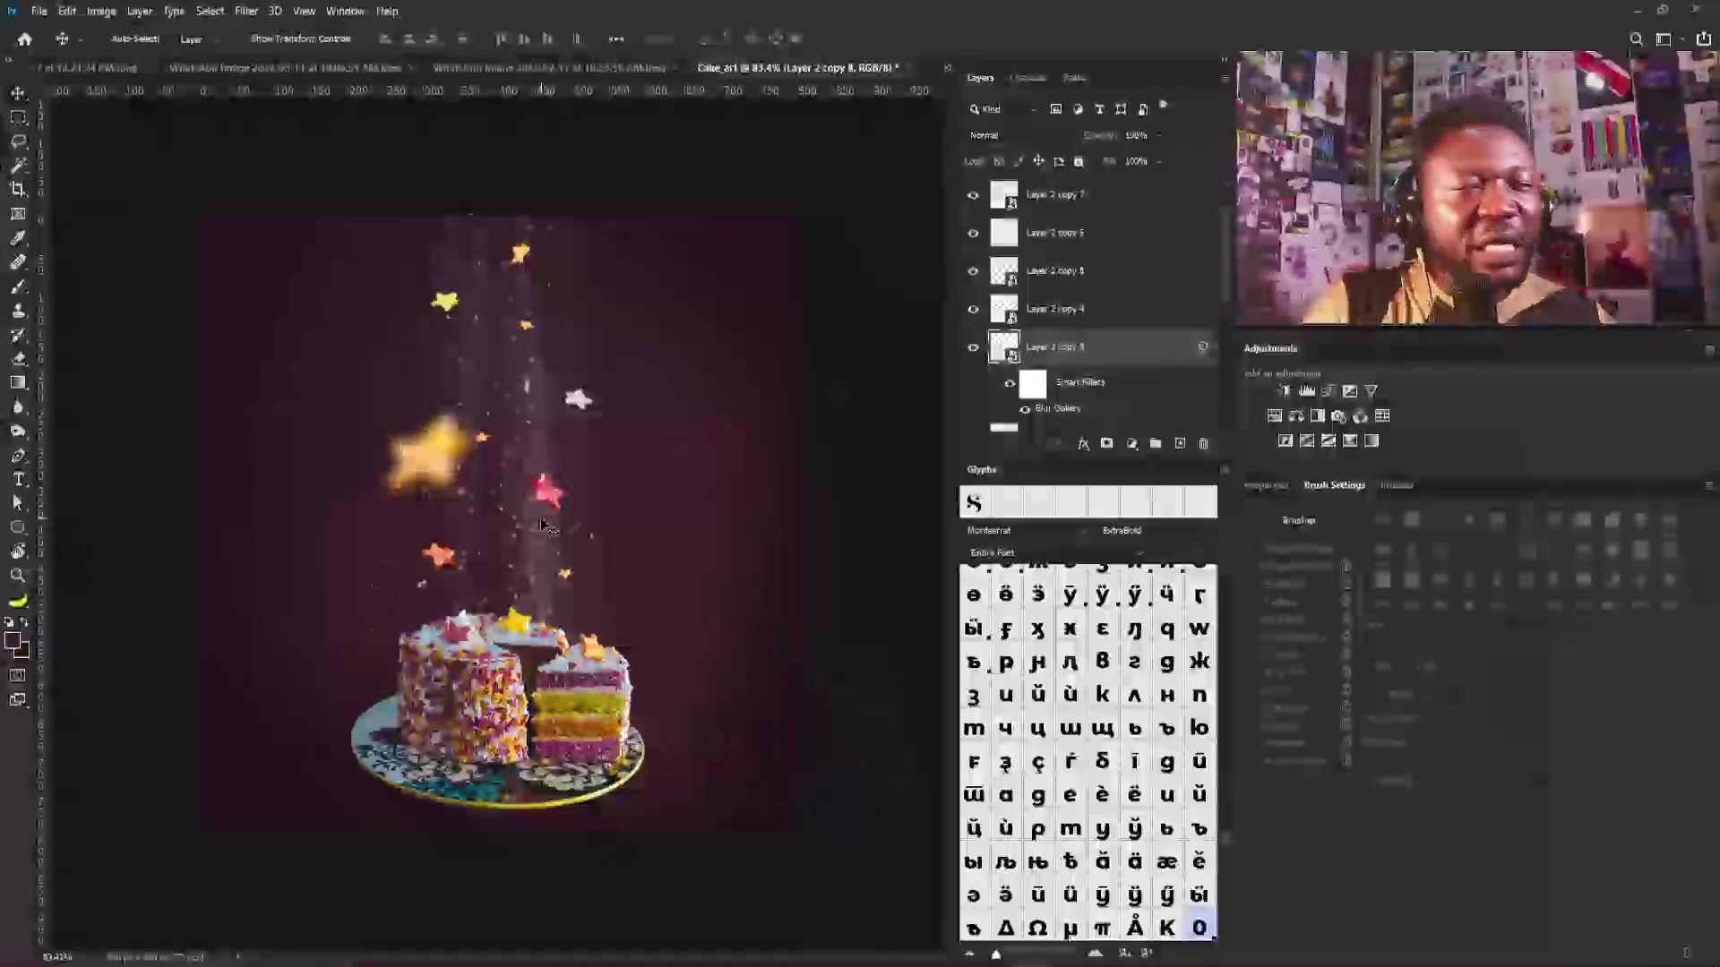
# Move the red star slightly down and to the right, and apply a 5 px Field Blur to it
pyautogui.rightClick(551, 500)
pyautogui.click(565, 504)
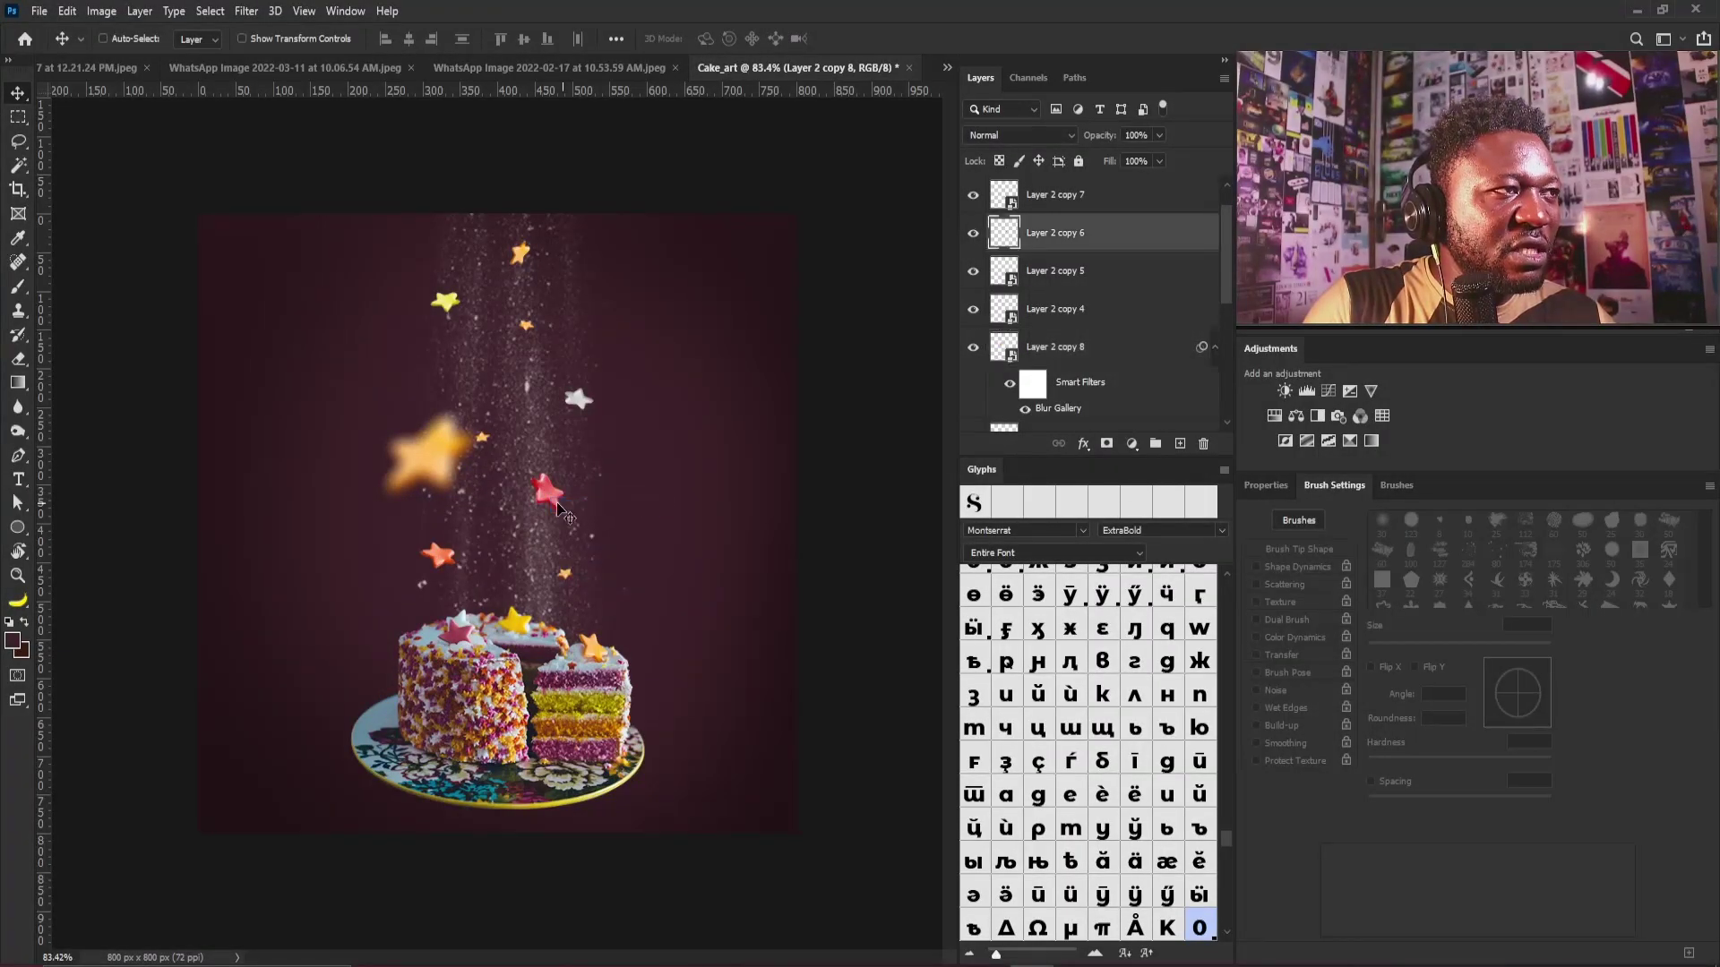
pyautogui.moveTo(545, 499); pyautogui.dragTo(563, 510)
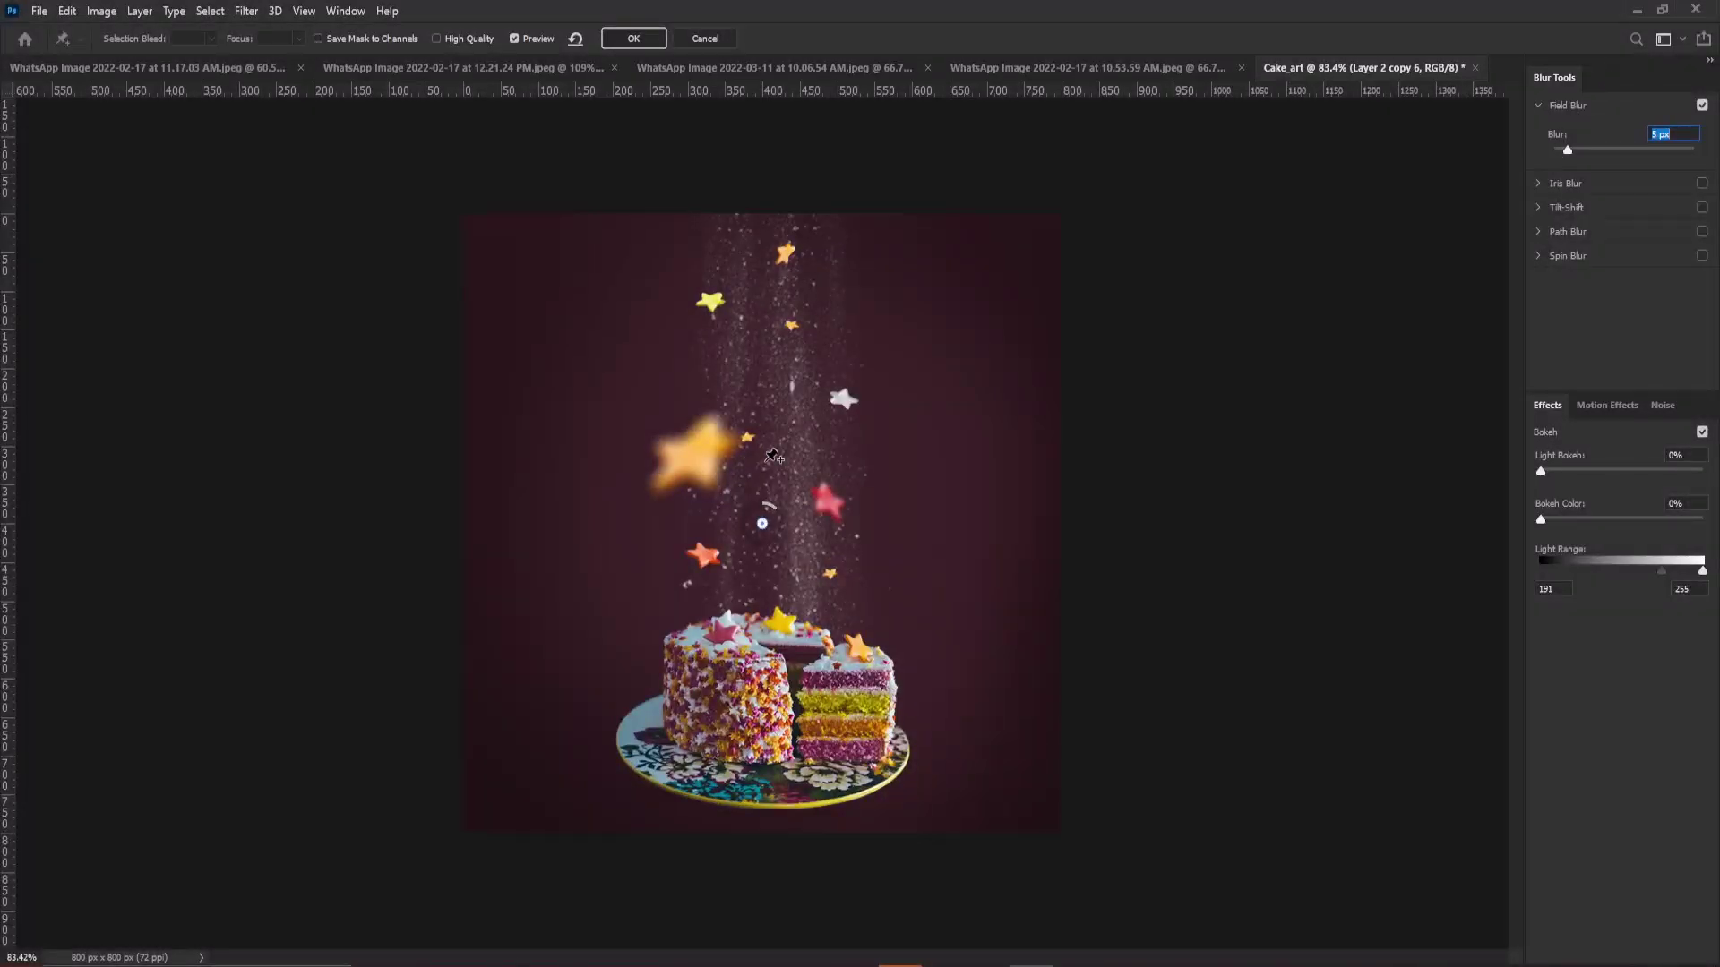
pyautogui.click(635, 39)
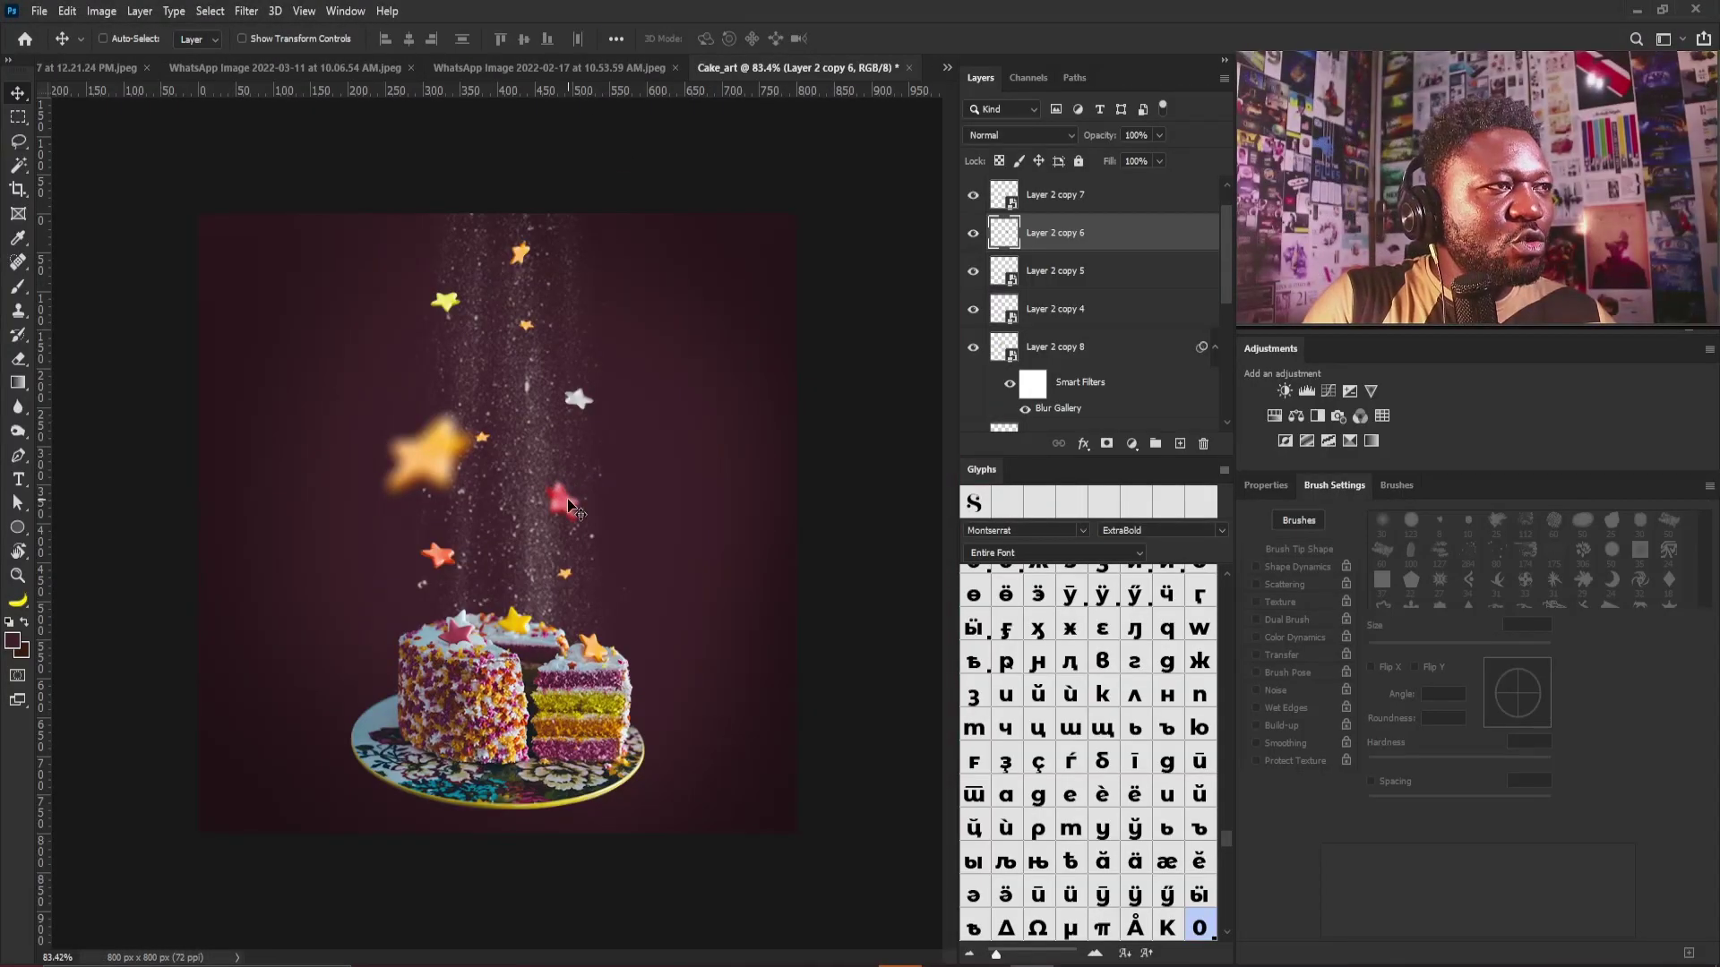
# Duplicate the blurred red star's layer, Layer 2 copy 6, and place the copy in the lower-left corner of the design
pyautogui.moveTo(1150, 241); pyautogui.dragTo(1180, 445)
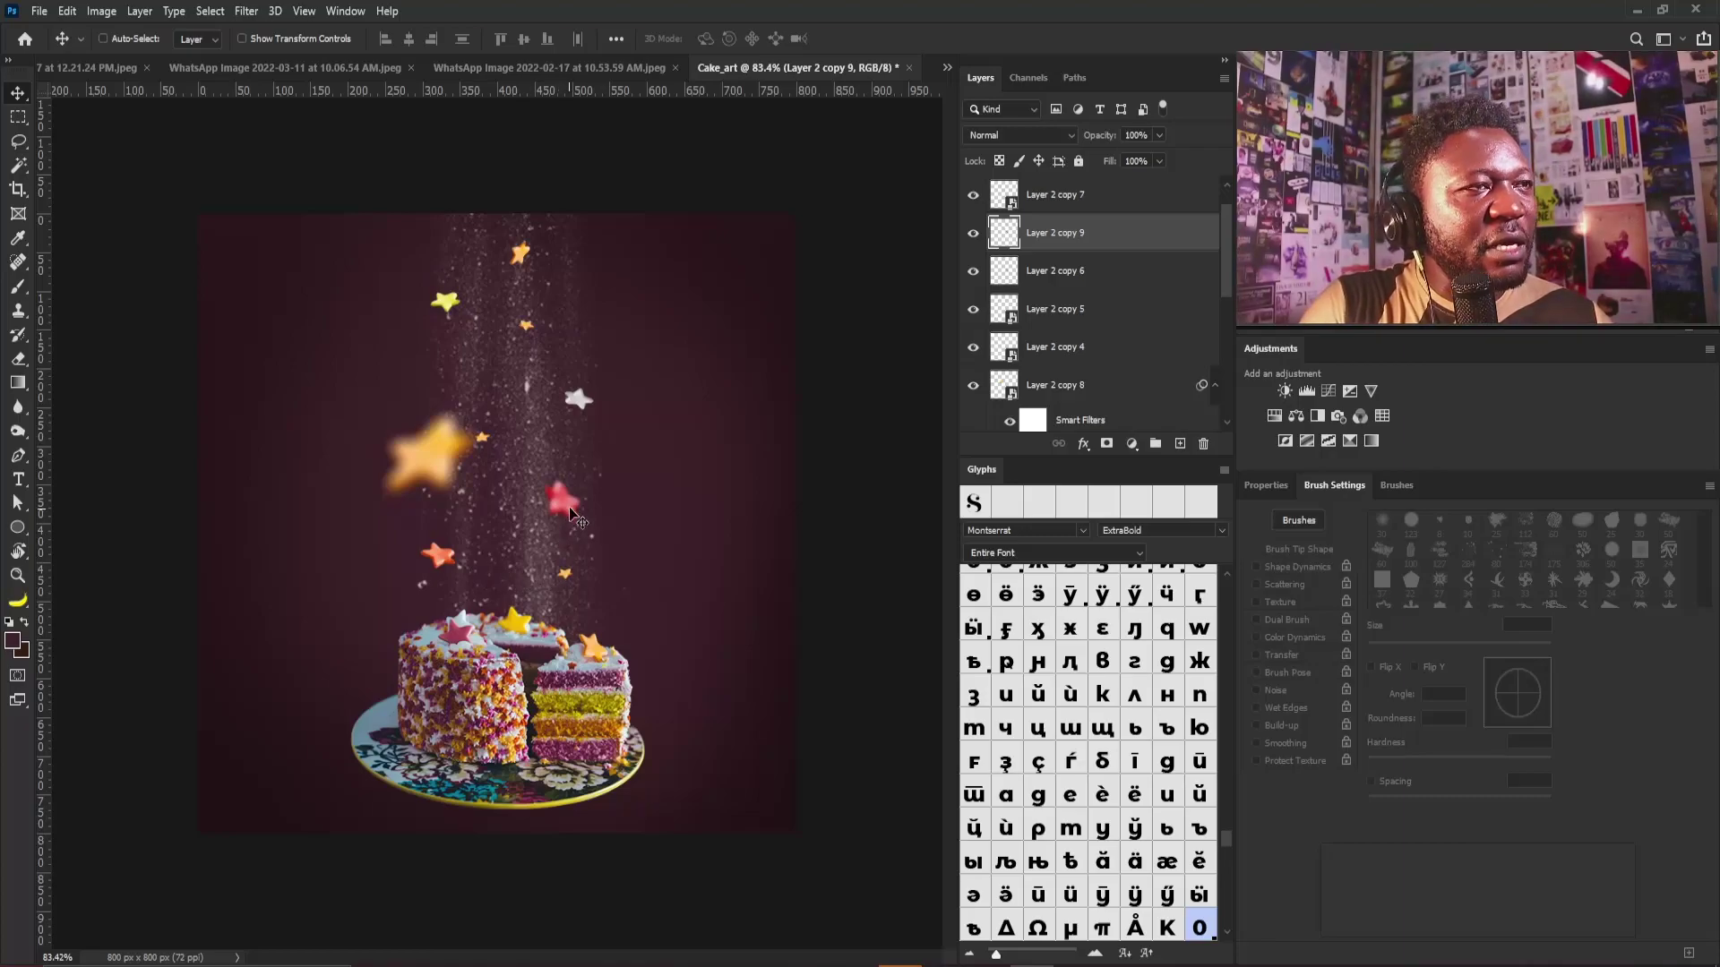
pyautogui.moveTo(482, 614); pyautogui.dragTo(378, 812)
pyautogui.press('ctrl')
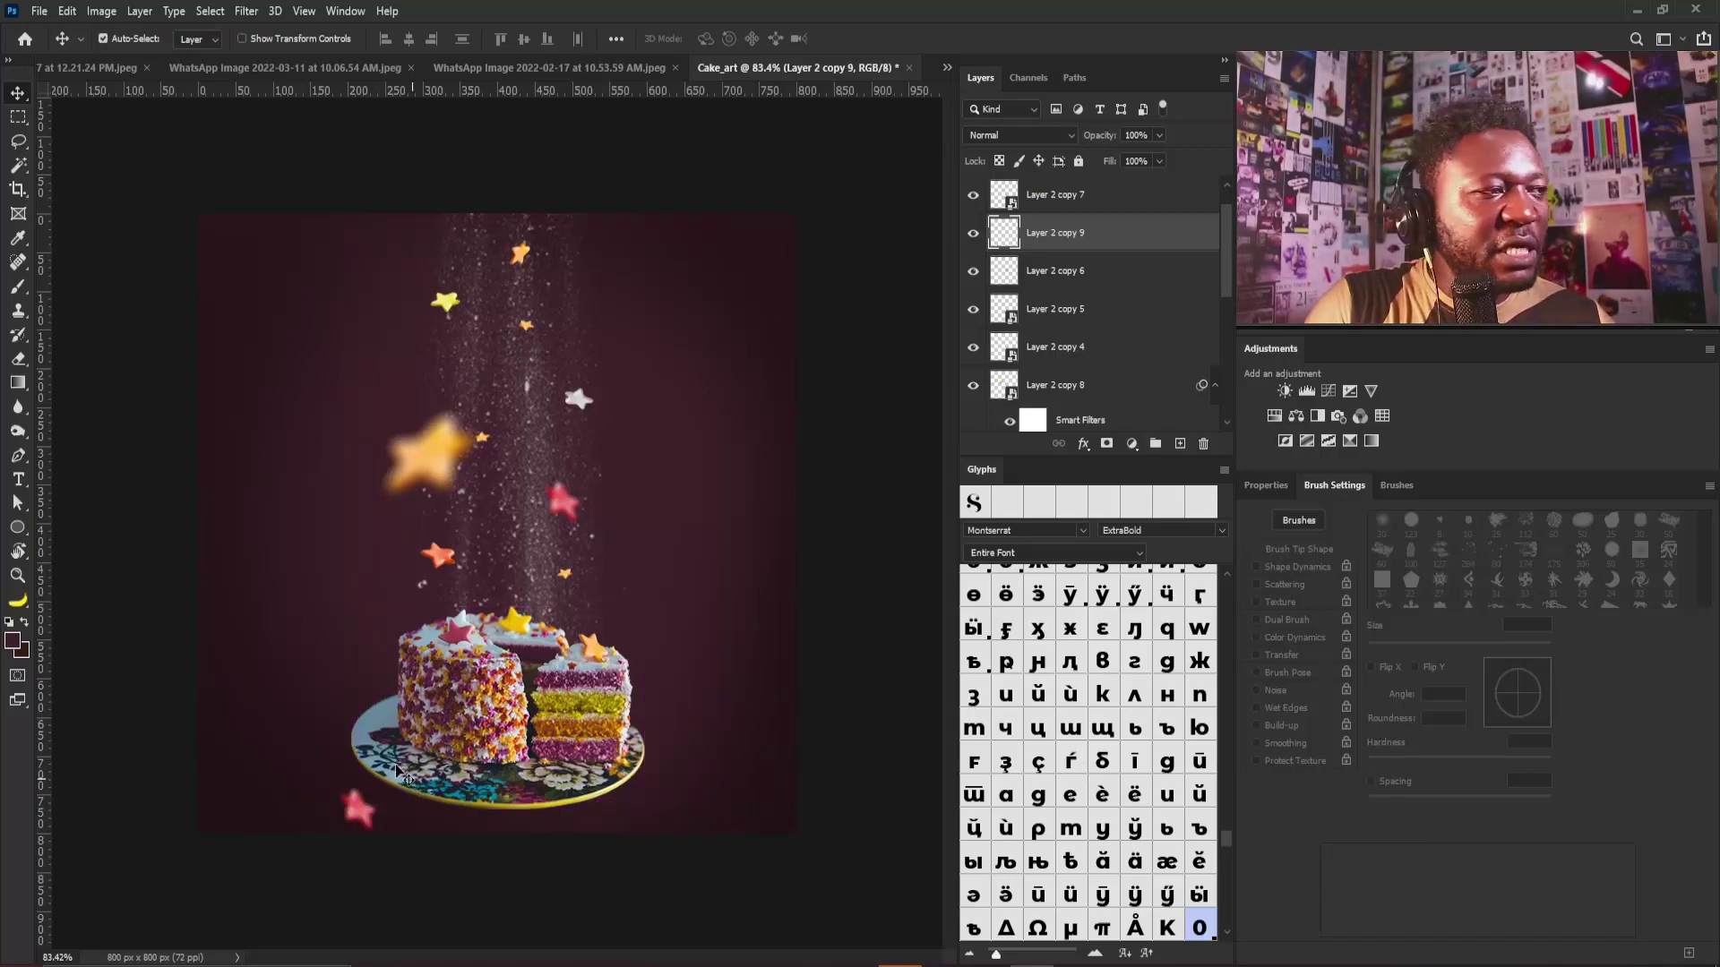
# Enlarge the copied red star to about 566%, rotate it about 21° and nudge it into place as a foreground star beside the plate
pyautogui.hotkey('ctrl', 't')
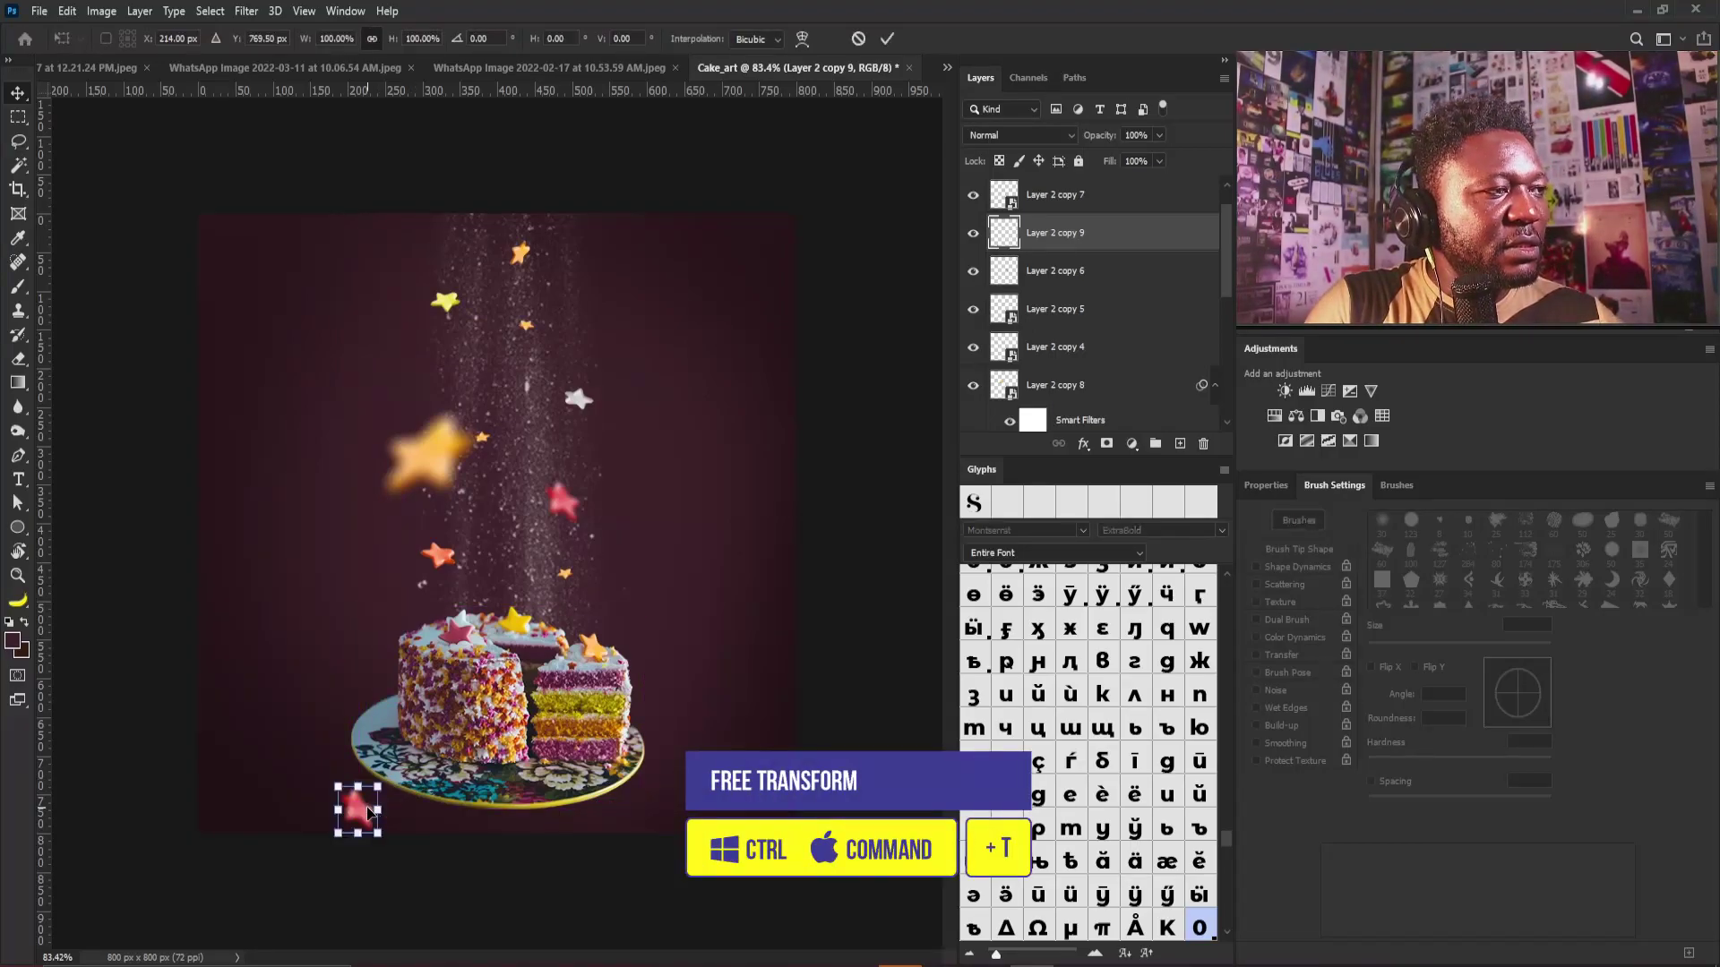
pyautogui.moveTo(377, 786); pyautogui.dragTo(487, 731)
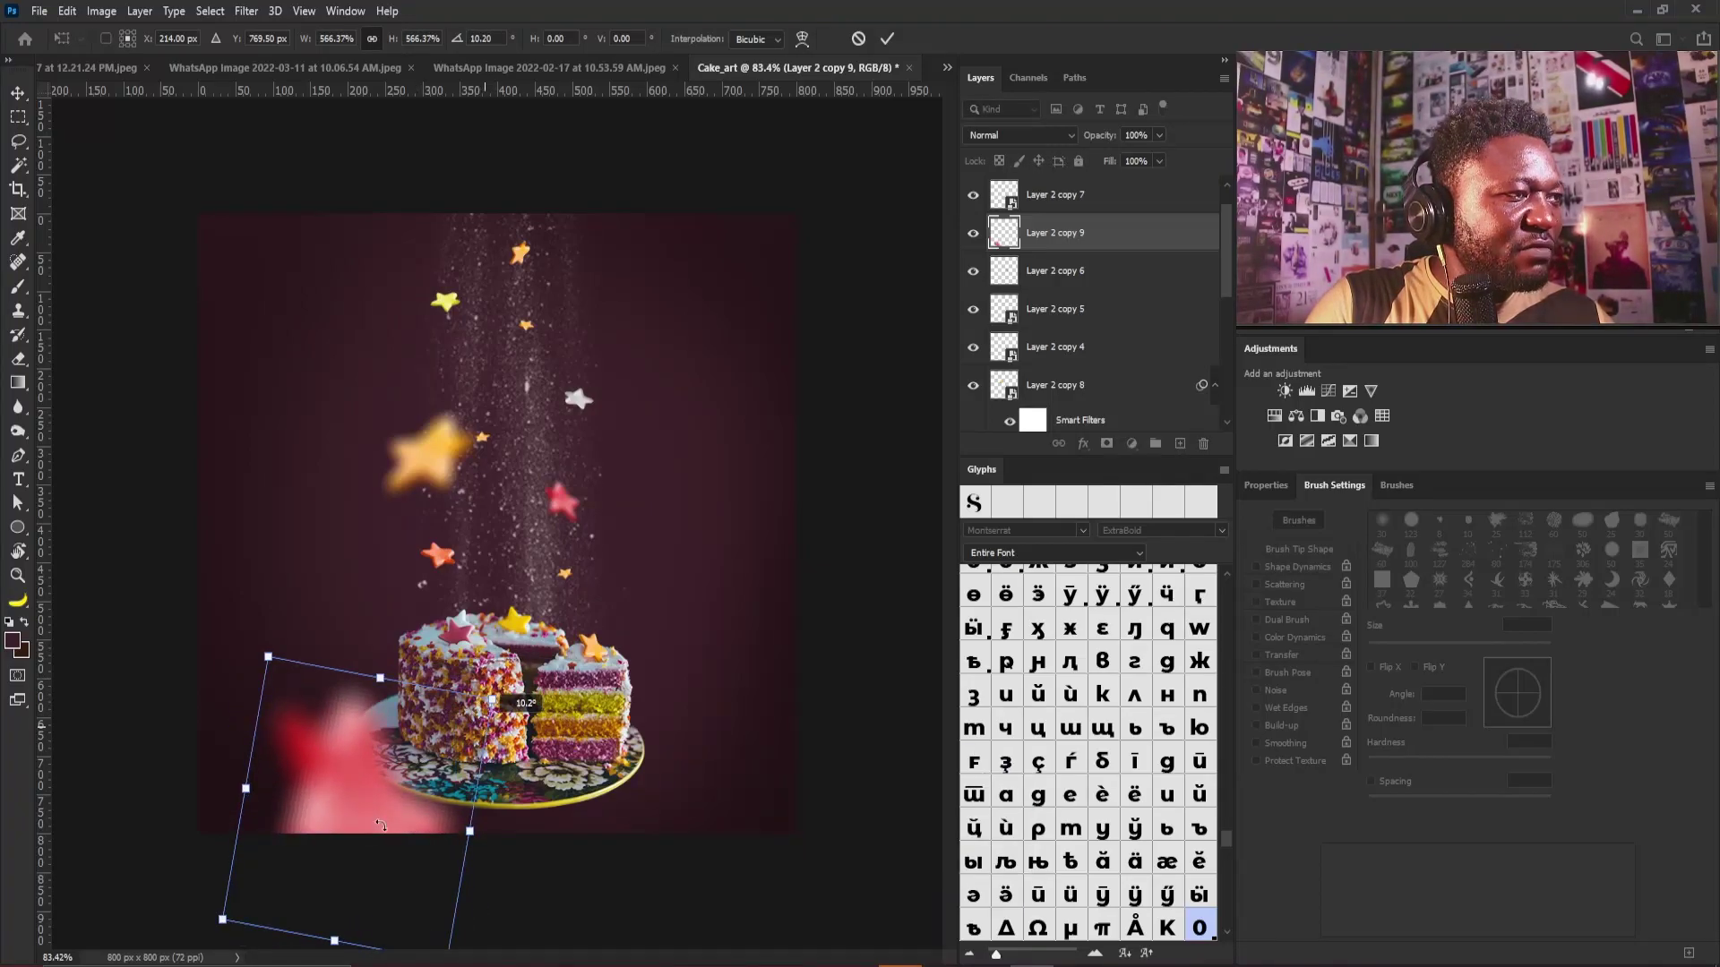
pyautogui.moveTo(381, 824); pyautogui.dragTo(378, 829)
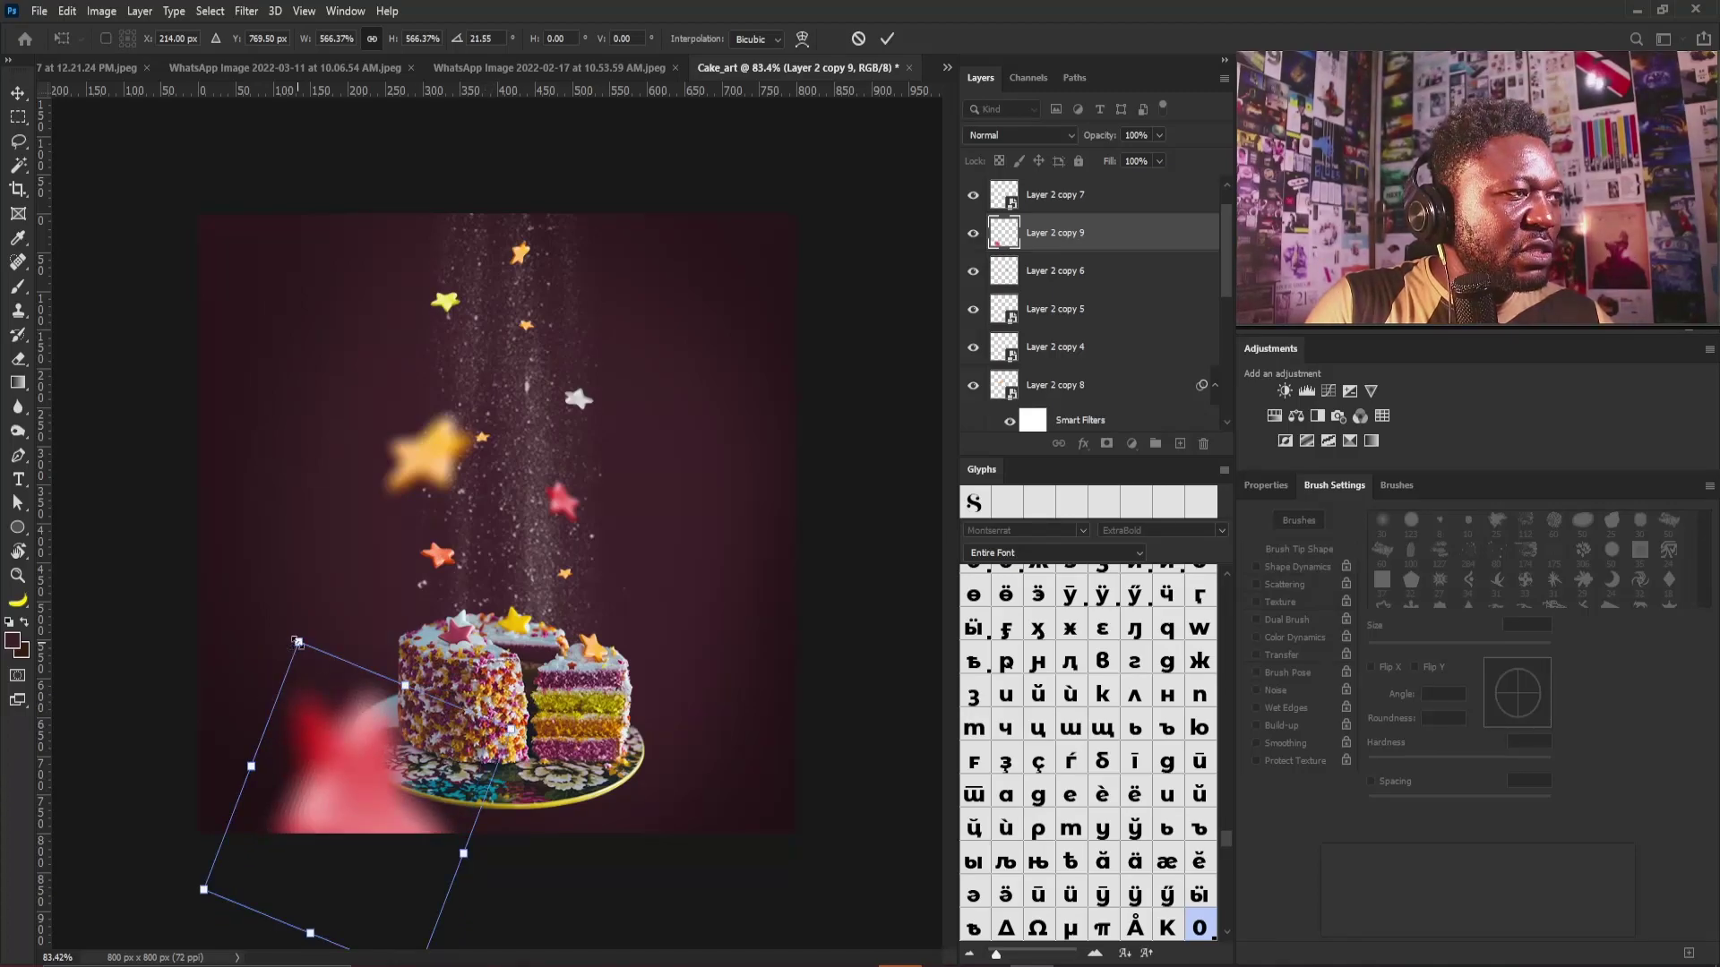
pyautogui.moveTo(298, 642); pyautogui.dragTo(291, 639)
pyautogui.press('Return')
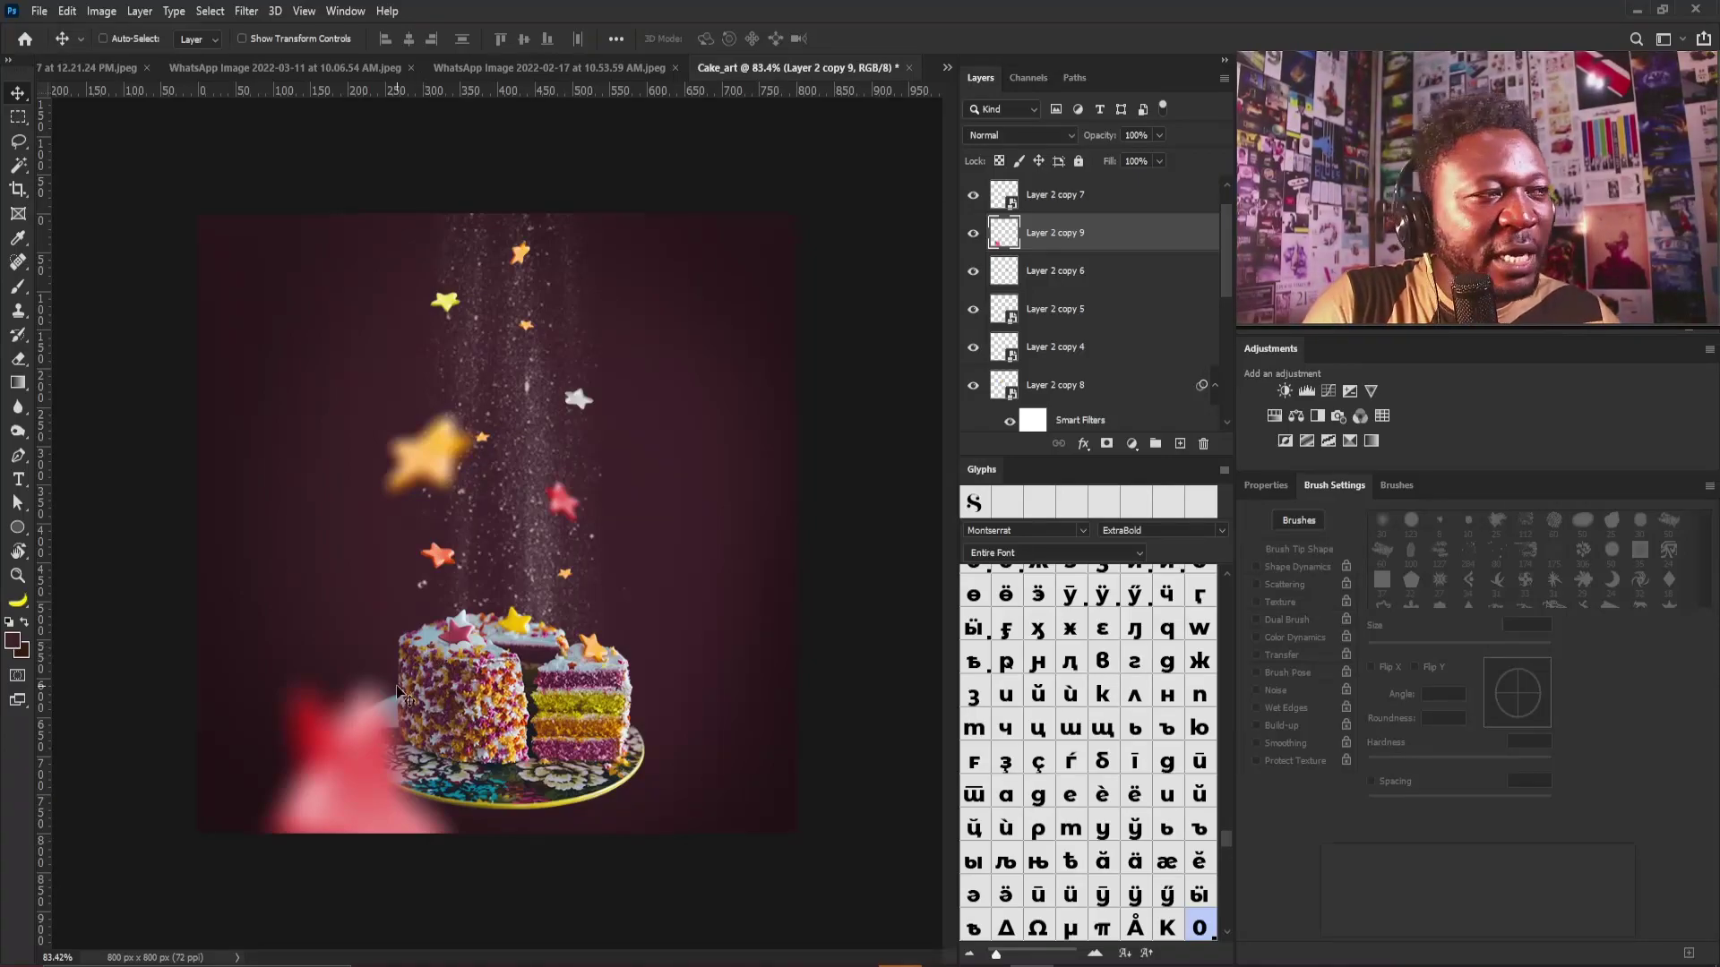
pyautogui.moveTo(348, 750)
pyautogui.mouseDown()
pyautogui.moveTo(412, 742)
pyautogui.moveTo(358, 756)
pyautogui.mouseUp()
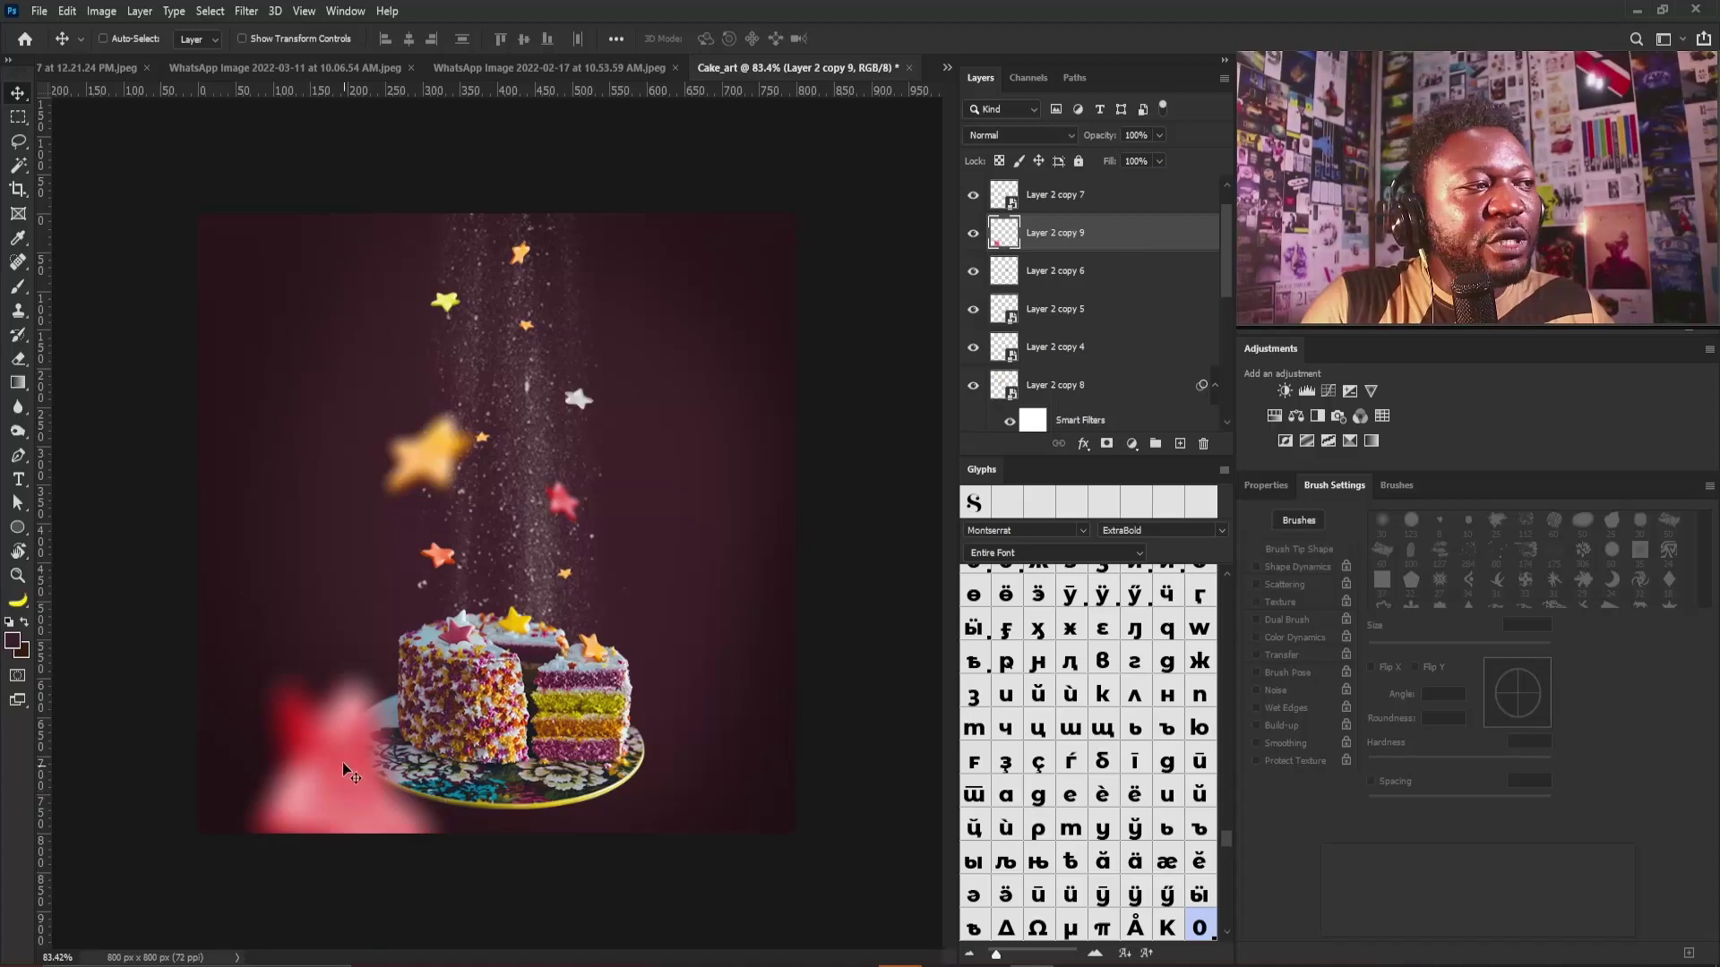
pyautogui.moveTo(343, 762); pyautogui.dragTo(347, 774)
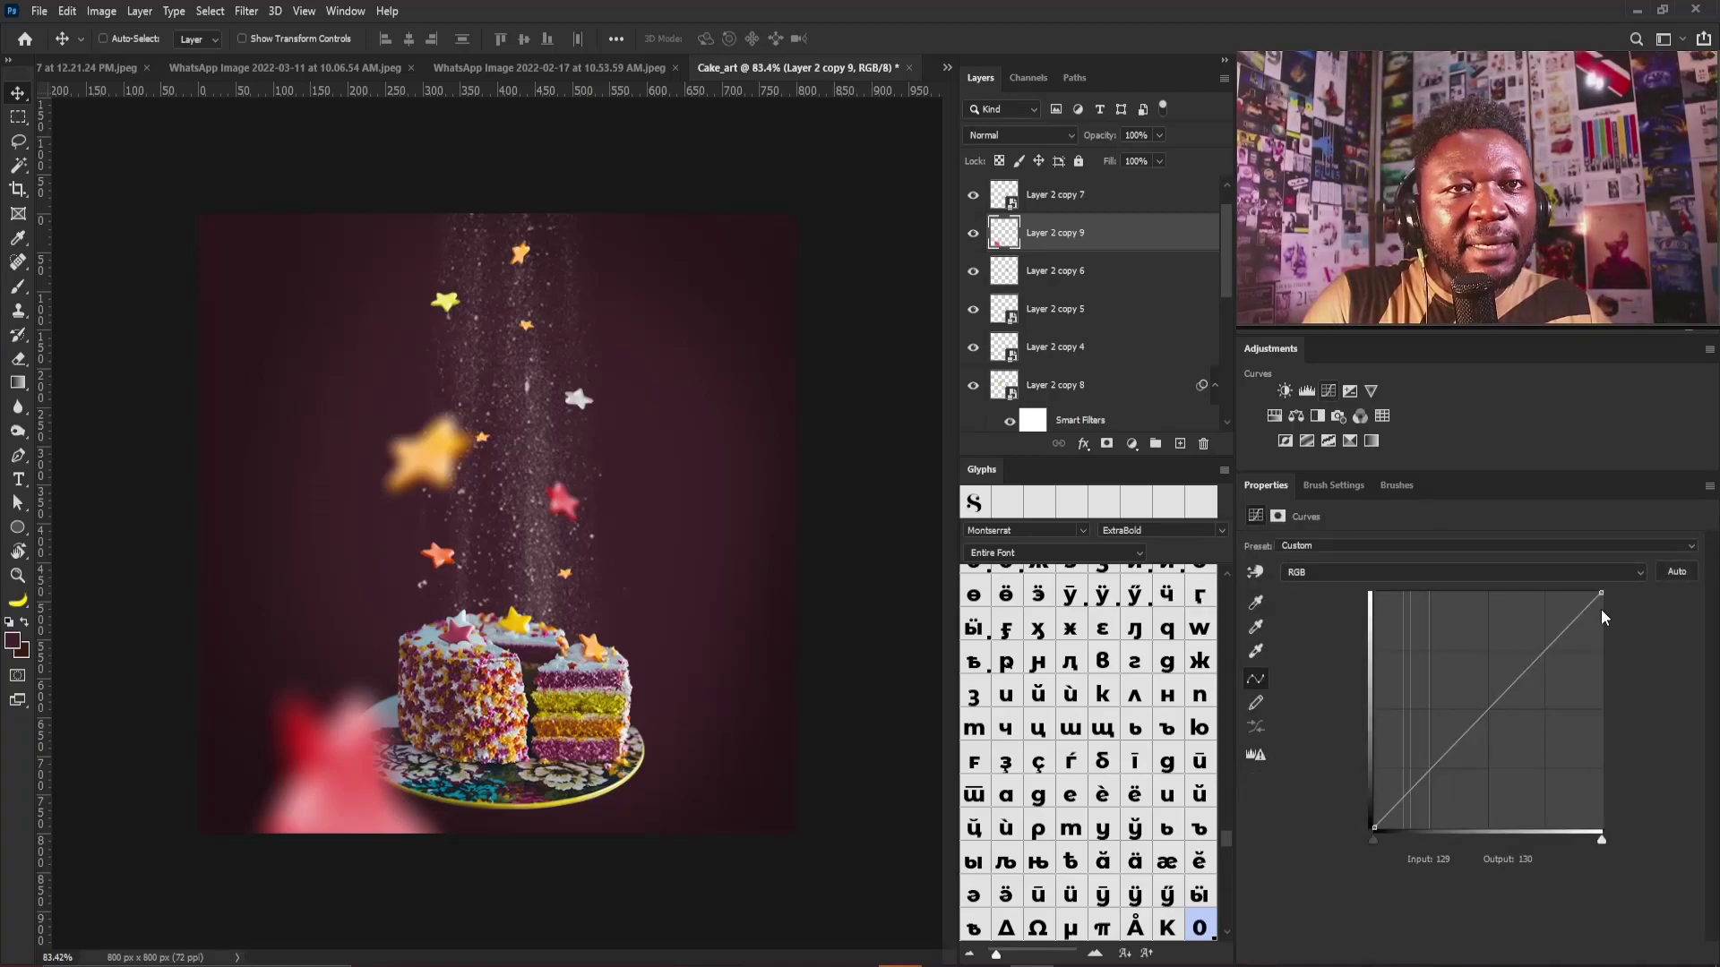
# Darken the big red star with clipped Curves (white output 145, input 161 to output 73) and reduce its saturation to -26 with clipped Hue/Saturation
pyautogui.moveTo(1601, 593); pyautogui.dragTo(1608, 695)
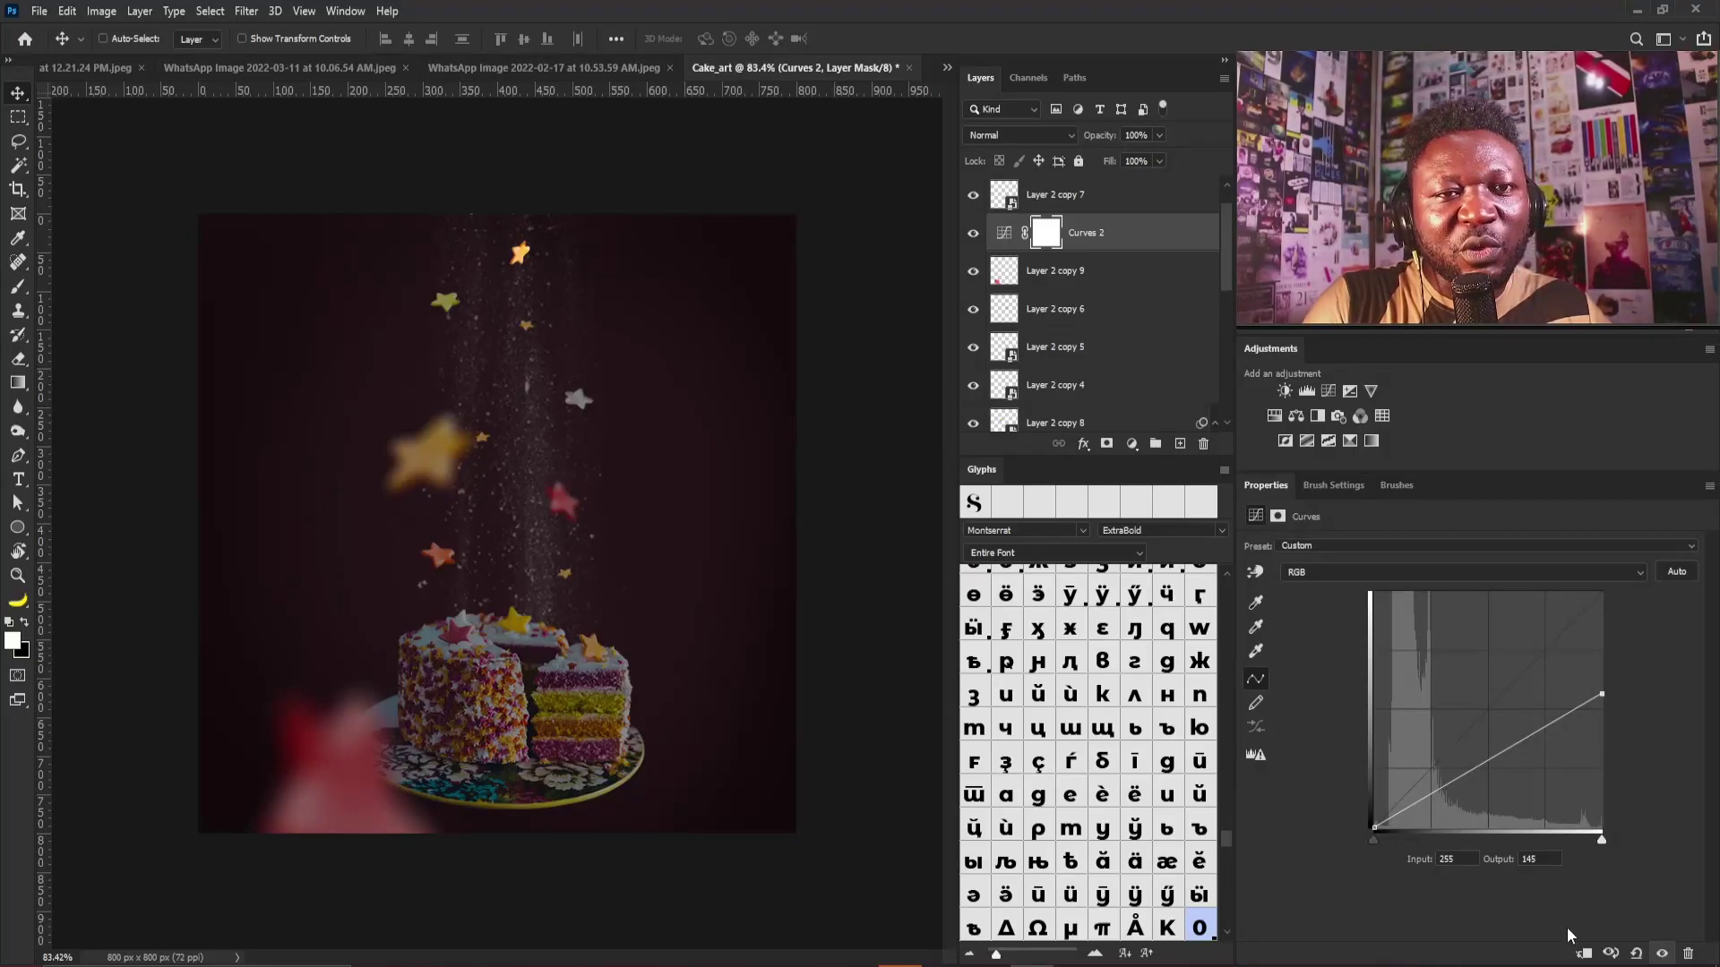
pyautogui.click(1582, 955)
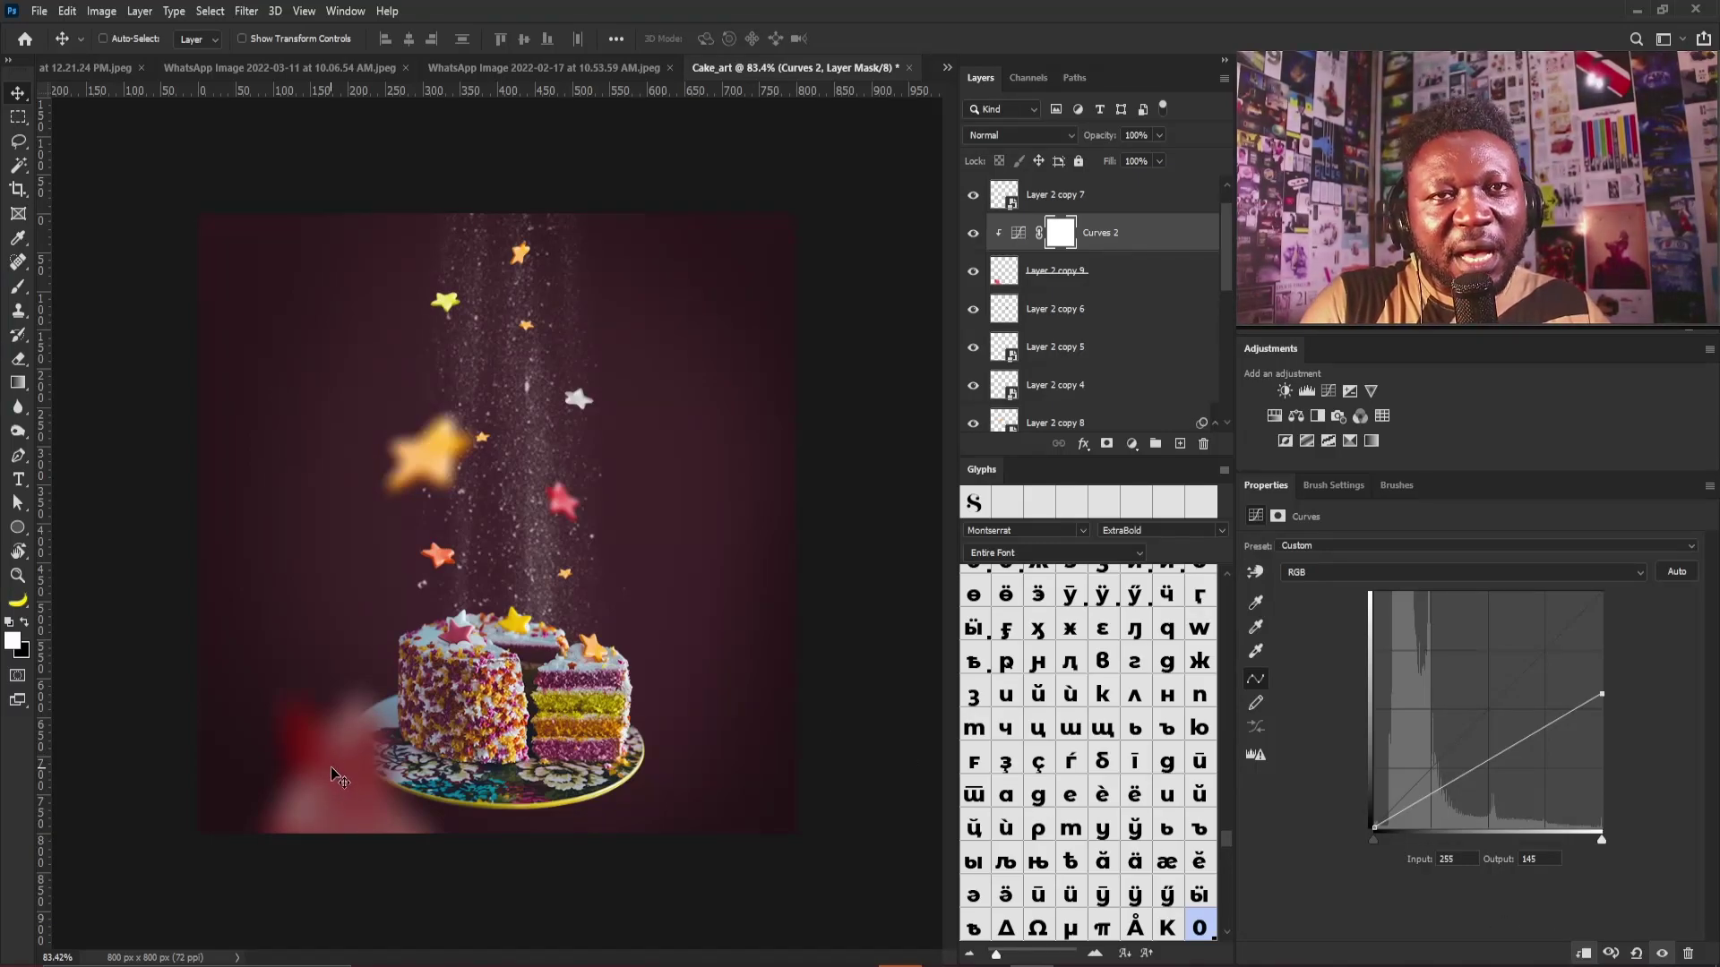
pyautogui.click(1510, 756)
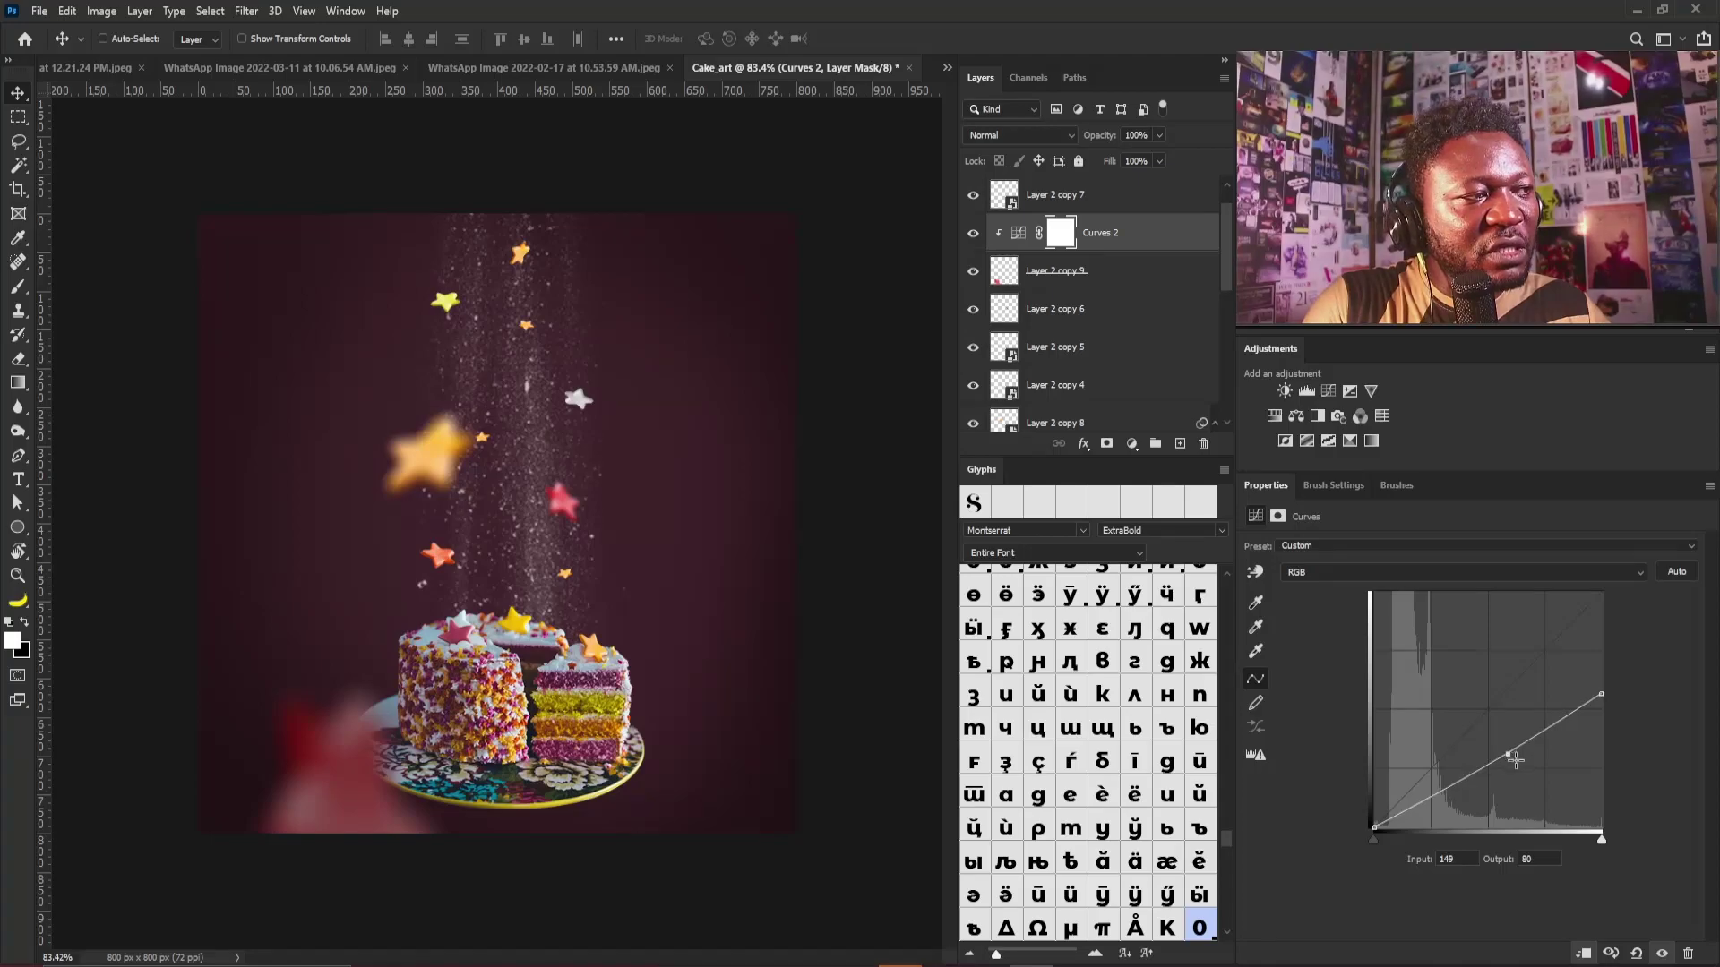
pyautogui.moveTo(1514, 759); pyautogui.dragTo(1519, 760)
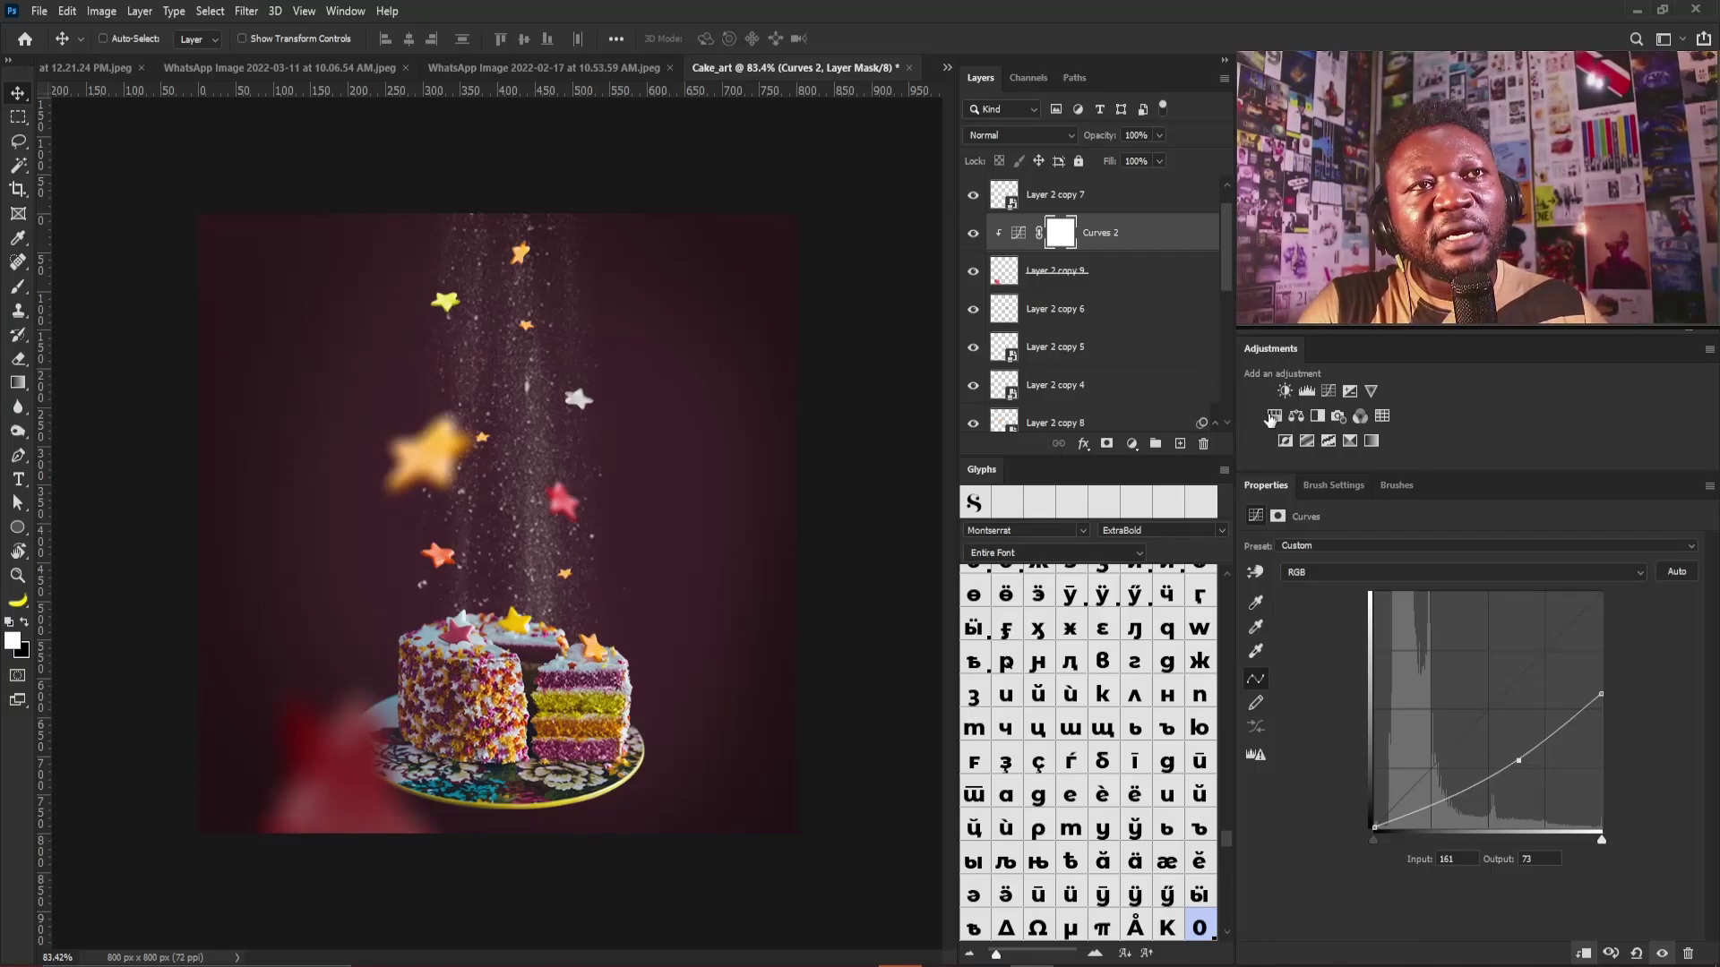
pyautogui.hotkey('alt', '[')
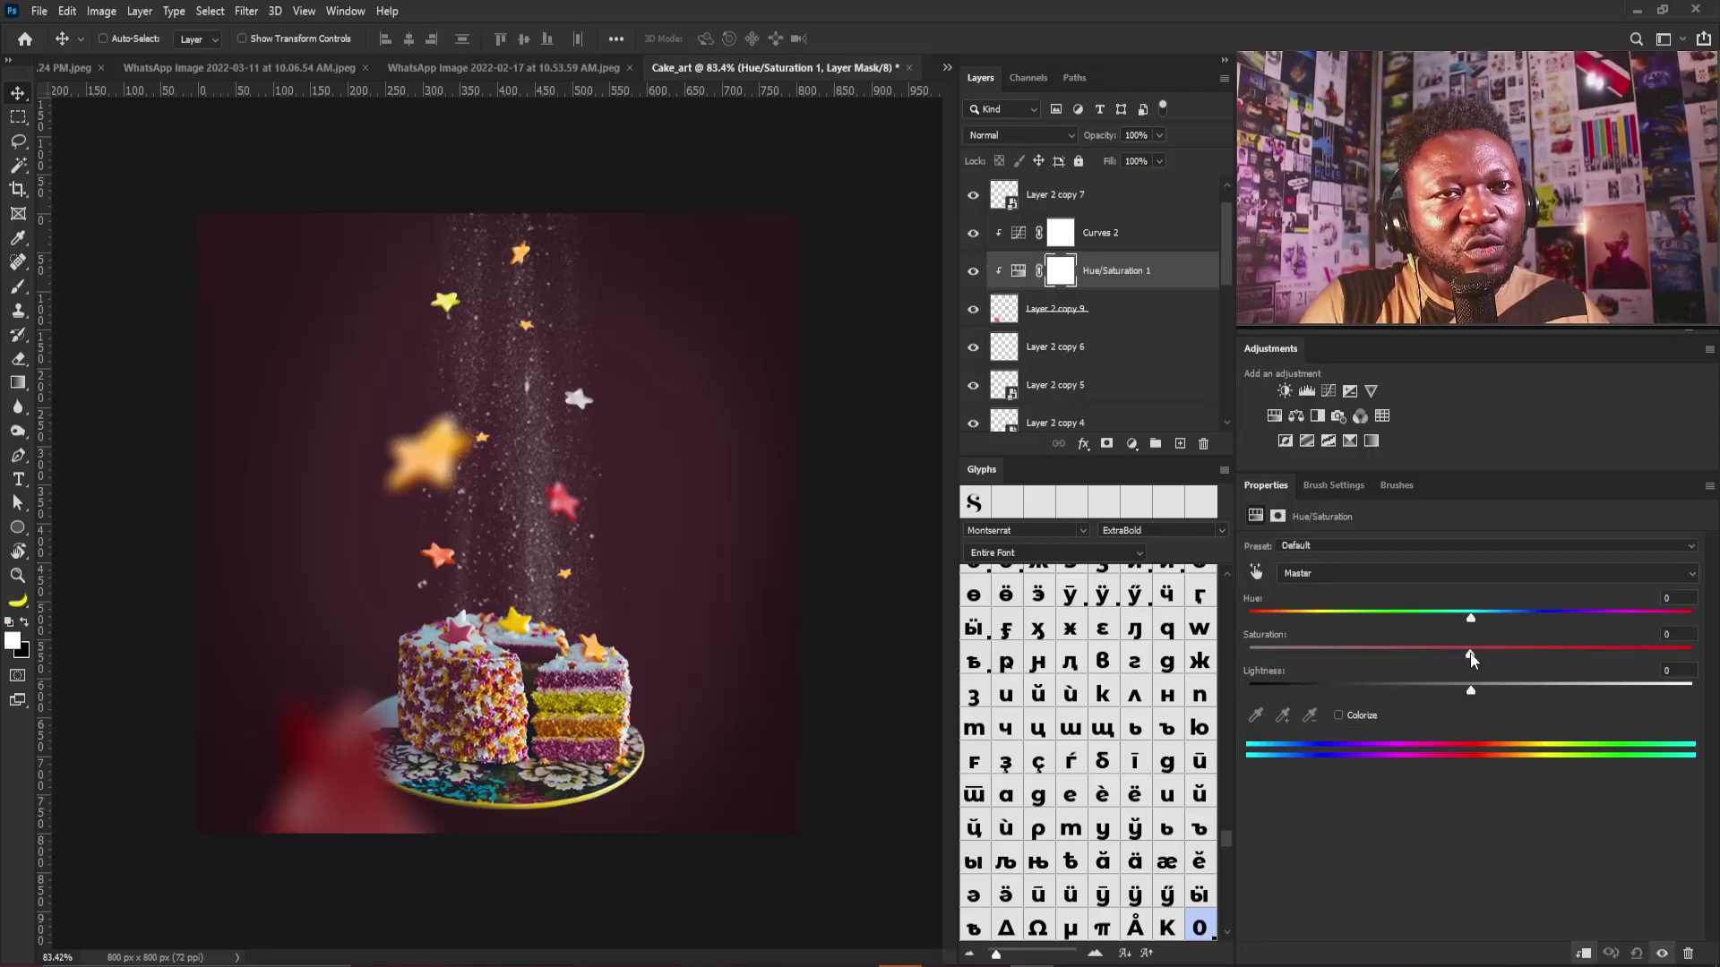
pyautogui.moveTo(1470, 649); pyautogui.dragTo(1460, 657)
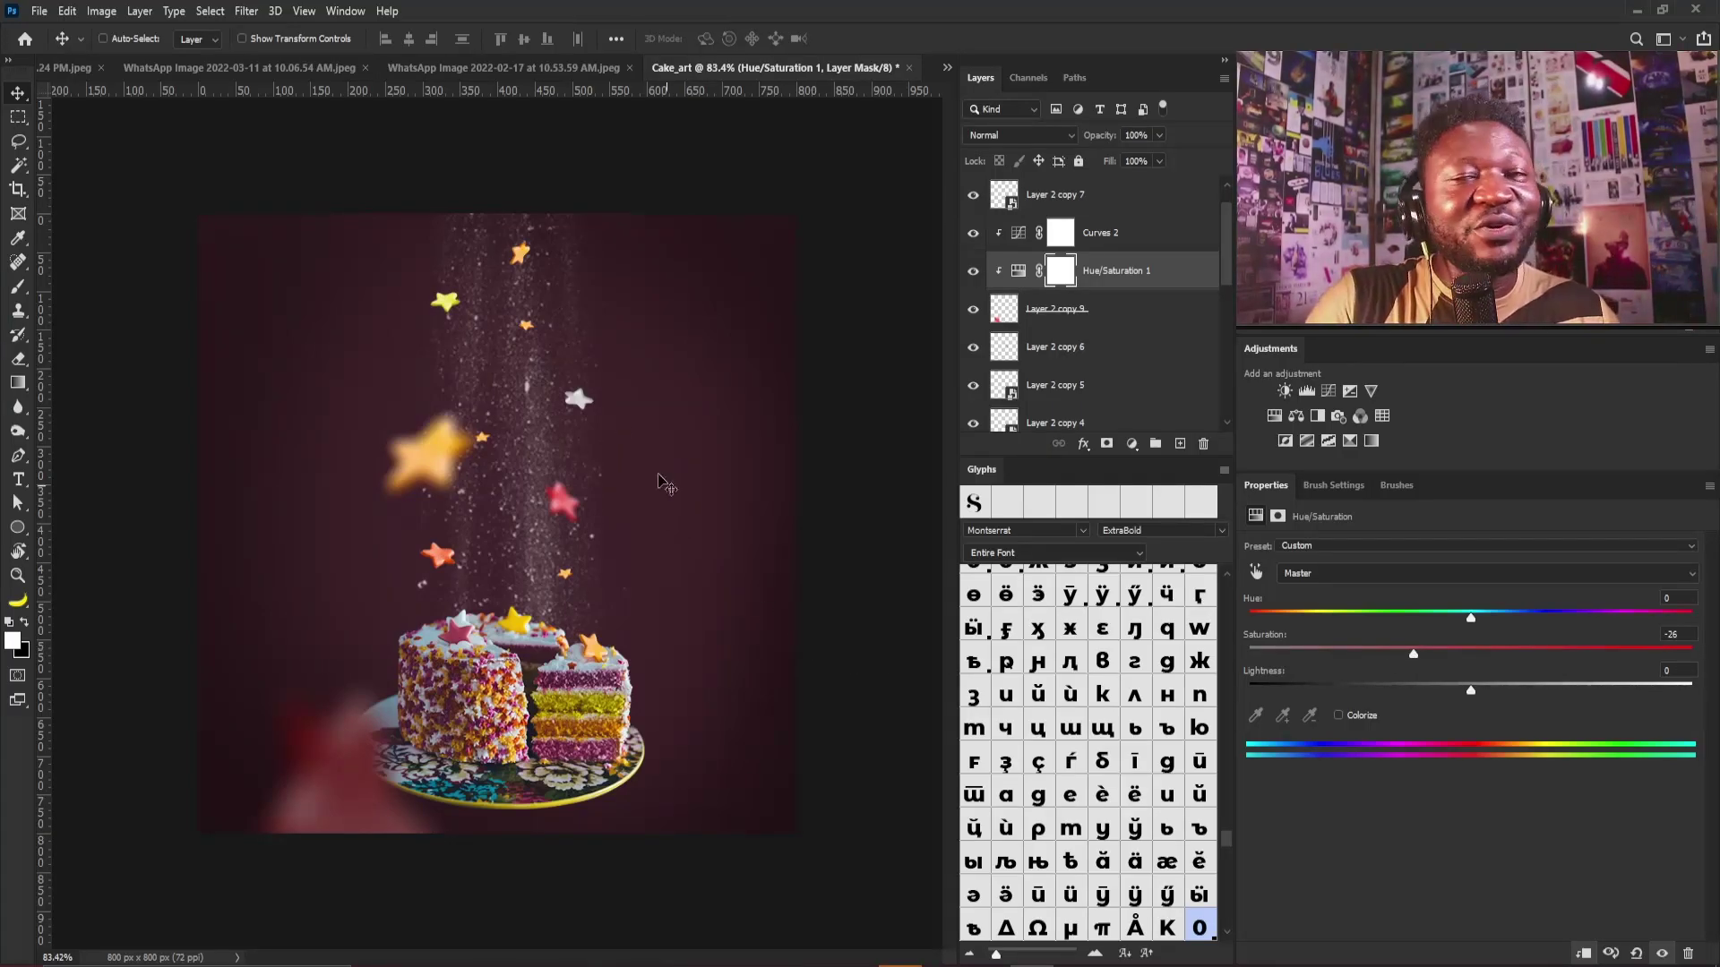
# Add a new empty layer above the glitter layer, Layer 1, and name it Light
pyautogui.scroll(-4, 1003, 269)
pyautogui.click(1012, 361)
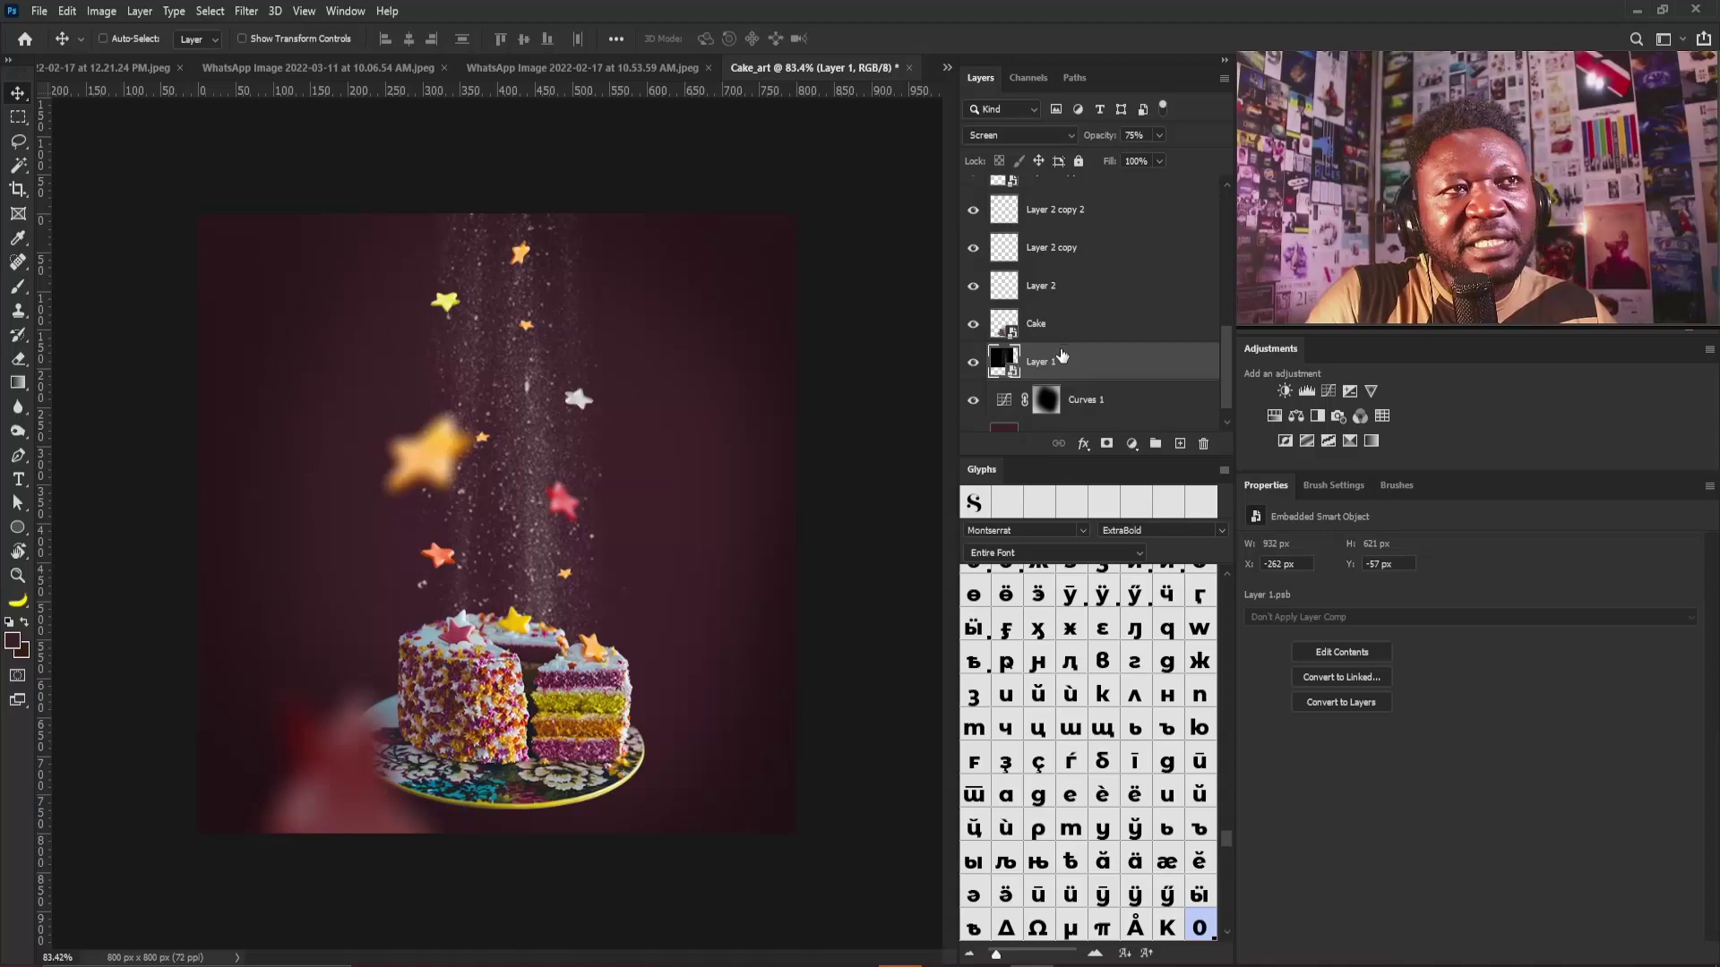
pyautogui.click(1180, 445)
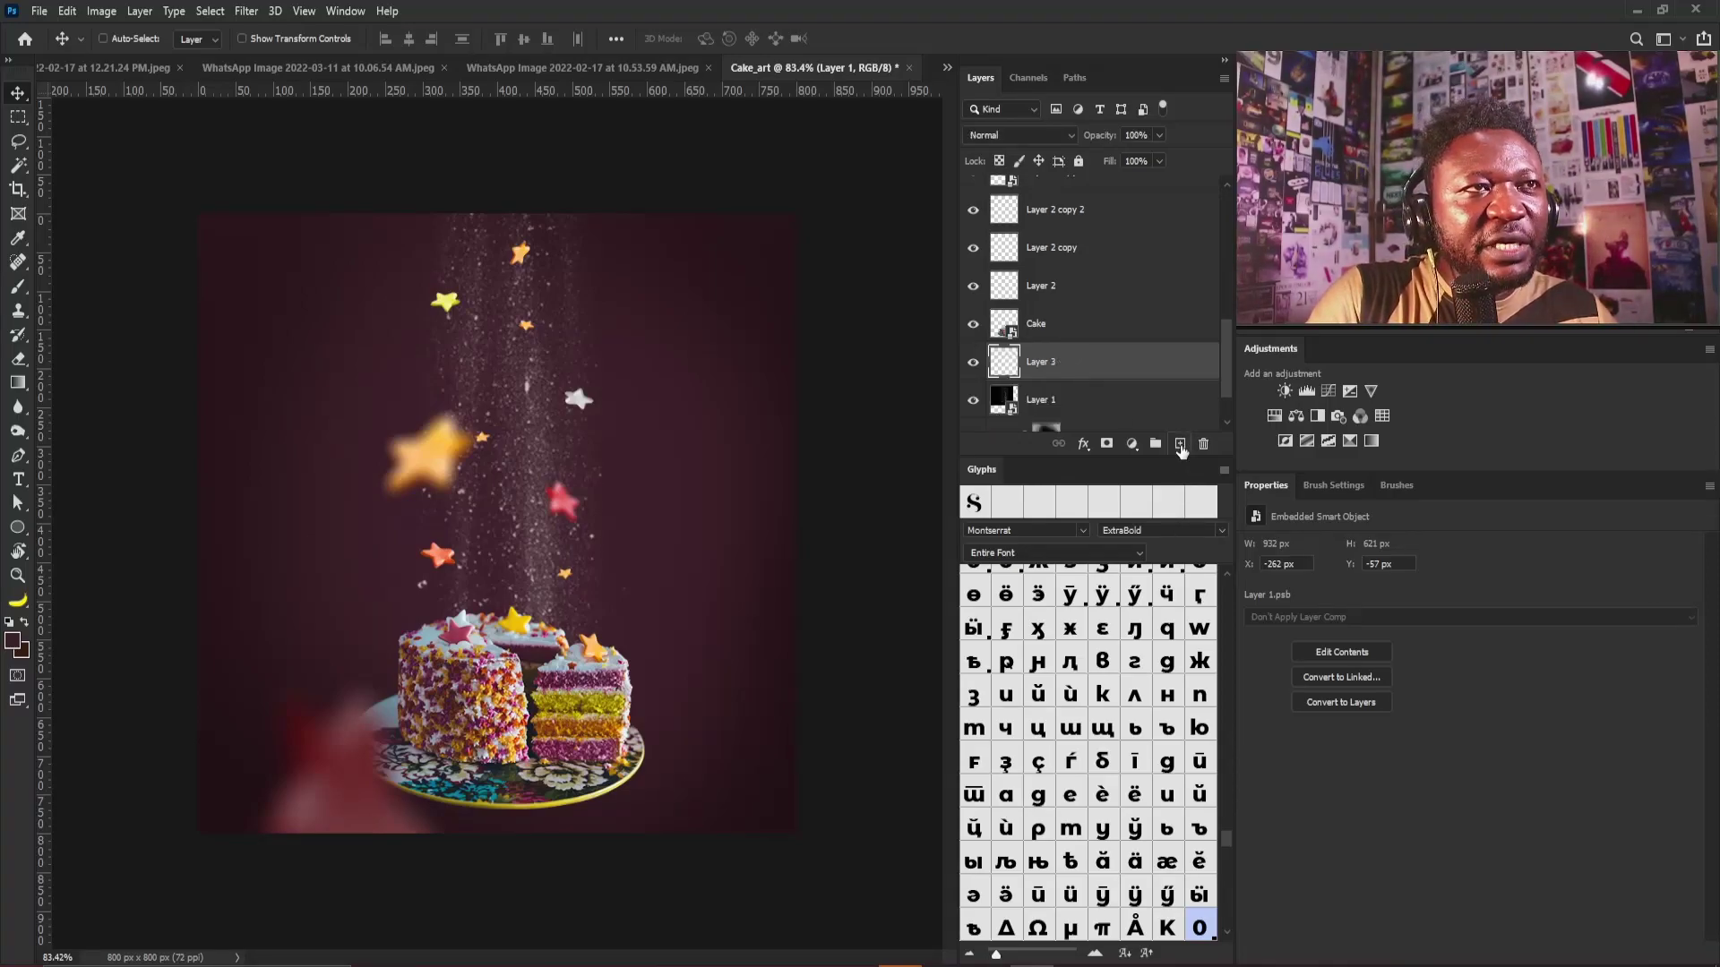
pyautogui.doubleClick(1043, 362)
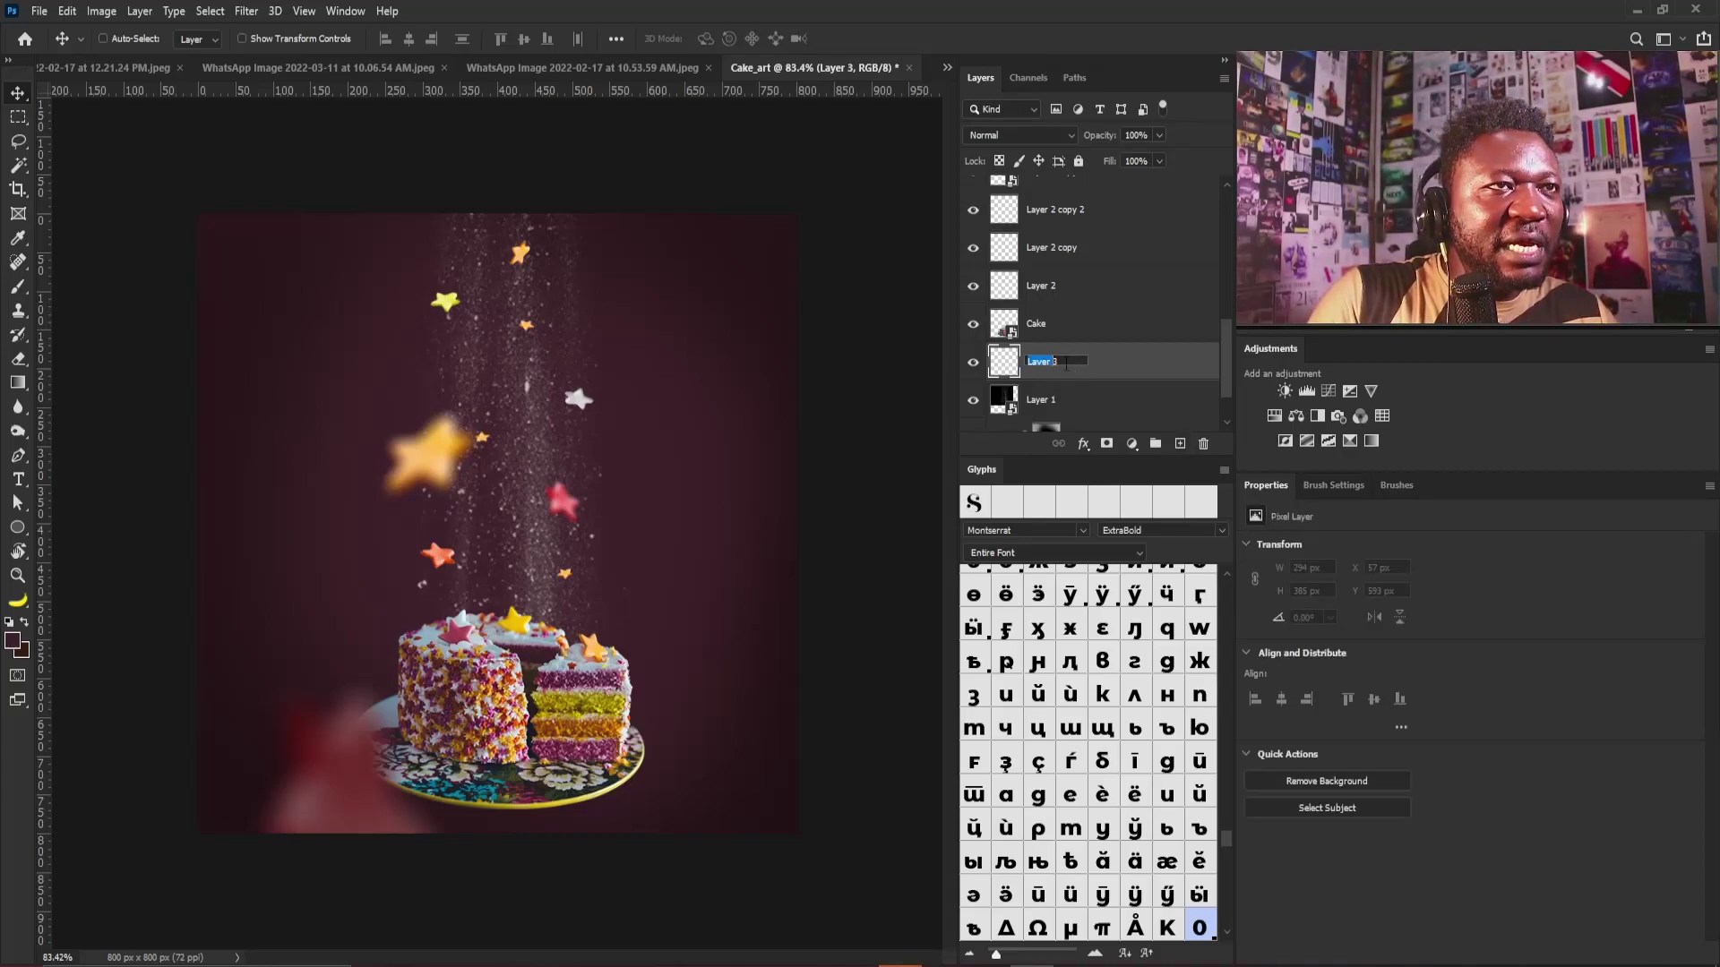
pyautogui.write('L')
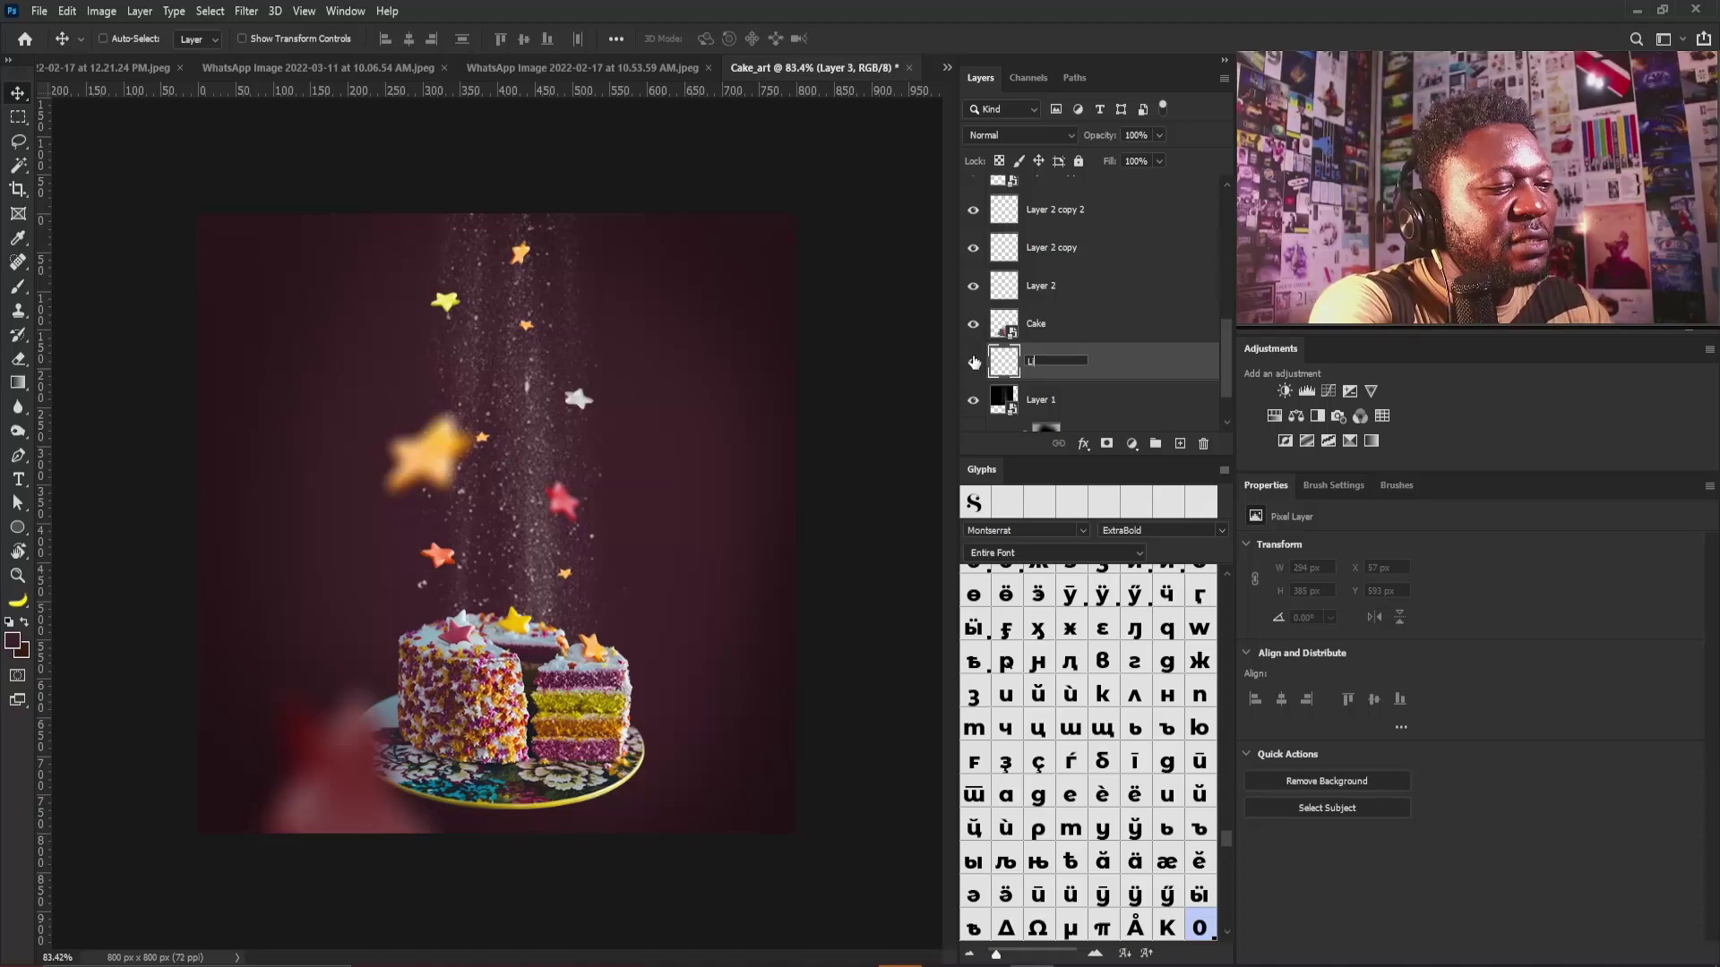
pyautogui.write('ight')
pyautogui.press('Return')
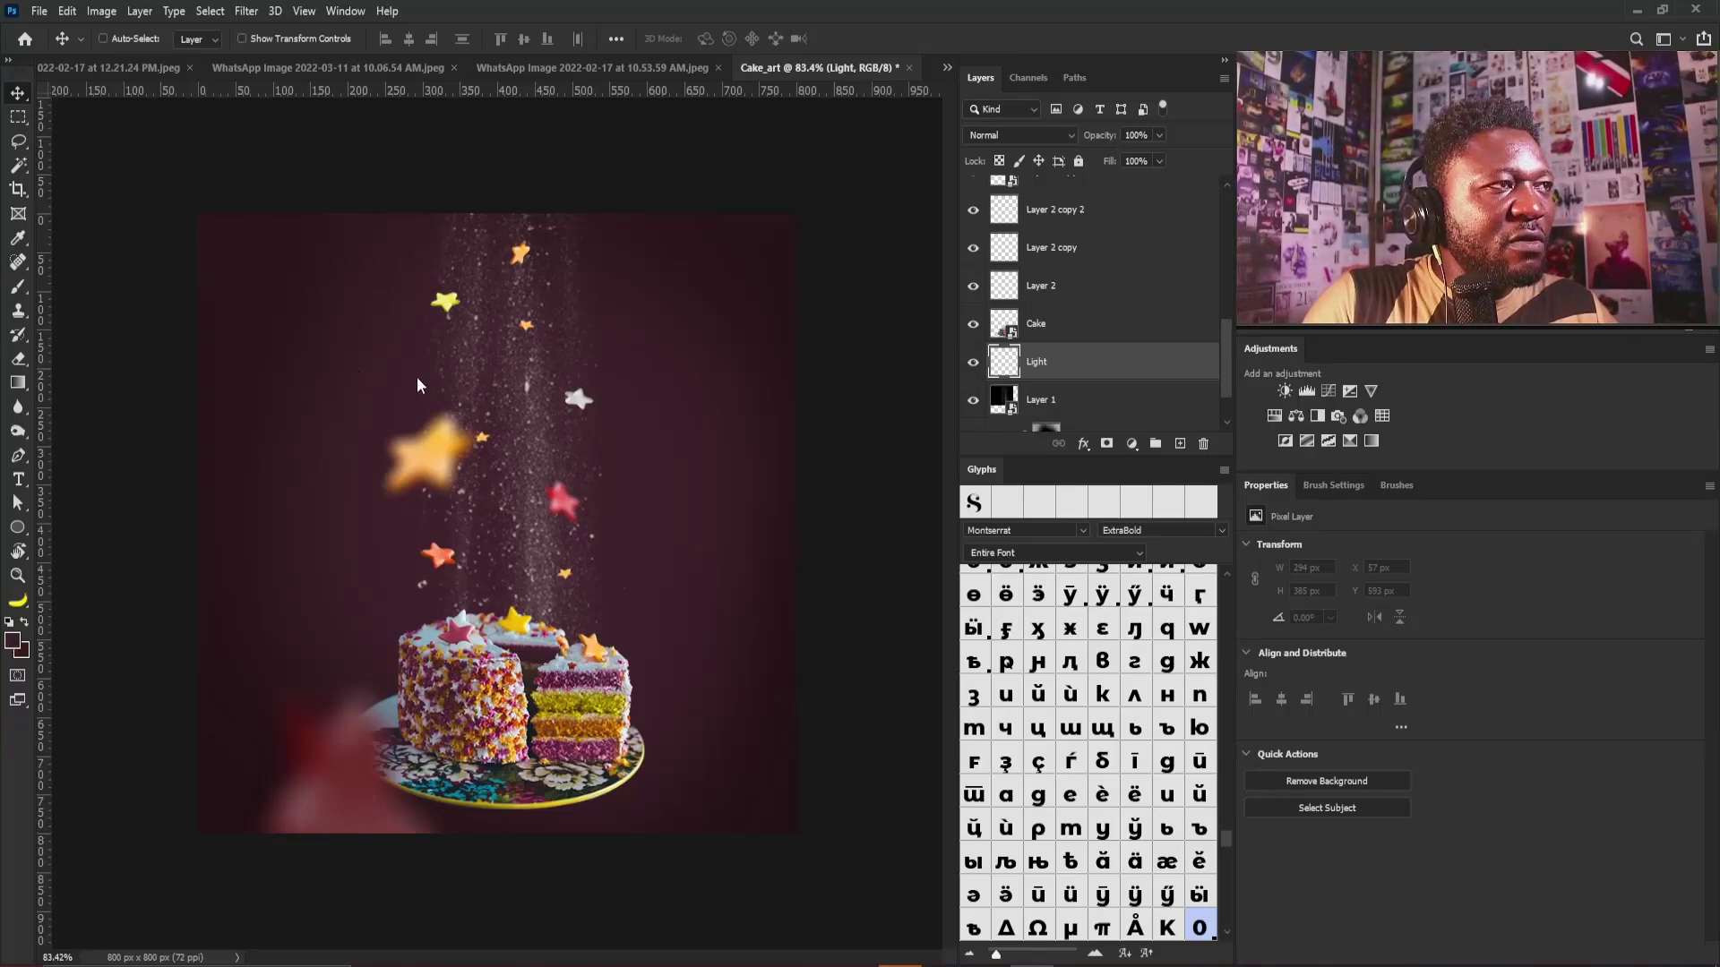
# Set the foreground colour to #5b313d and paint a soft vertical light beam above the cake with a 200 px brush
pyautogui.click(13, 643)
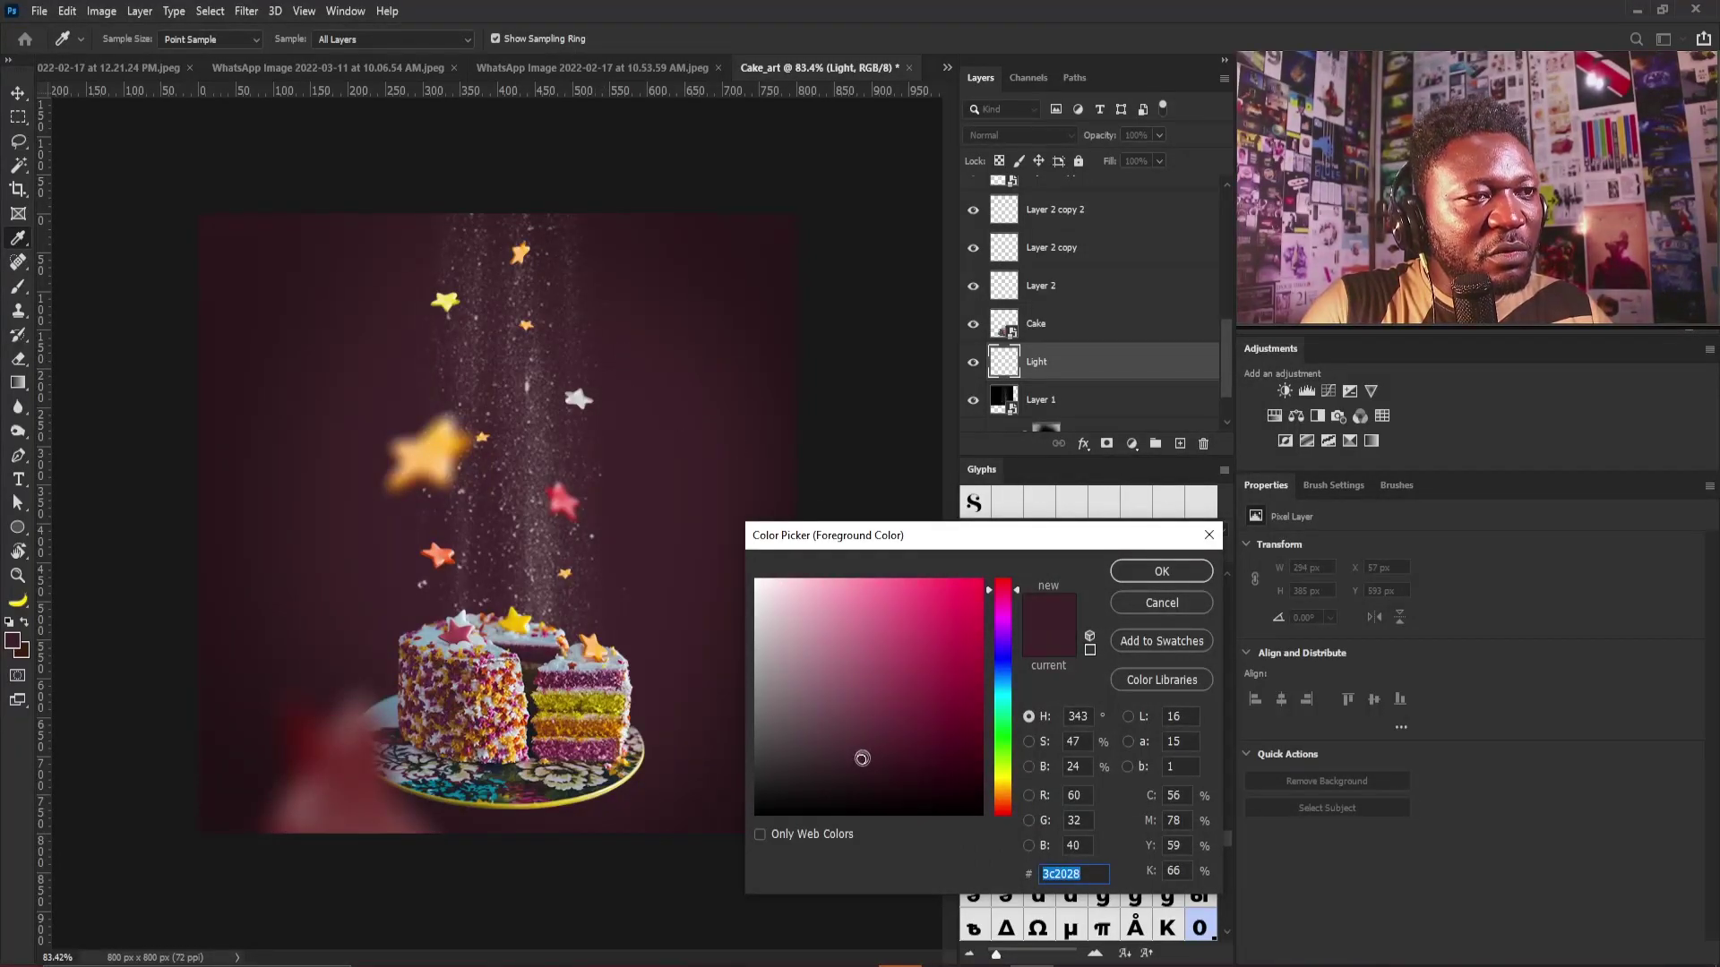
pyautogui.moveTo(862, 758); pyautogui.dragTo(861, 742)
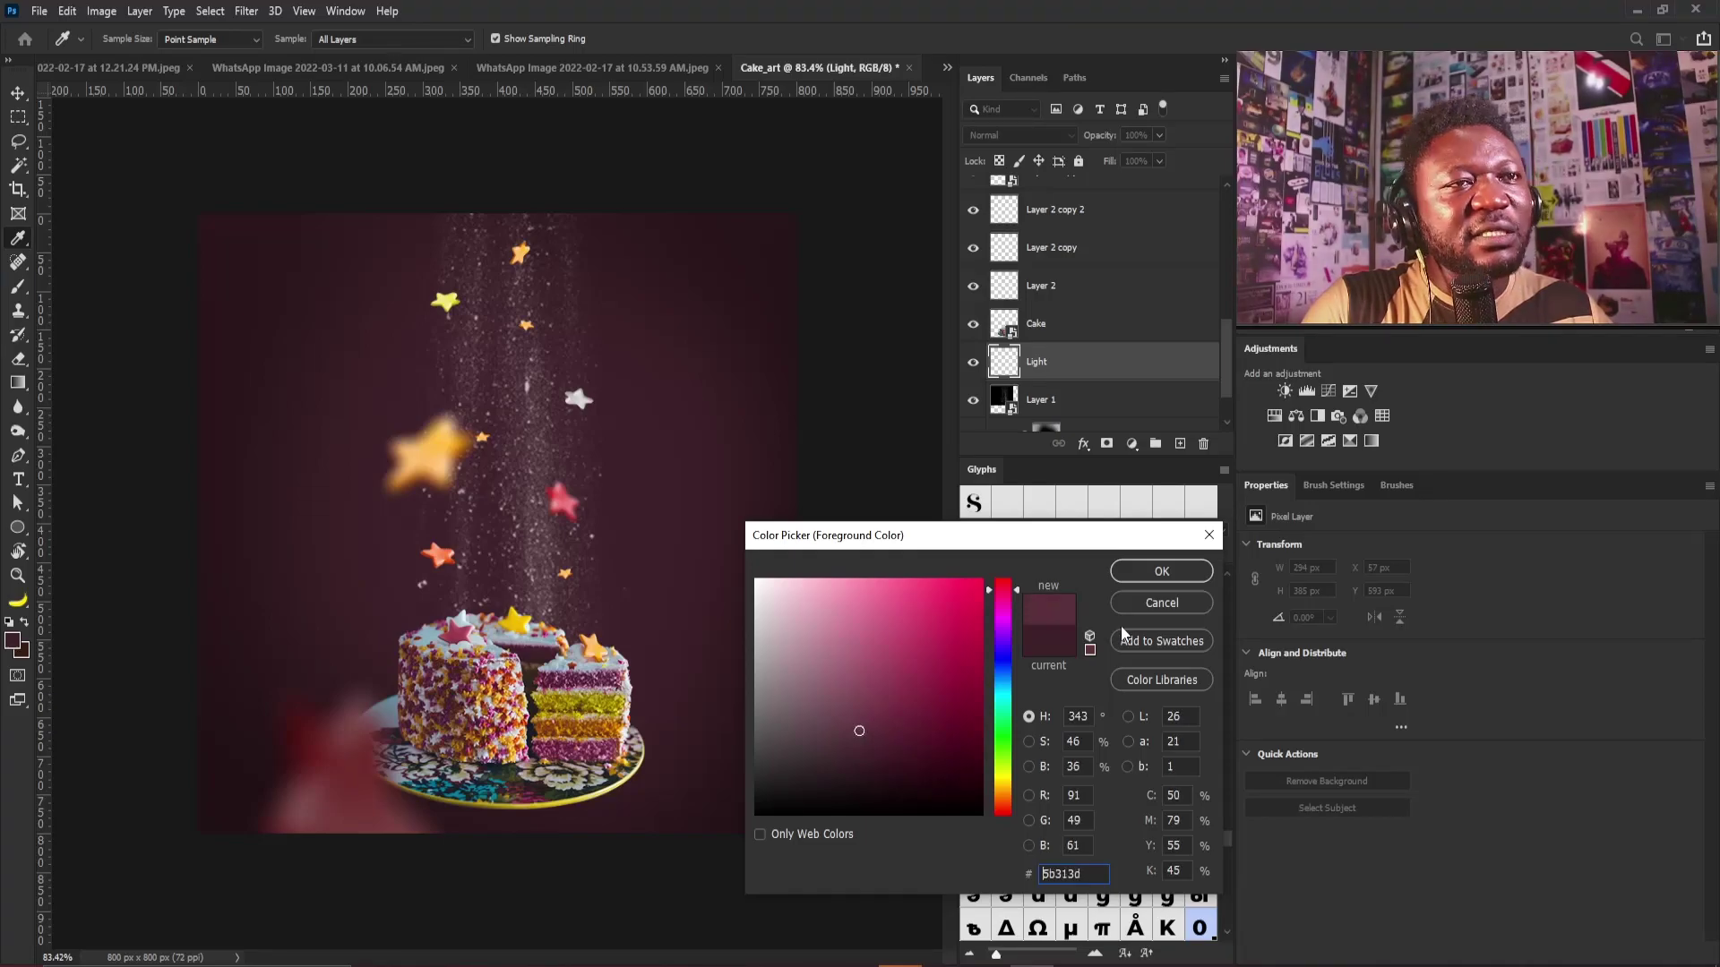
pyautogui.click(1125, 576)
pyautogui.press('v')
pyautogui.press('b')
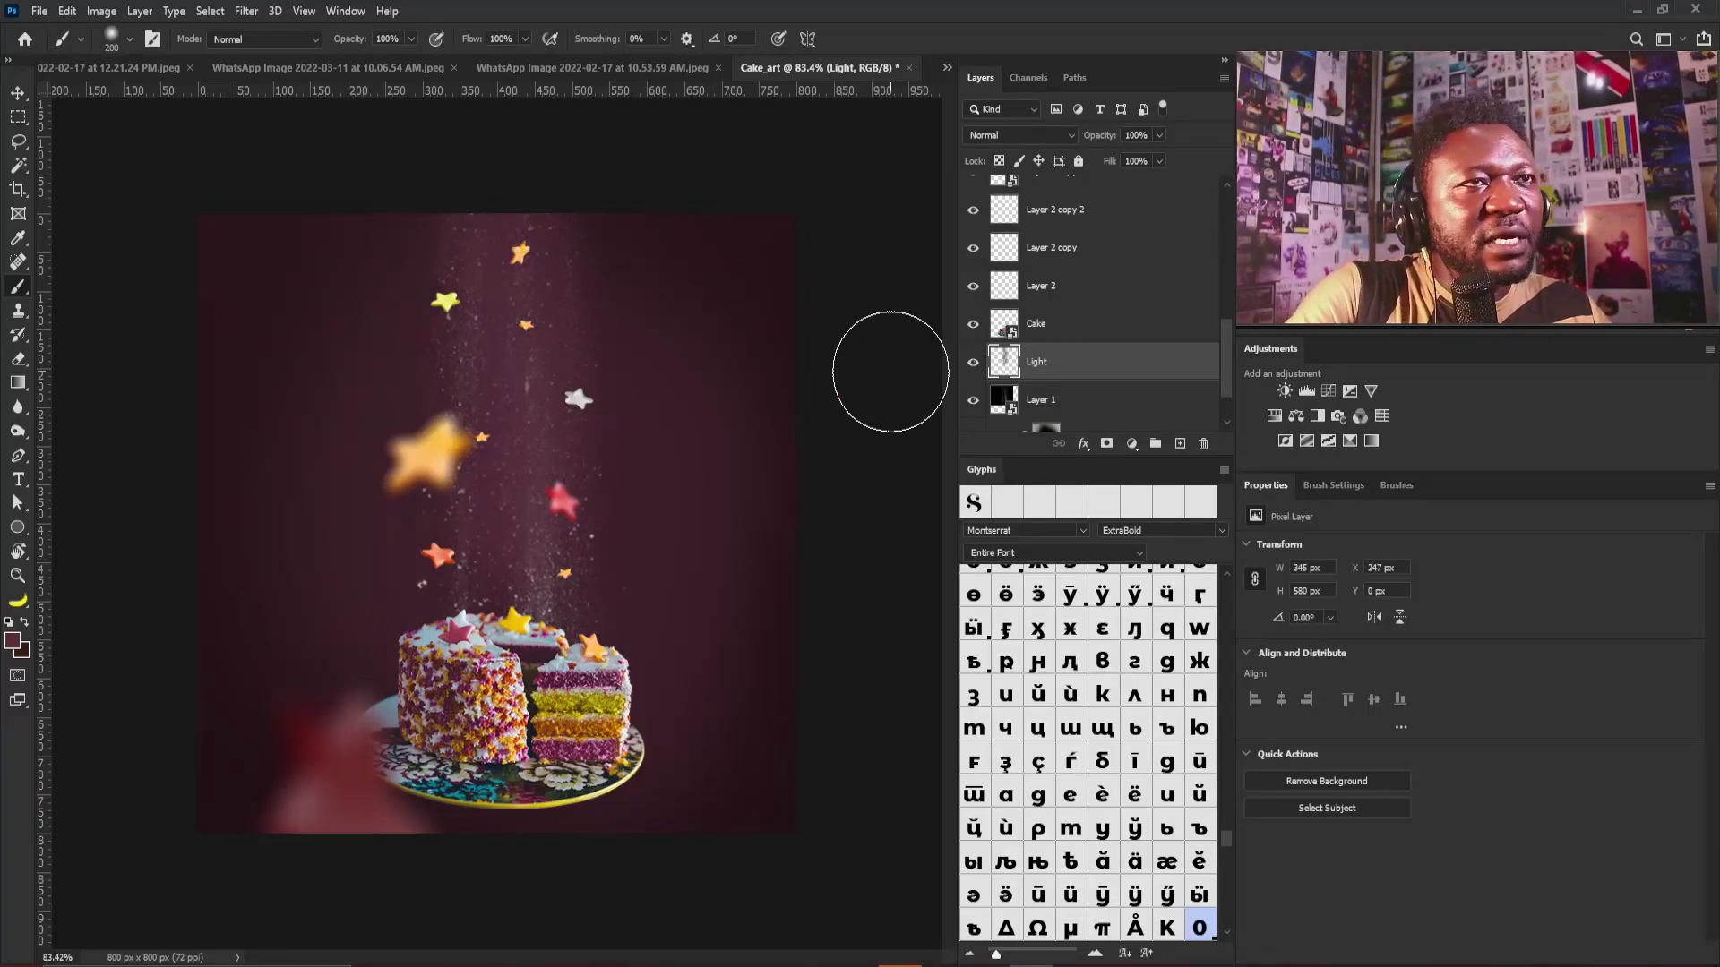
# Move the Light layer beneath the glitter layer, Layer 1, in the layer stack
pyautogui.scroll(-1, 1226, 358)
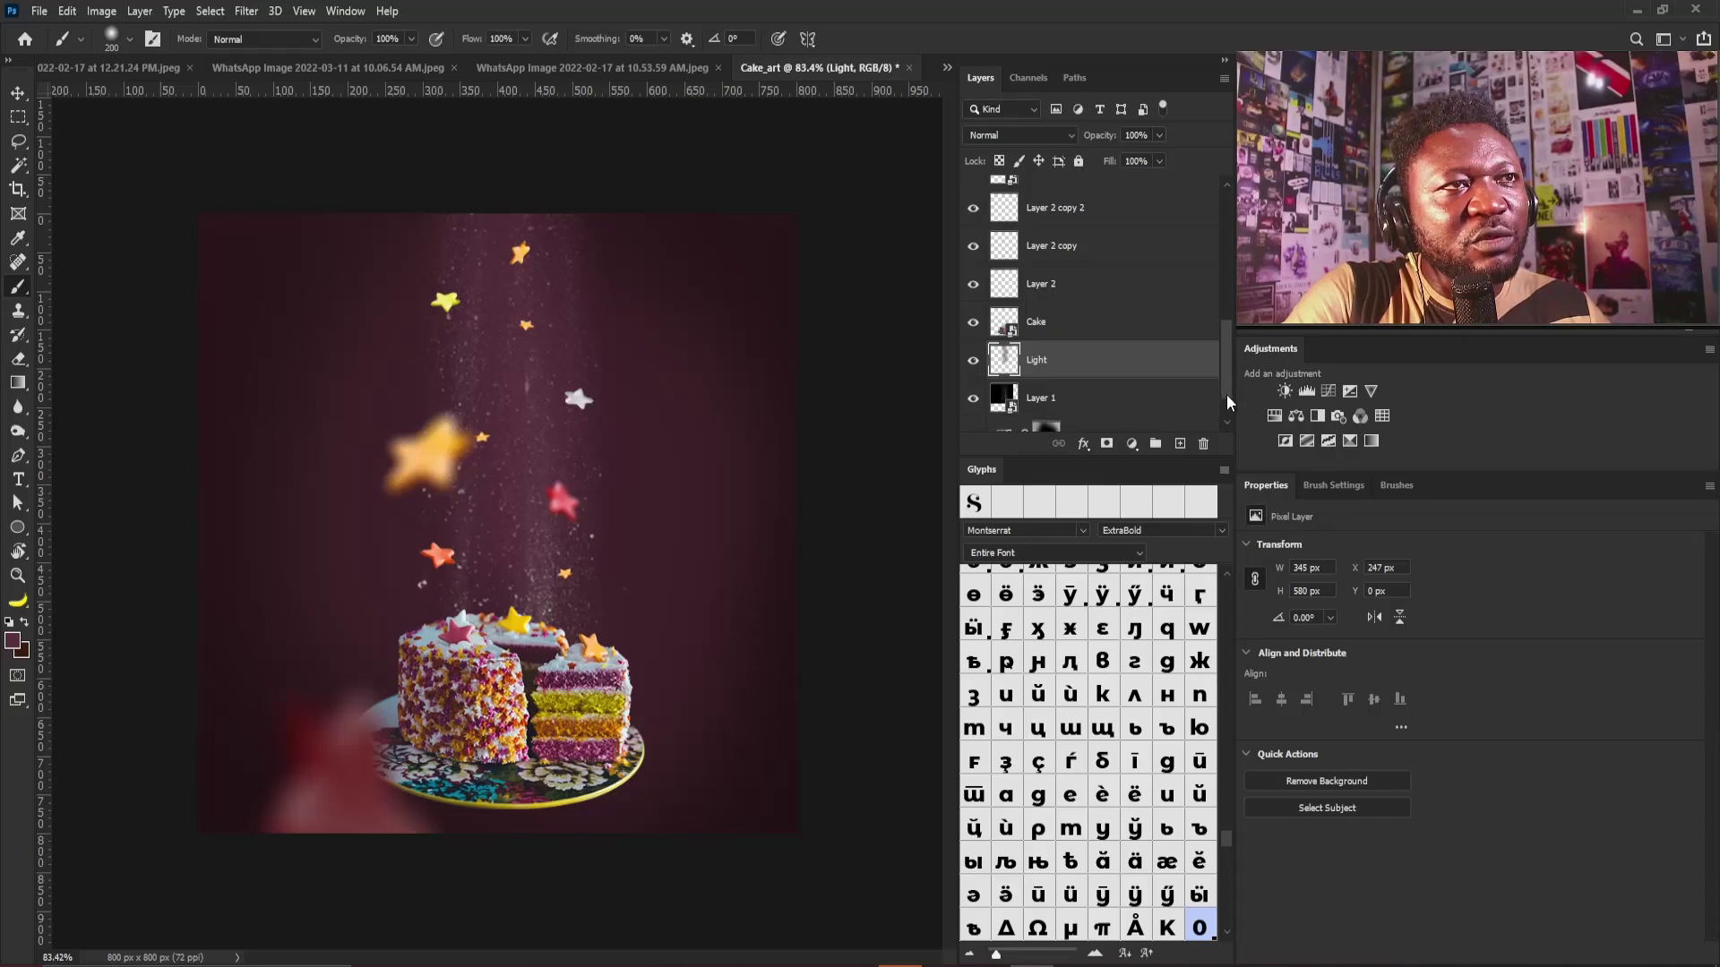
pyautogui.scroll(-2, 1227, 410)
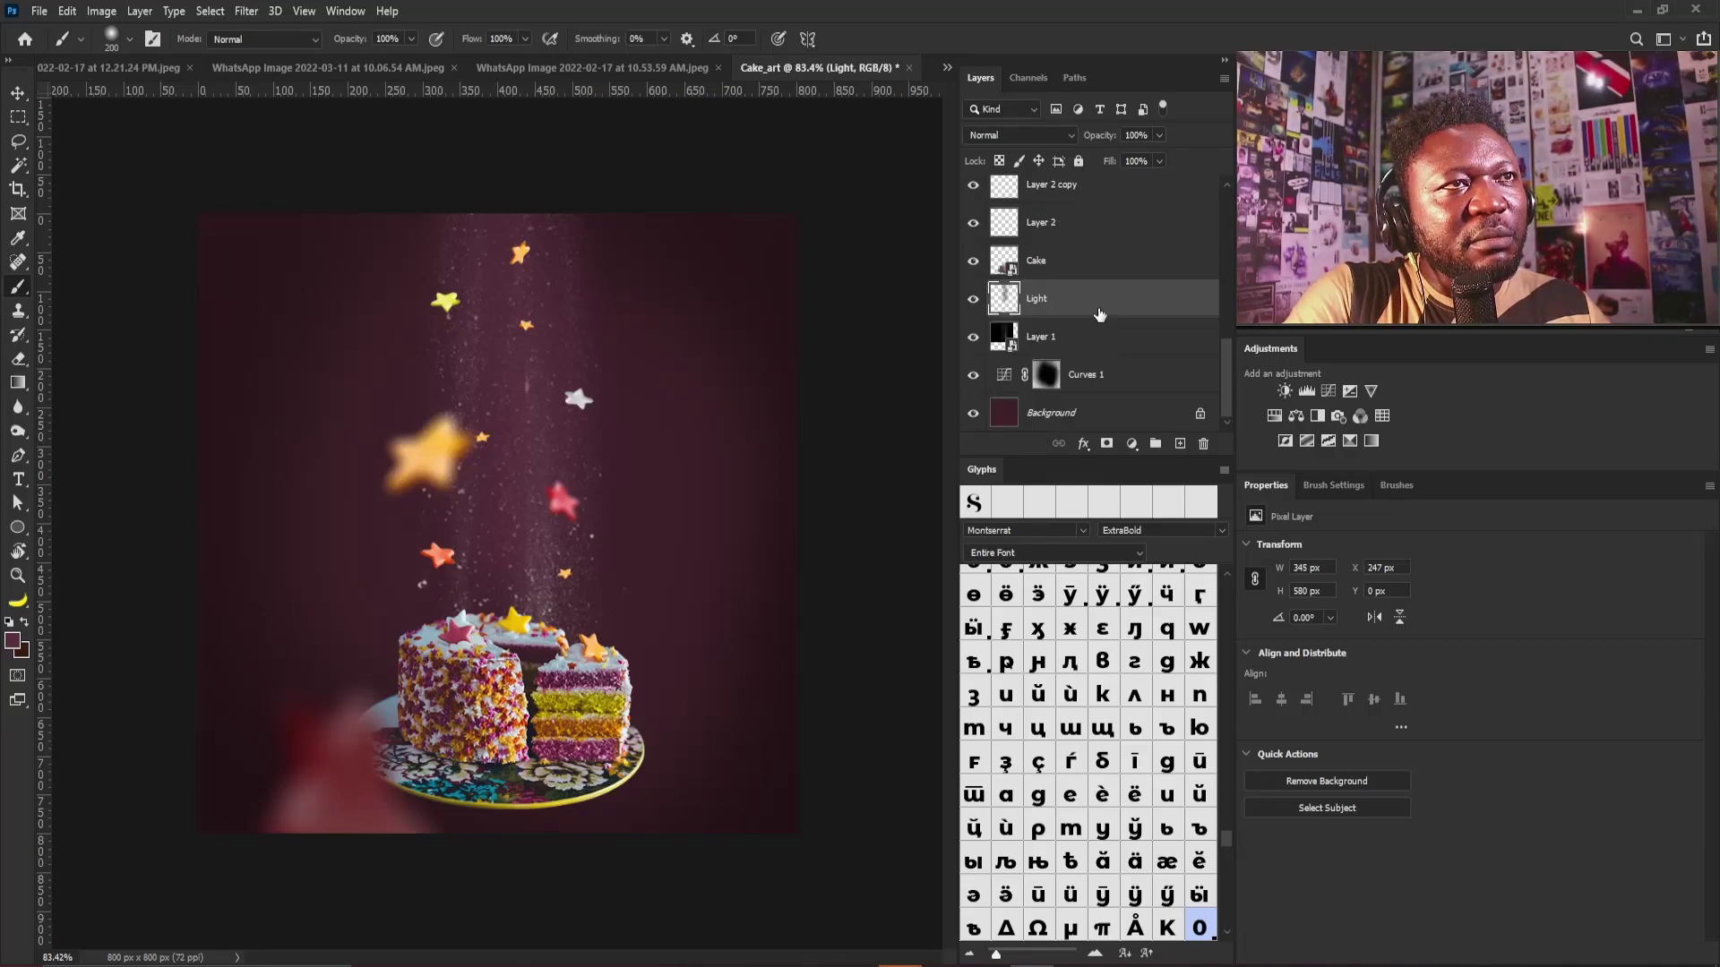
pyautogui.moveTo(1098, 305); pyautogui.dragTo(1104, 358)
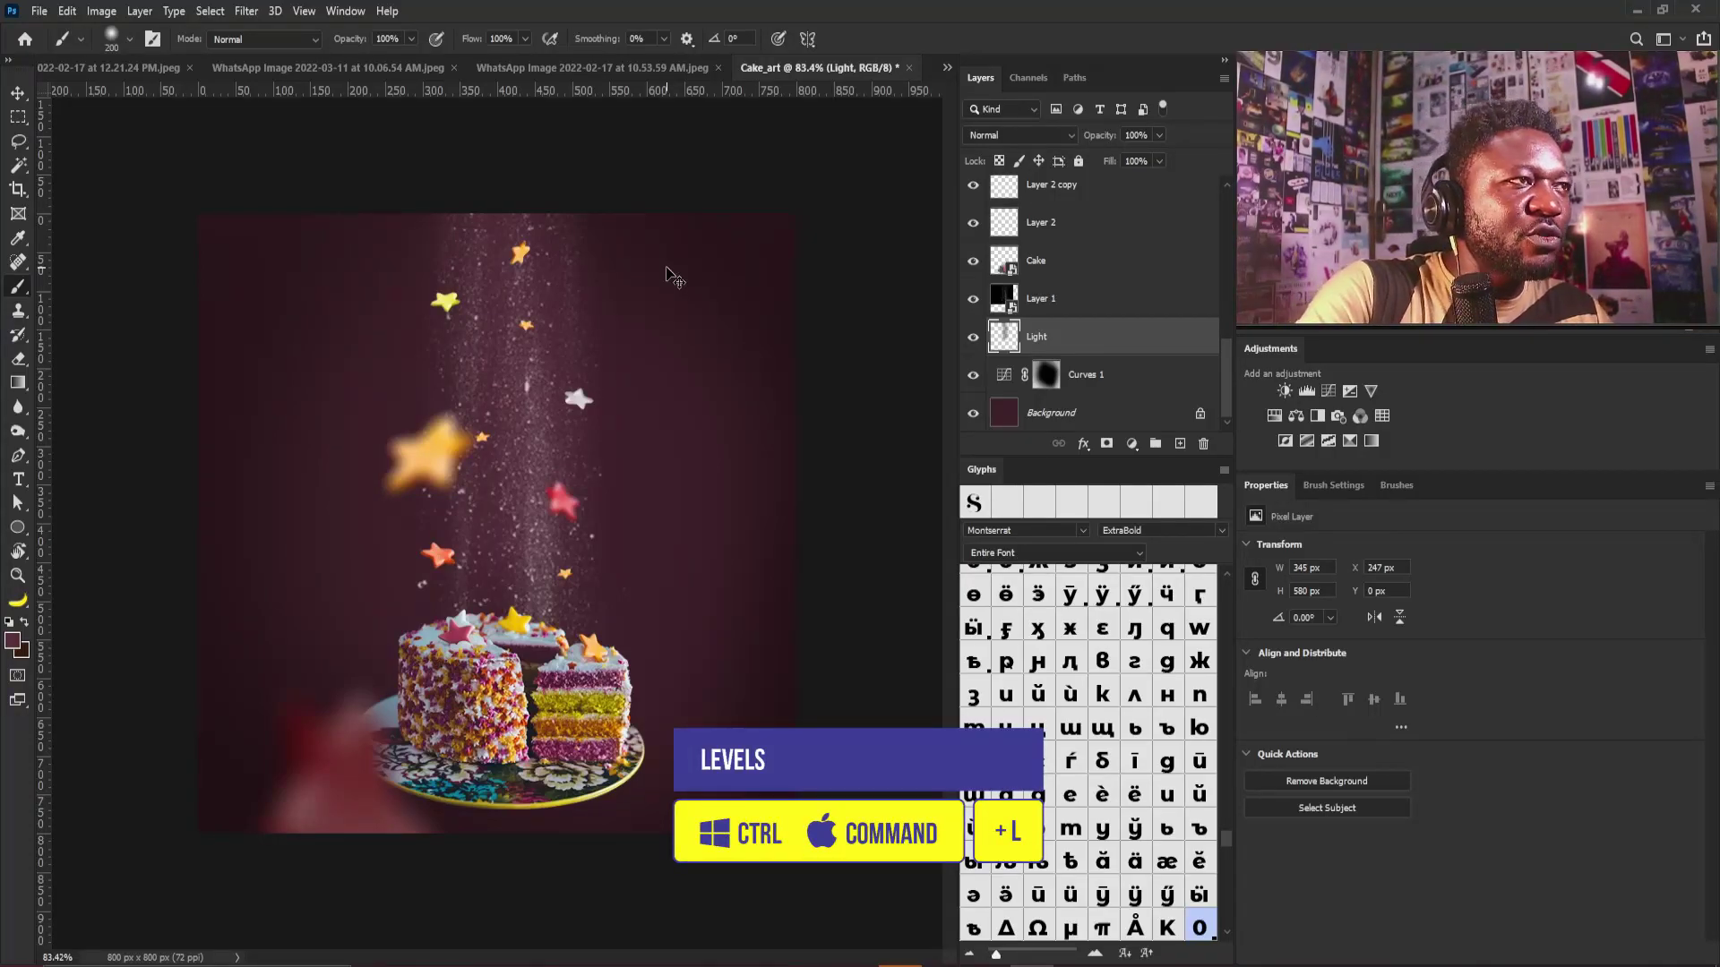
# Brighten the Light layer with Levels, setting the midtone input to about 1.09
pyautogui.hotkey('ctrl', 'l')
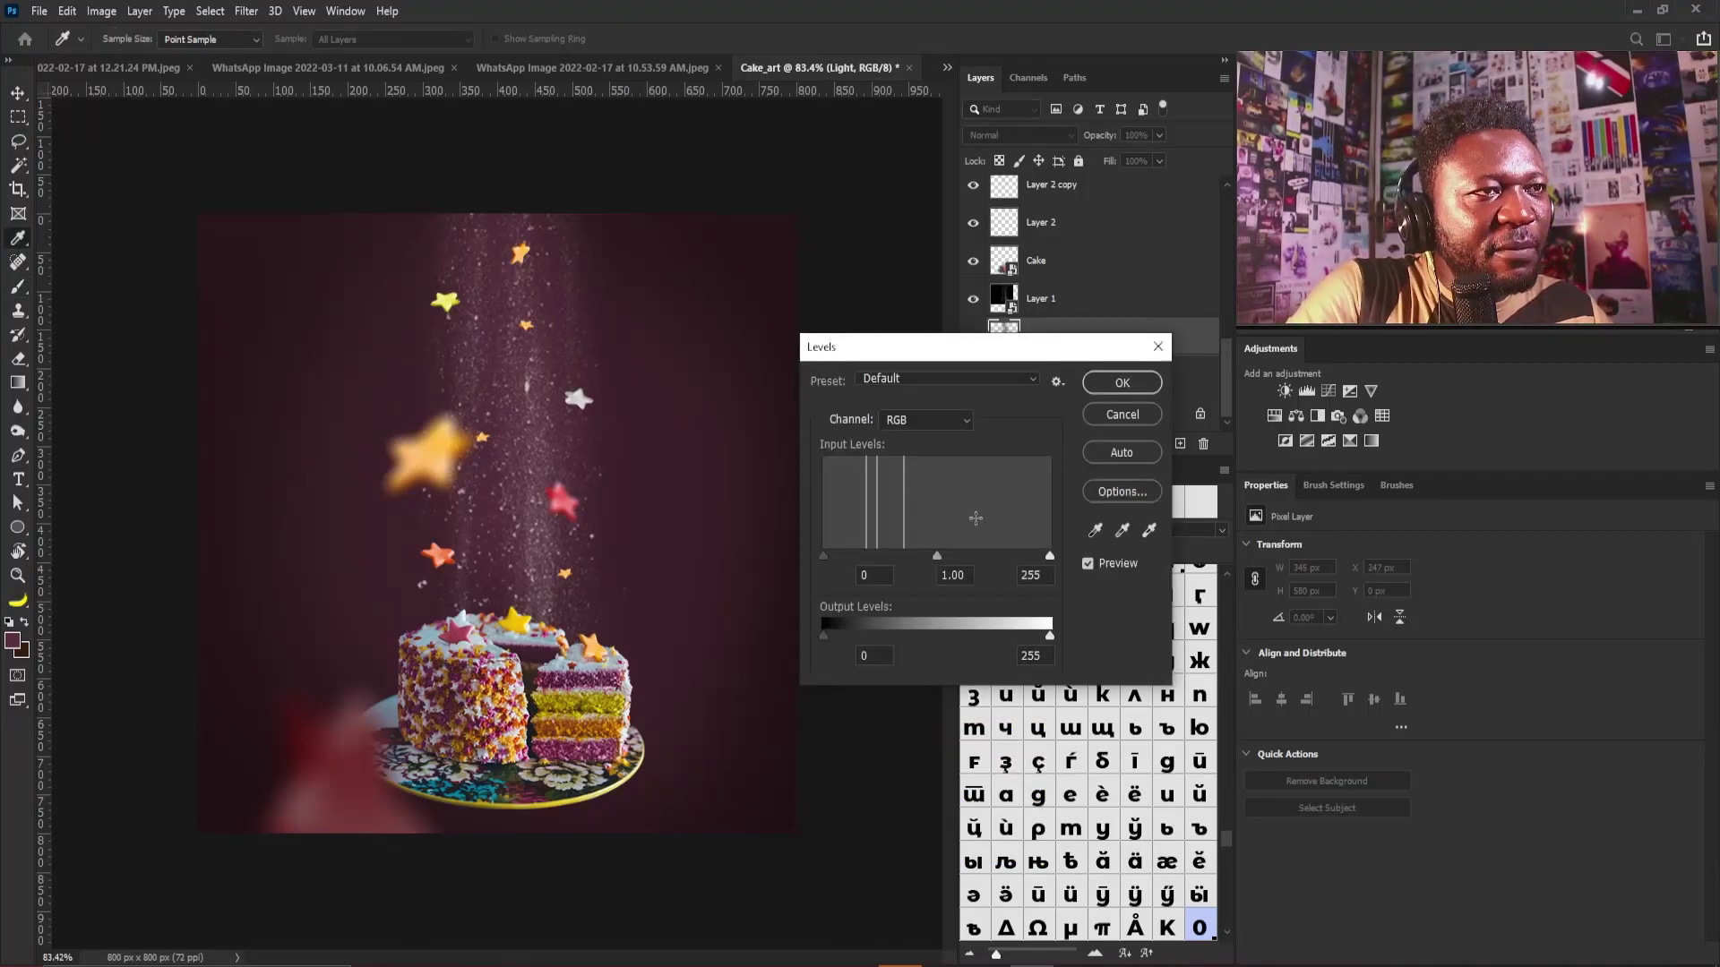
pyautogui.moveTo(937, 557); pyautogui.dragTo(914, 557)
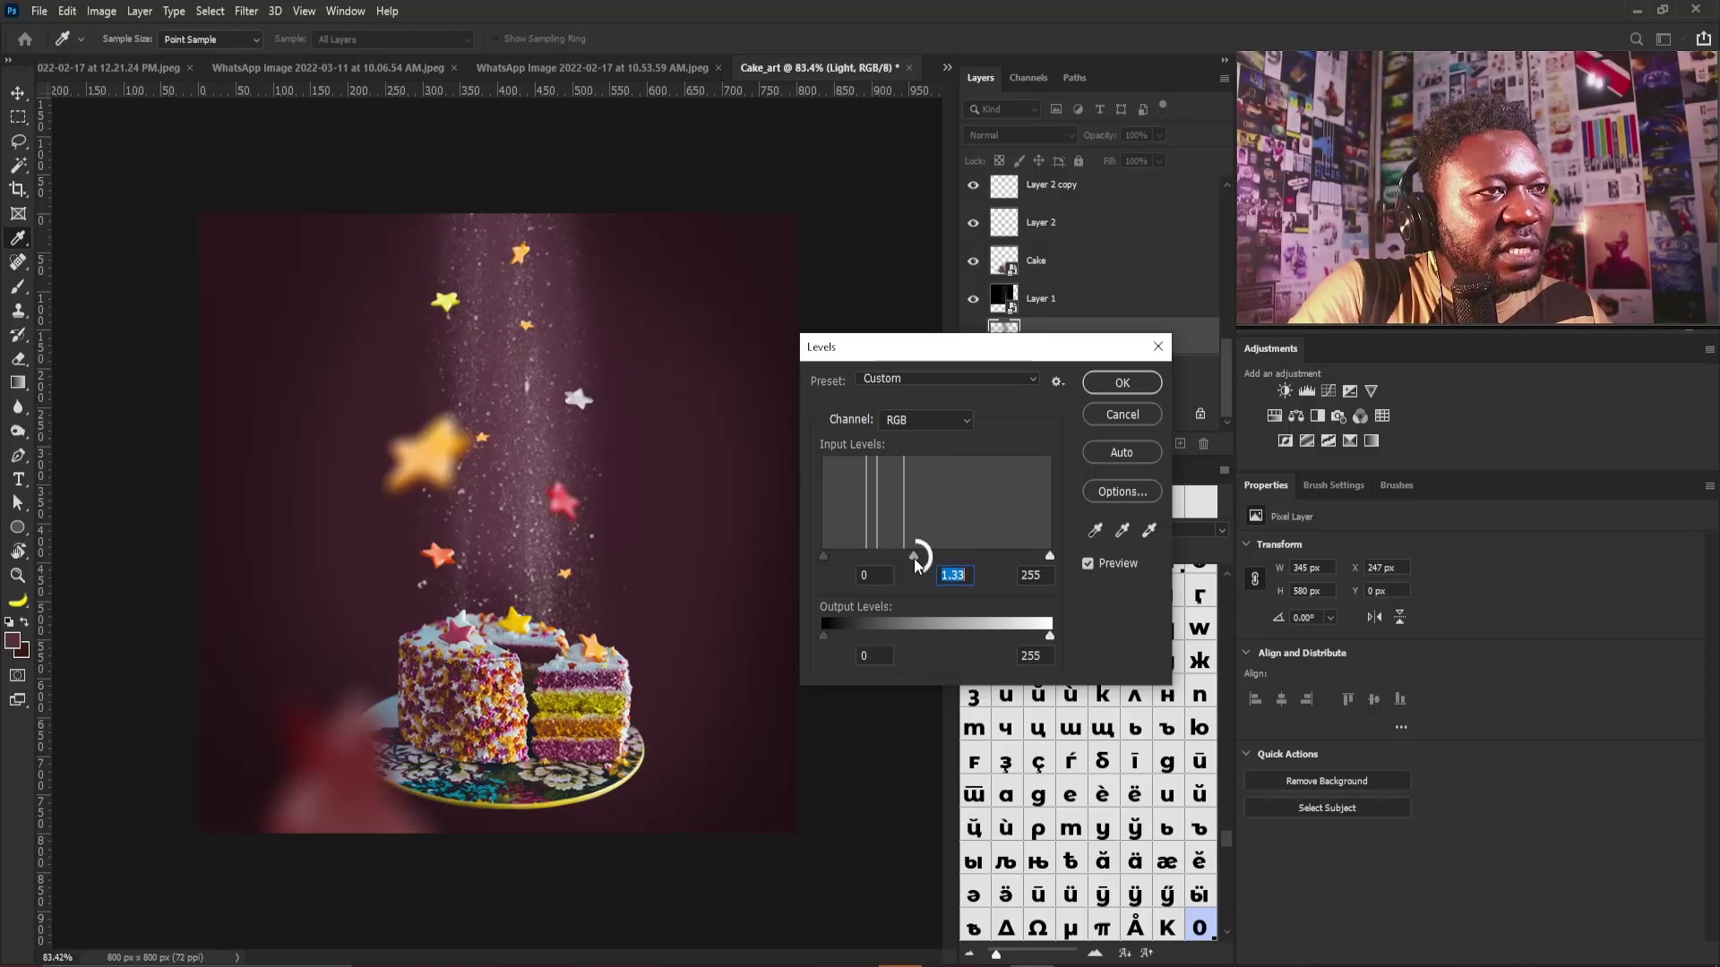
pyautogui.click(913, 558)
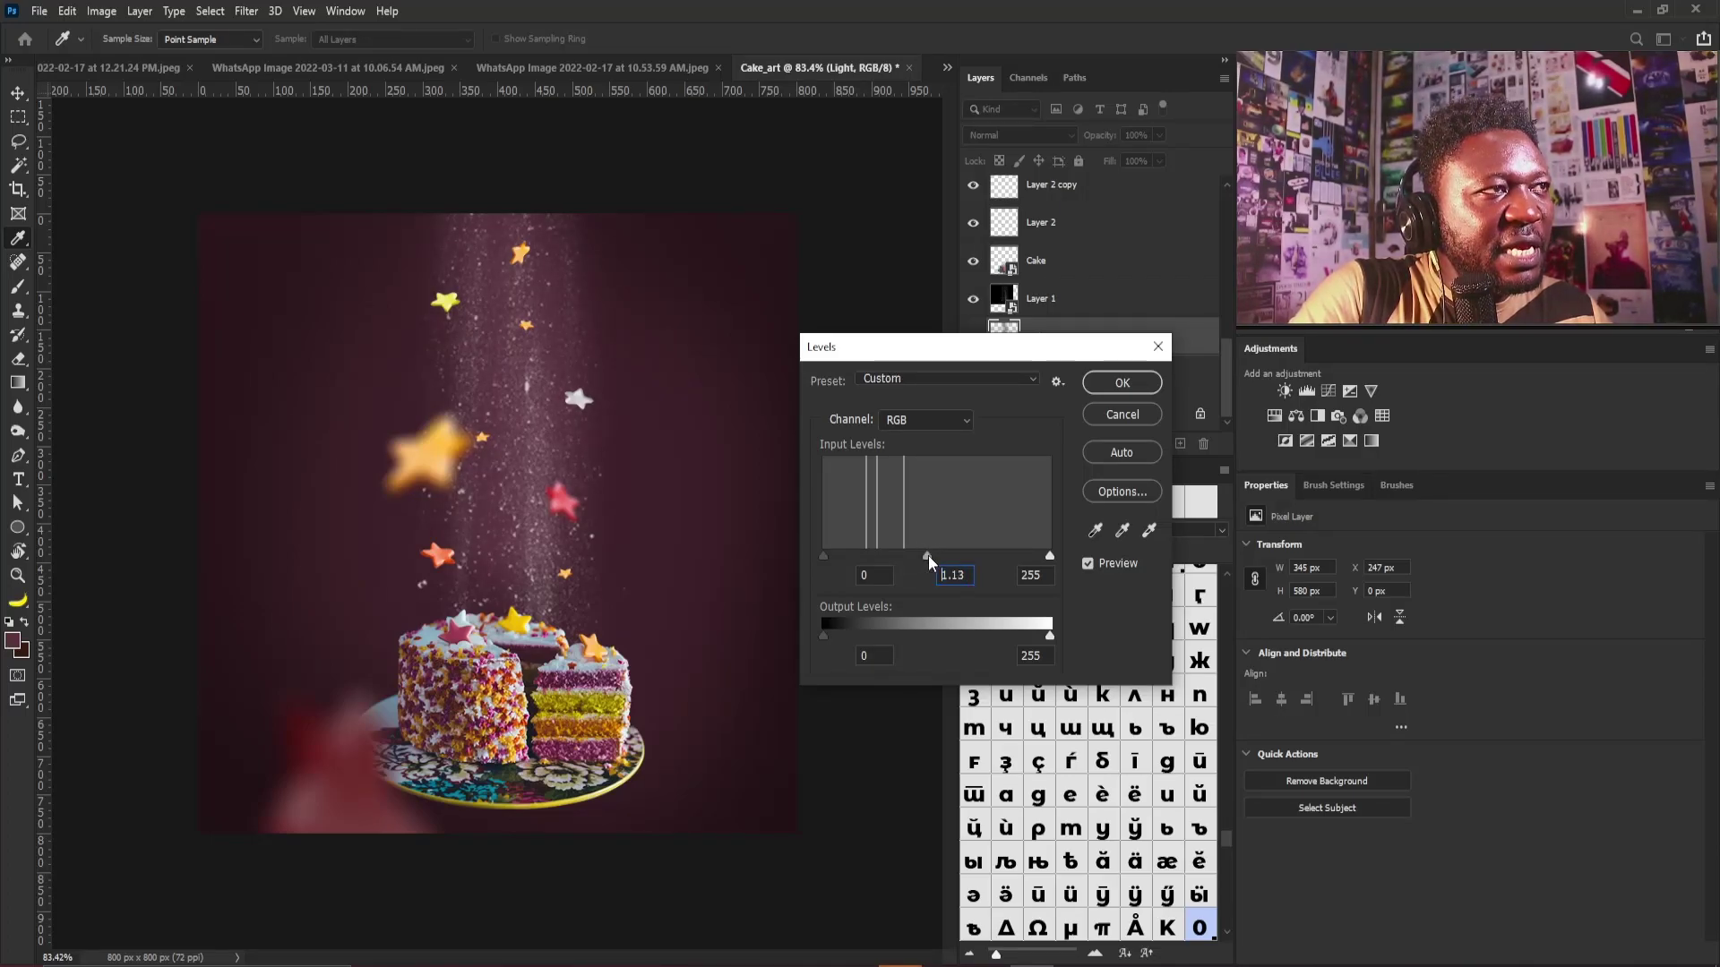
pyautogui.moveTo(928, 555); pyautogui.dragTo(926, 557)
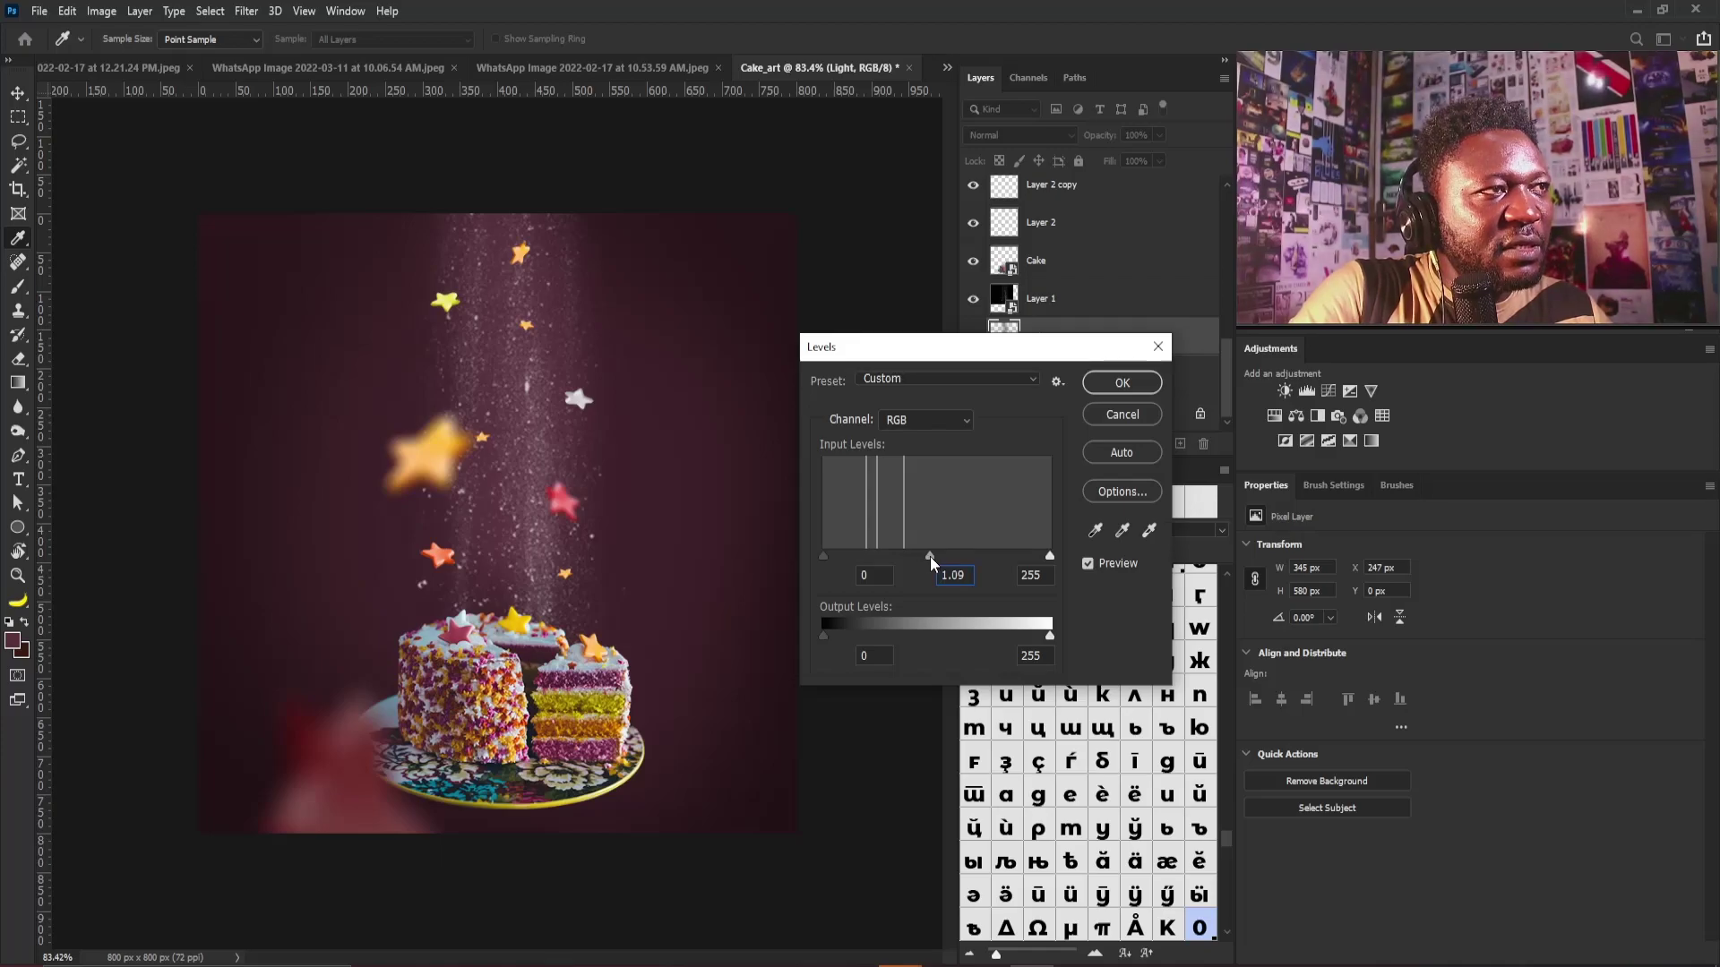
pyautogui.press('Down')
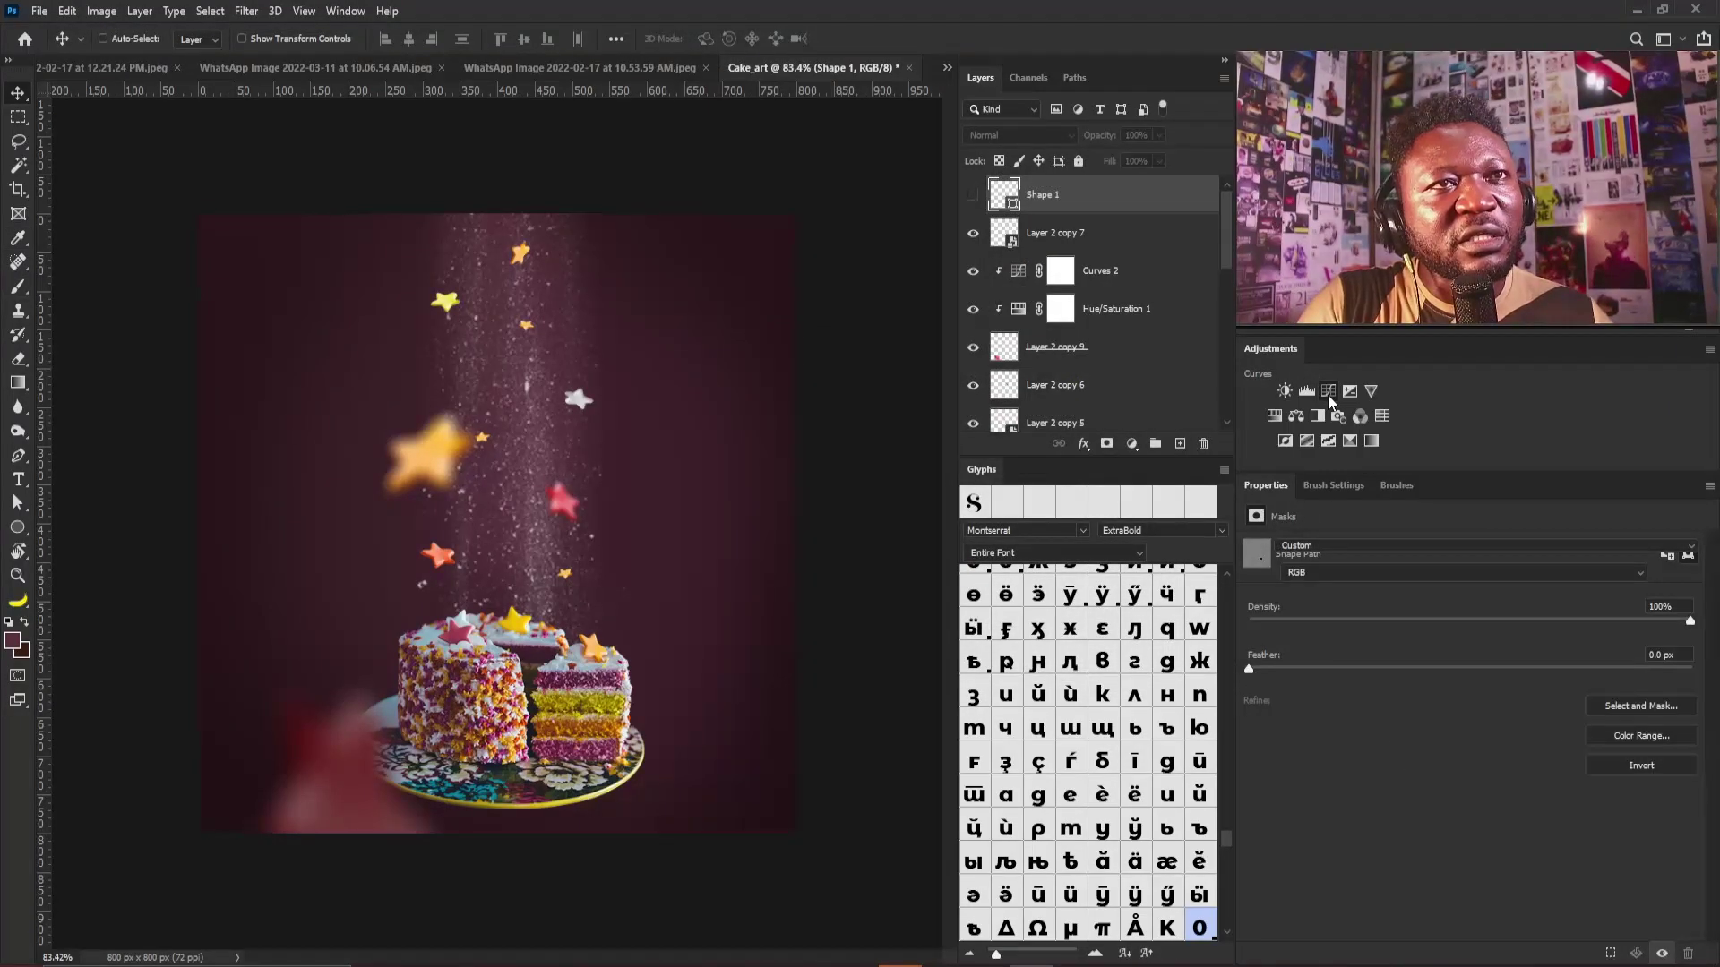
# Add a Curves adjustment above all layers with points at input 62, output 62 and input 161, output 167
pyautogui.click(1328, 394)
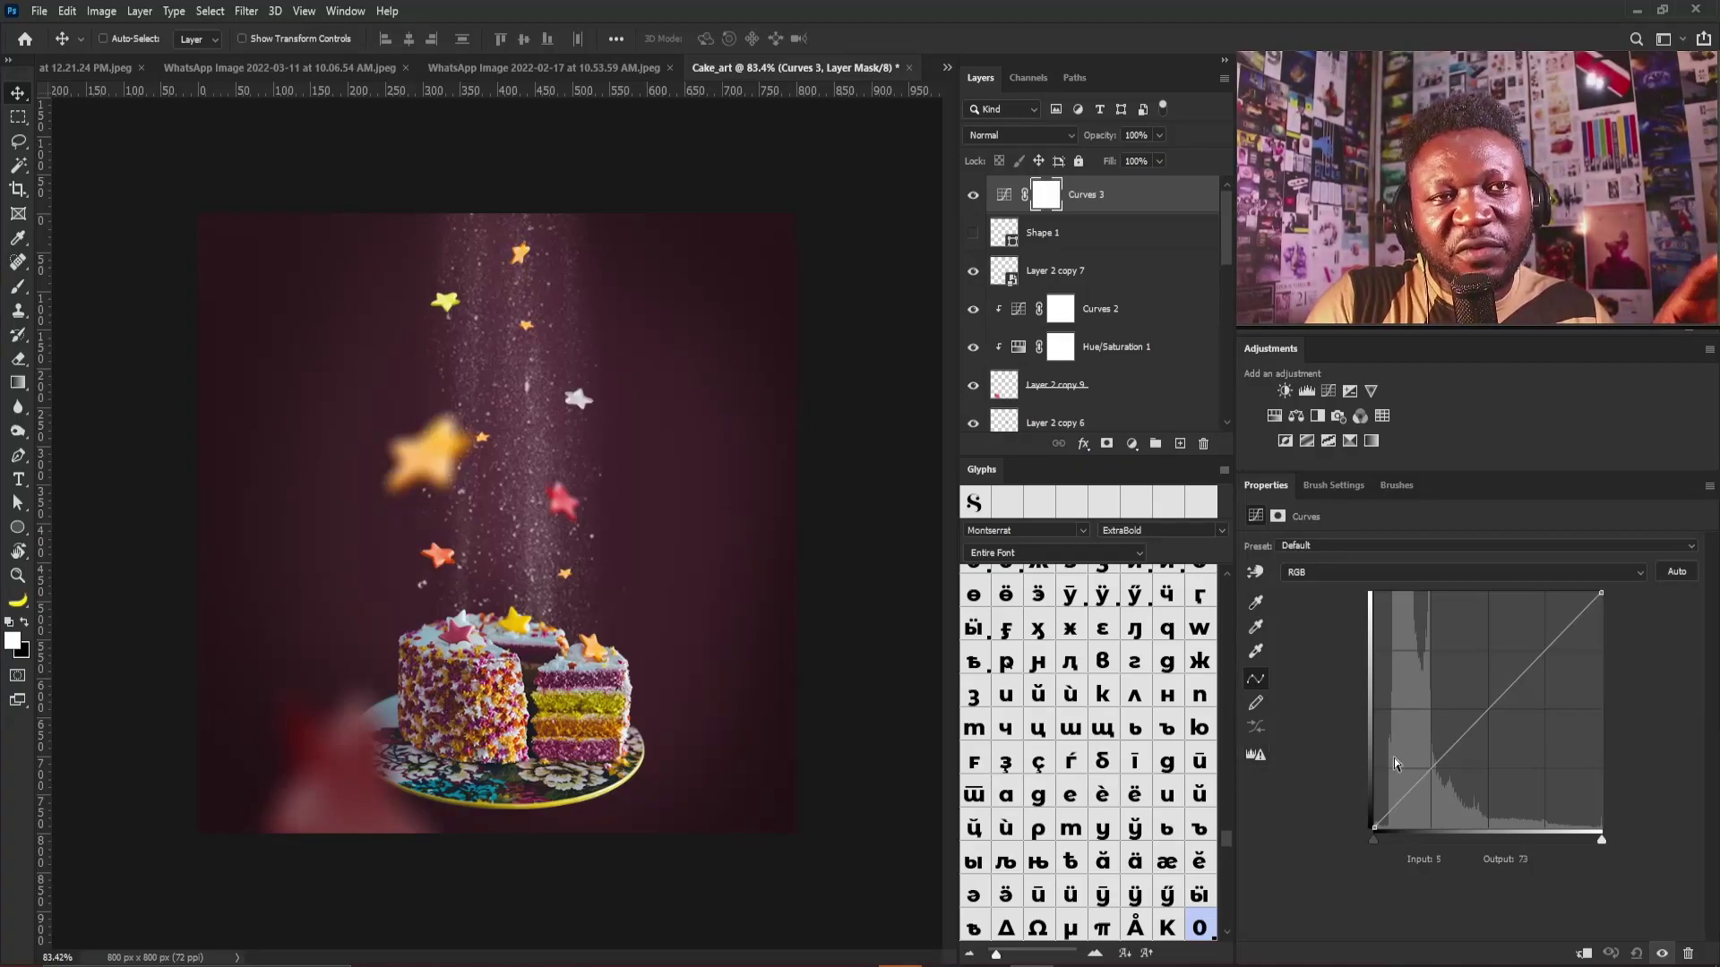
pyautogui.click(1434, 768)
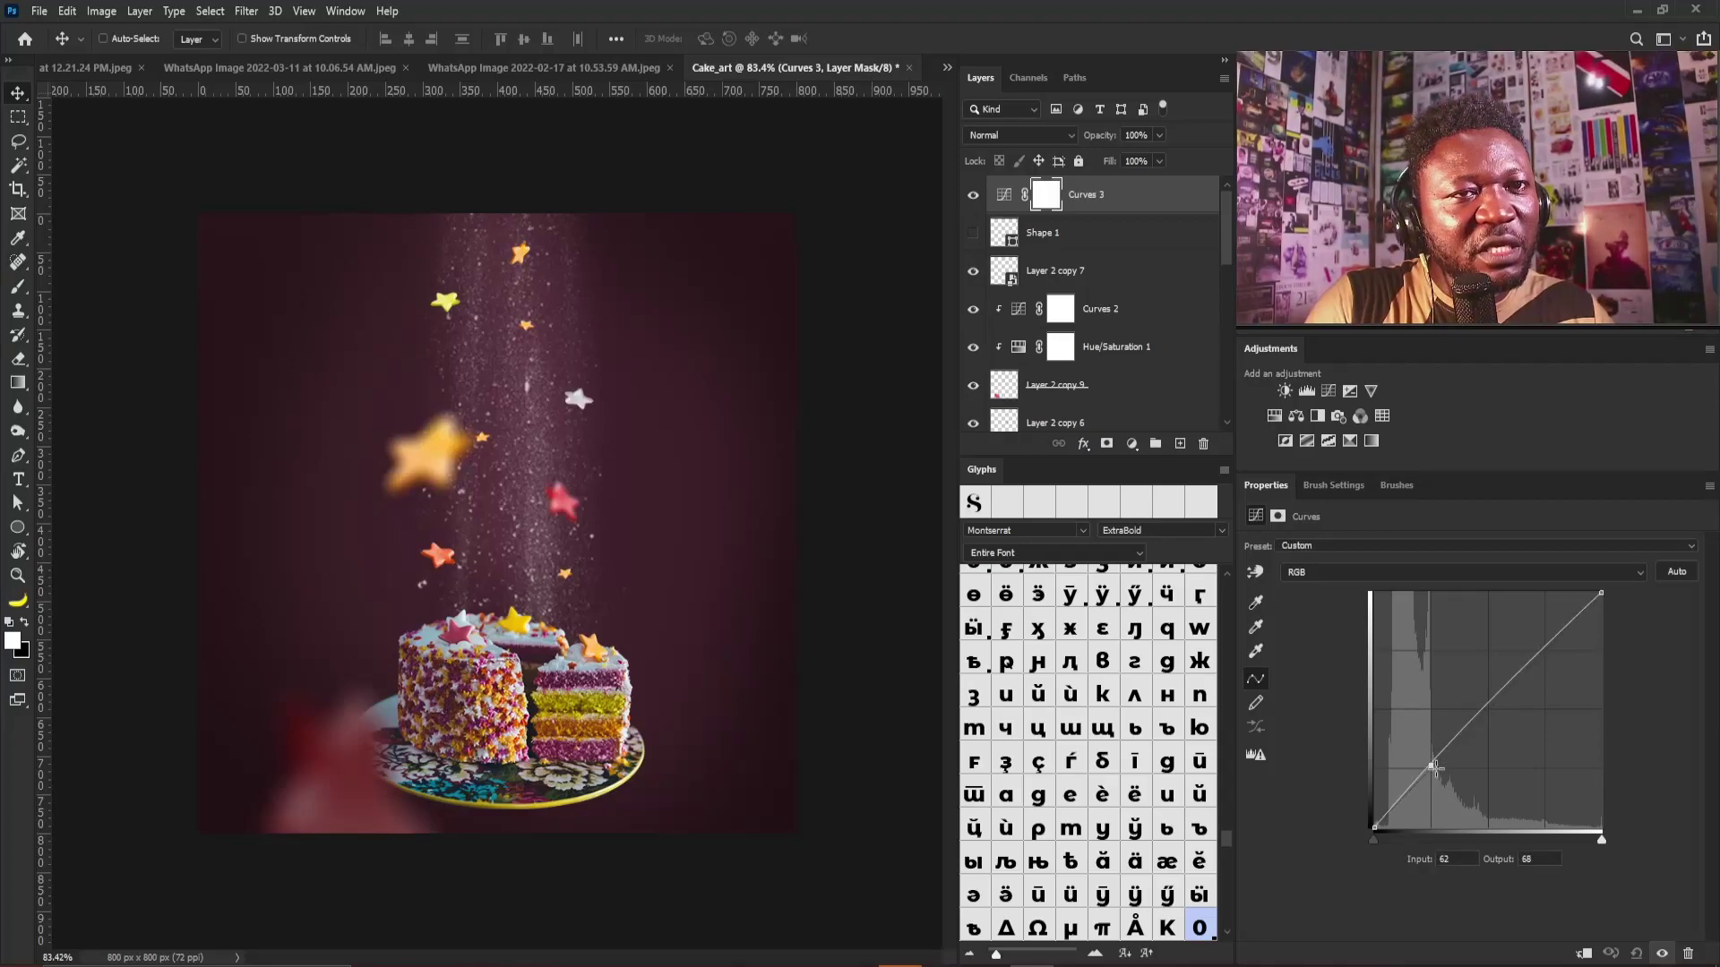
pyautogui.moveTo(1440, 774); pyautogui.dragTo(1439, 772)
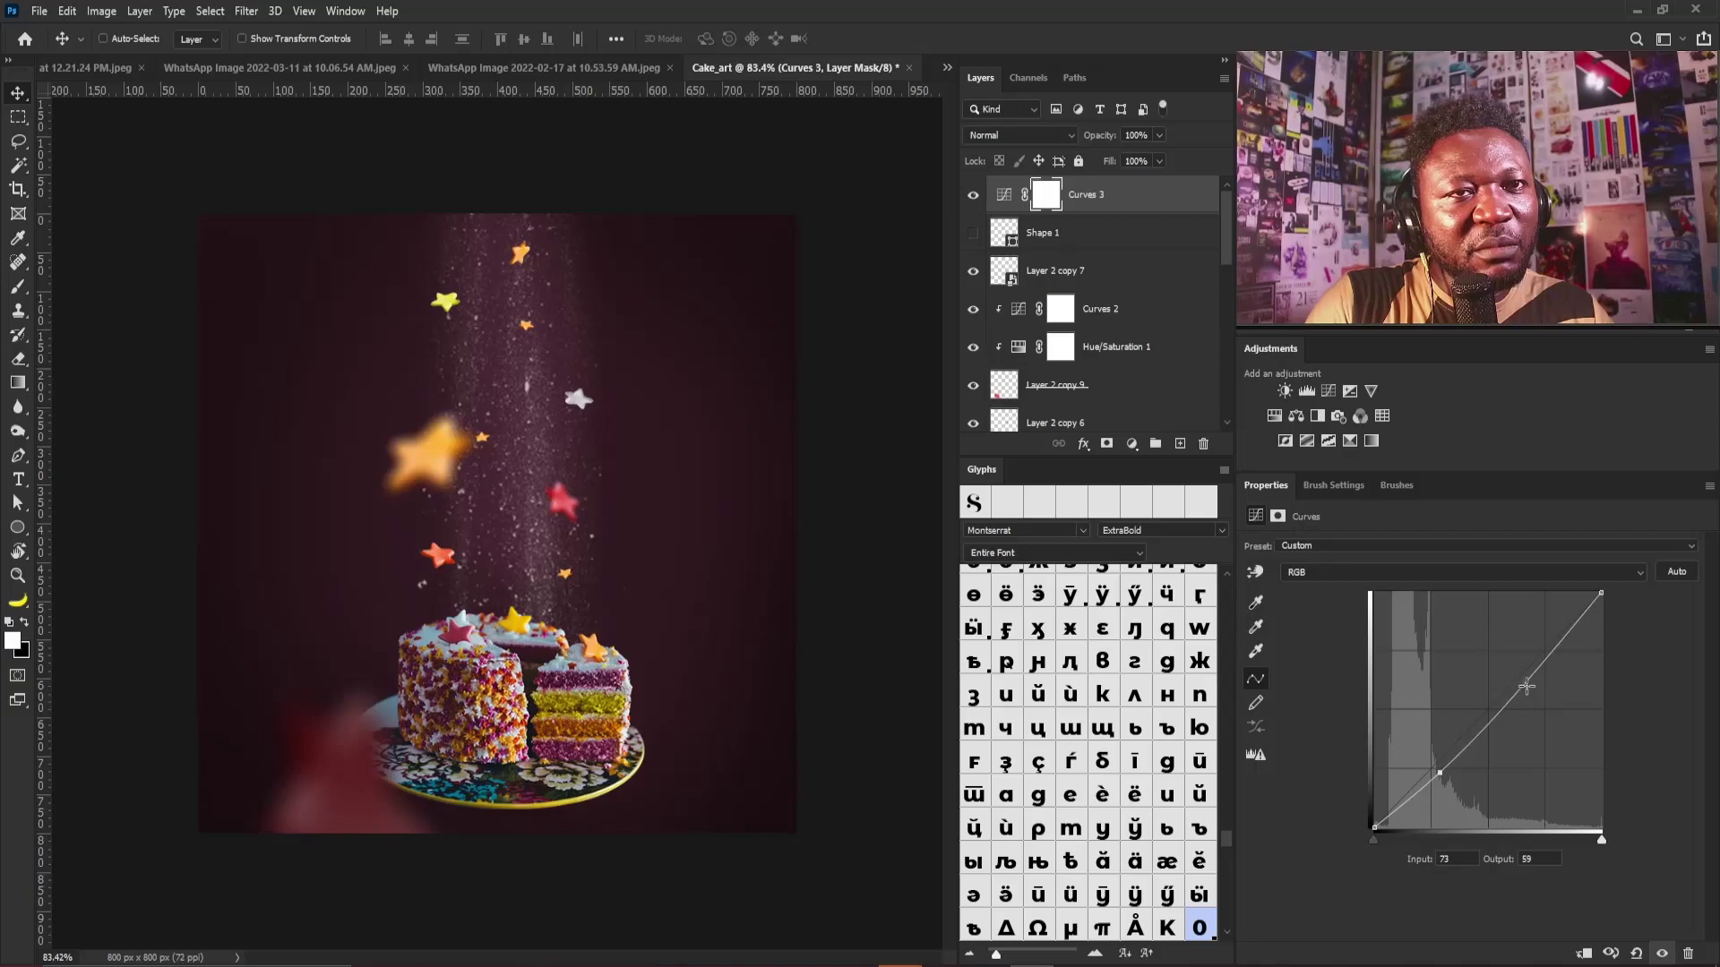
pyautogui.moveTo(1526, 686); pyautogui.dragTo(1518, 673)
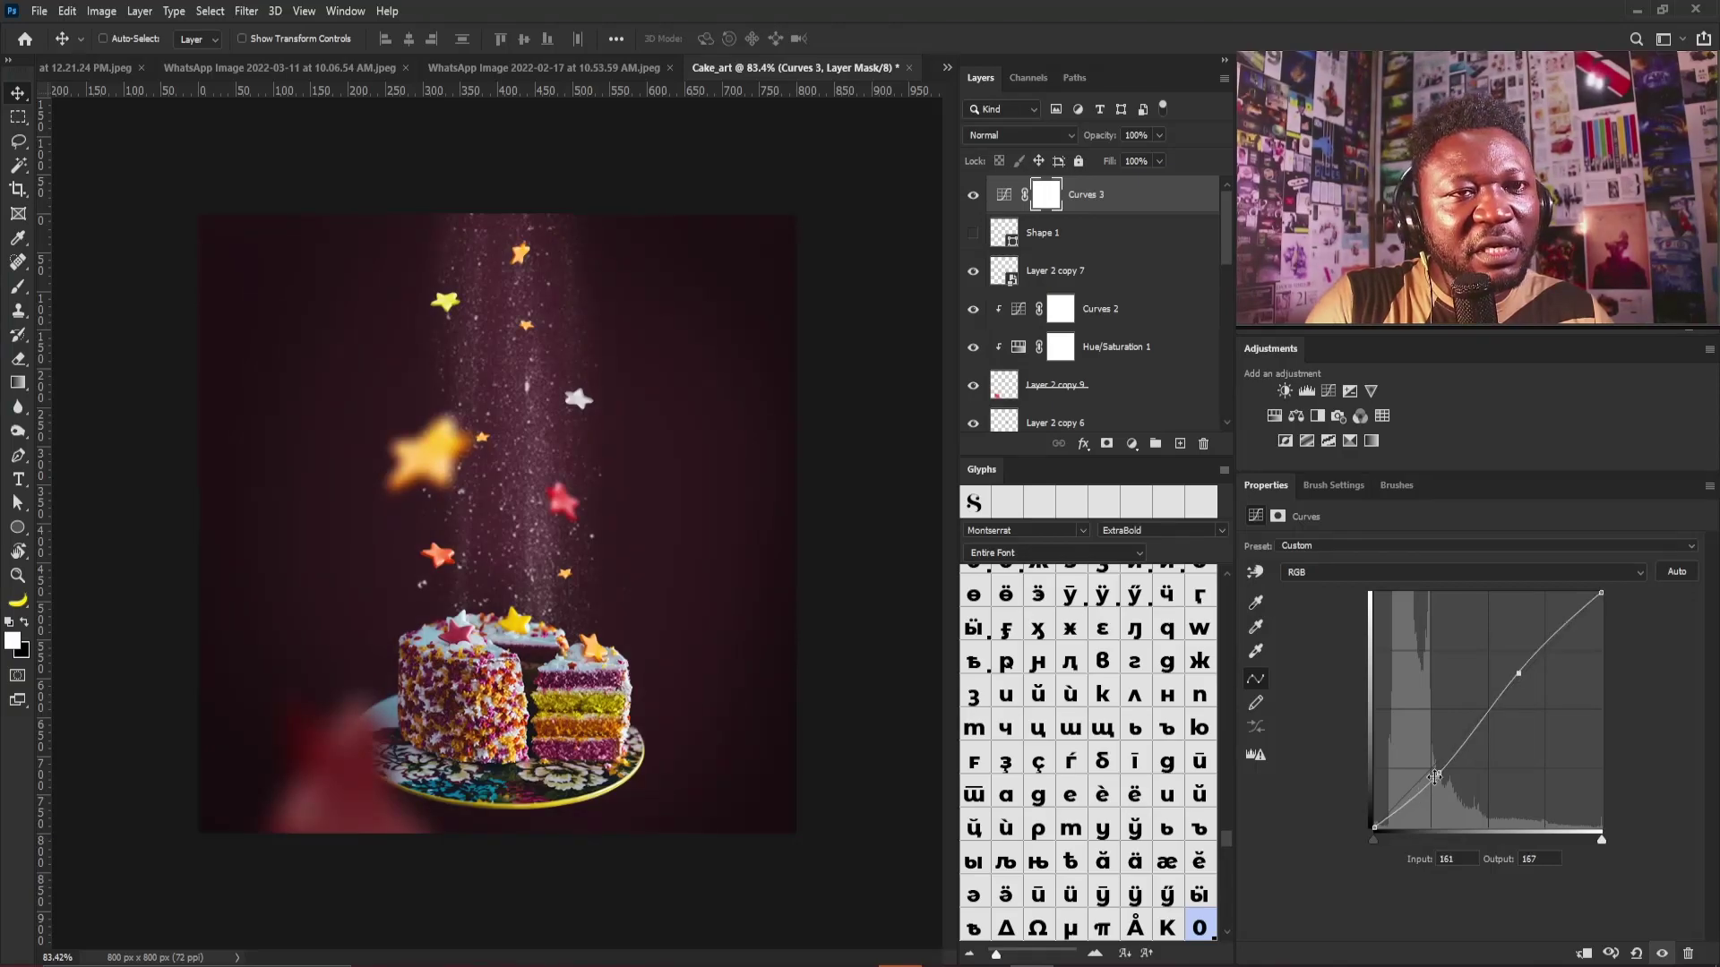
pyautogui.moveTo(1440, 773); pyautogui.dragTo(1430, 771)
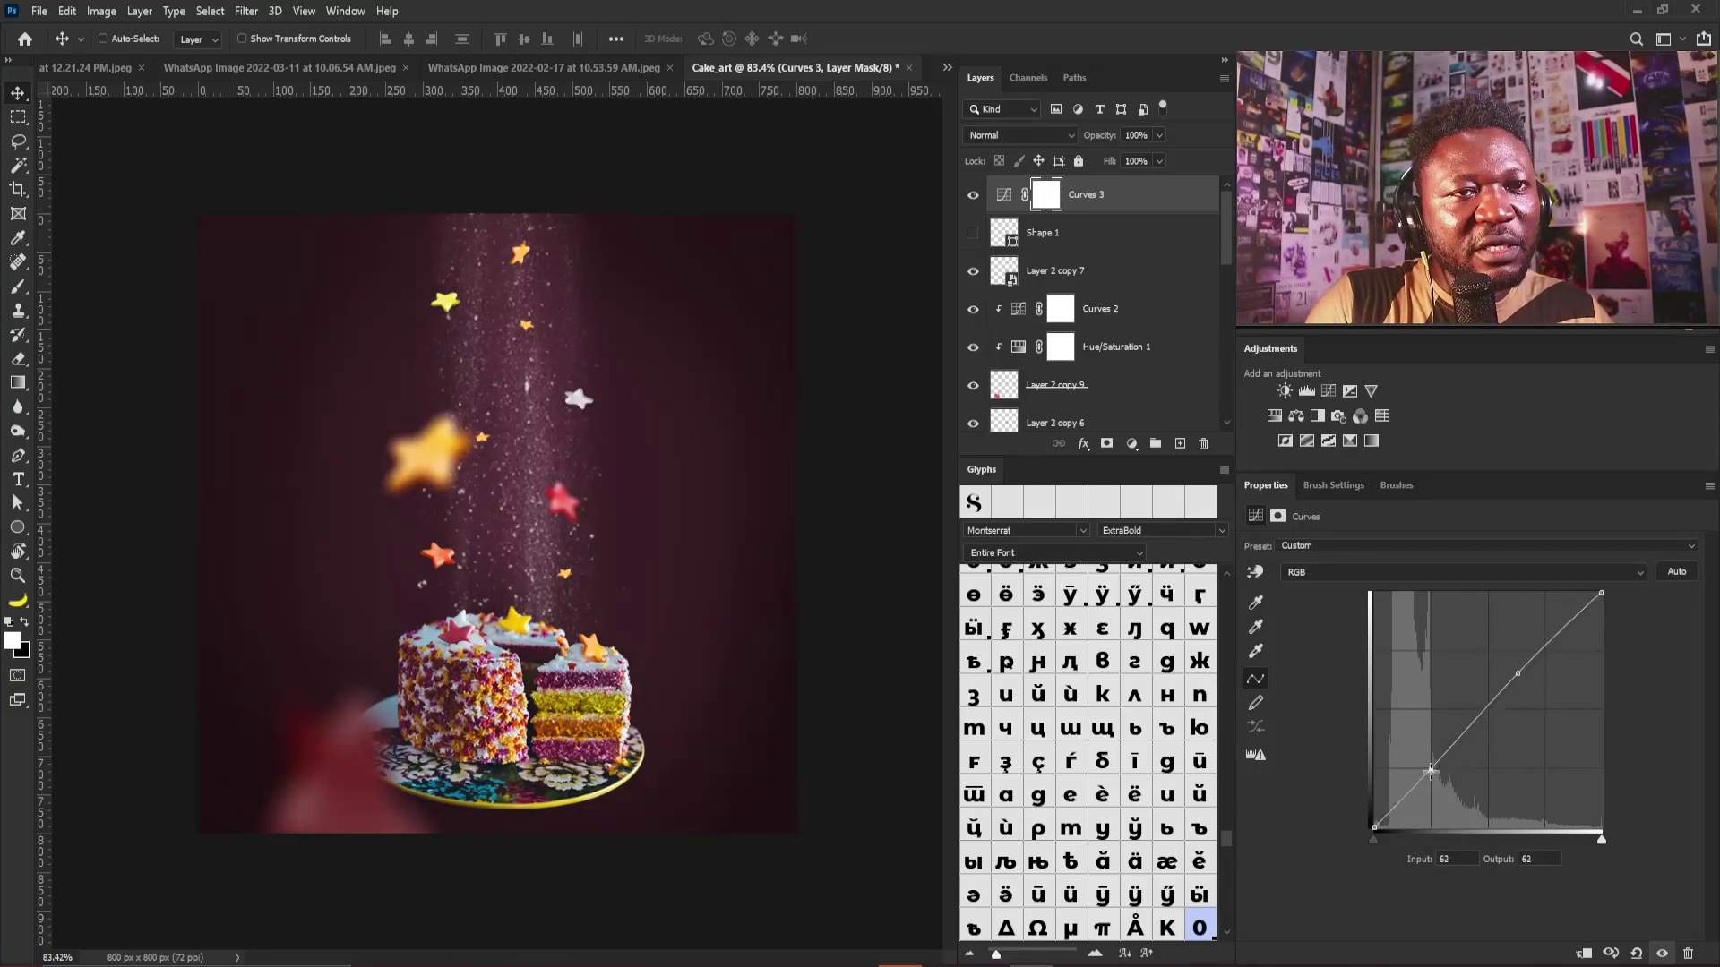
# Add a Hue/Saturation adjustment above all layers with saturation set to +15
pyautogui.click(1275, 415)
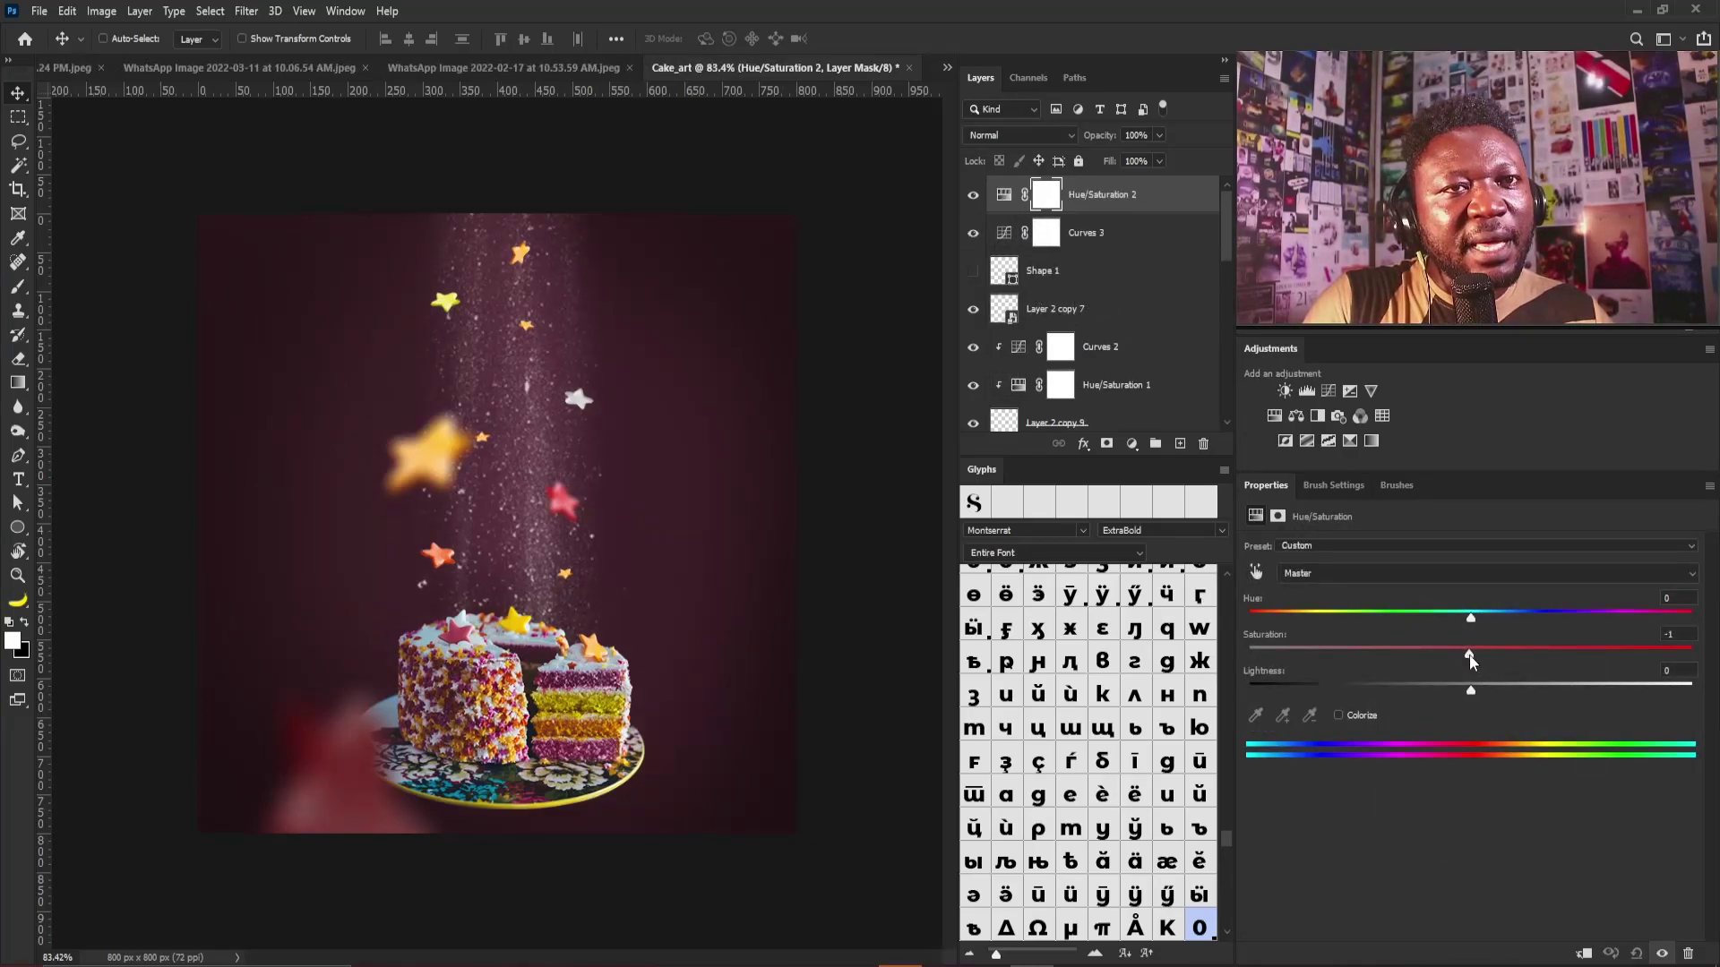
pyautogui.moveTo(1469, 654); pyautogui.dragTo(1484, 654)
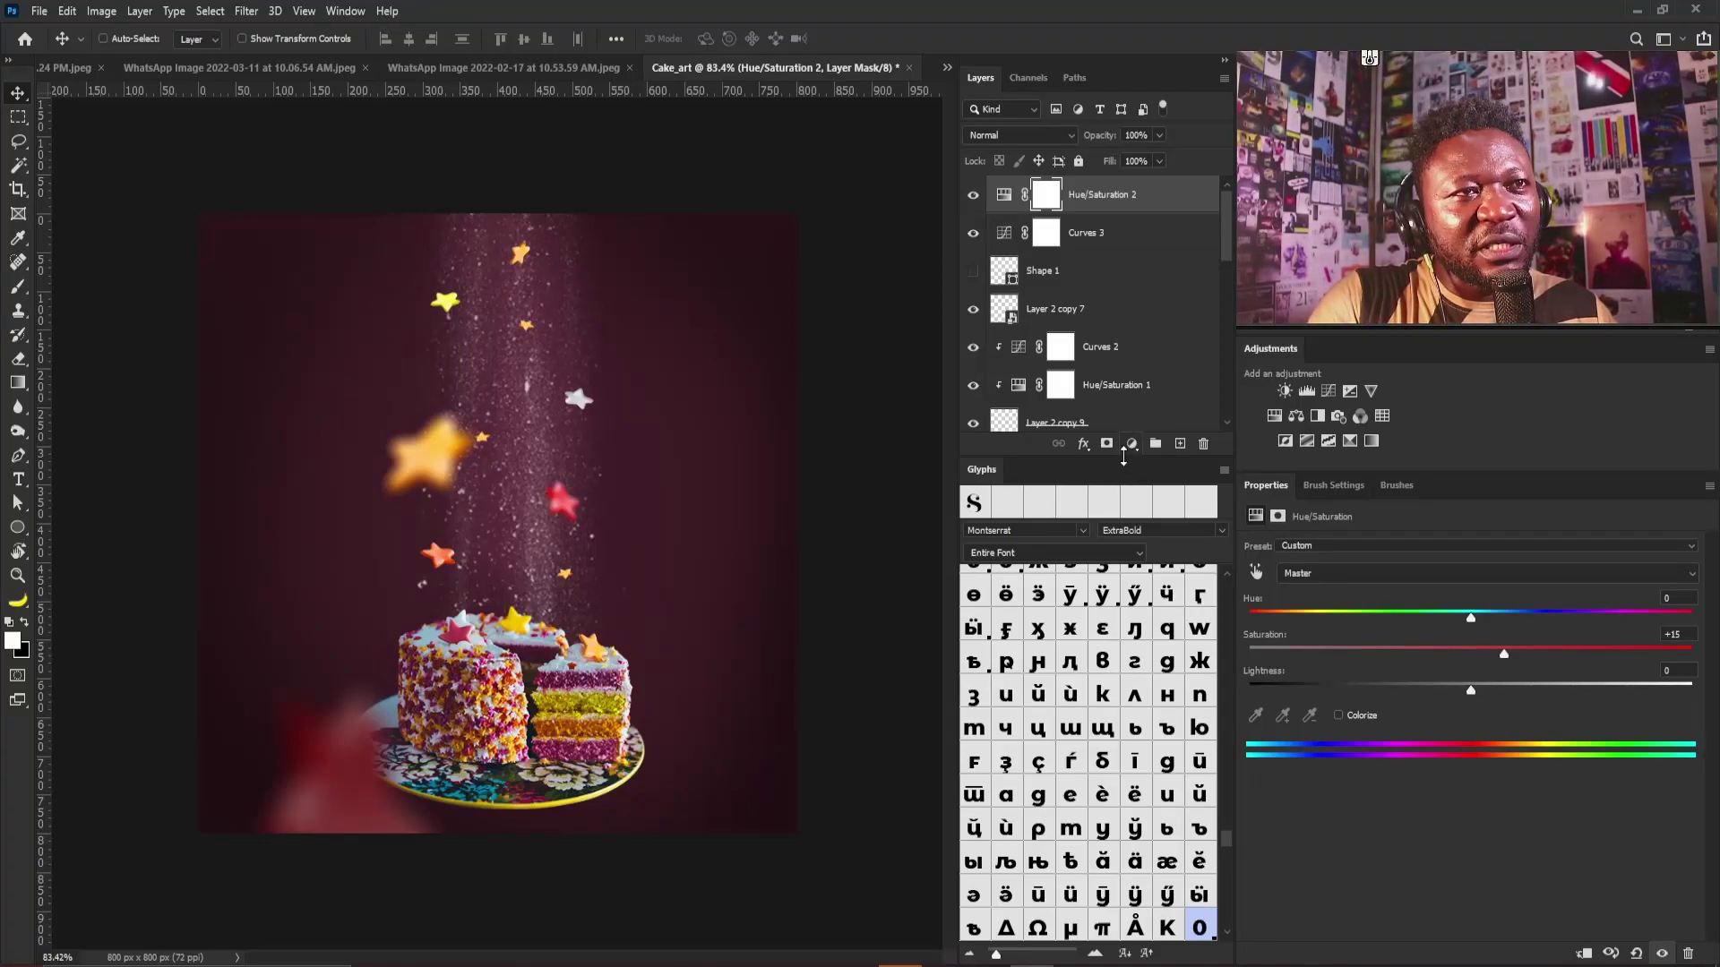
# Group all layers above the Background, from Hue/Saturation 2 down to Curves 1
pyautogui.moveTo(1124, 465); pyautogui.dragTo(1128, 704)
pyautogui.moveTo(1224, 444); pyautogui.dragTo(1206, 657)
pyautogui.keyDown('shift'); pyautogui.click(1123, 638); pyautogui.keyUp('shift')
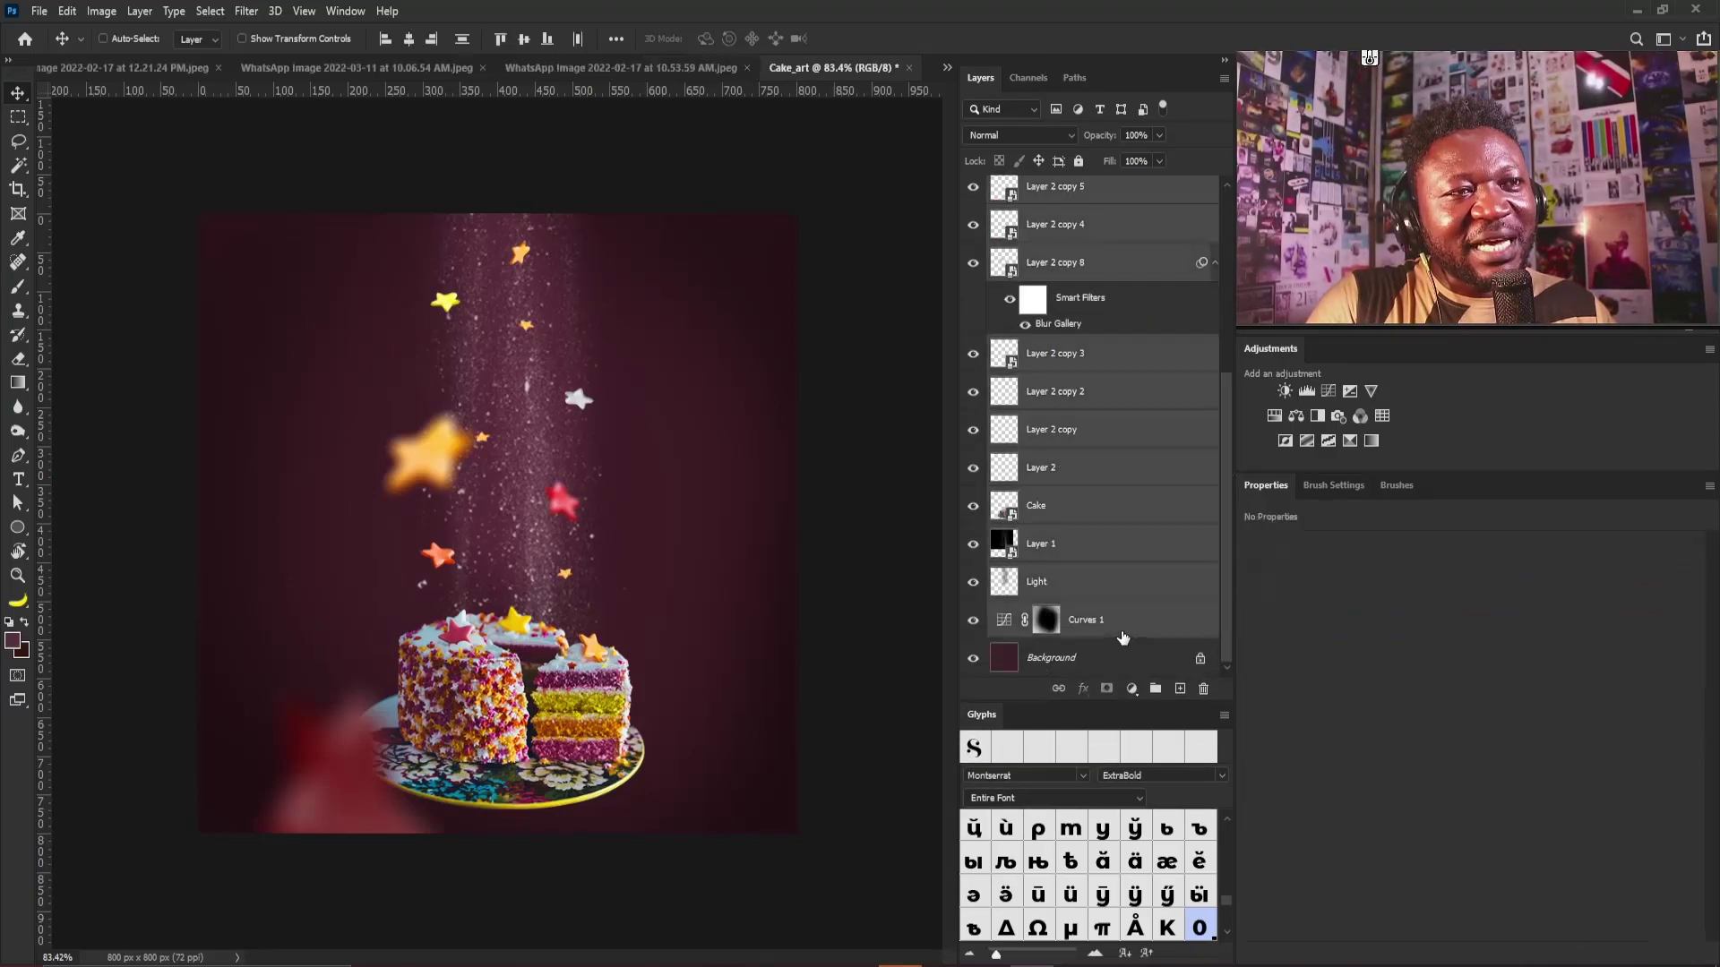
pyautogui.hotkey('ctrl', 'g')
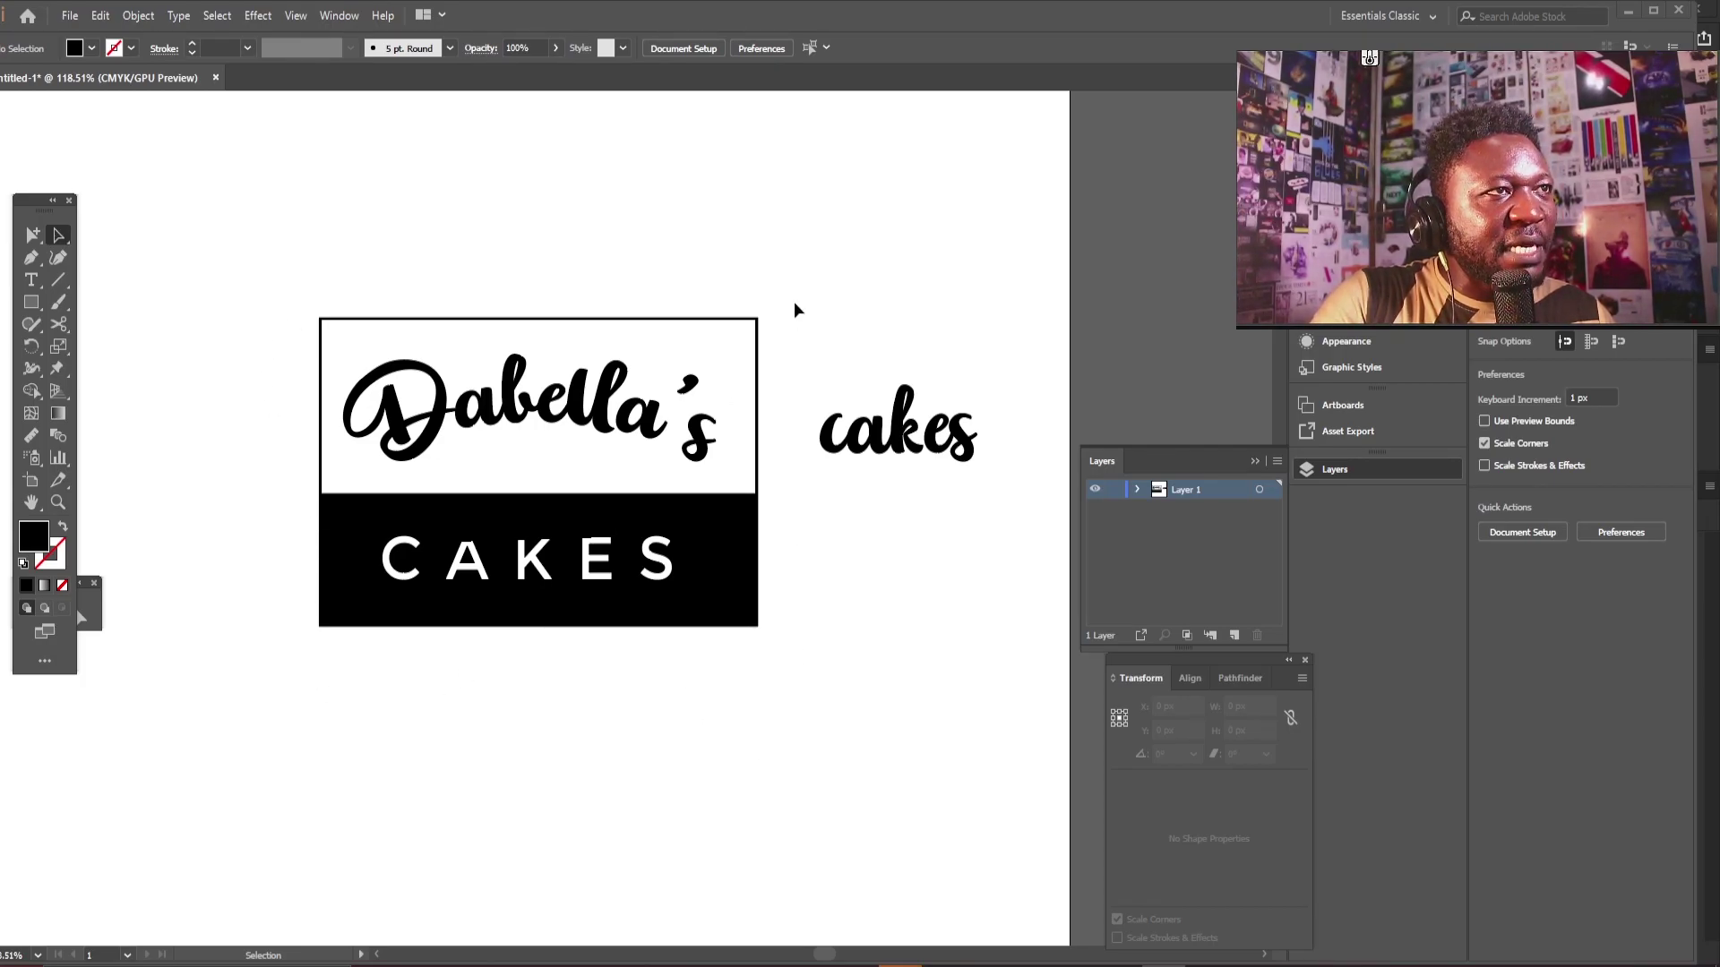
# Copy the whole Dabella's Cakes logo in Illustrator and paste it into Photoshop's Cake_art document as a shape layer
pyautogui.hotkey('ctrl', 'z')
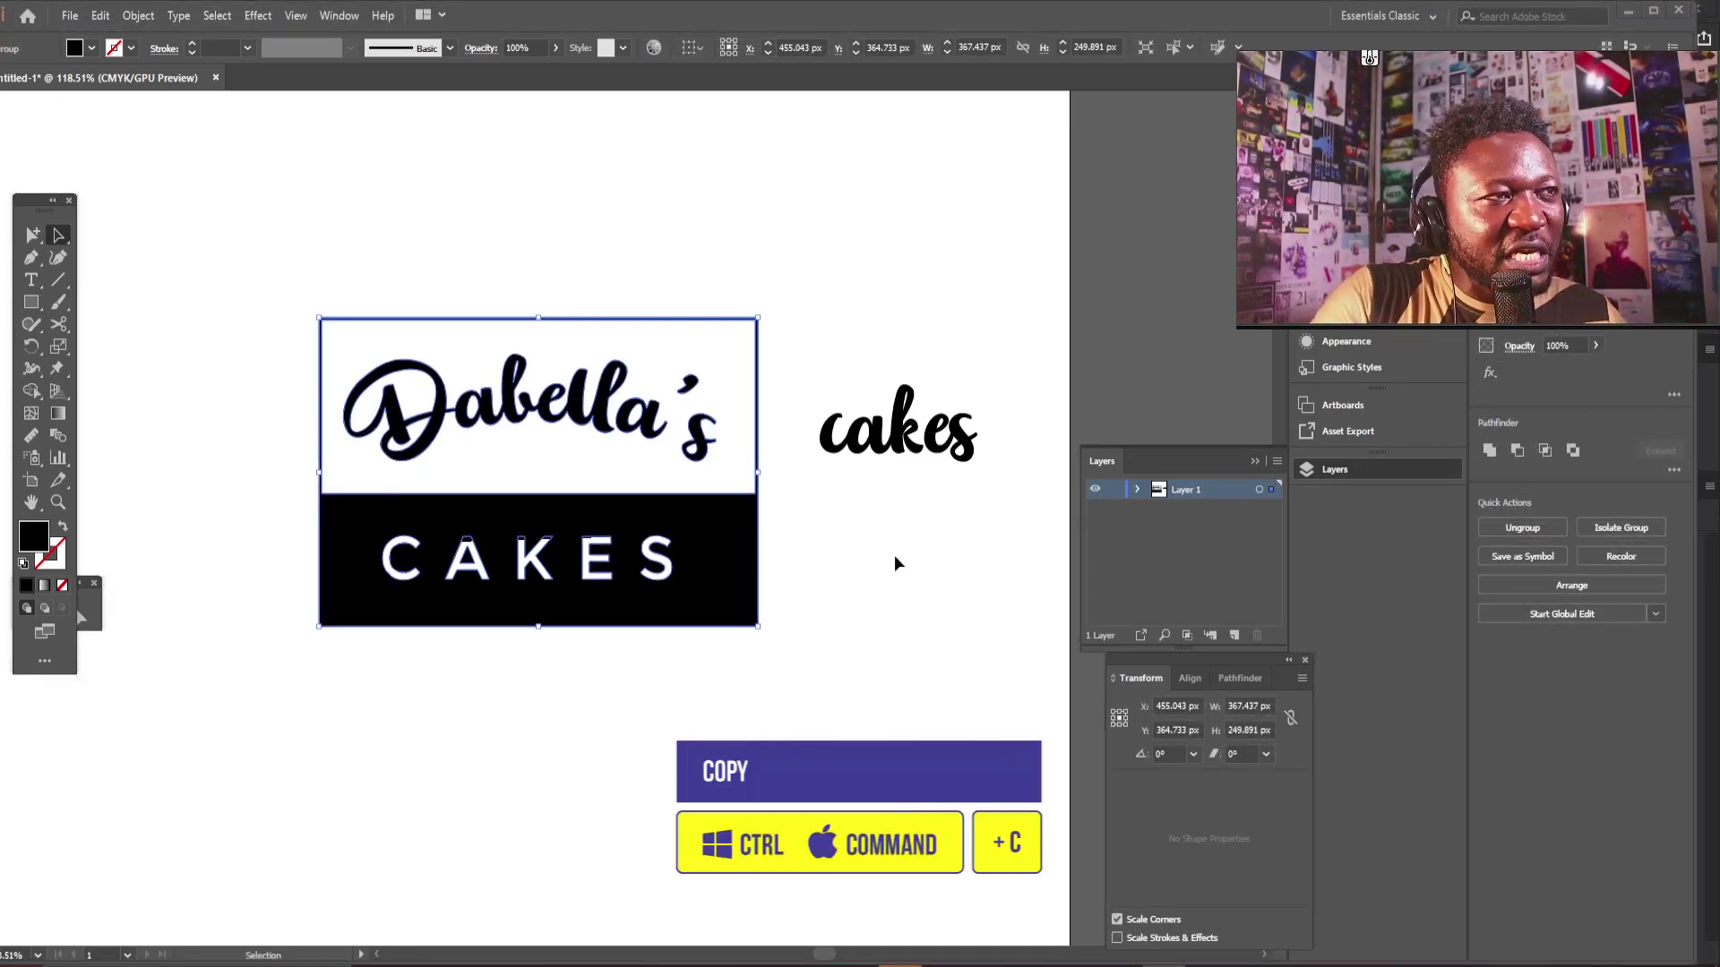
pyautogui.hotkey('ctrl', 'c')
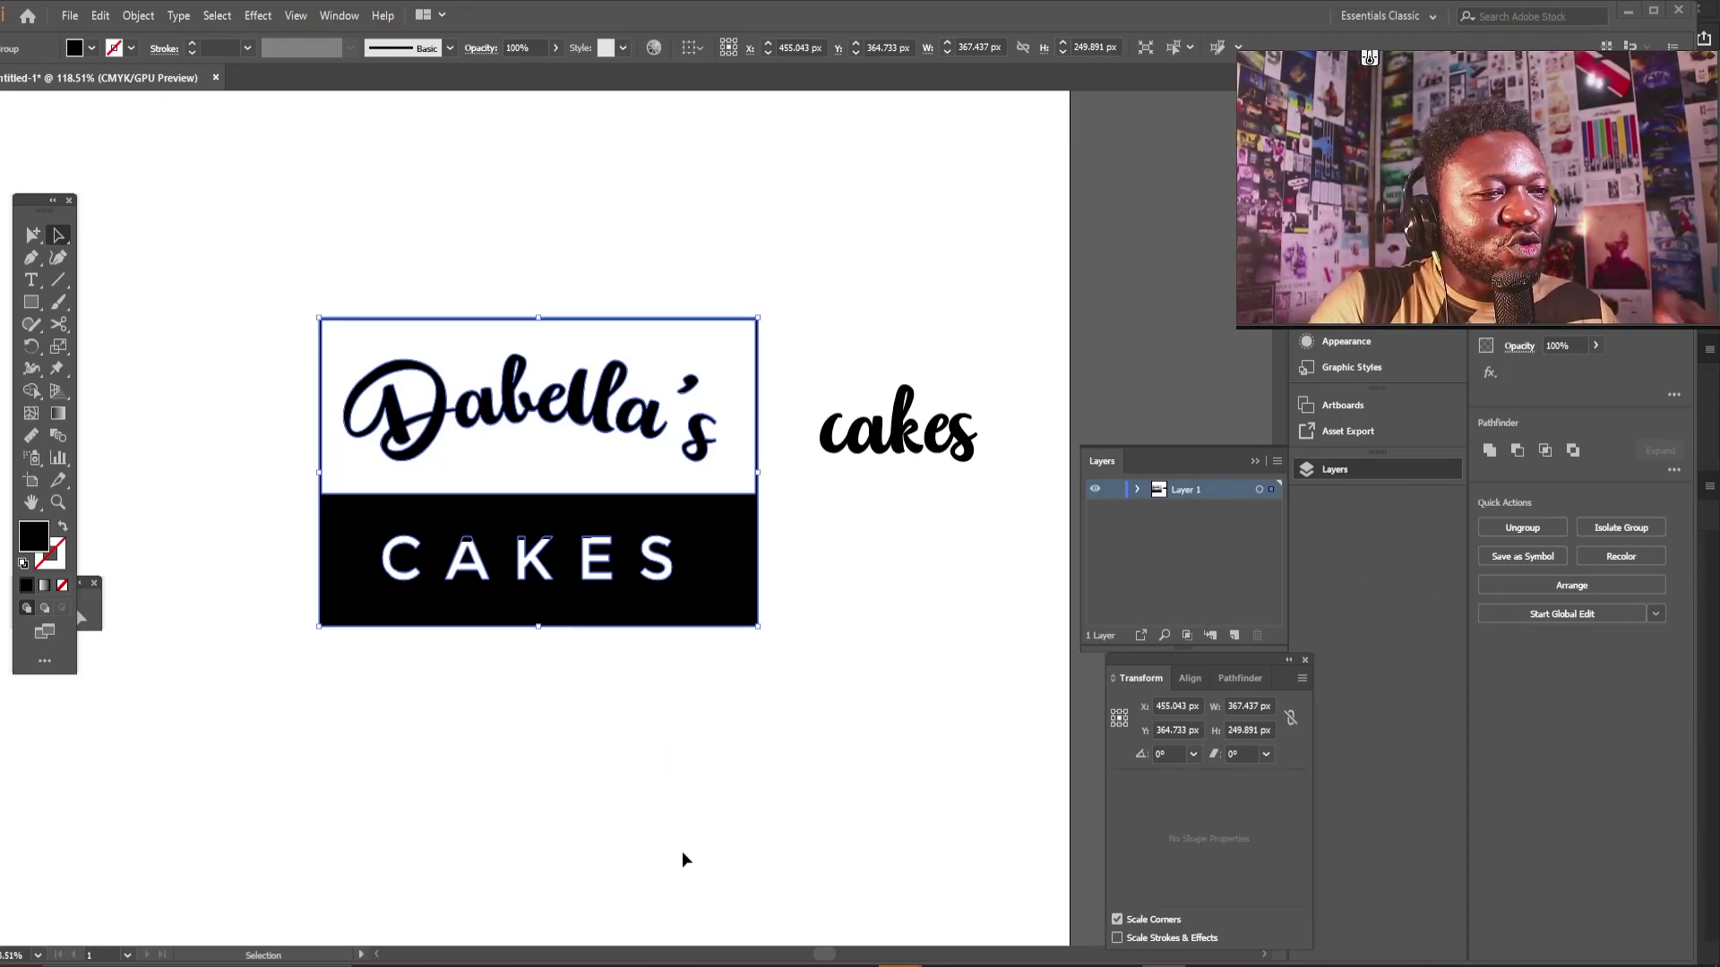
pyautogui.hotkey('alt', 'Tab')
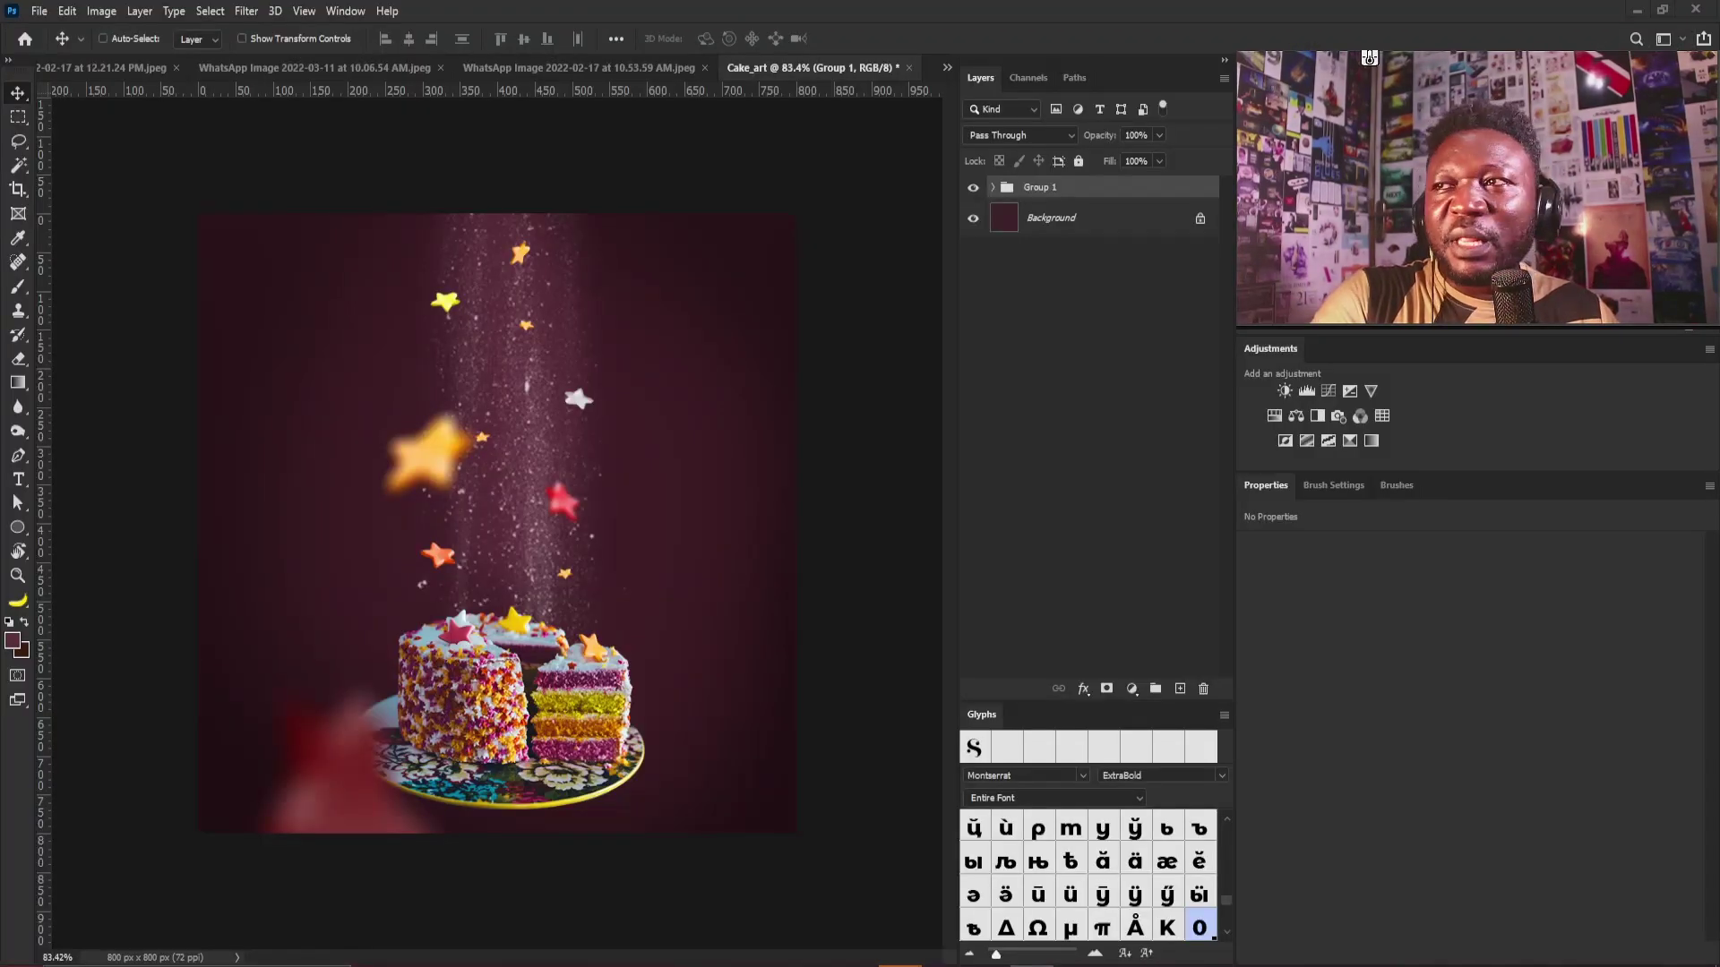
pyautogui.hotkey('ctrl', 'v')
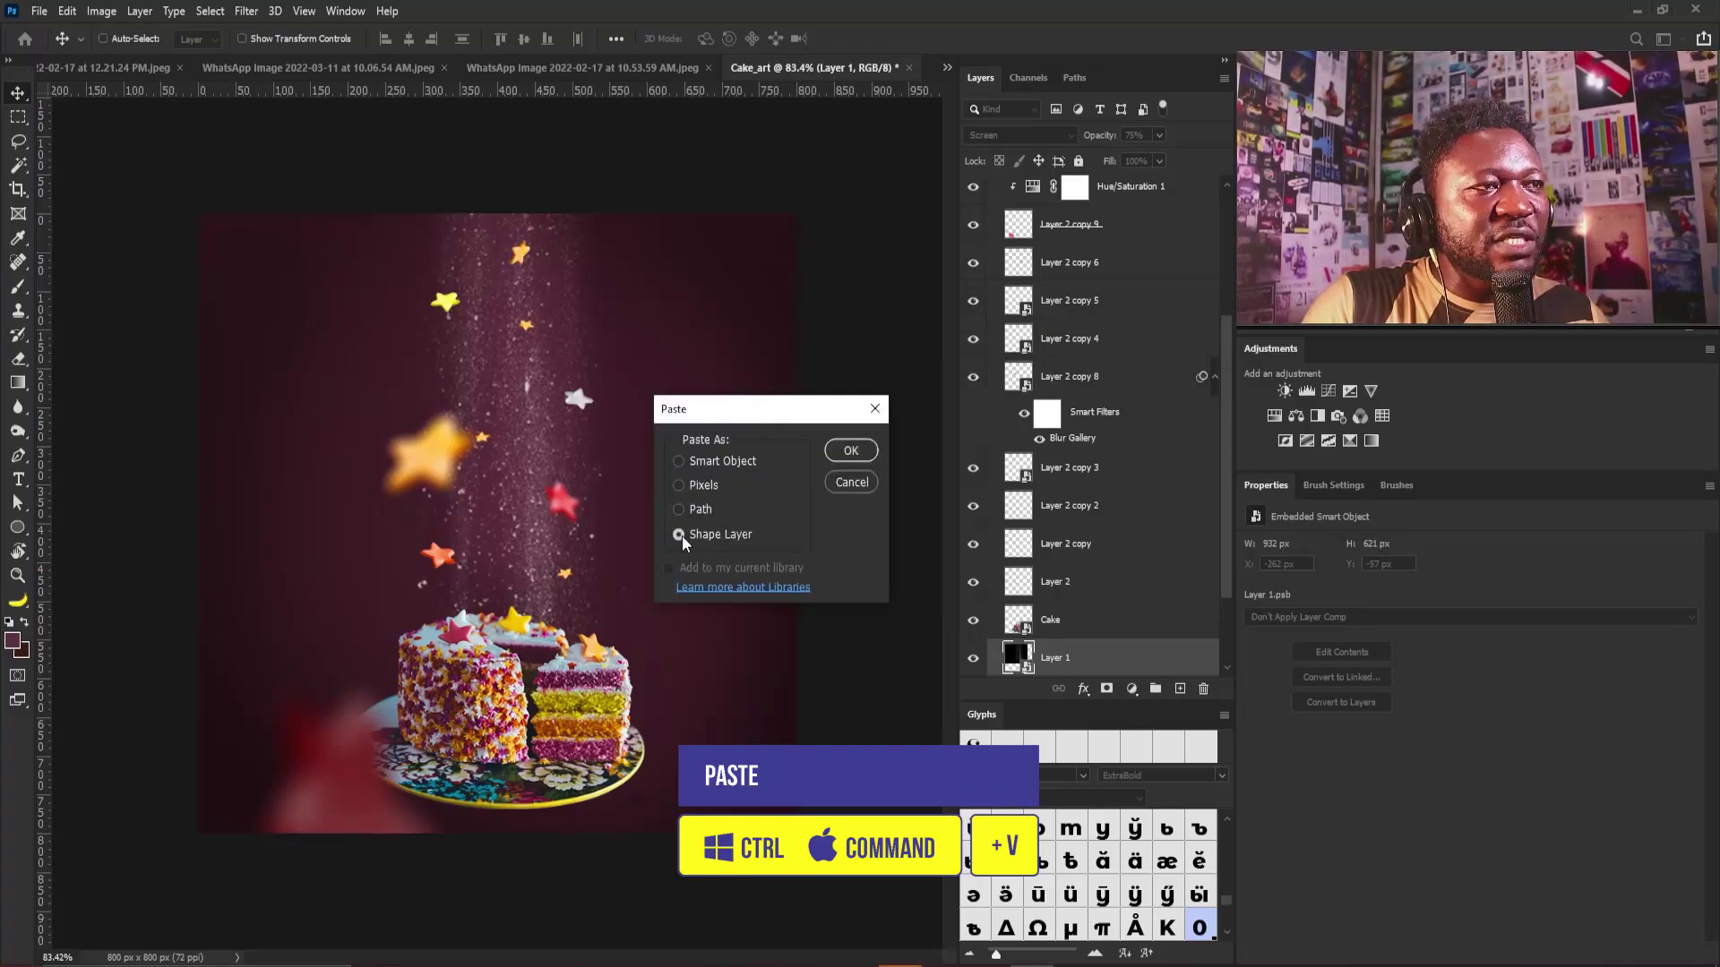
pyautogui.click(850, 455)
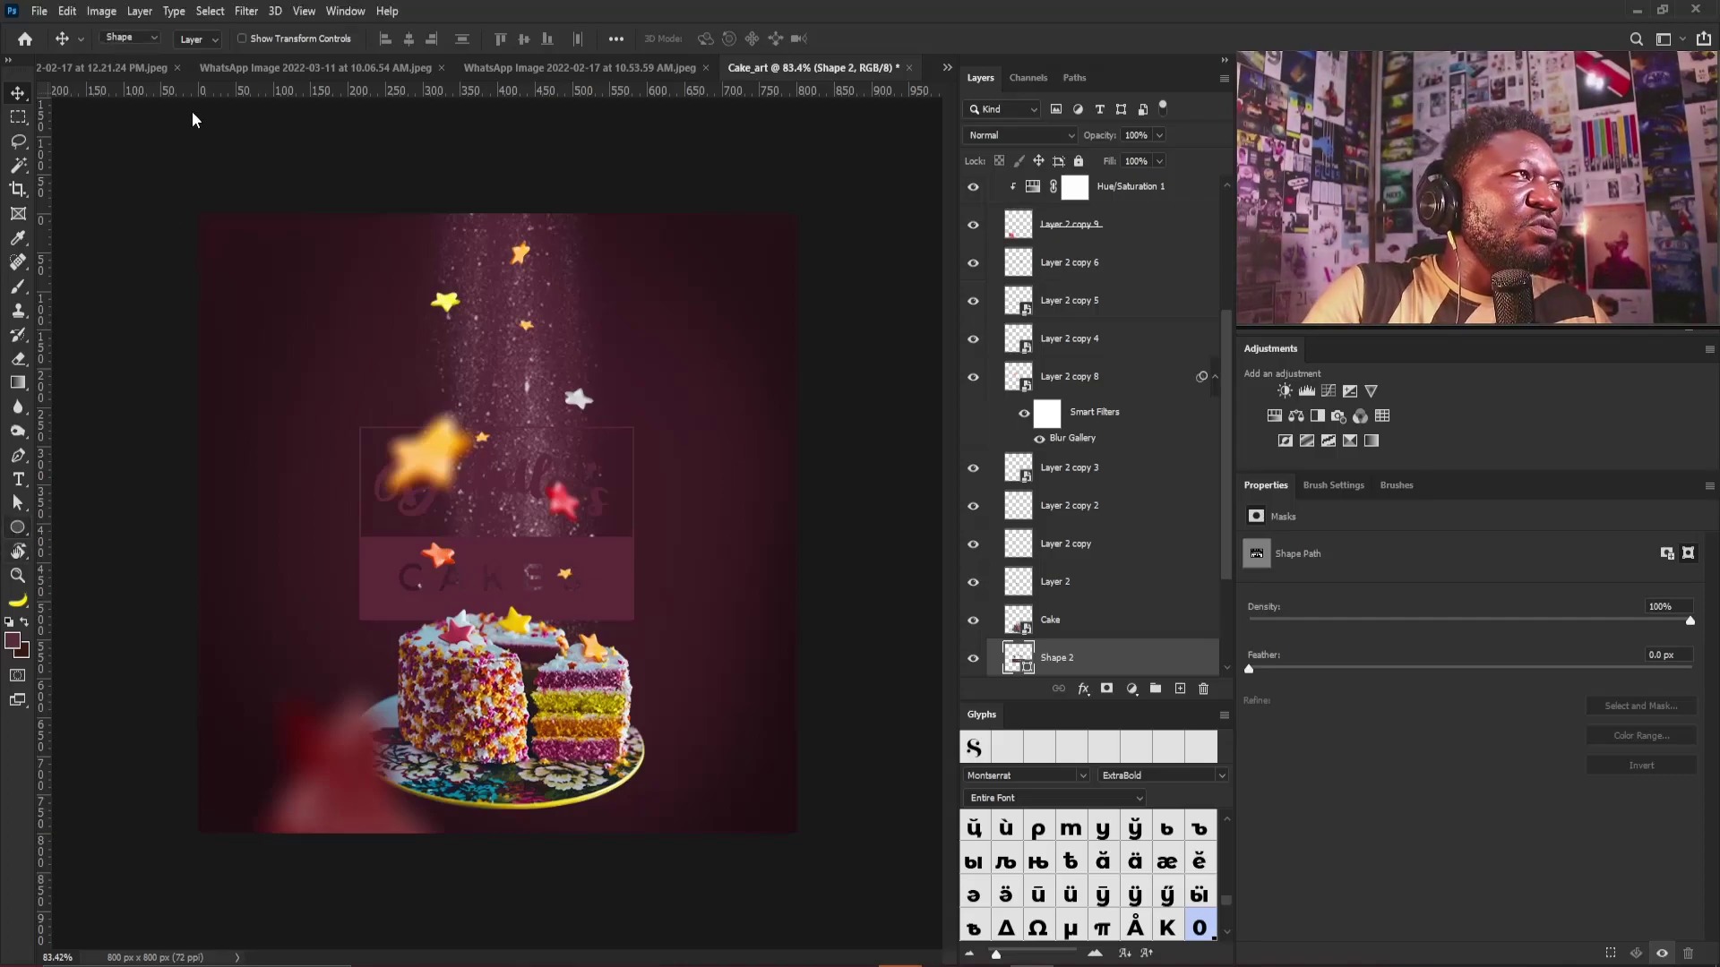
# Change the fill of the pasted logo shape to white
pyautogui.click(17, 527)
pyautogui.click(90, 546)
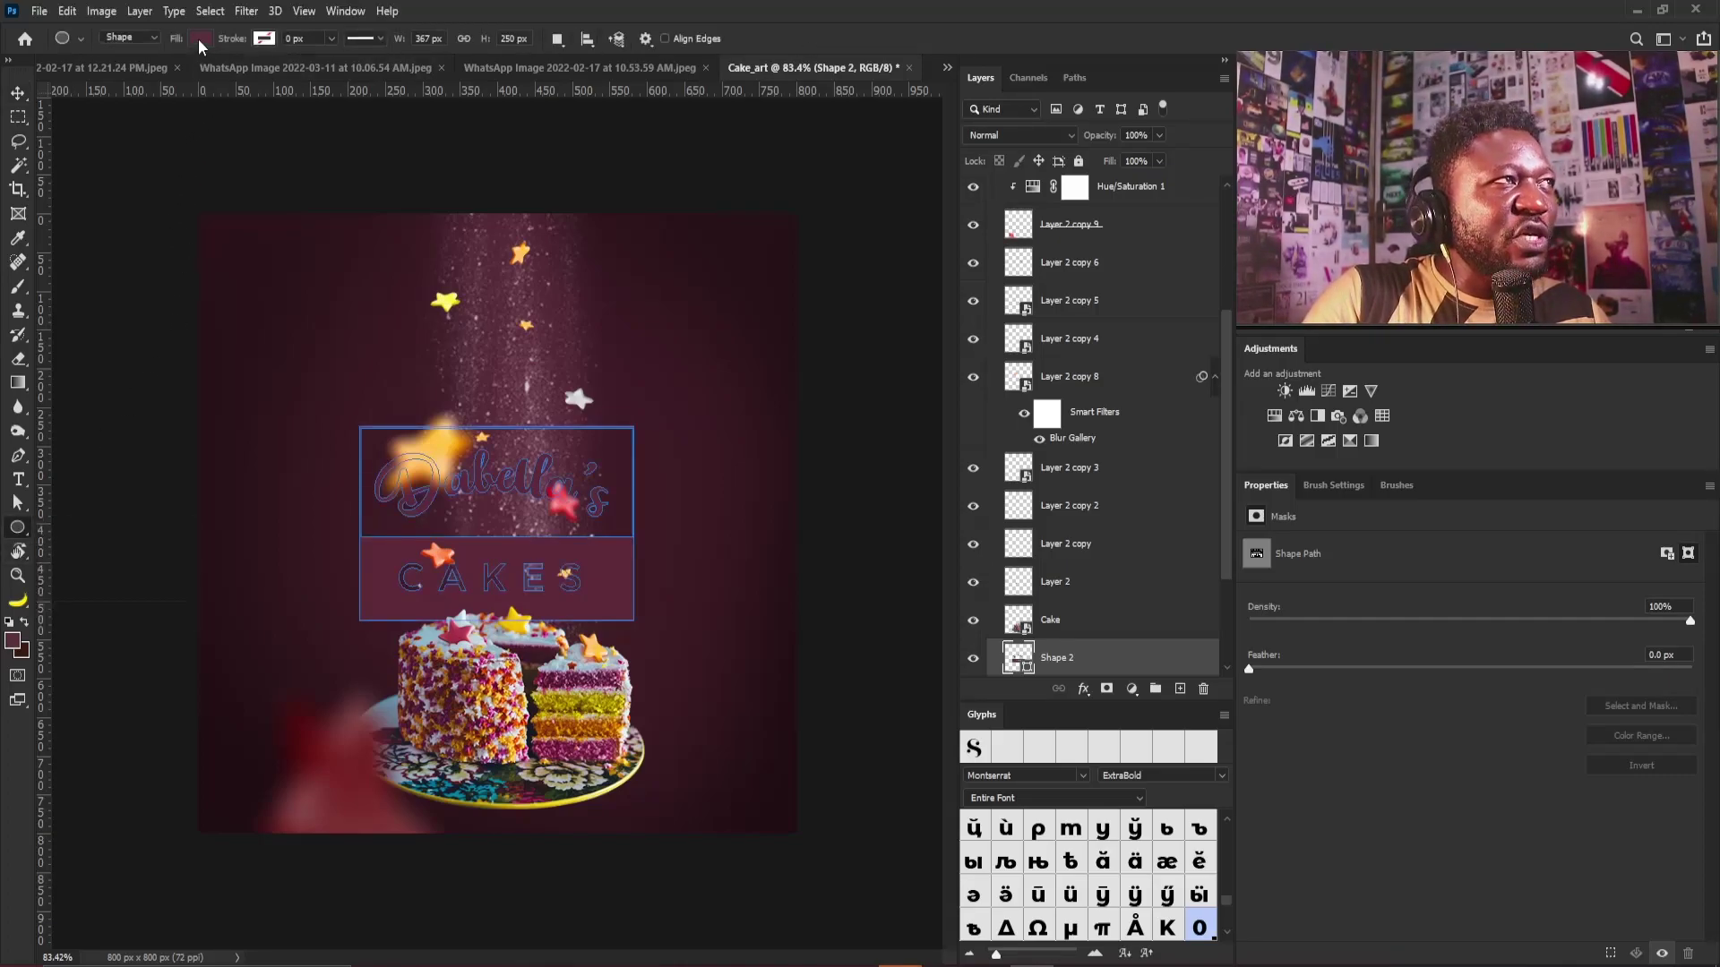
pyautogui.click(203, 41)
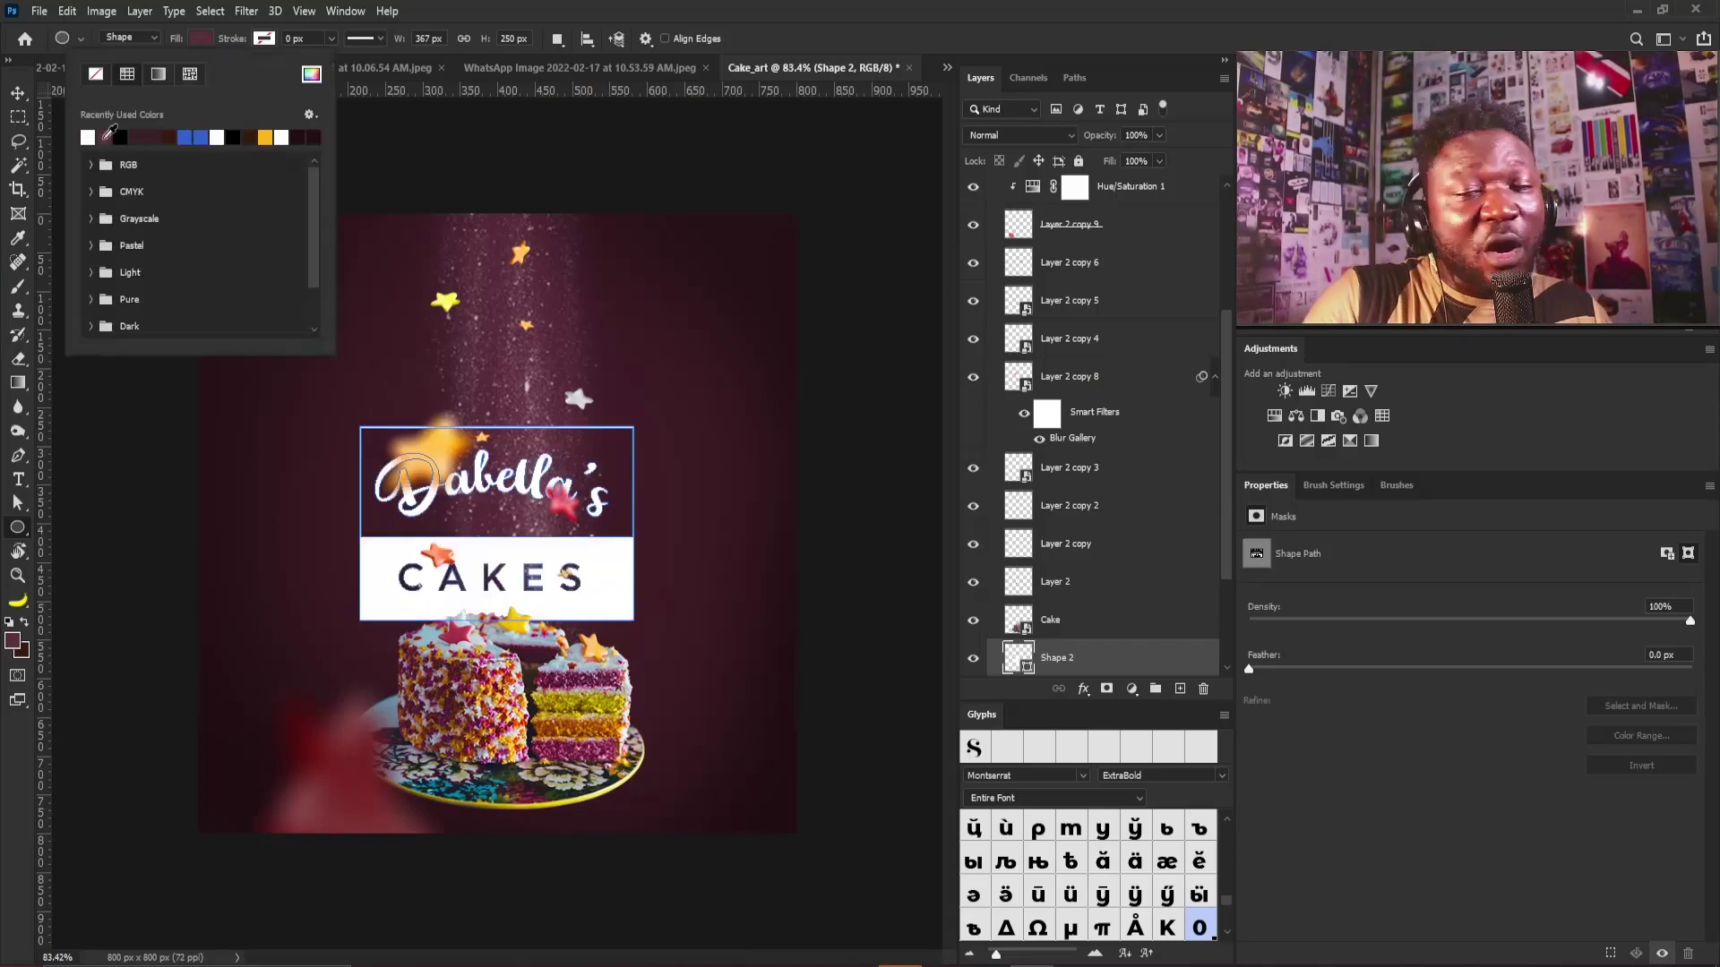
pyautogui.click(774, 66)
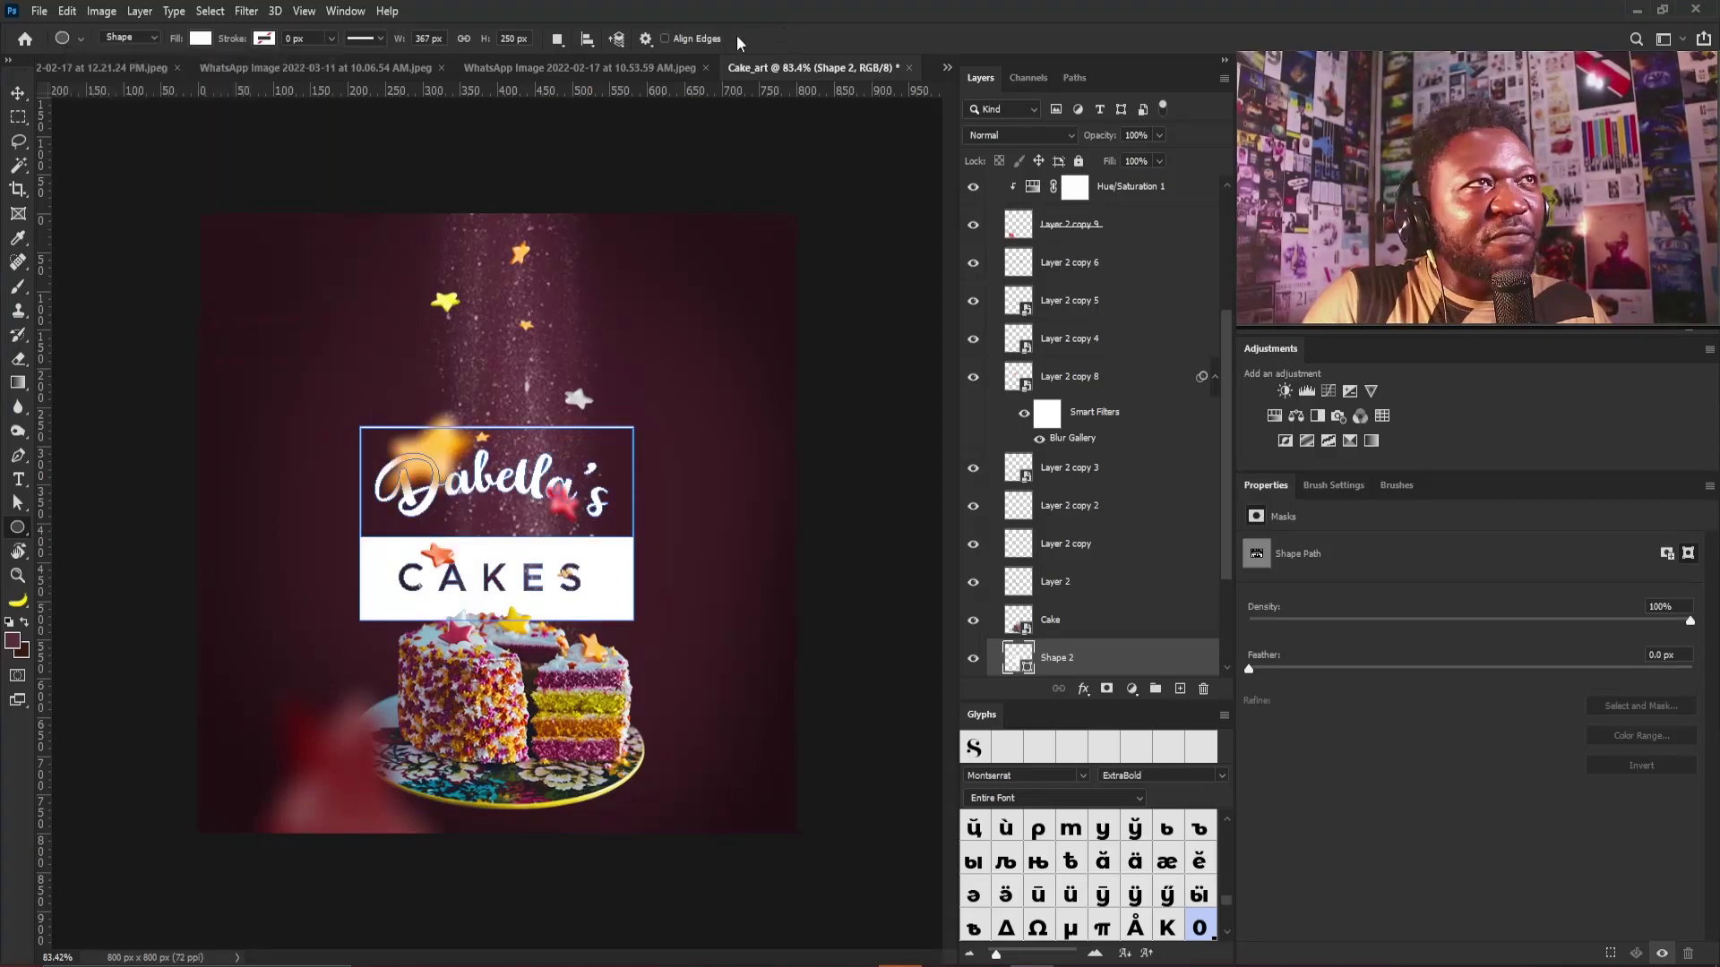
# Scale the logo down to a small badge and place it in the upper-left corner of the design
pyautogui.click(18, 106)
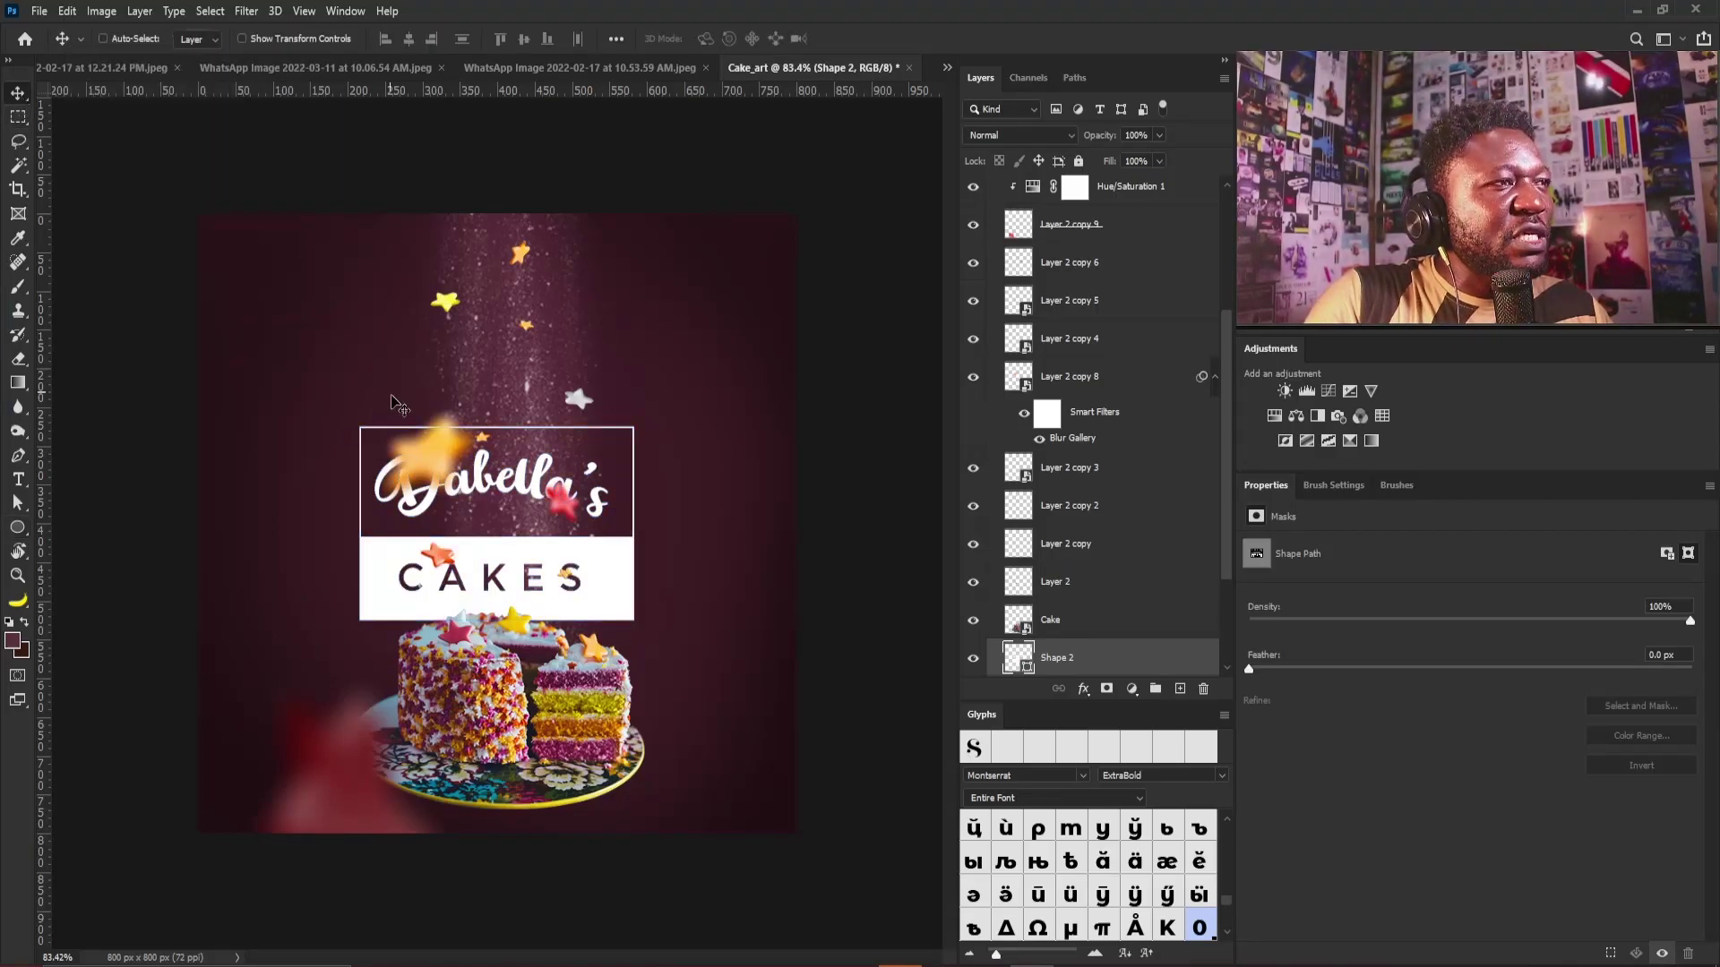
pyautogui.press('ctrl')
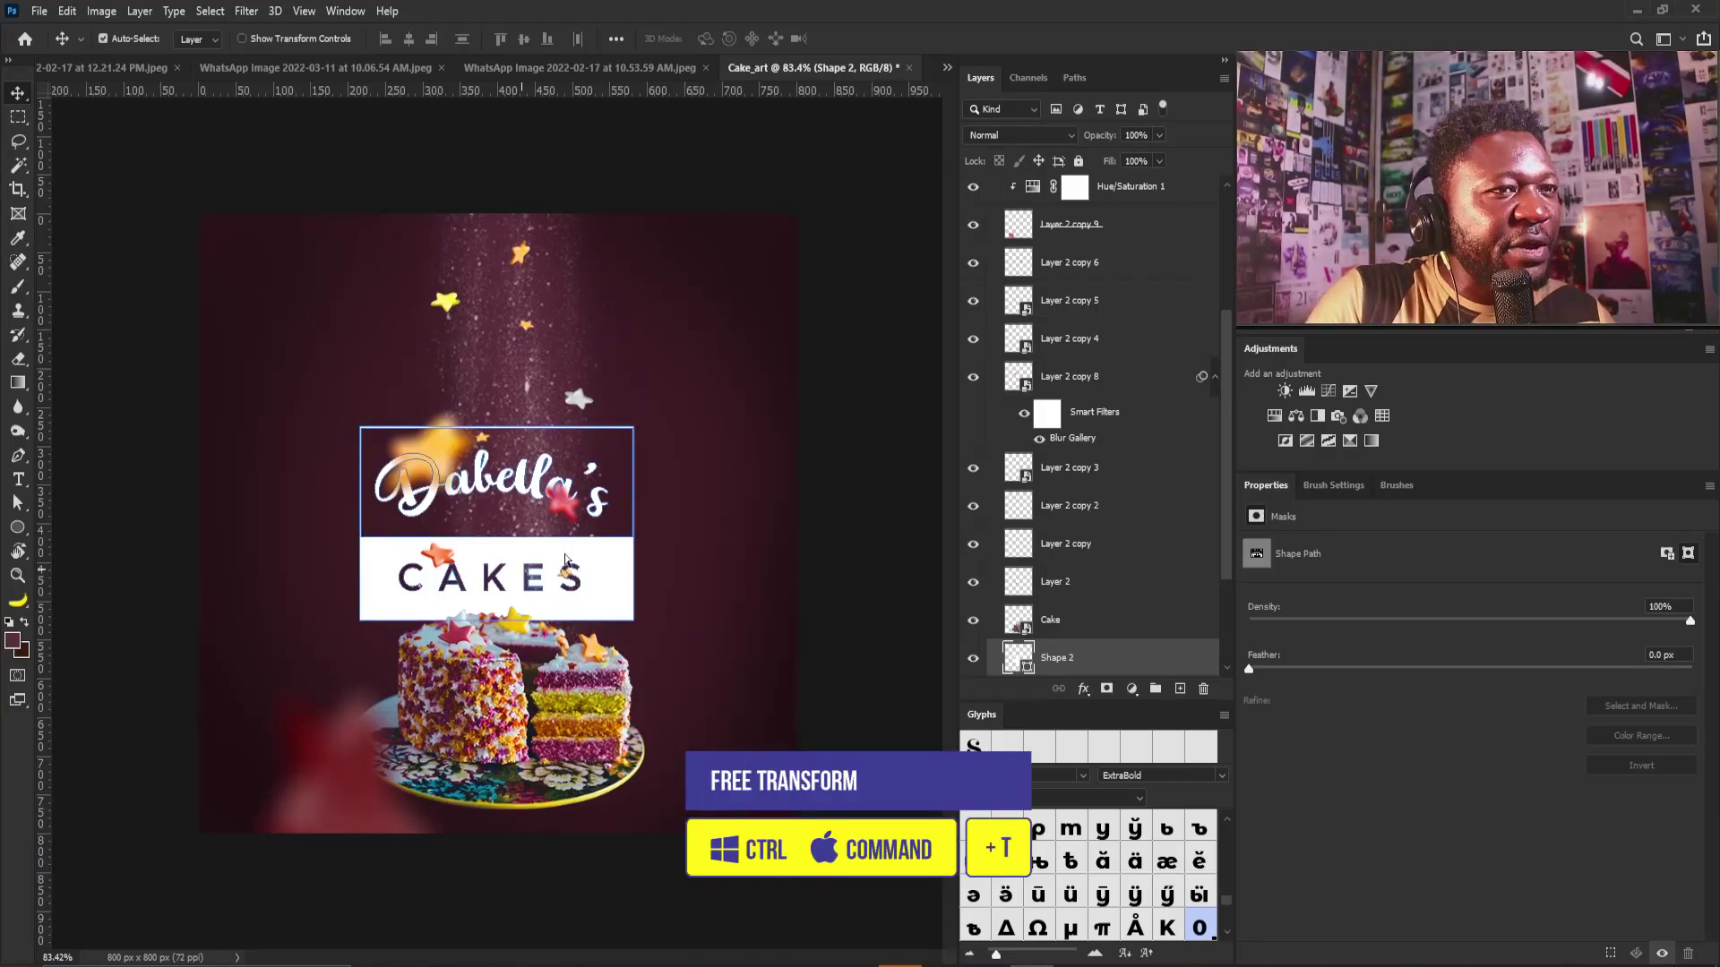
pyautogui.moveTo(261, 192); pyautogui.dragTo(223, 146)
pyautogui.hotkey('ctrl', 't')
pyautogui.moveTo(596, 573); pyautogui.dragTo(477, 474)
pyautogui.press('Return')
pyautogui.moveTo(385, 429); pyautogui.dragTo(293, 293)
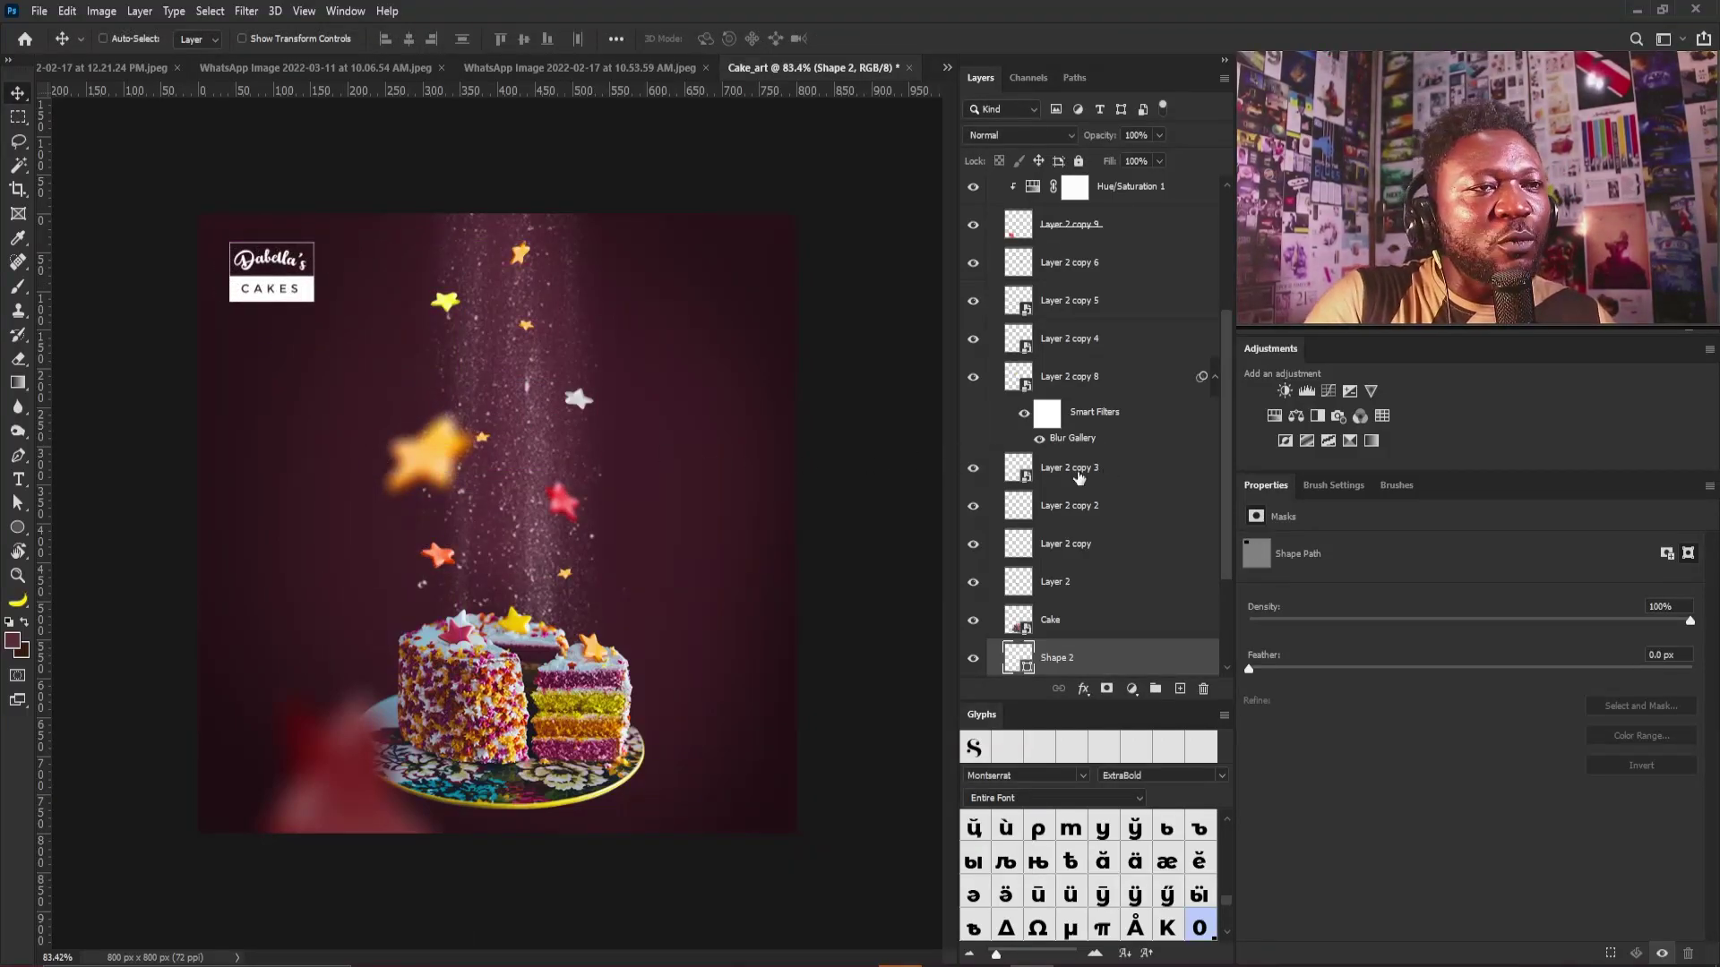
# Collapse Group 1 and add the headline "mouth watering cakes" as white centred text on a layer above it
pyautogui.moveTo(1227, 562); pyautogui.dragTo(1228, 315)
pyautogui.click(993, 188)
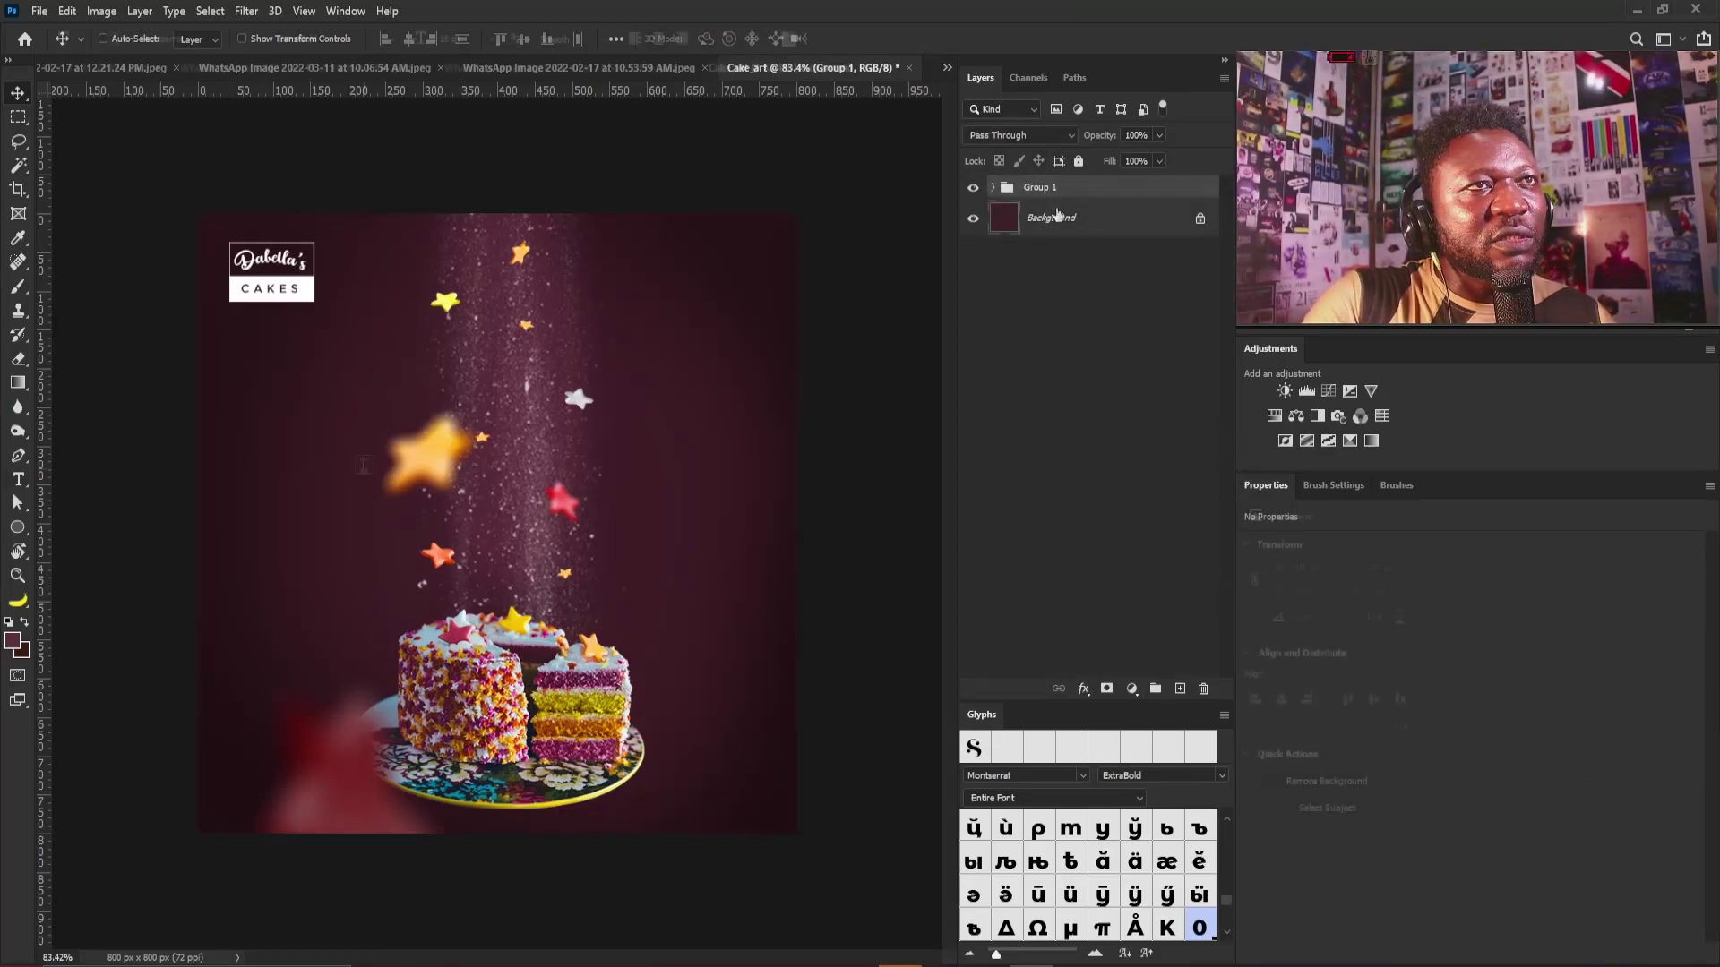
pyautogui.click(1074, 218)
pyautogui.press('t')
pyautogui.click(363, 467)
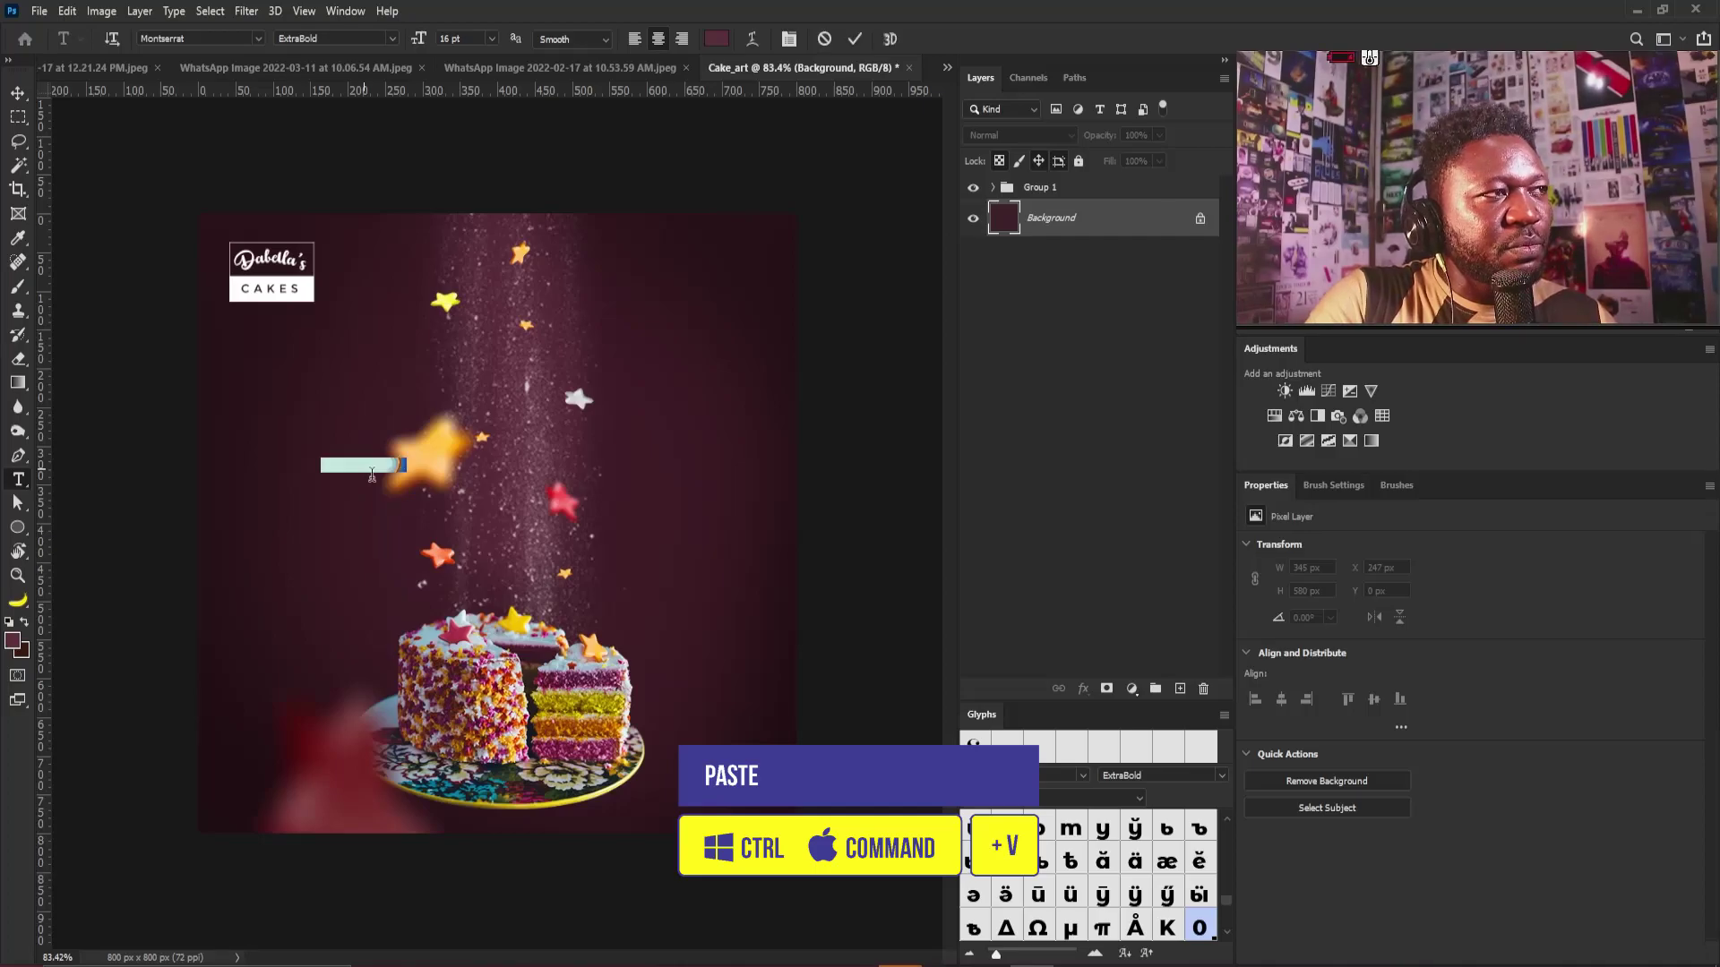
pyautogui.hotkey('ctrl', 'v')
pyautogui.press('v')
pyautogui.moveTo(1153, 206); pyautogui.dragTo(1150, 172)
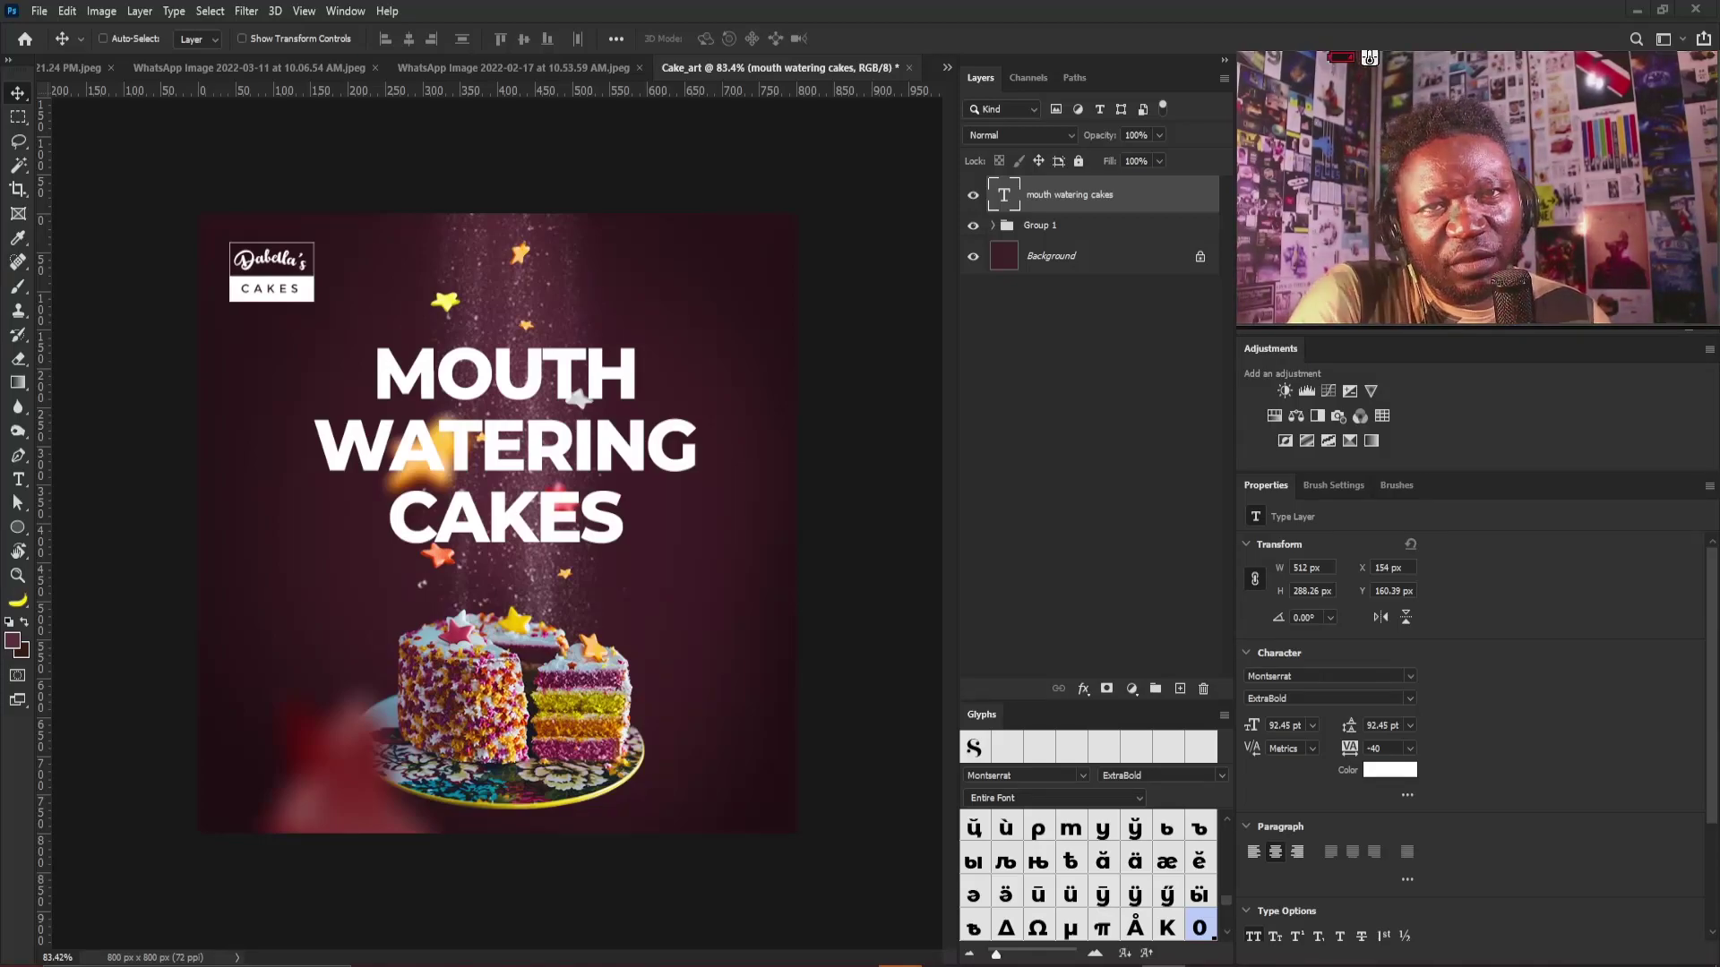
# Set the headline in the KG Second Chances Sketch font and add the small line "We deal in delicious and" beside it
pyautogui.click(1300, 676)
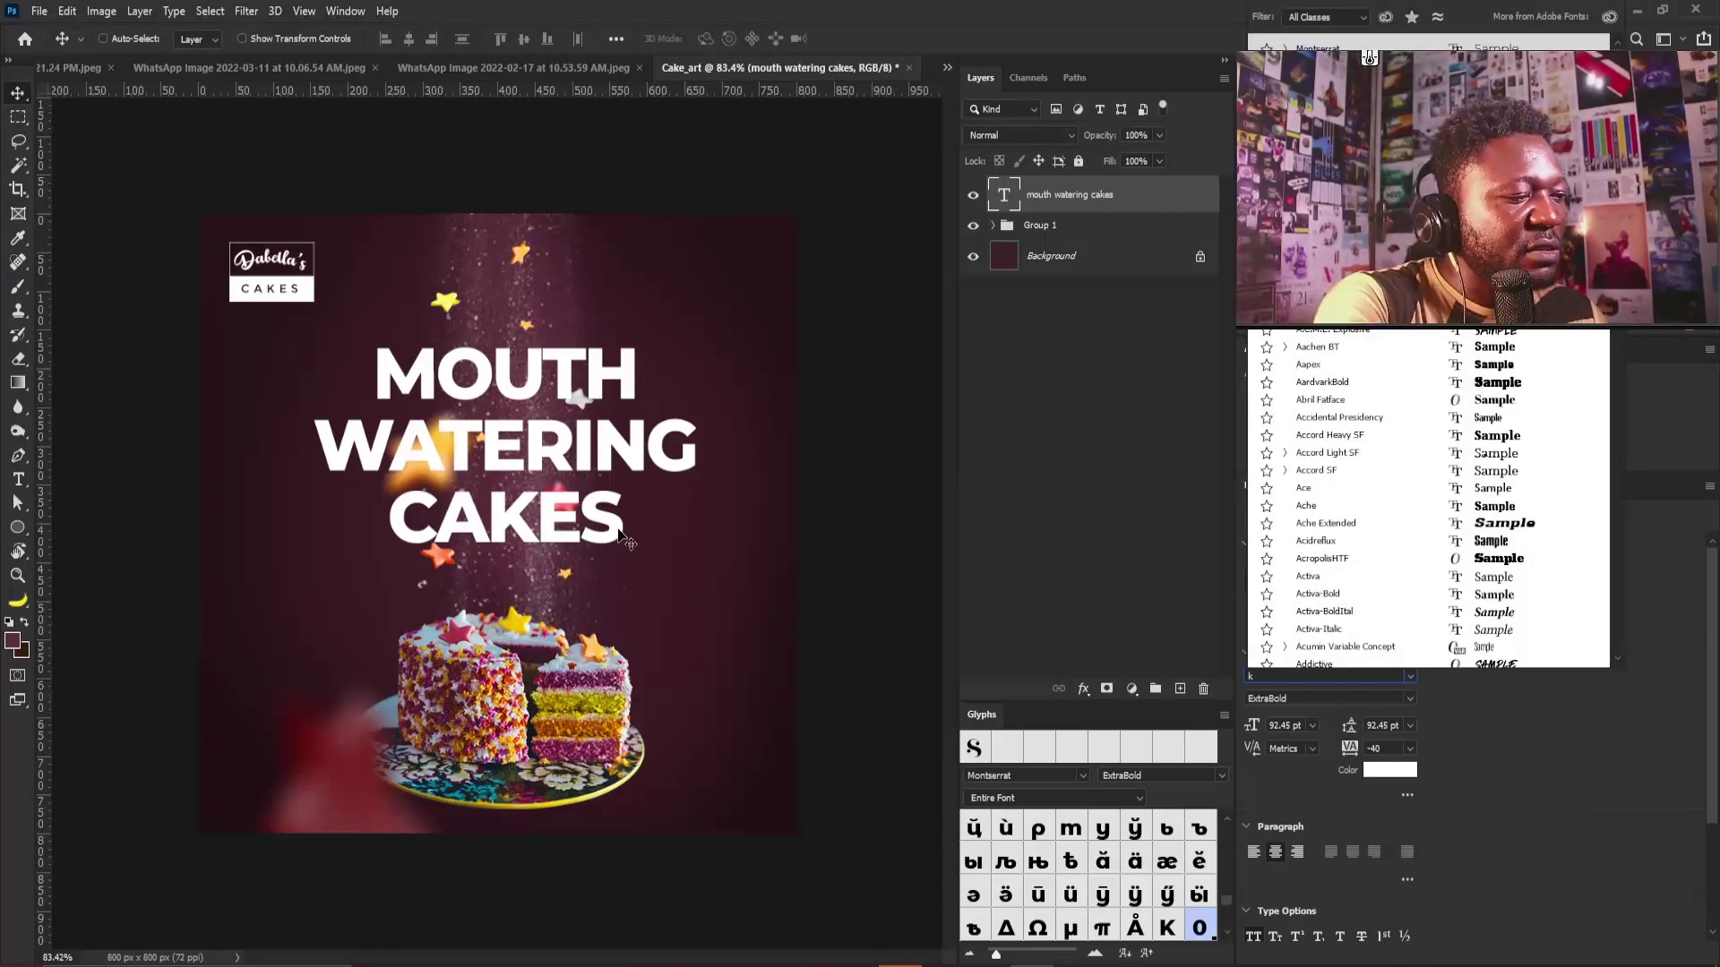
pyautogui.press('Return')
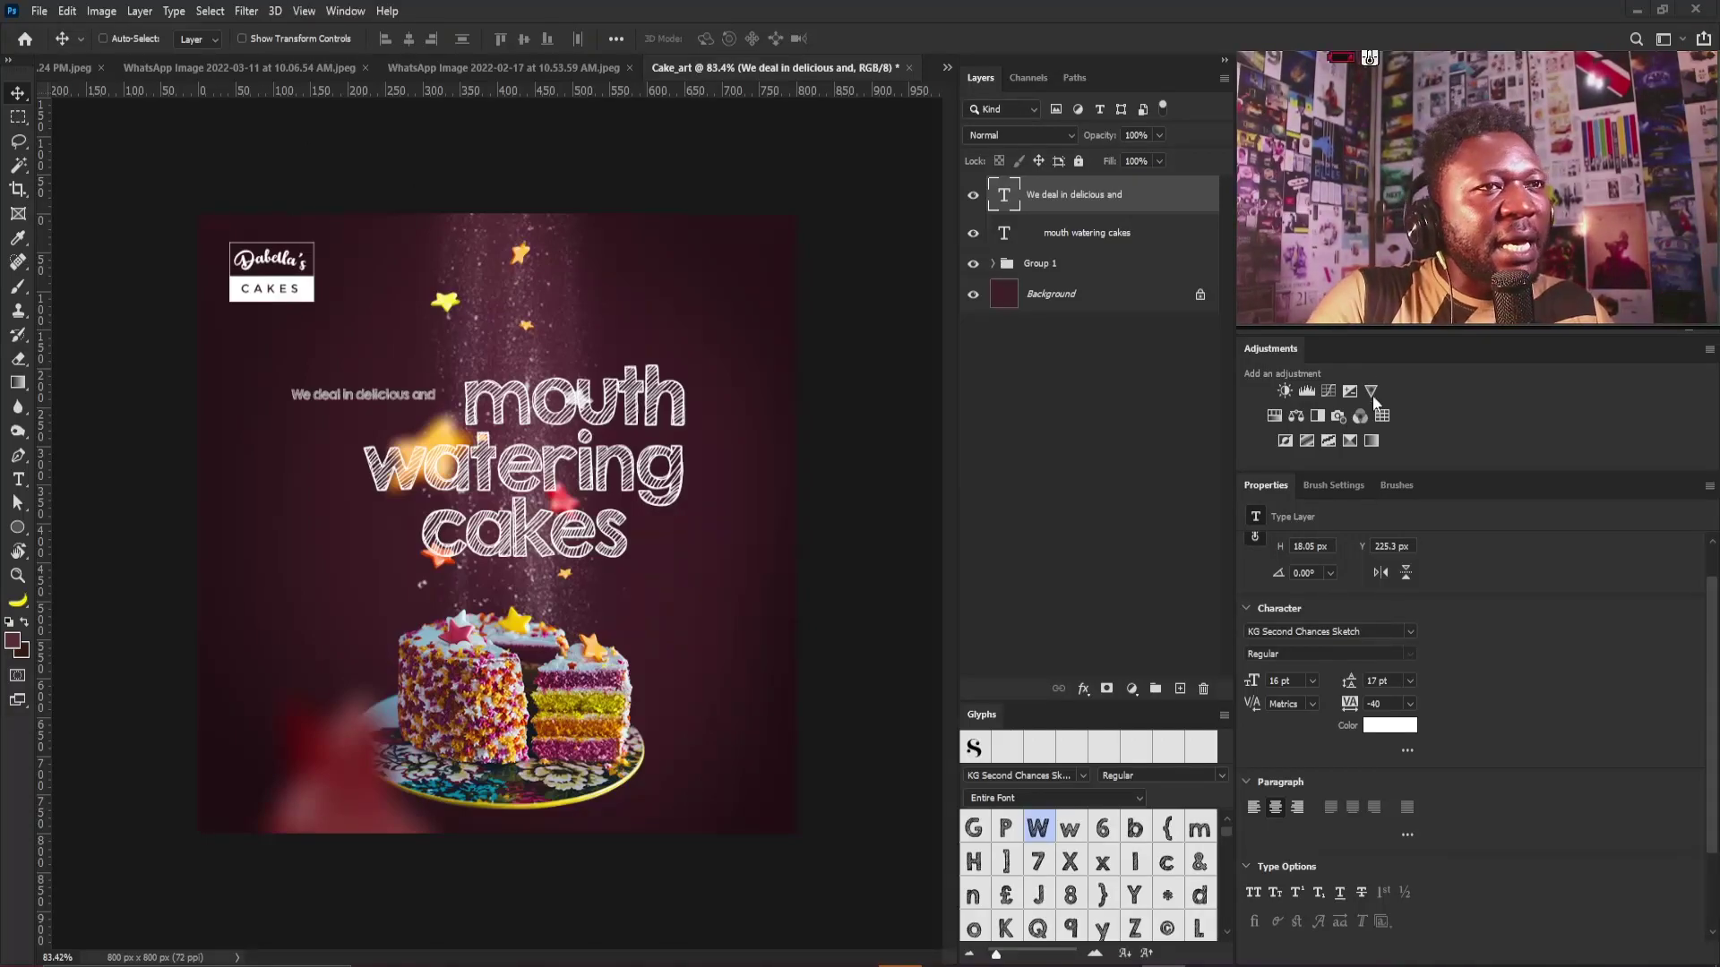
# Reword the small line as "We deal in delicious &" on two lines in Montserrat Bold 26.41 pt, and colour "delicious" orange
pyautogui.doubleClick(1003, 194)
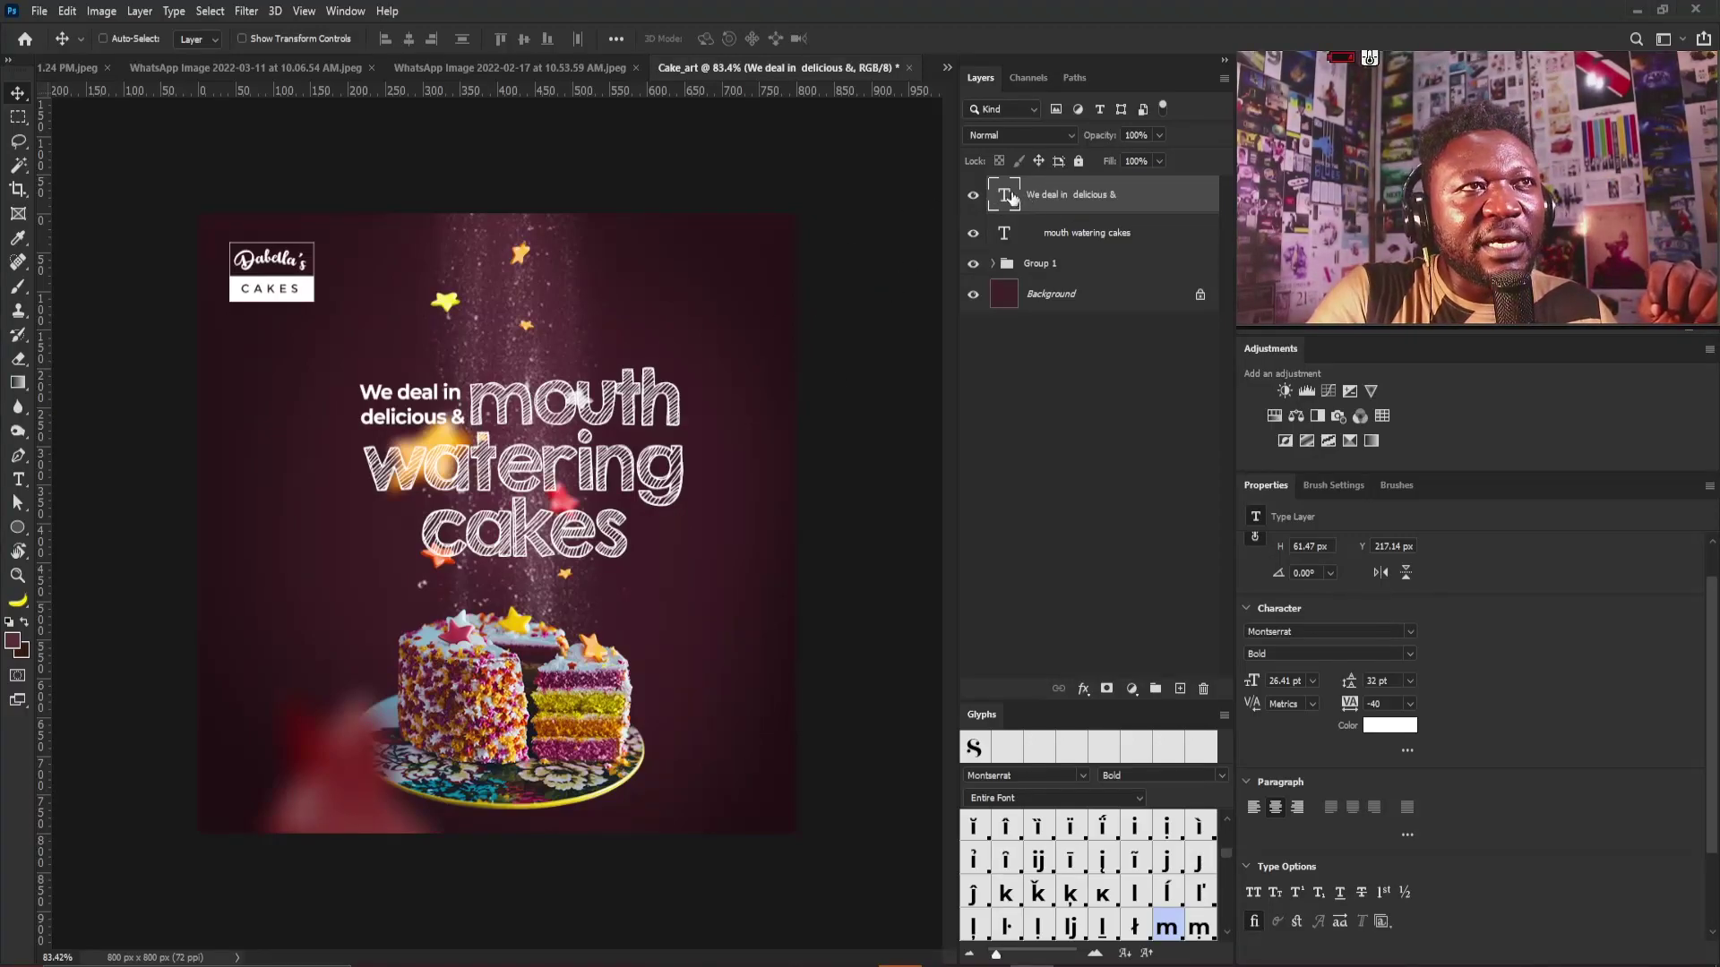
pyautogui.hotkey('ctrl', 'z')
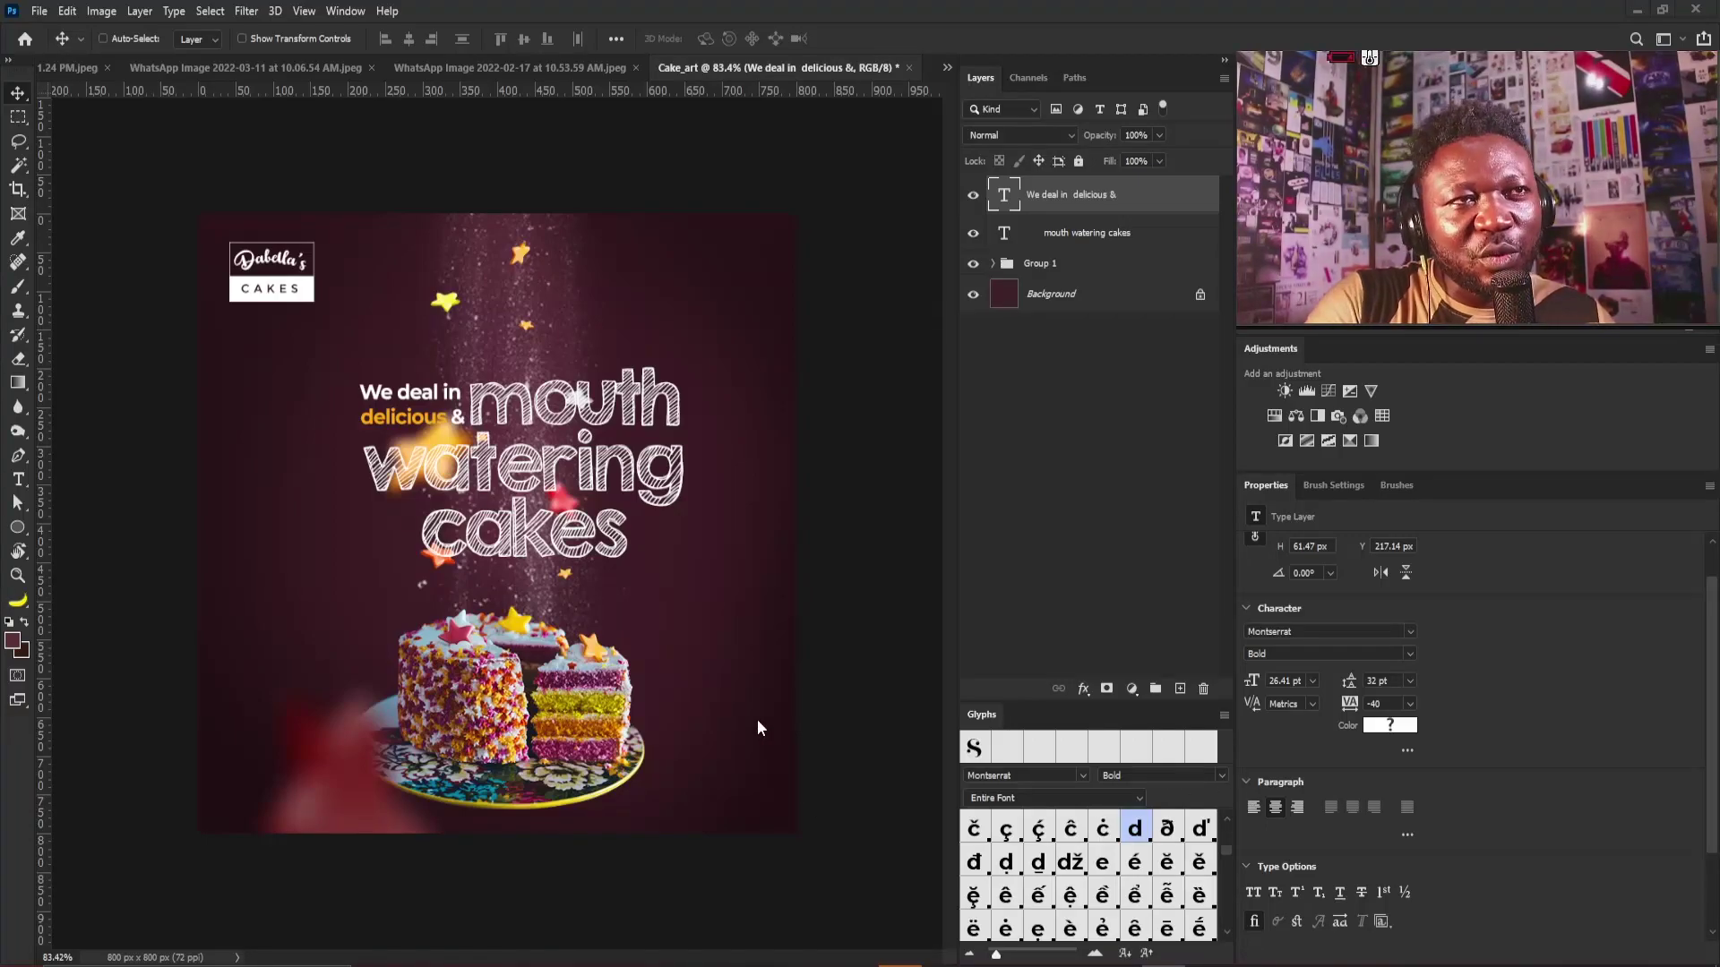
# Group the two text layers and skew the group so the headline slants upward to the right
pyautogui.keyDown('shift'); pyautogui.click(1088, 234); pyautogui.keyUp('shift')
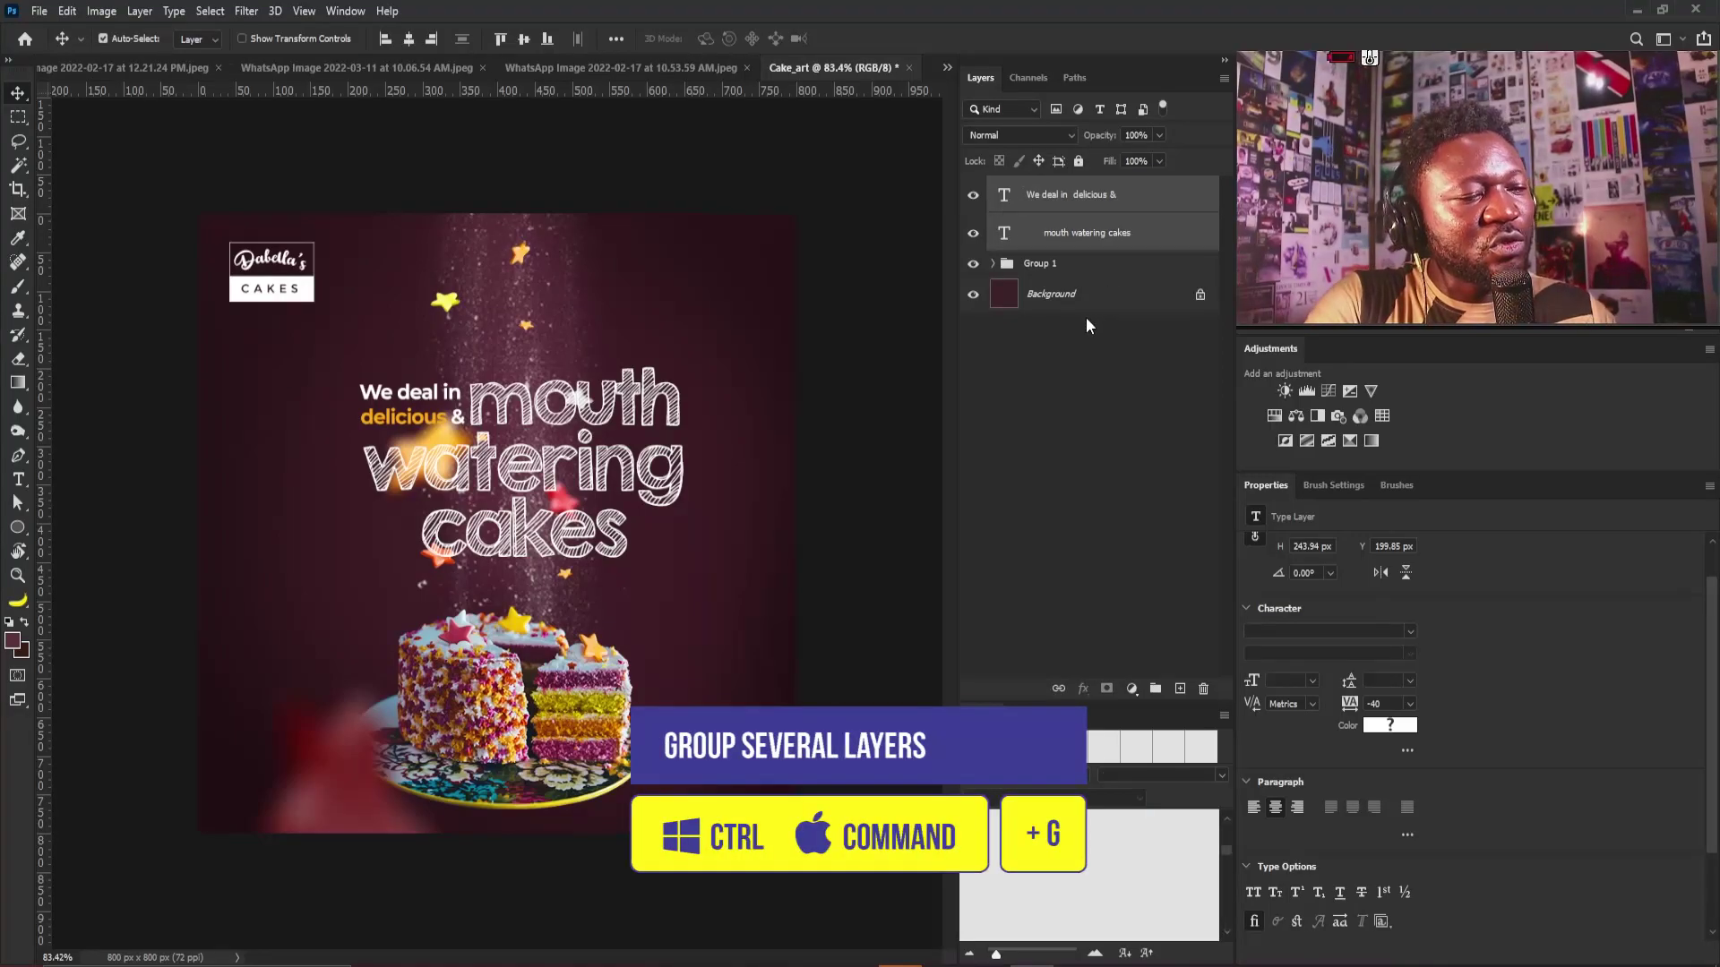
pyautogui.hotkey('ctrl', 'g')
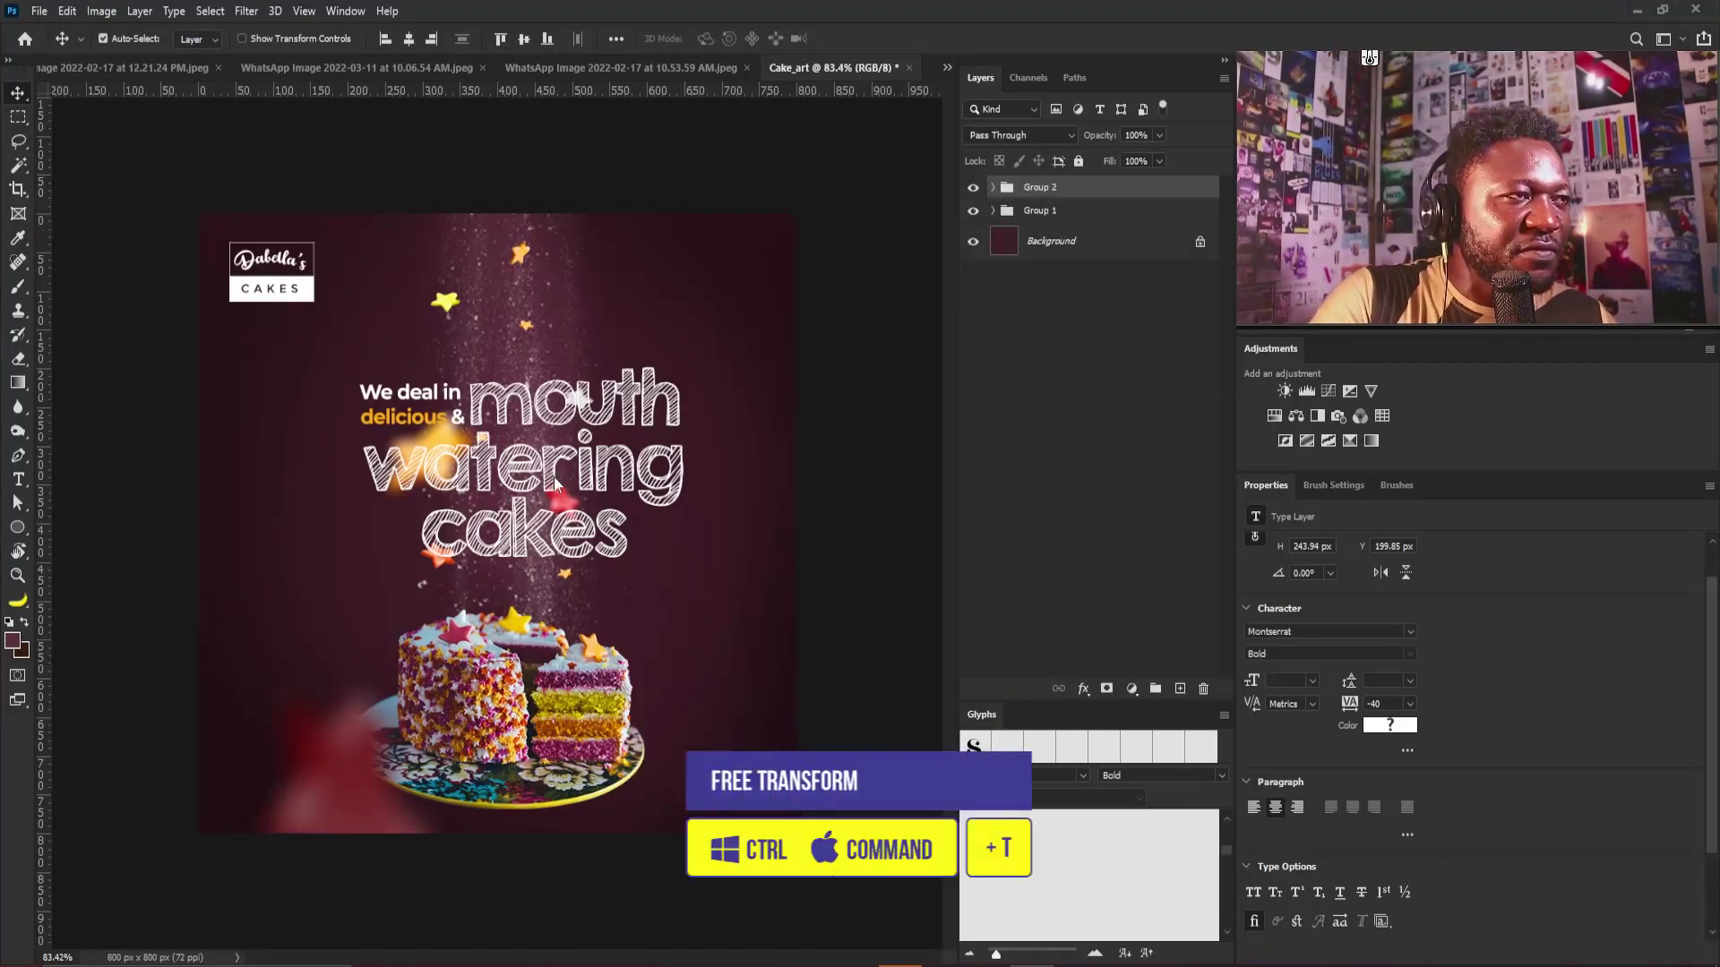
pyautogui.hotkey('ctrl', 't')
pyautogui.rightClick(631, 453)
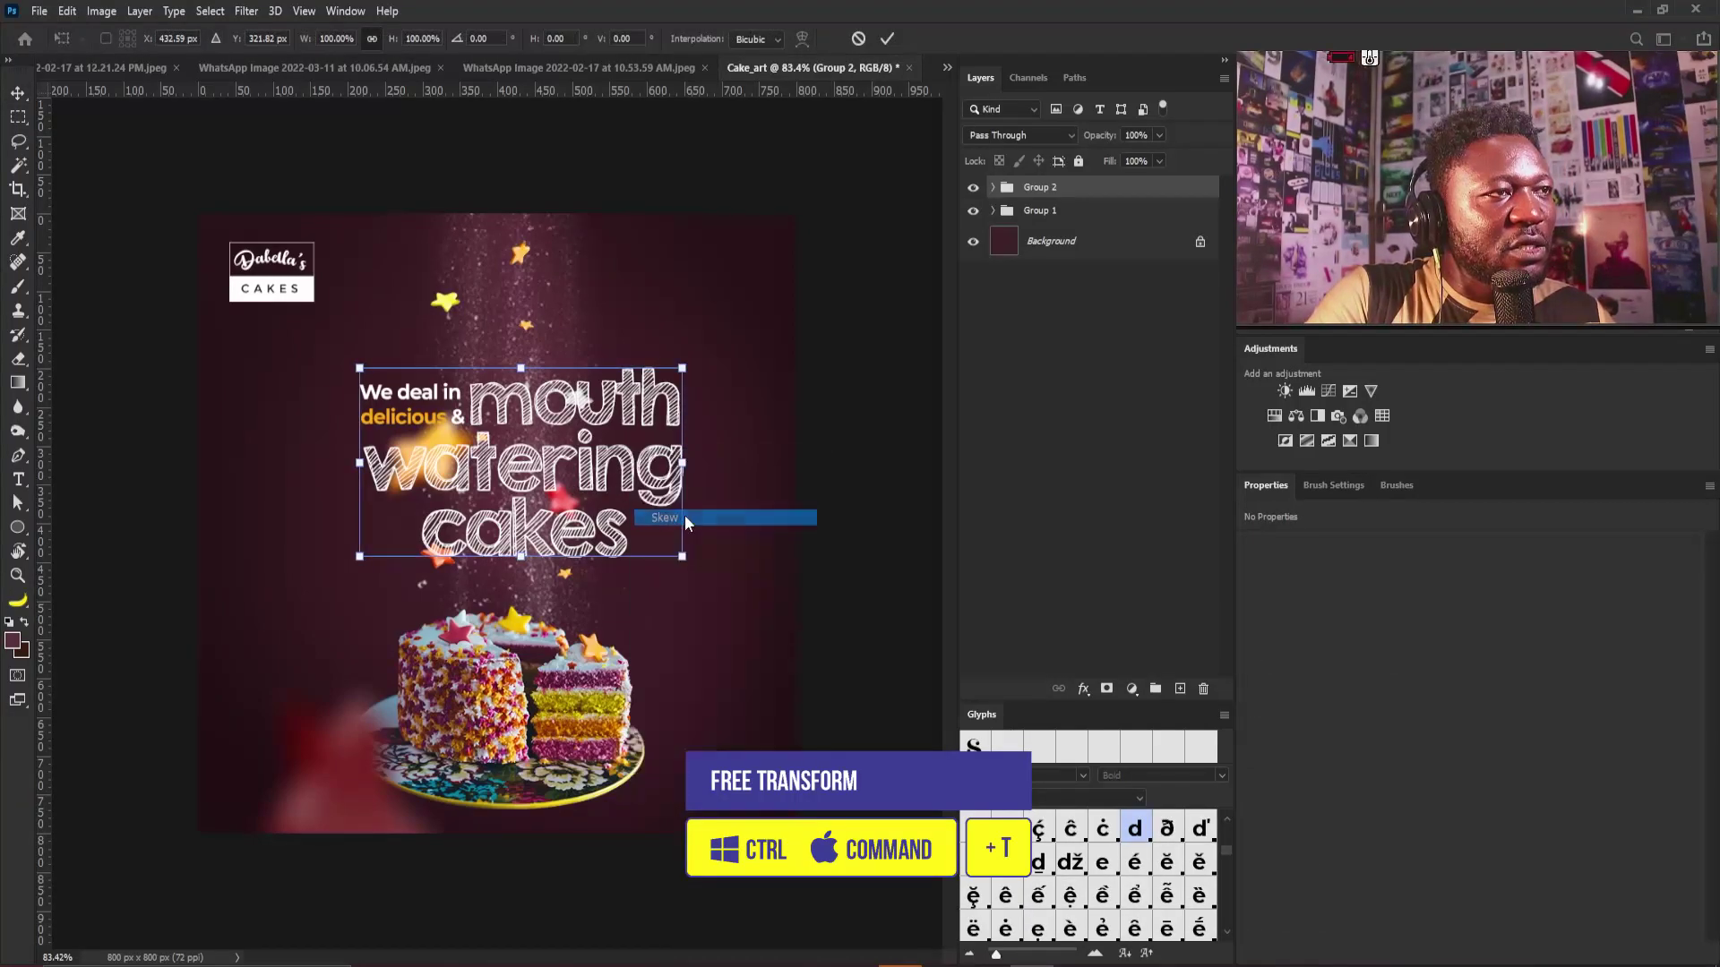
pyautogui.click(684, 517)
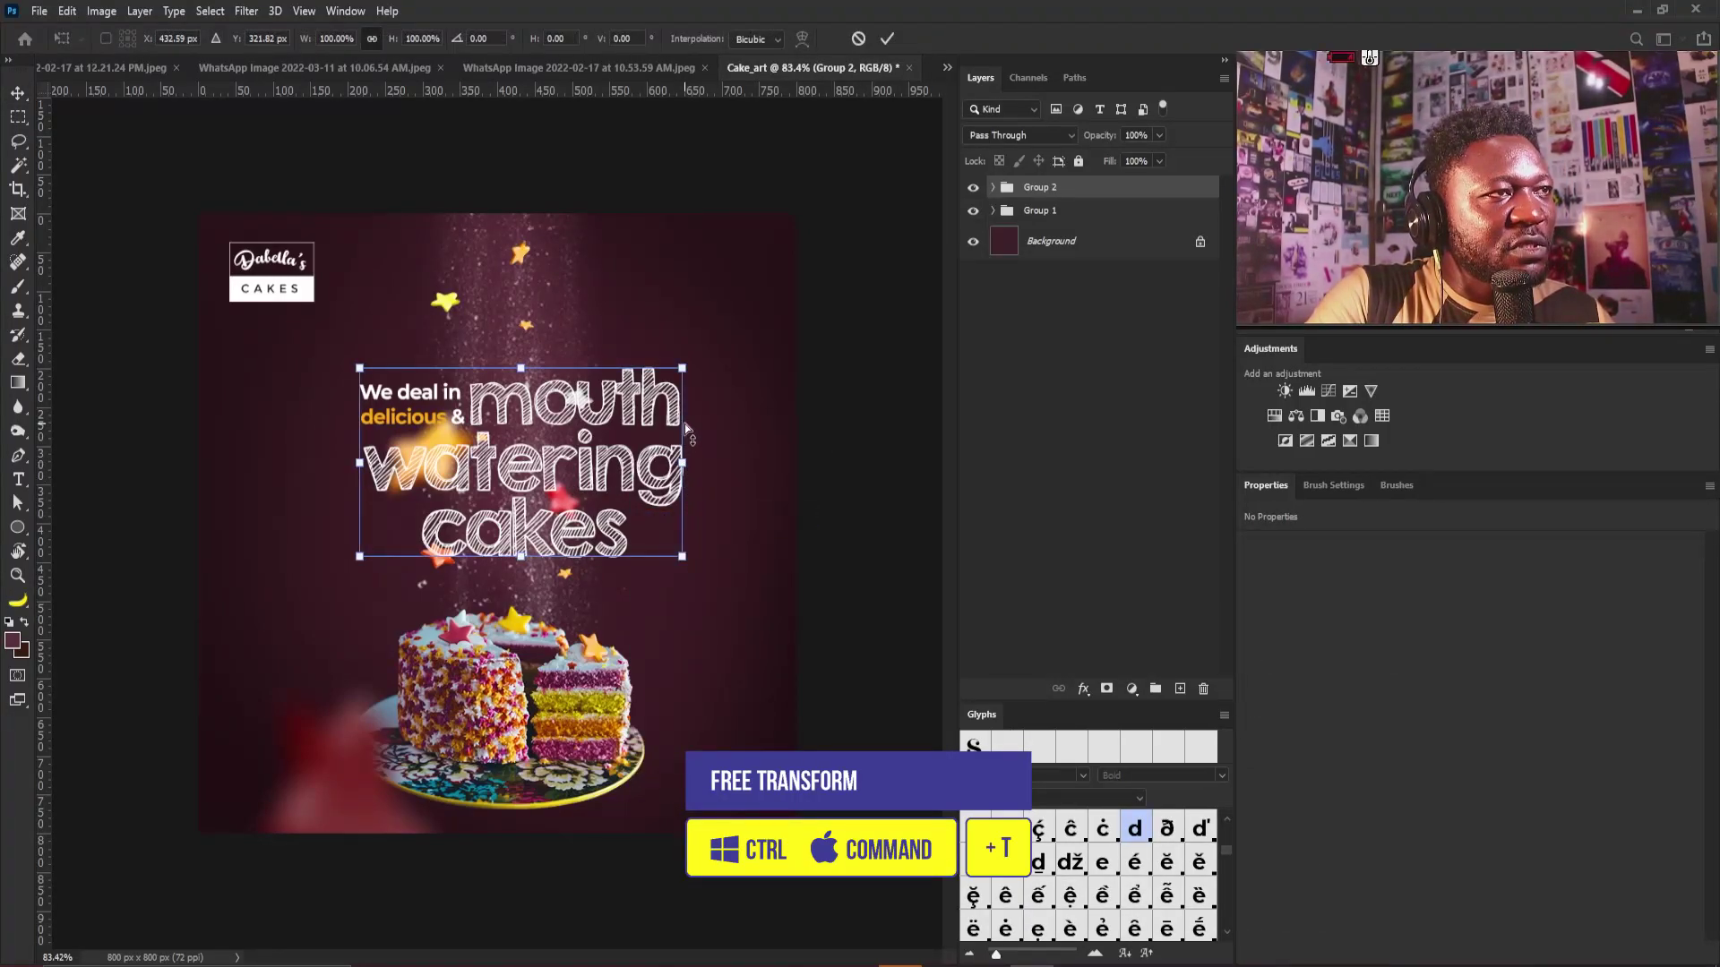
pyautogui.moveTo(686, 430); pyautogui.dragTo(712, 385)
pyautogui.press('Return')
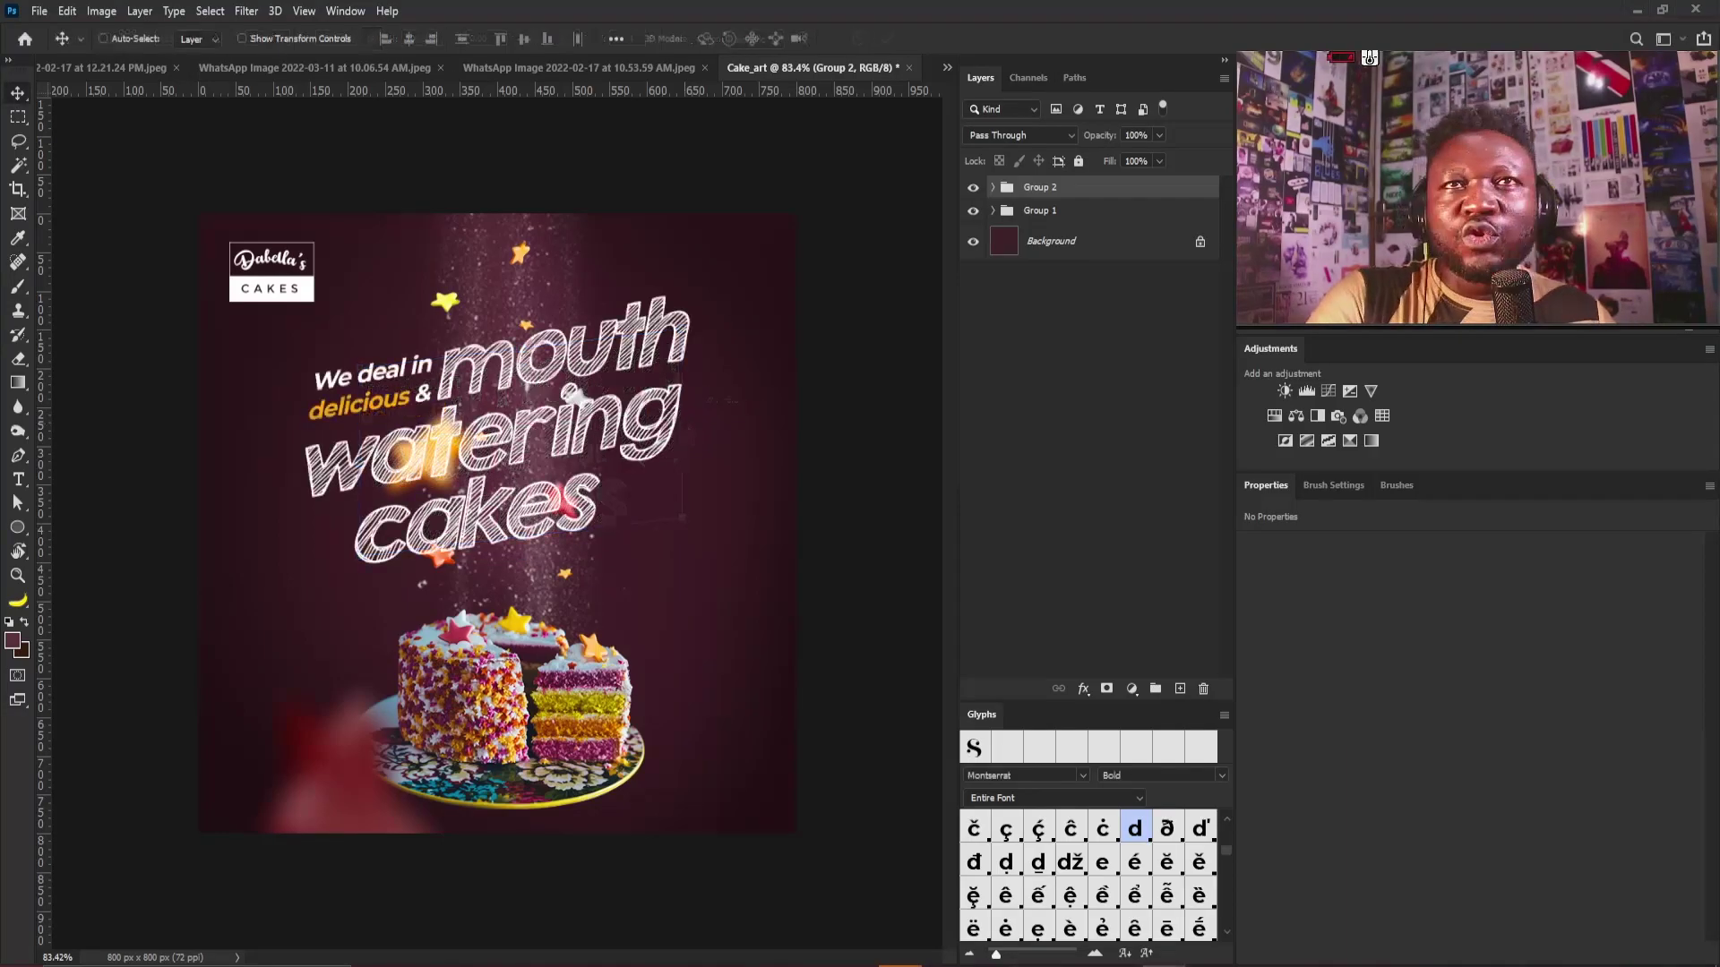